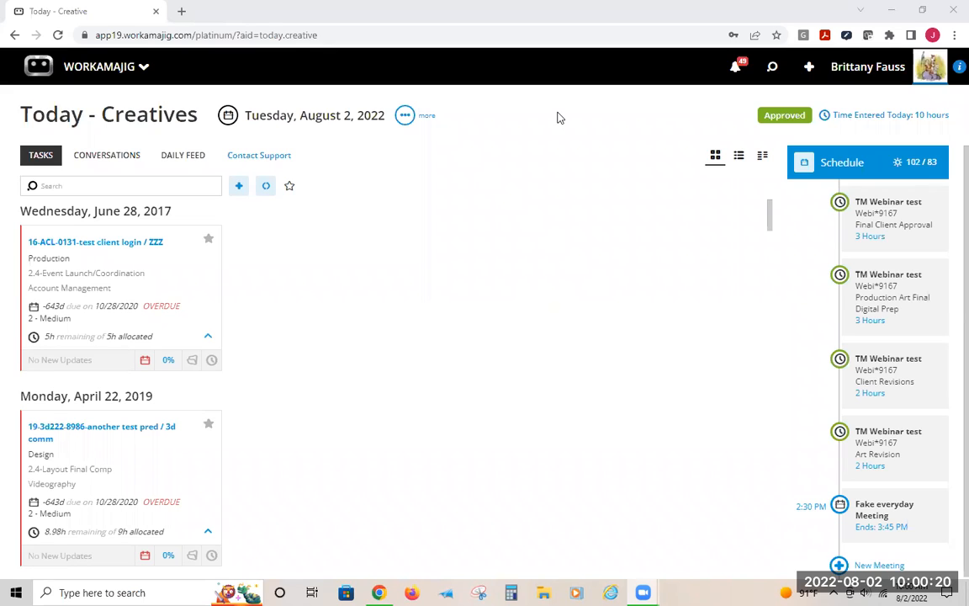
Open the Workamajig support site in a new browser tab
left_click(180, 11)
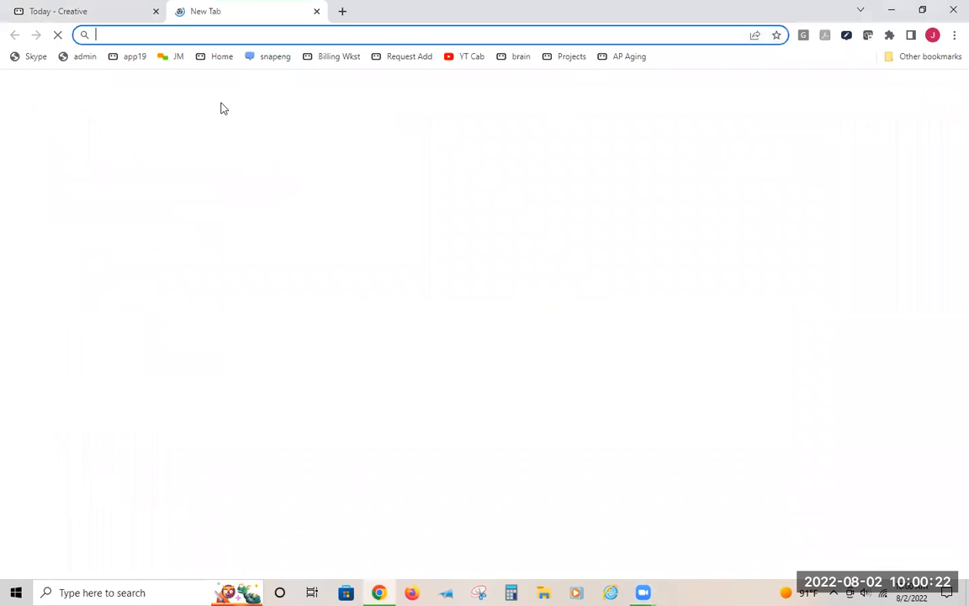
type("support.workamajig.com")
key("Return")
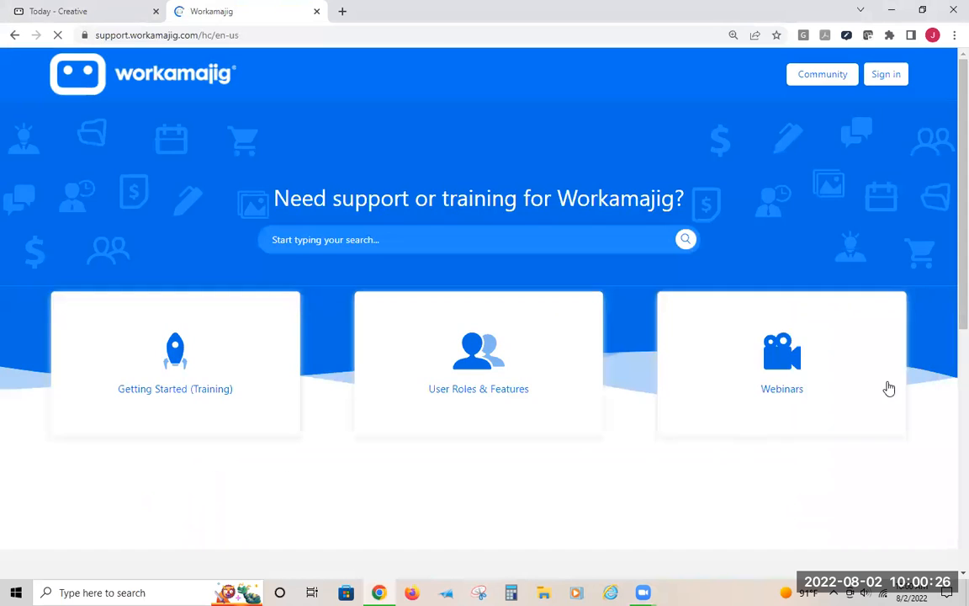
Browse the list of 2022 Webinars in the support site's Webinars section
left_click(709, 313)
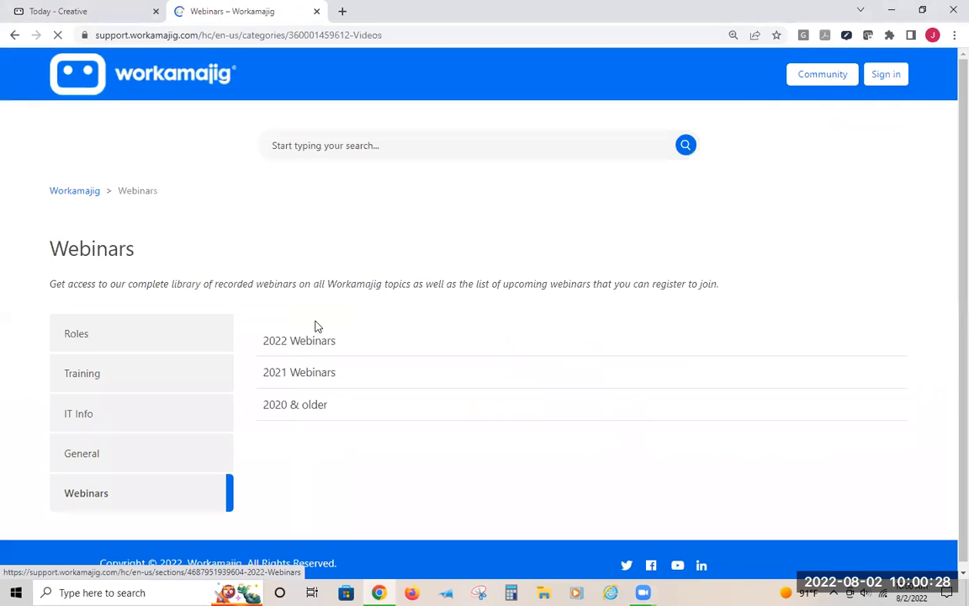
left_click(293, 341)
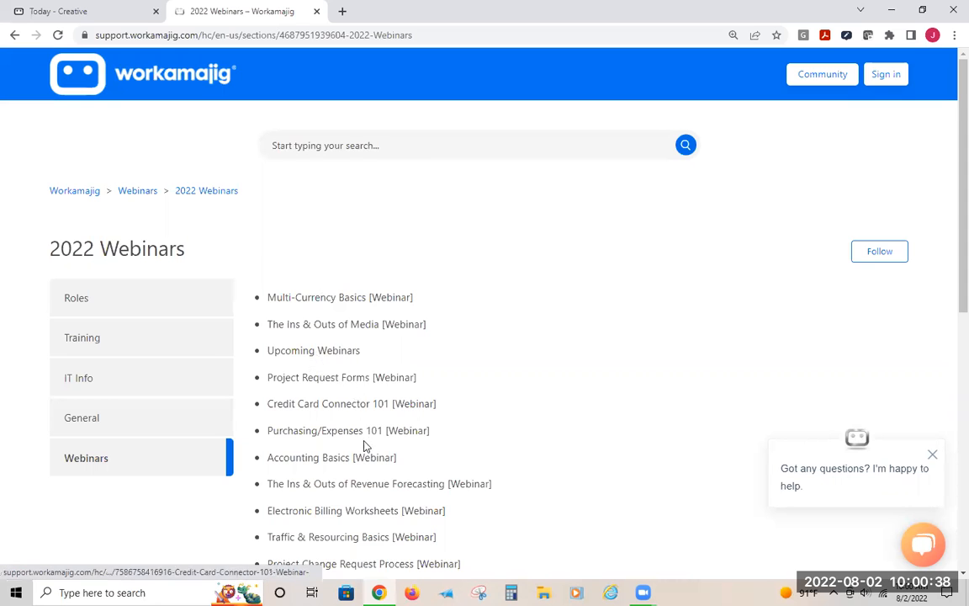
scroll(454, 437, "down", 2)
scroll(454, 436, "down", 2)
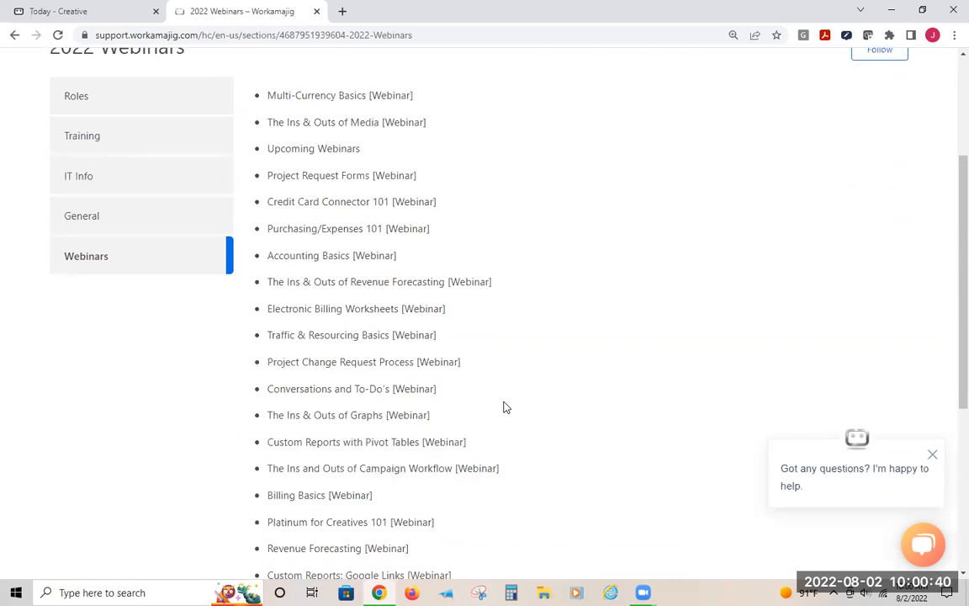
scroll(582, 318, "up", 5)
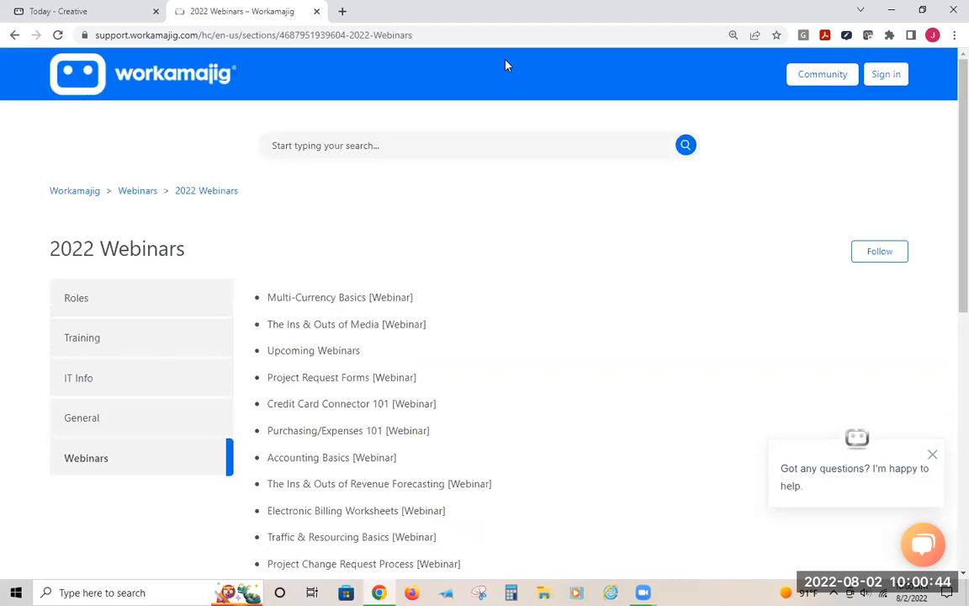
Return to the Workamajig tab and open System Setup from the admin / manager apps
left_click(48, 9)
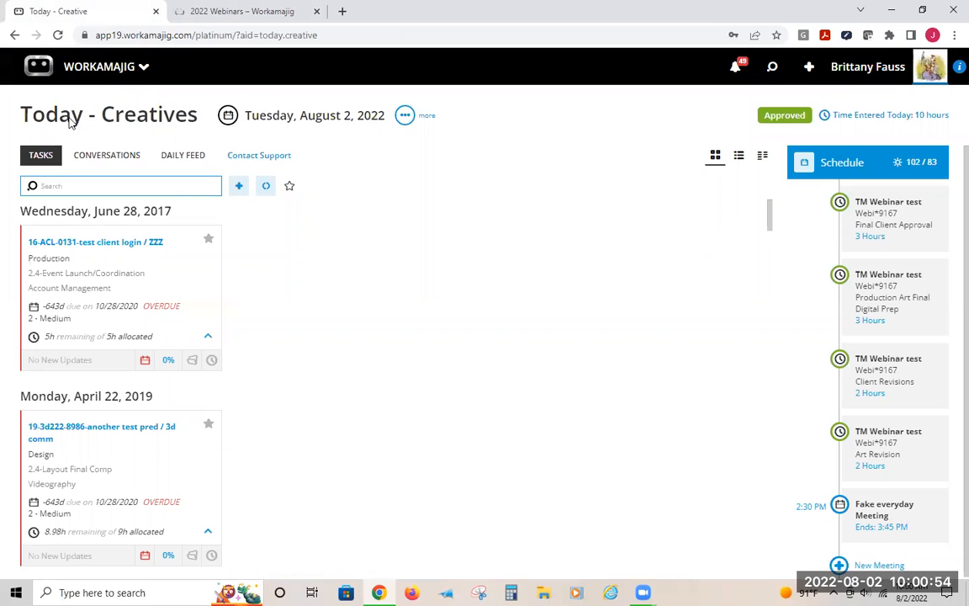
left_click(106, 72)
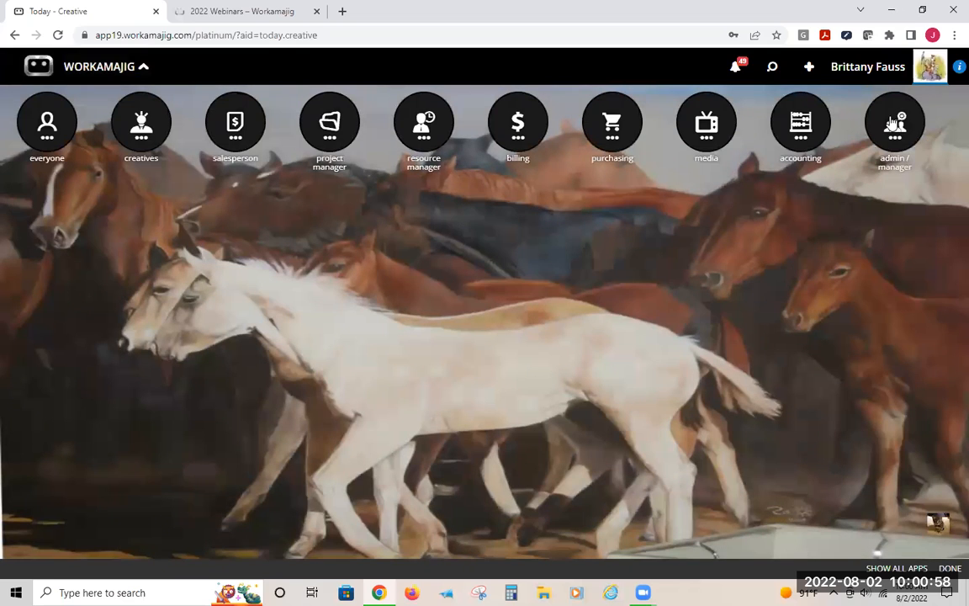
left_click(894, 124)
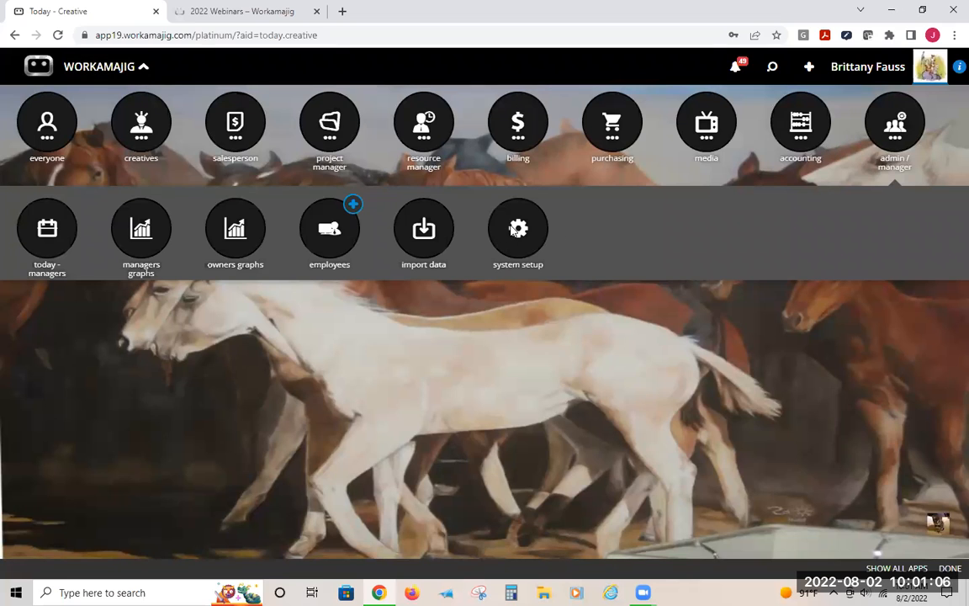
left_click(511, 233)
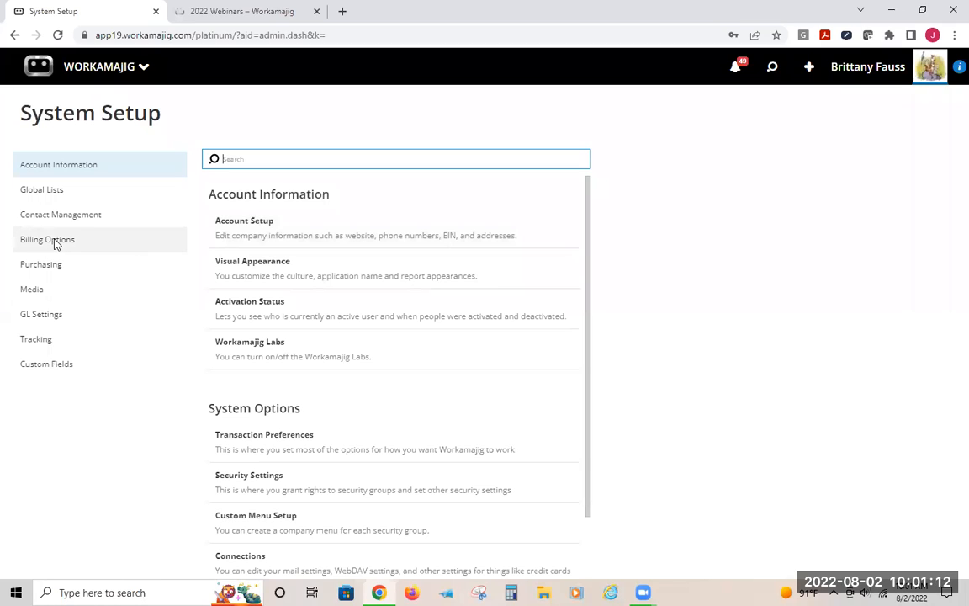
Search the setup items for "est", clear the search, and browse the Billing Options section
type("est")
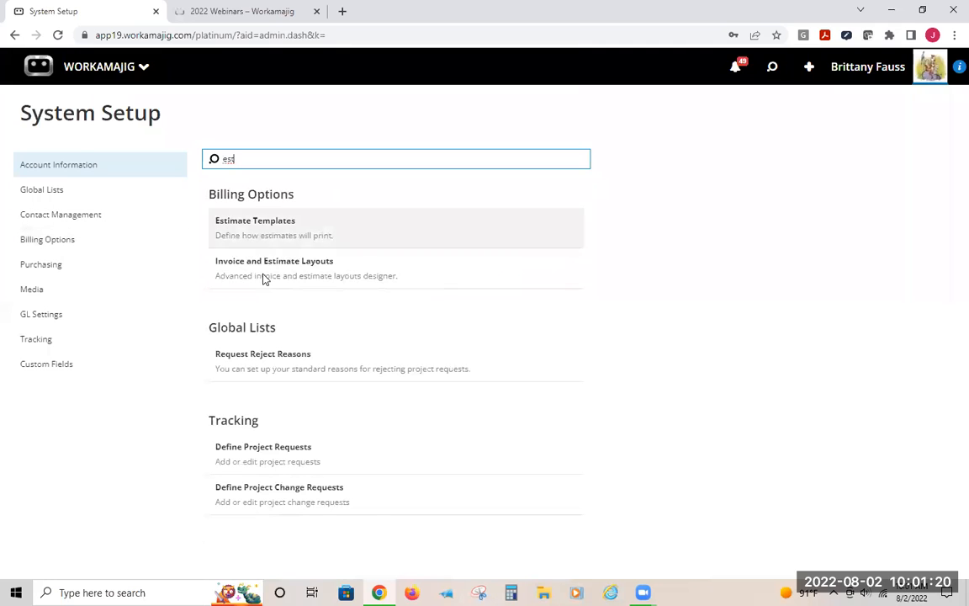
double_click(249, 159)
key("BackSpace")
left_click(51, 239)
scroll(217, 324, "down", 3)
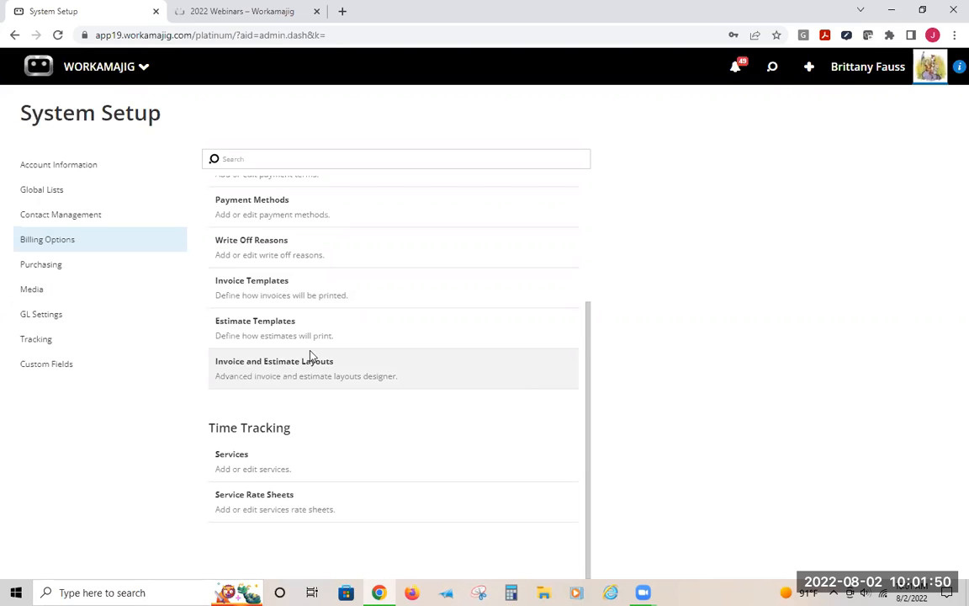
Open Transaction Preferences by searching the setup items for "tra"
left_click(91, 168)
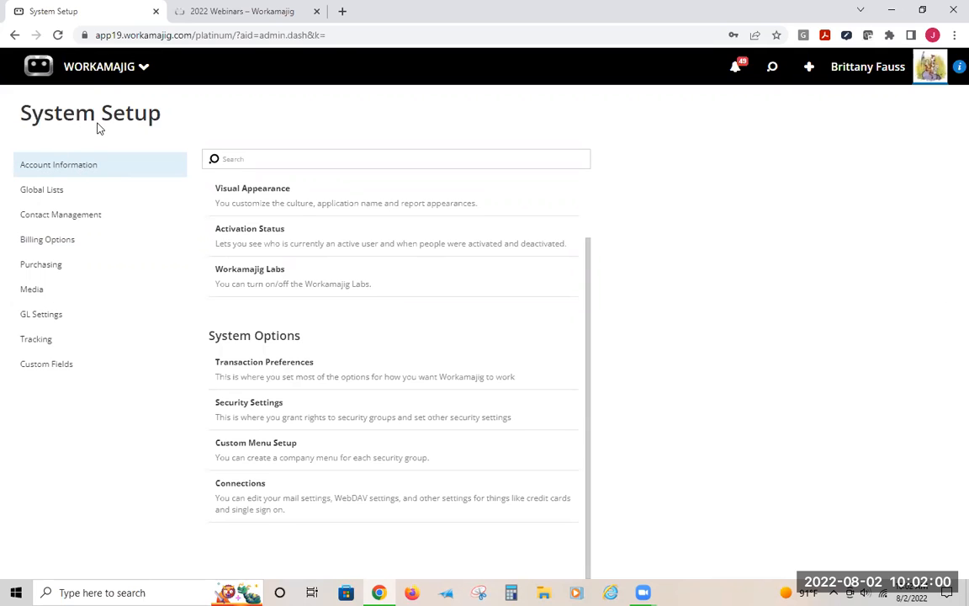
left_click(252, 166)
type("tra")
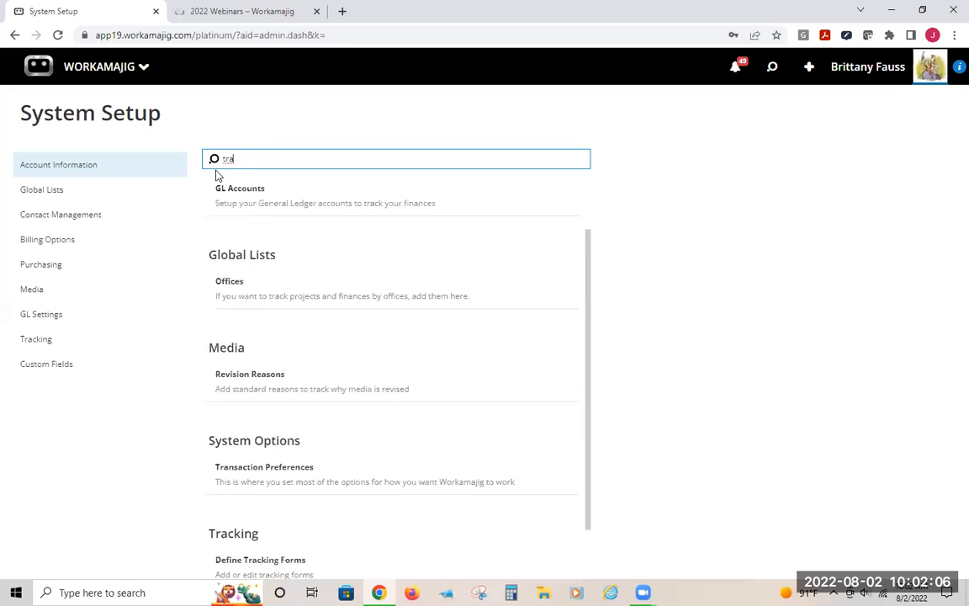
left_click(293, 475)
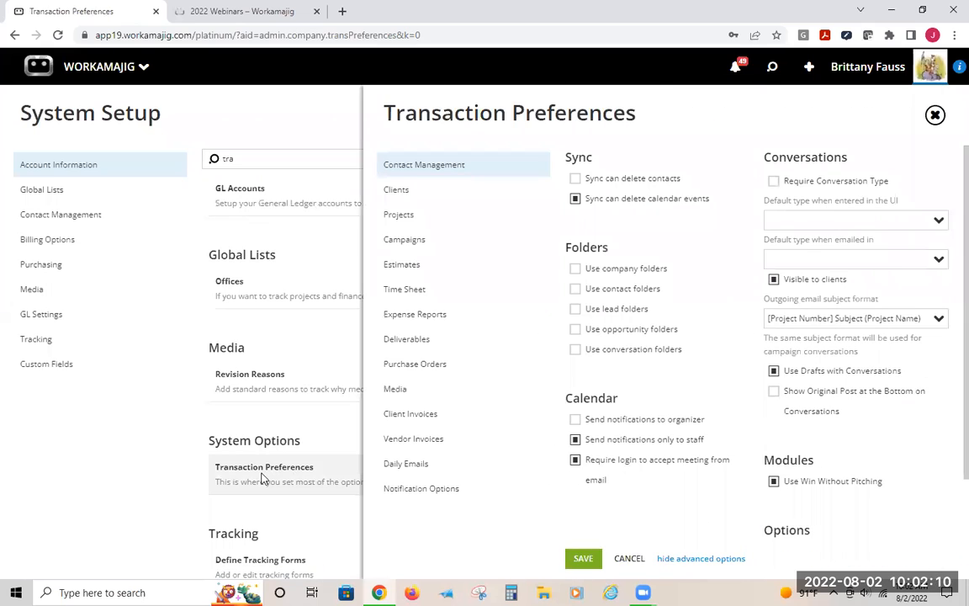
Toggle the advanced options and open the Estimates section of Transaction Preferences
left_click(686, 558)
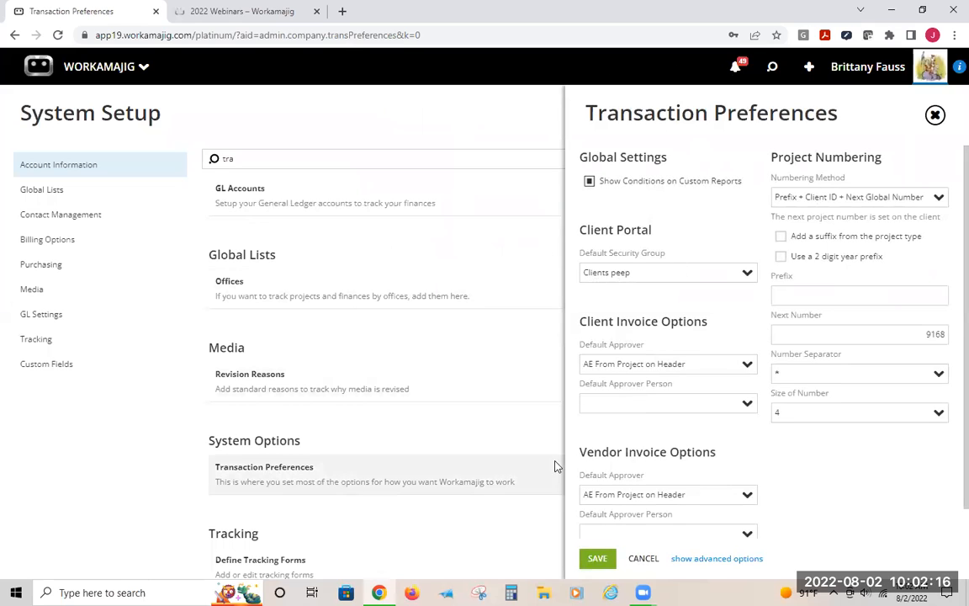
left_click(739, 558)
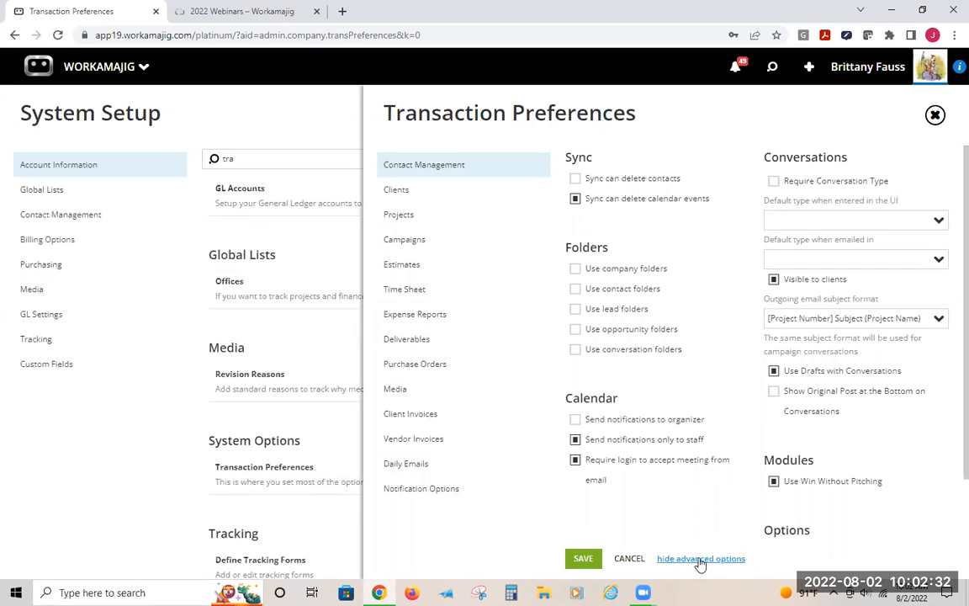
left_click(412, 265)
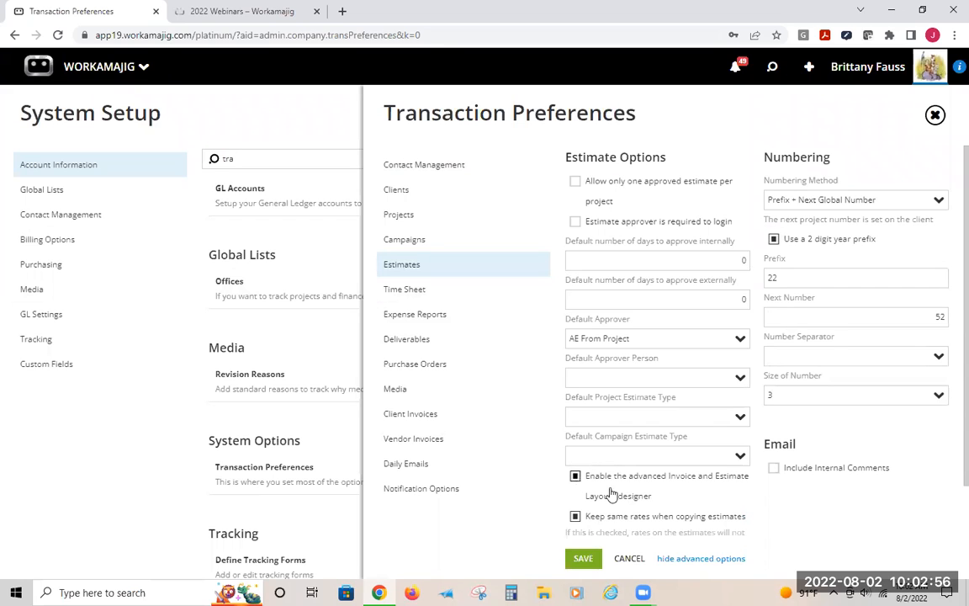
Close Transaction Preferences and open the Detailed invoice template under Billing Options' Invoice Templates
left_click(335, 133)
left_click(44, 243)
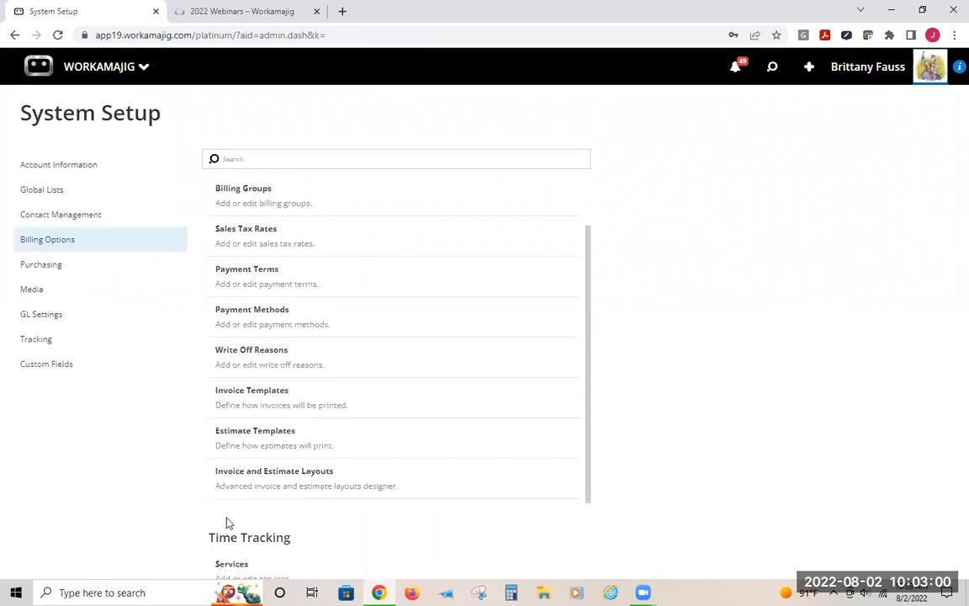
left_click(254, 398)
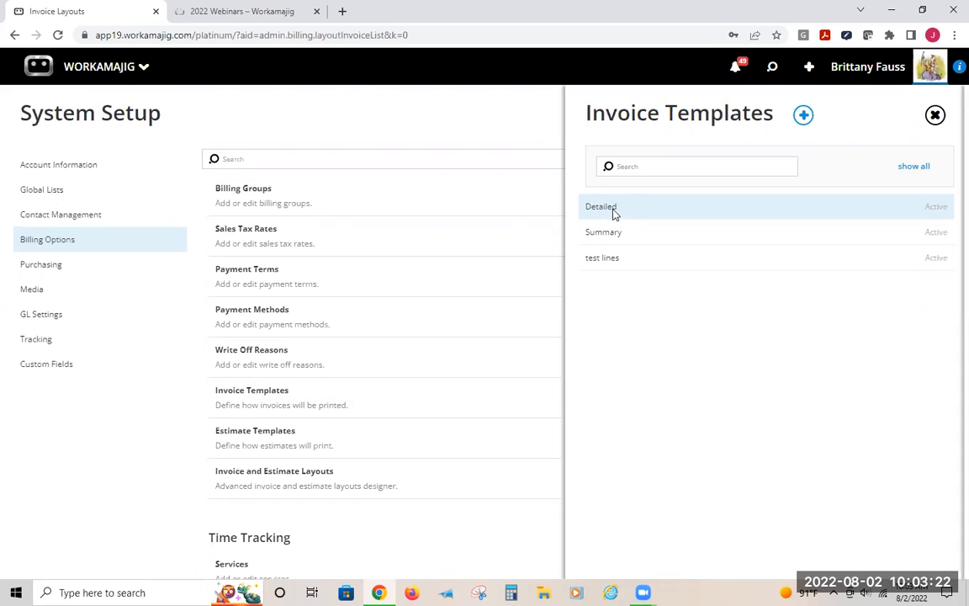
left_click(614, 211)
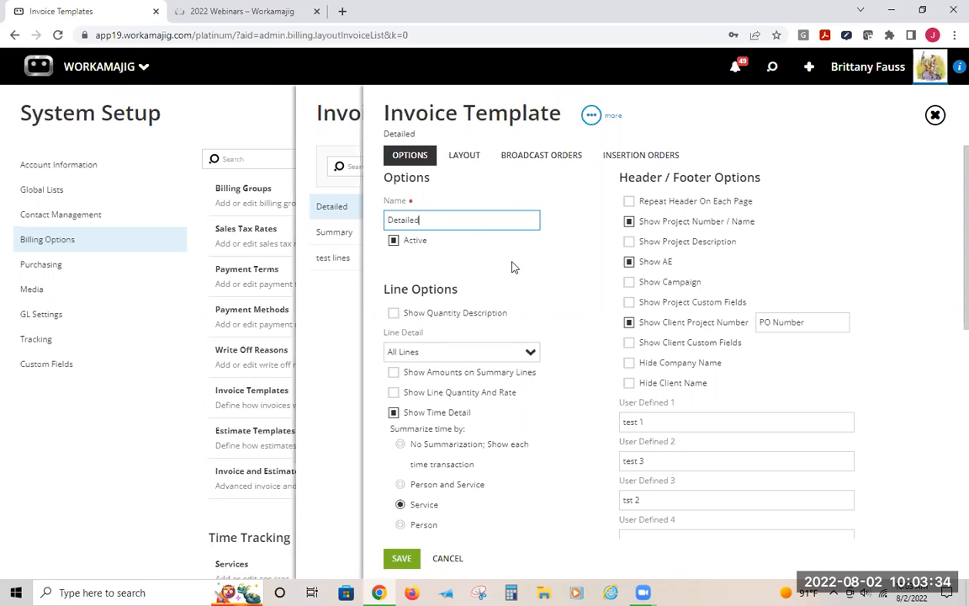
Review the Detailed template's line options, Line Detail choices and header/footer options
scroll(424, 199, "down", 2)
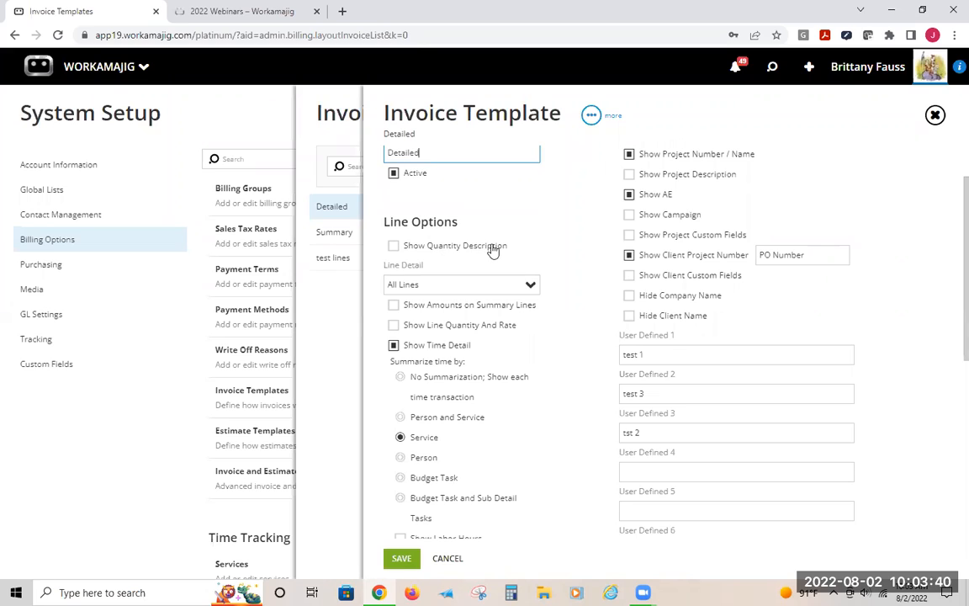
left_click(532, 286)
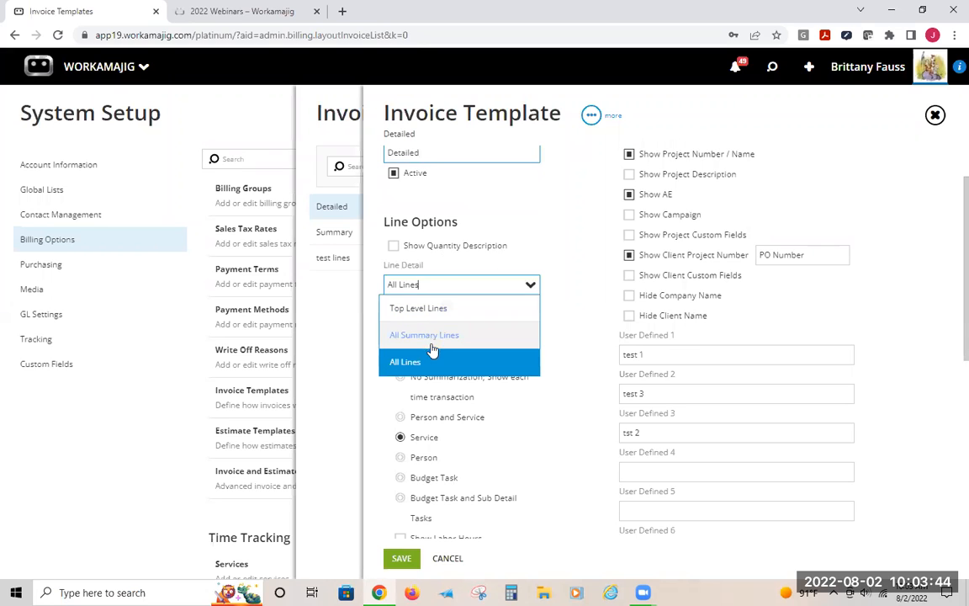
left_click(532, 287)
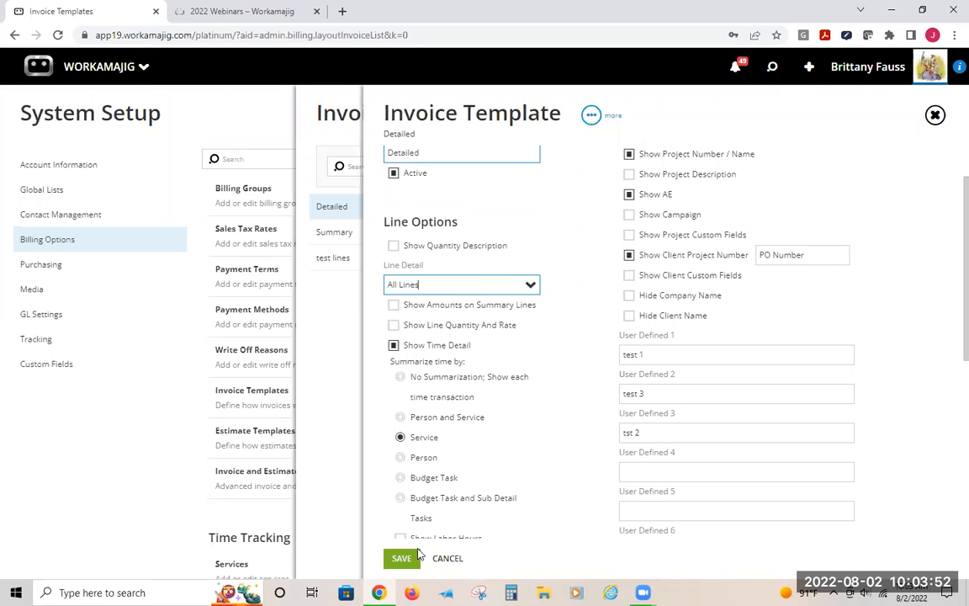
scroll(493, 439, "down", 2)
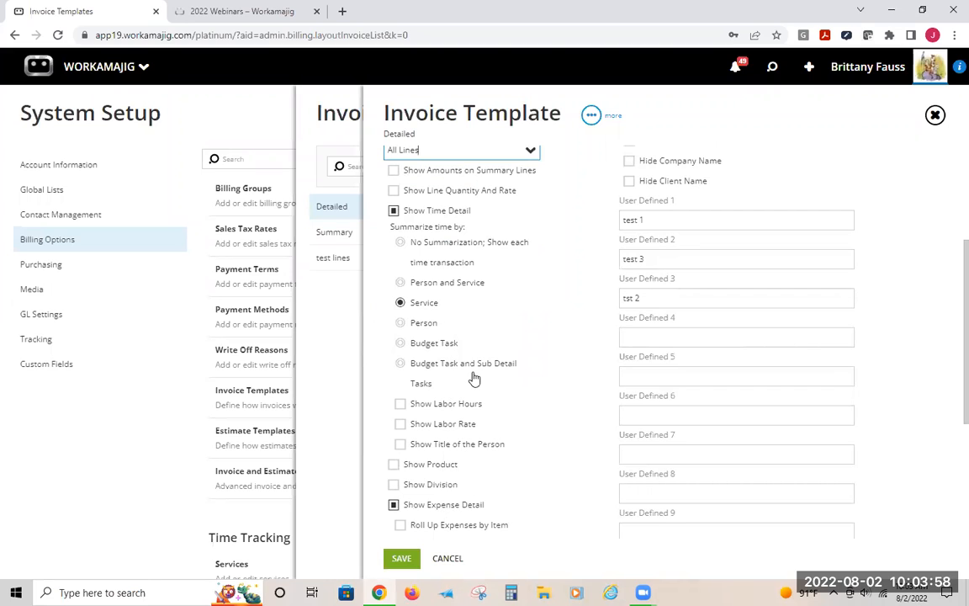
scroll(466, 355, "down", 3)
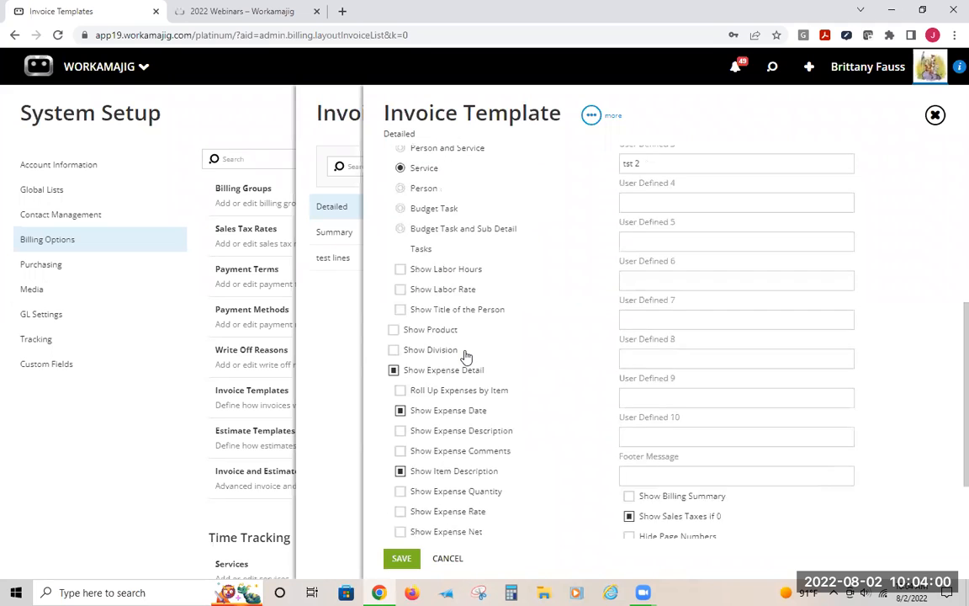
scroll(460, 495, "up", 3)
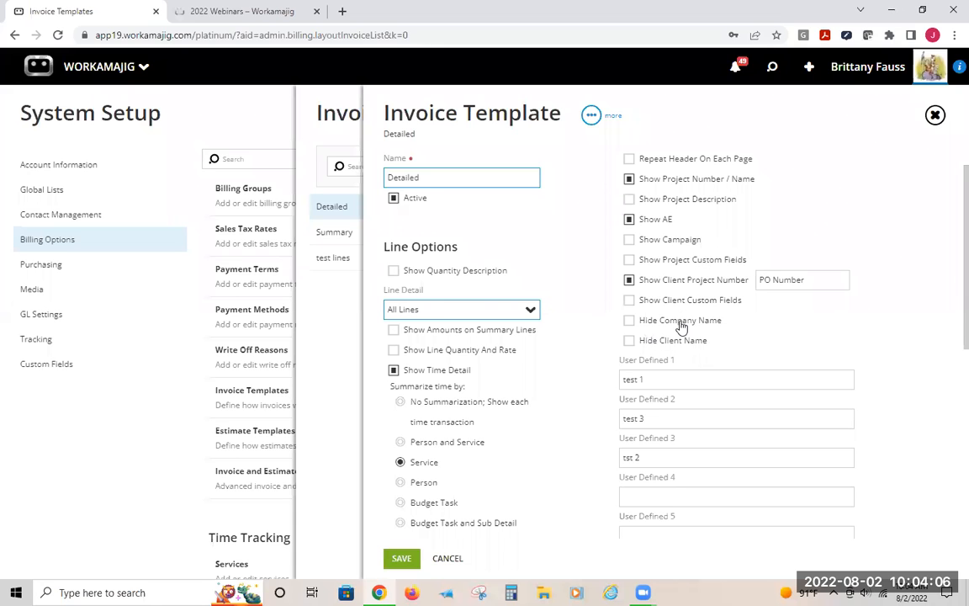
scroll(680, 328, "down", 10)
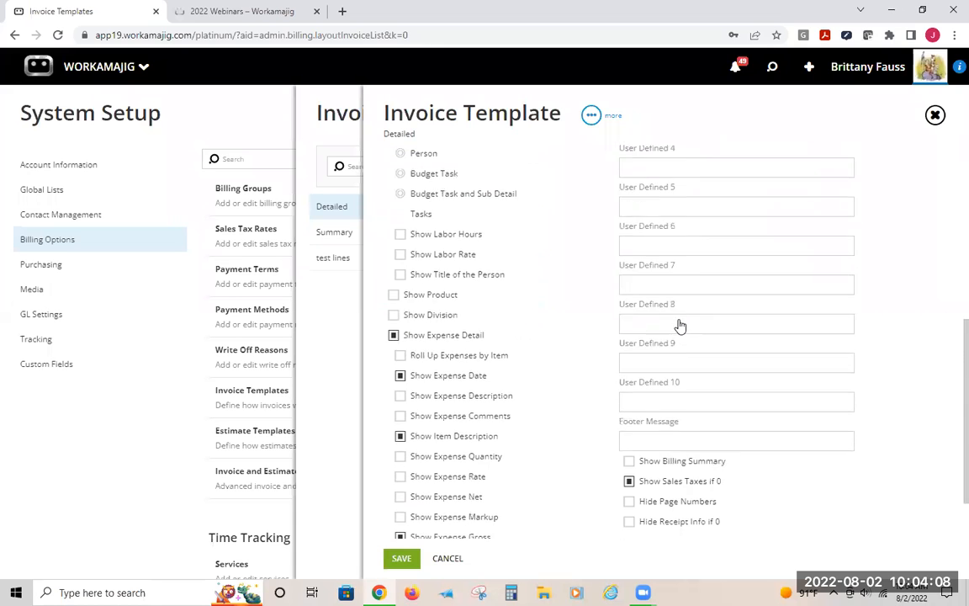
scroll(622, 450, "up", 10)
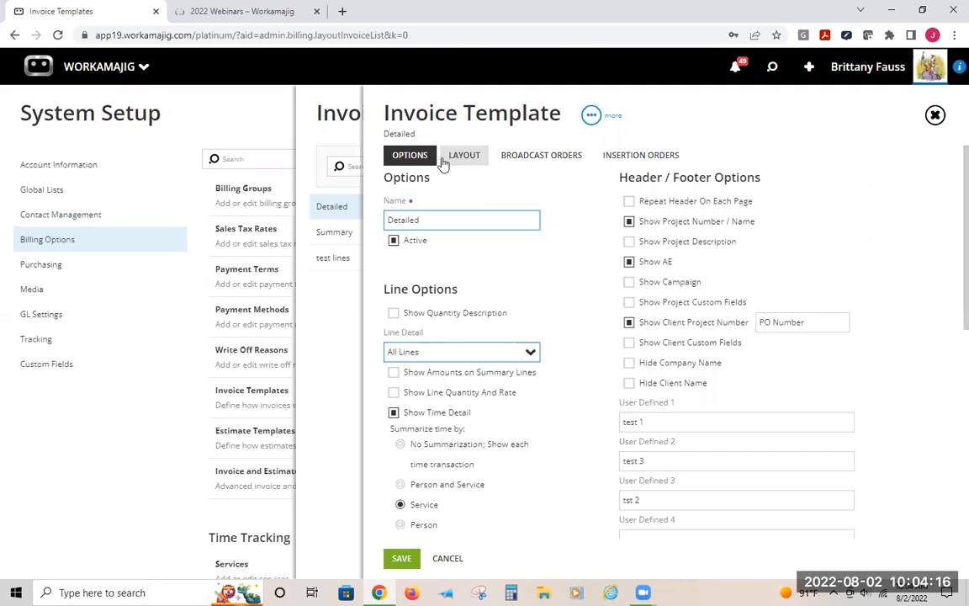
Open the template's Layout settings and change the last digit of the Client Address inches-from-top value to 6
left_click(464, 156)
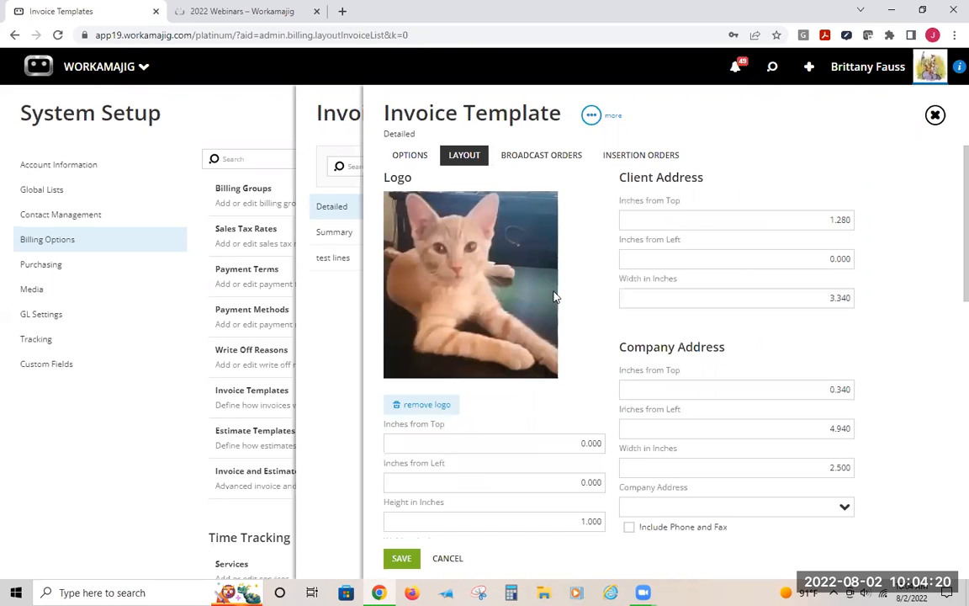
scroll(544, 272, "down", 2)
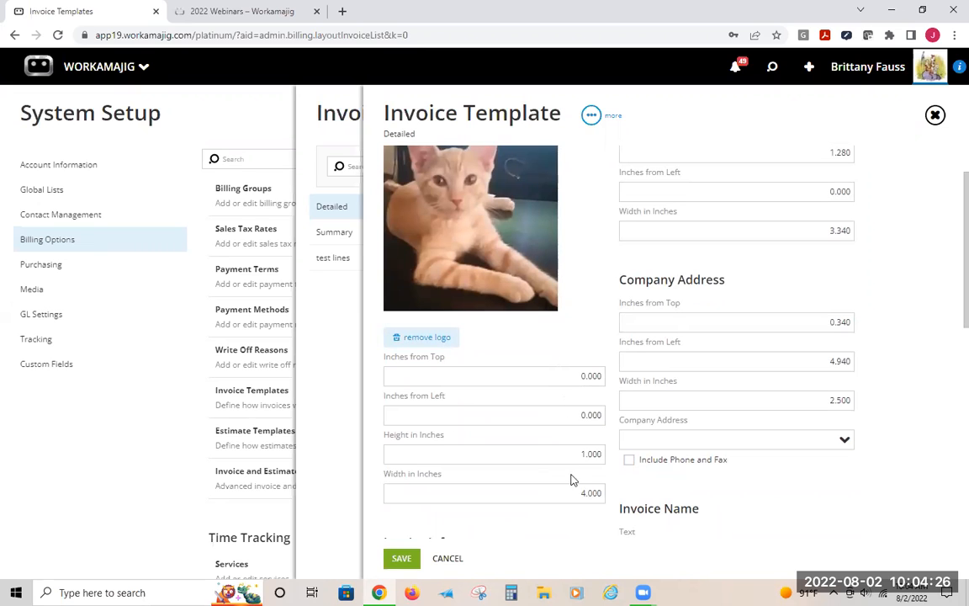
scroll(770, 275, "up", 2)
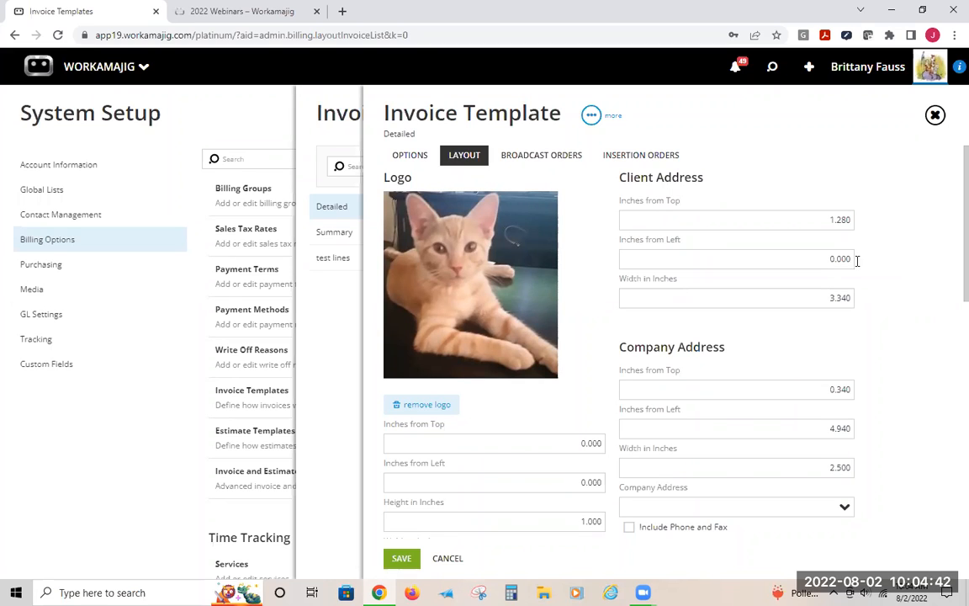
left_click(863, 222)
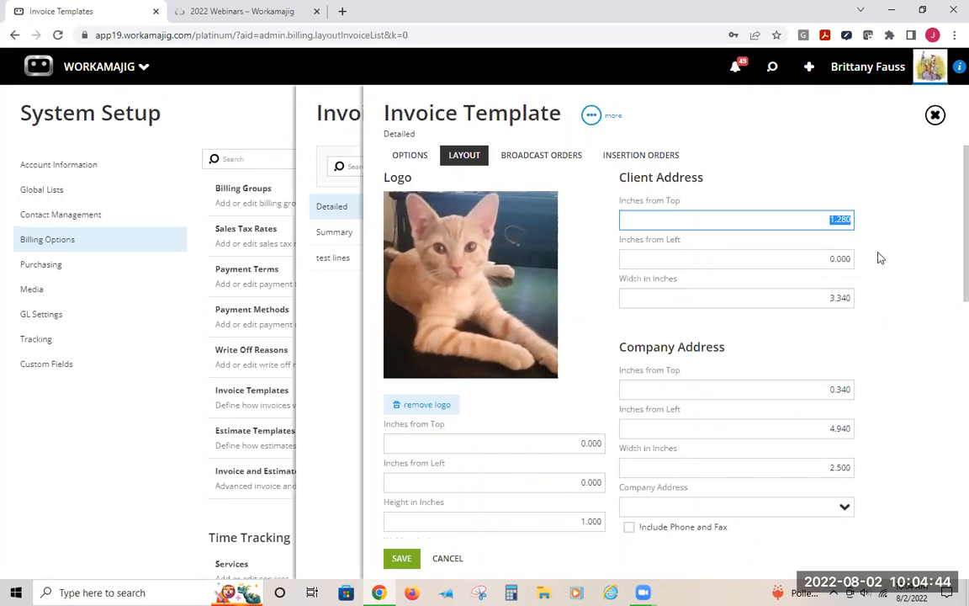
left_click(844, 219)
double_click(830, 219)
left_click(828, 219)
left_click(847, 217)
key("BackSpace")
type("6")
Review the Detailed template's layout, including the Company Address choices, Invoice Name settings and Body Fonts
scroll(871, 306, "down", 1)
scroll(870, 306, "down", 3)
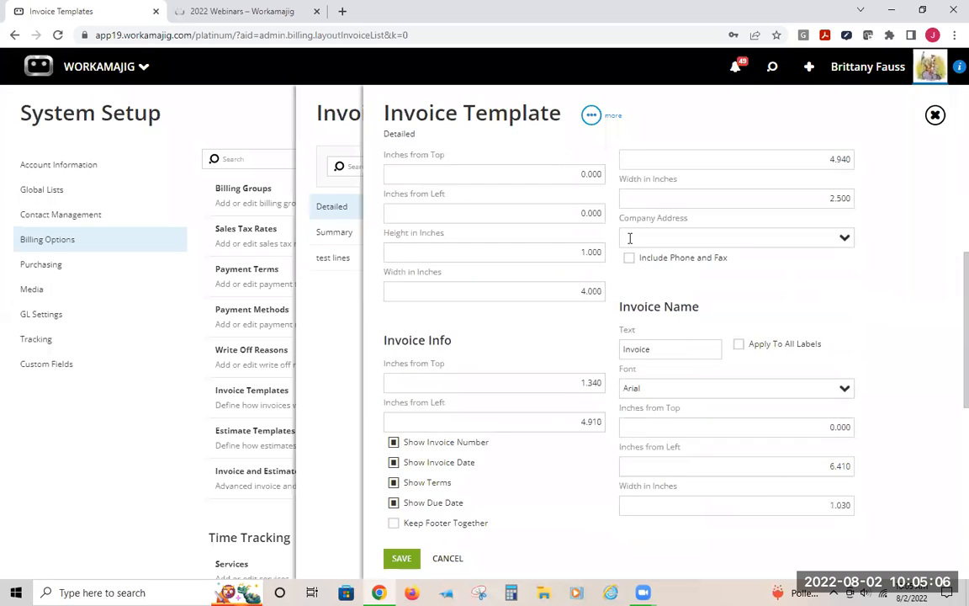
left_click(843, 240)
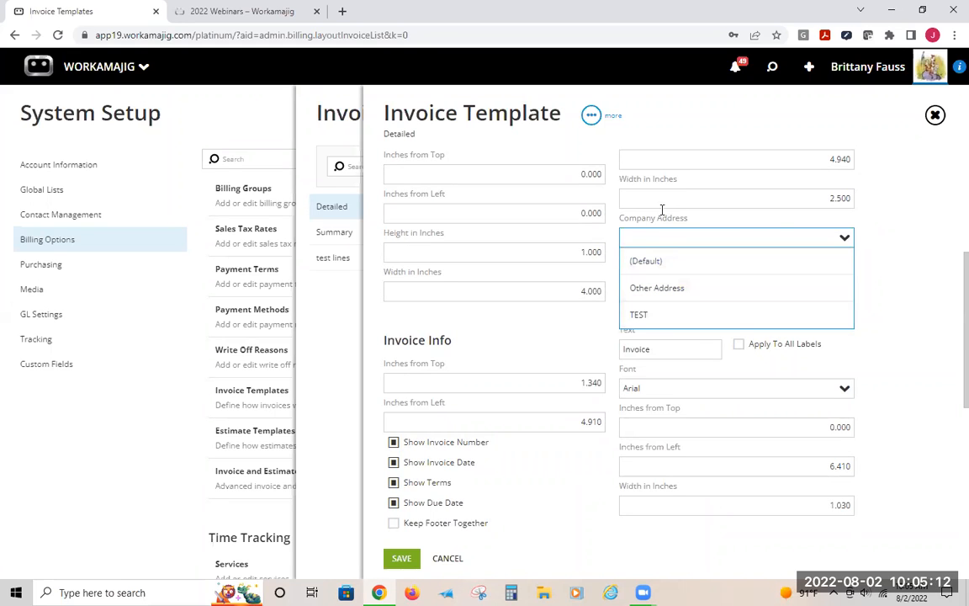
left_click(841, 237)
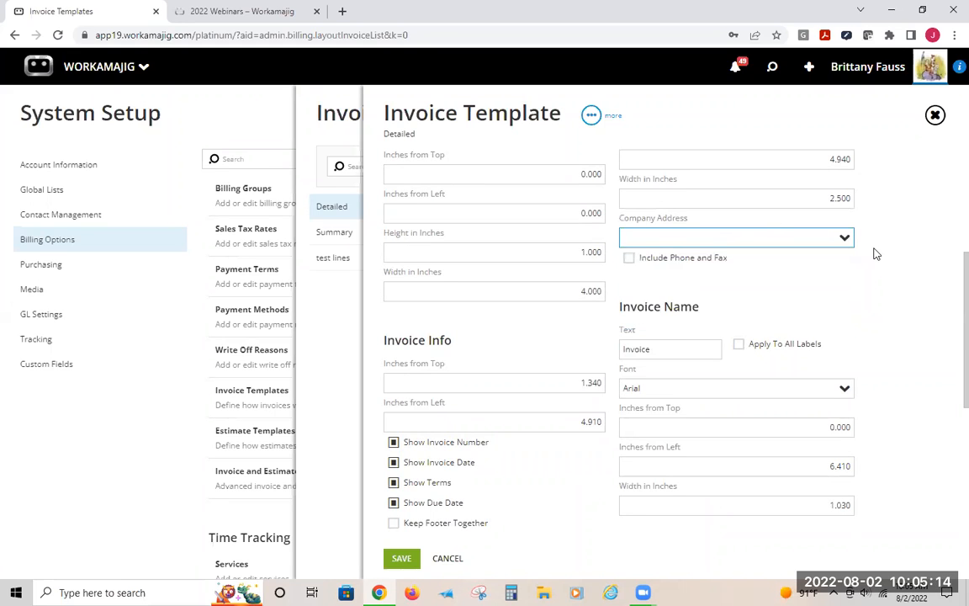
scroll(861, 248, "down", 2)
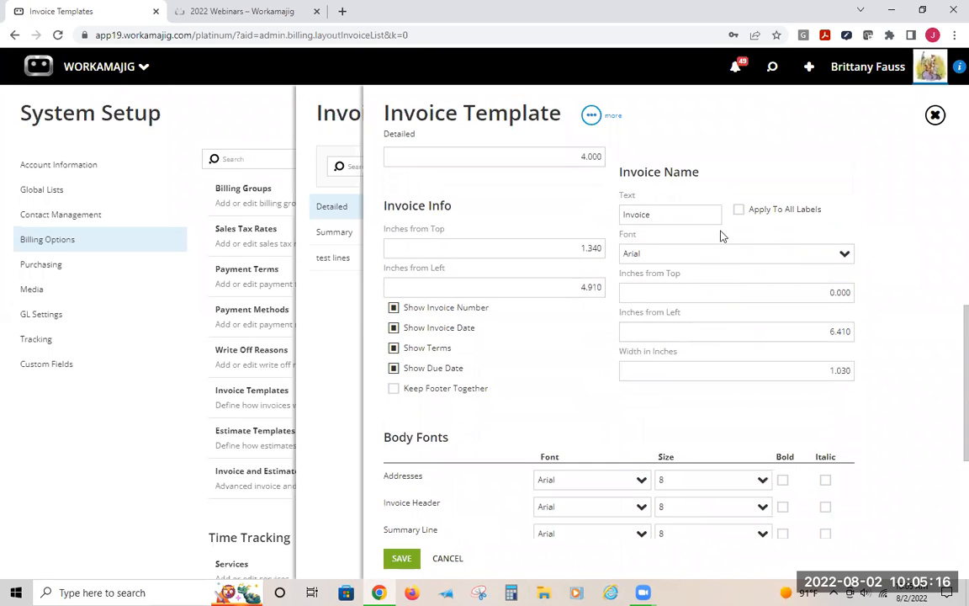
left_click_drag(655, 214, 587, 212)
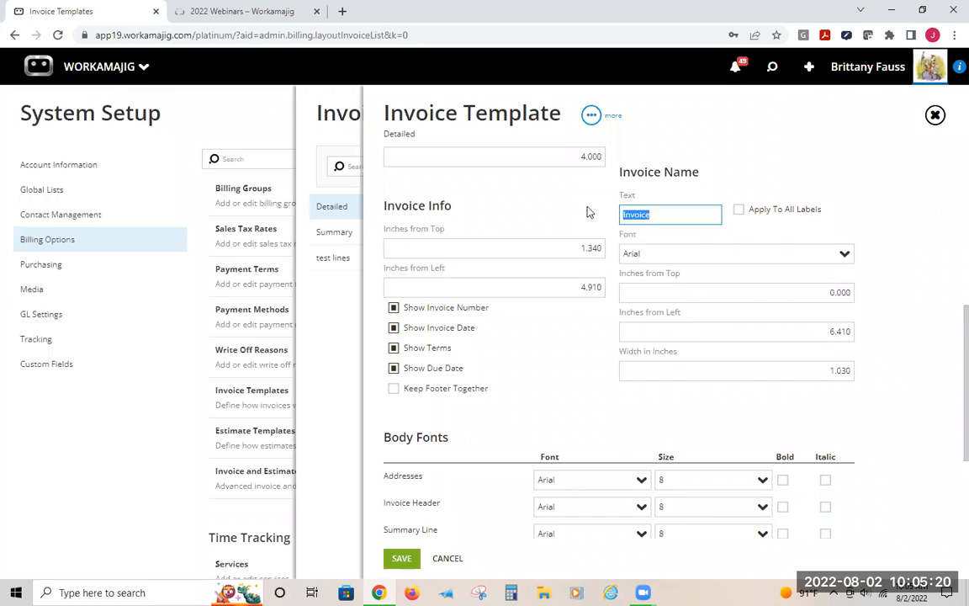
left_click(675, 216)
left_click(598, 213)
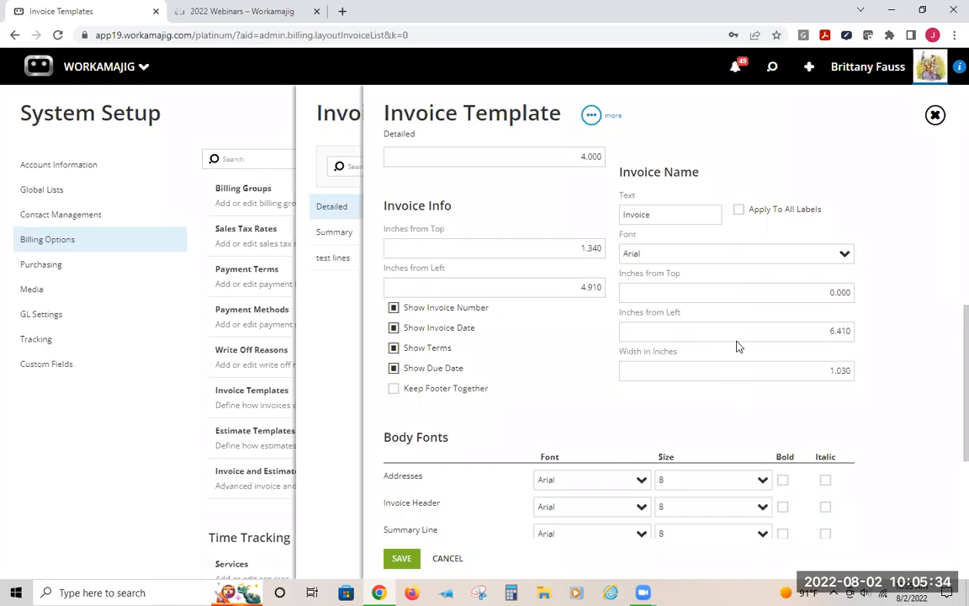
scroll(765, 408, "down", 3)
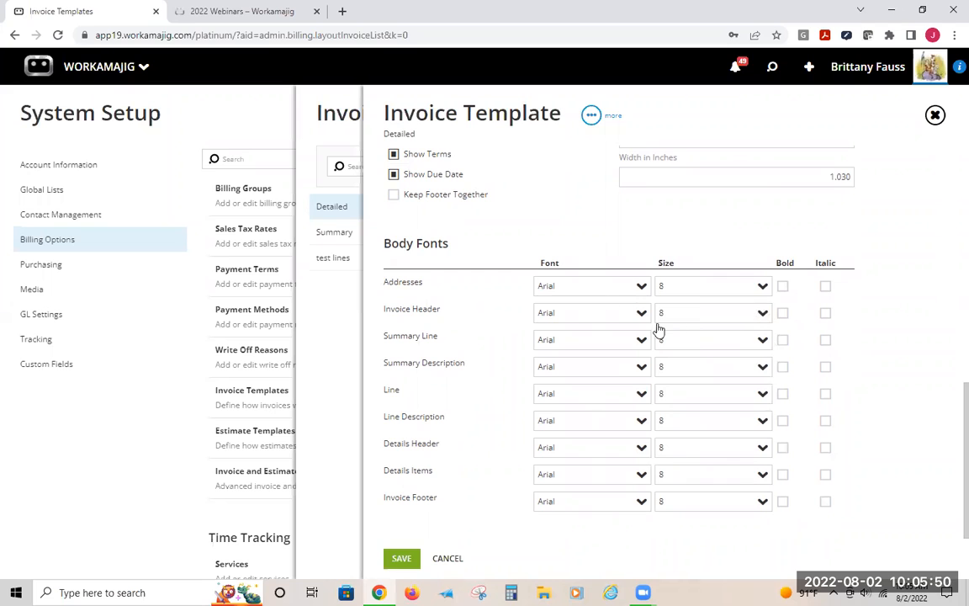
scroll(603, 282, "up", 3)
scroll(602, 281, "up", 4)
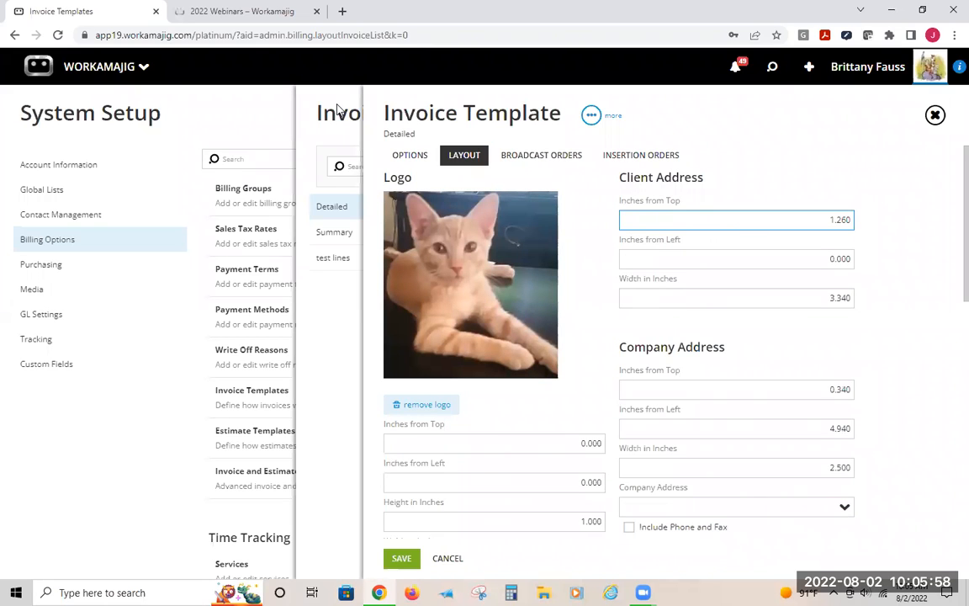
Close the Detailed invoice template without saving its changes
left_click(337, 109)
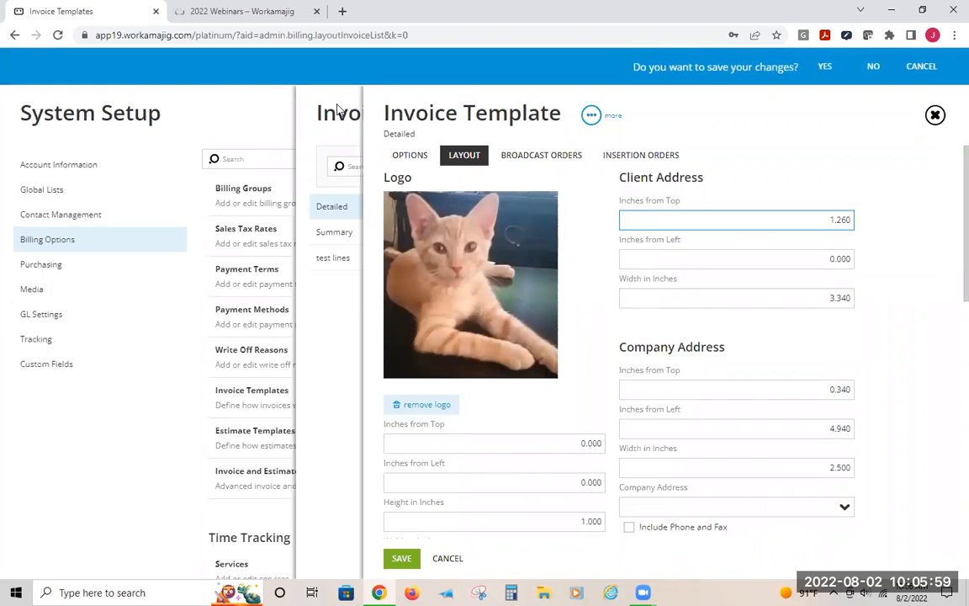
left_click(872, 68)
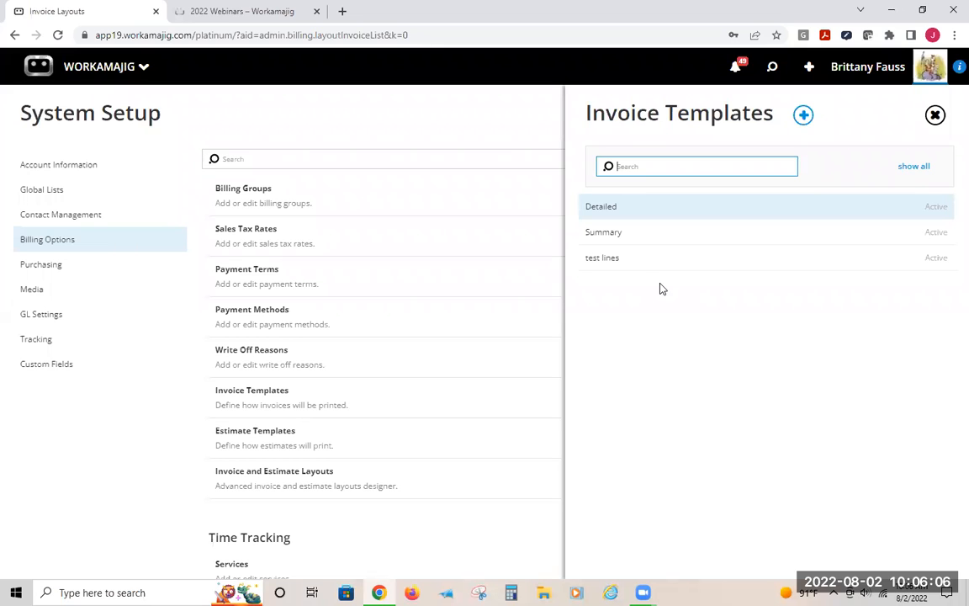
left_click(480, 101)
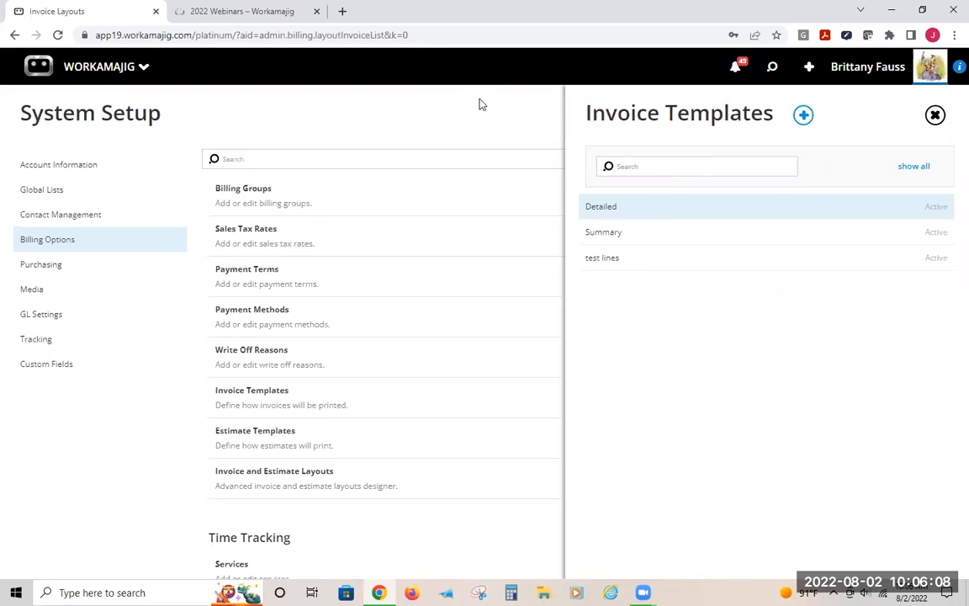
Open the Detailed estimate template under Estimate Templates and examine its options and Standard Footer Text
left_click(249, 433)
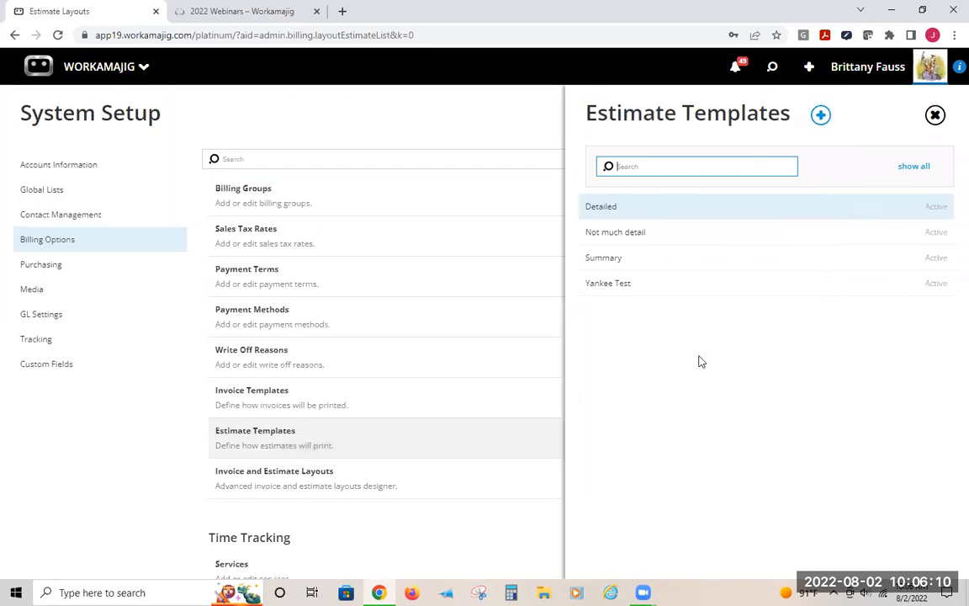
left_click(634, 216)
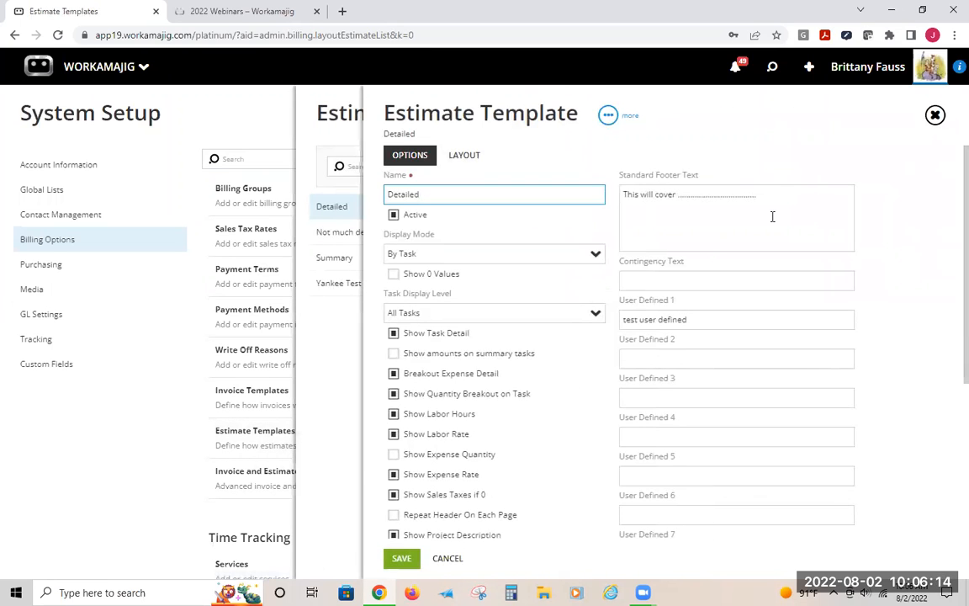
left_click_drag(741, 192, 582, 187)
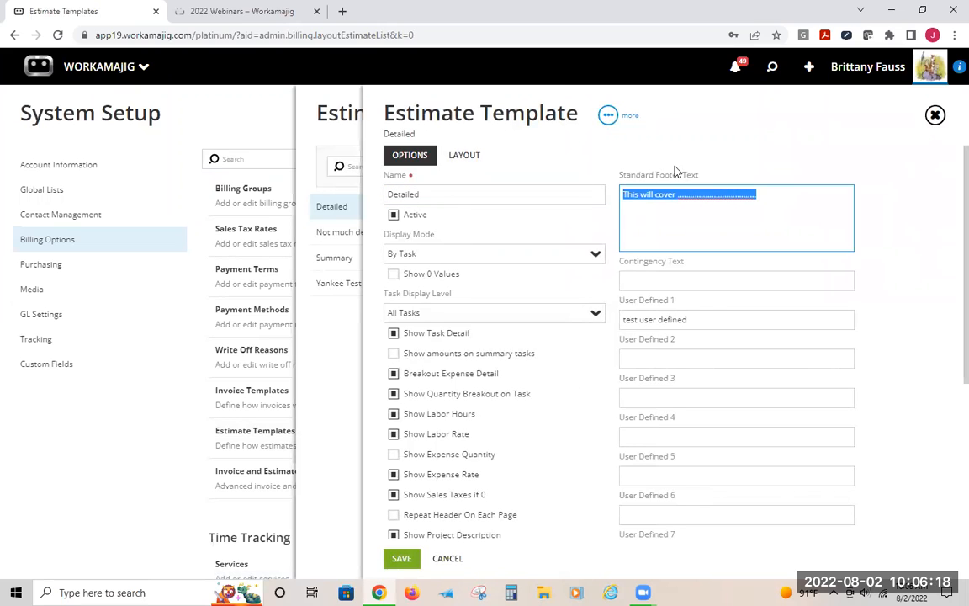
left_click(671, 207)
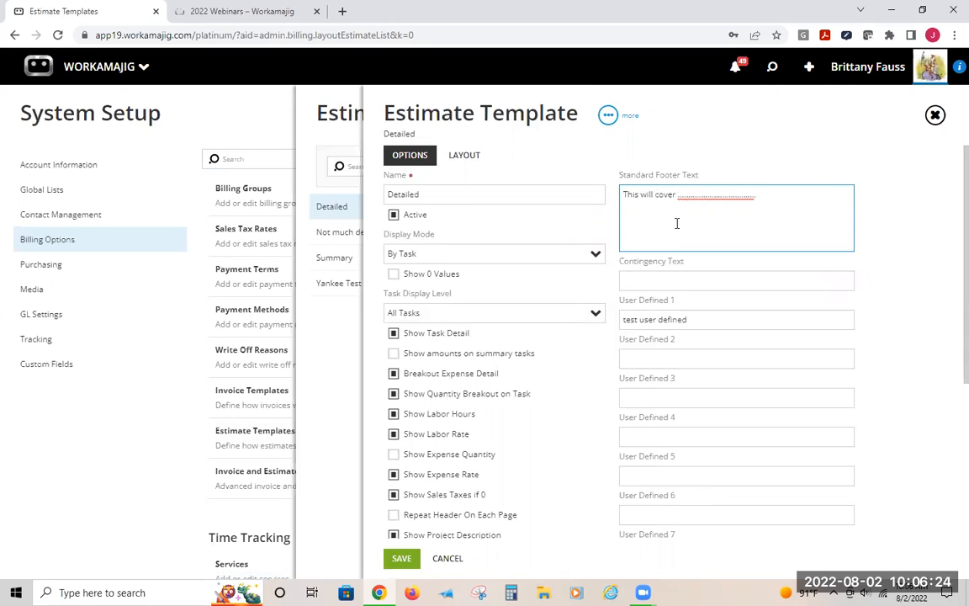
scroll(700, 228, "down", 1)
scroll(701, 225, "down", 3)
scroll(700, 223, "up", 5)
Switch to the estimate template's layout and review its logo, address, Estimate Name and Body Fonts settings
left_click(464, 155)
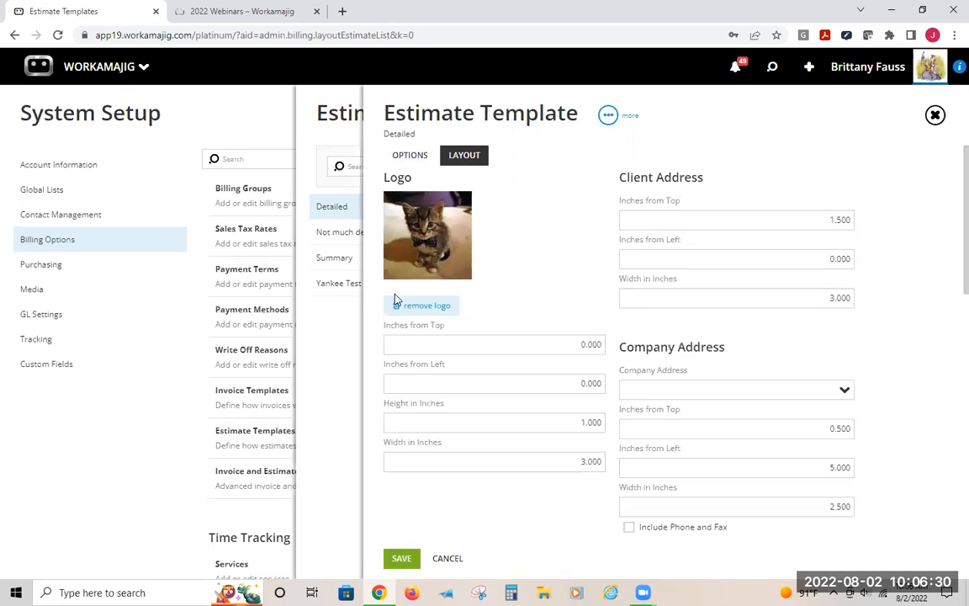
scroll(745, 477, "down", 3)
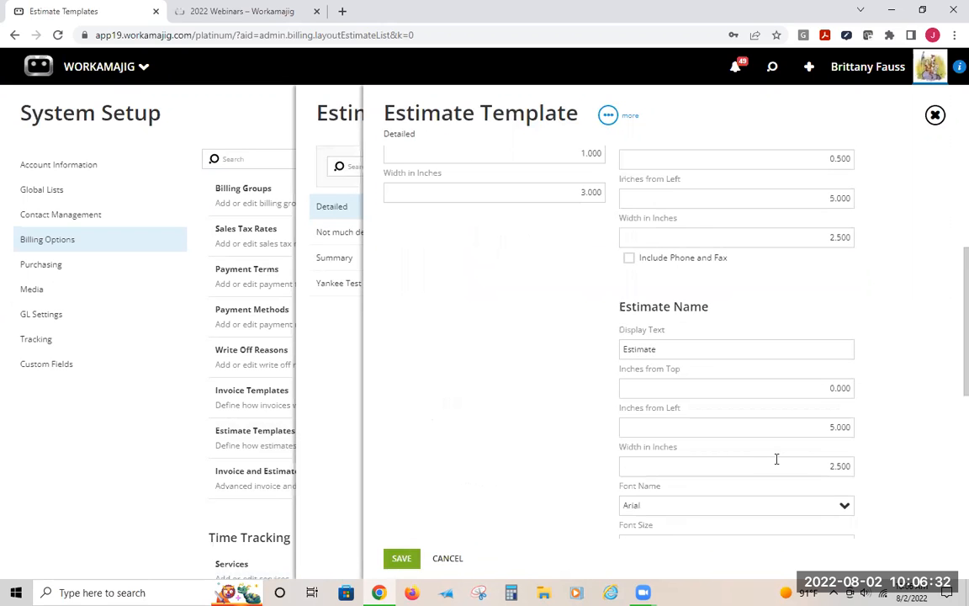
scroll(778, 458, "down", 4)
scroll(844, 367, "up", 2)
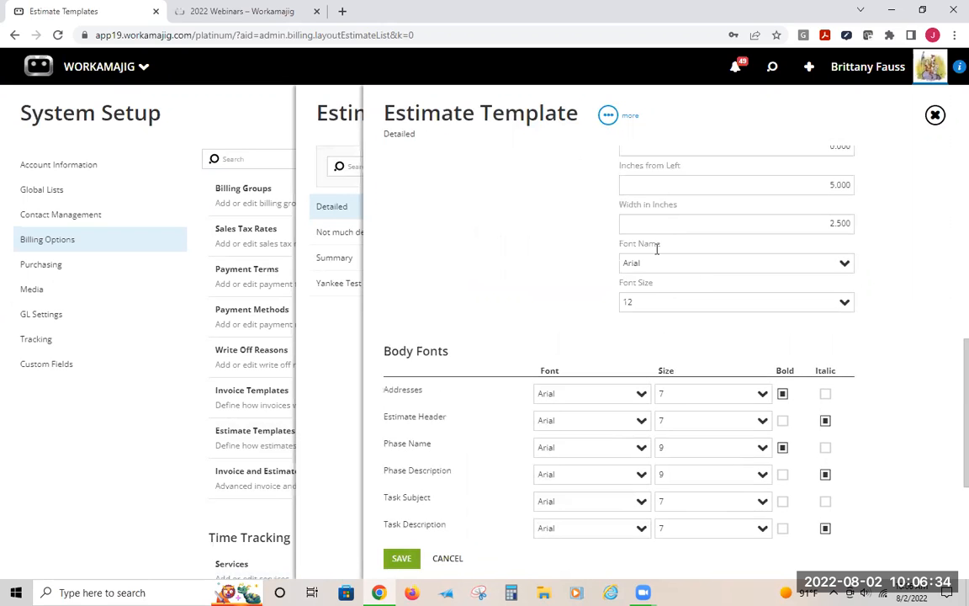
scroll(688, 255, "up", 2)
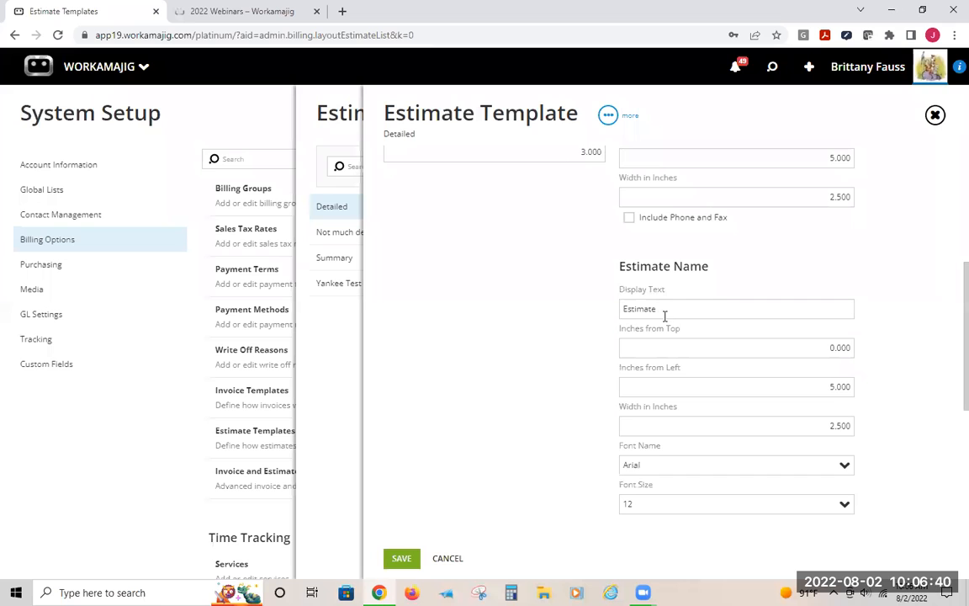
left_click_drag(685, 313, 630, 306)
left_click(602, 303)
scroll(652, 296, "down", 3)
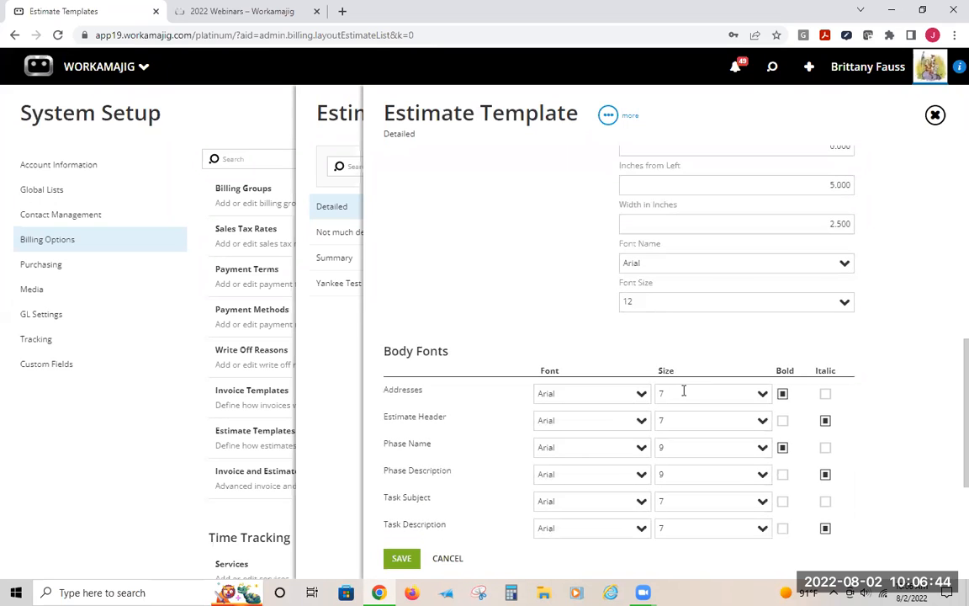
Close the estimate template and open the Webinar client's Billing section from the recent search list
left_click(312, 324)
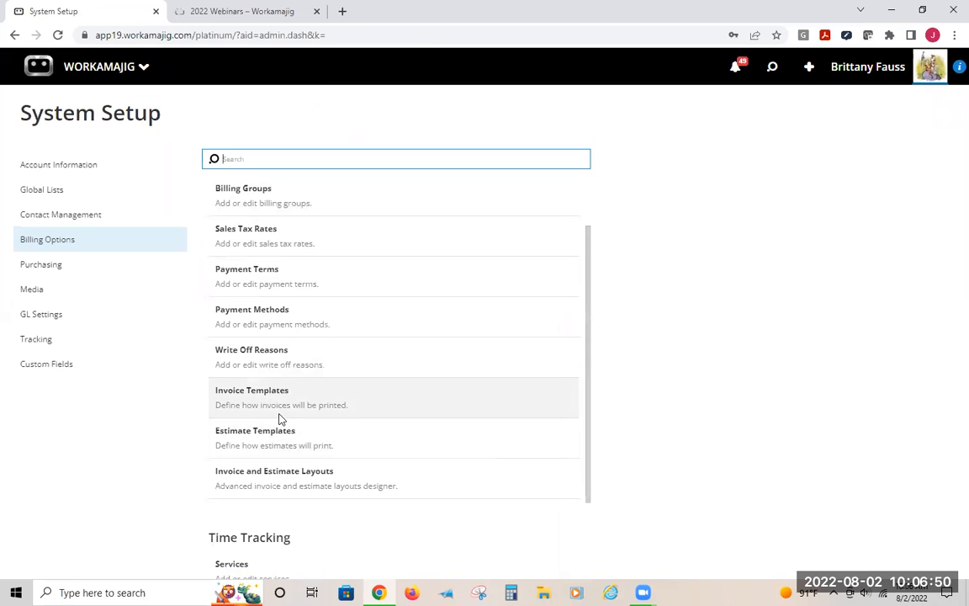
left_click(772, 72)
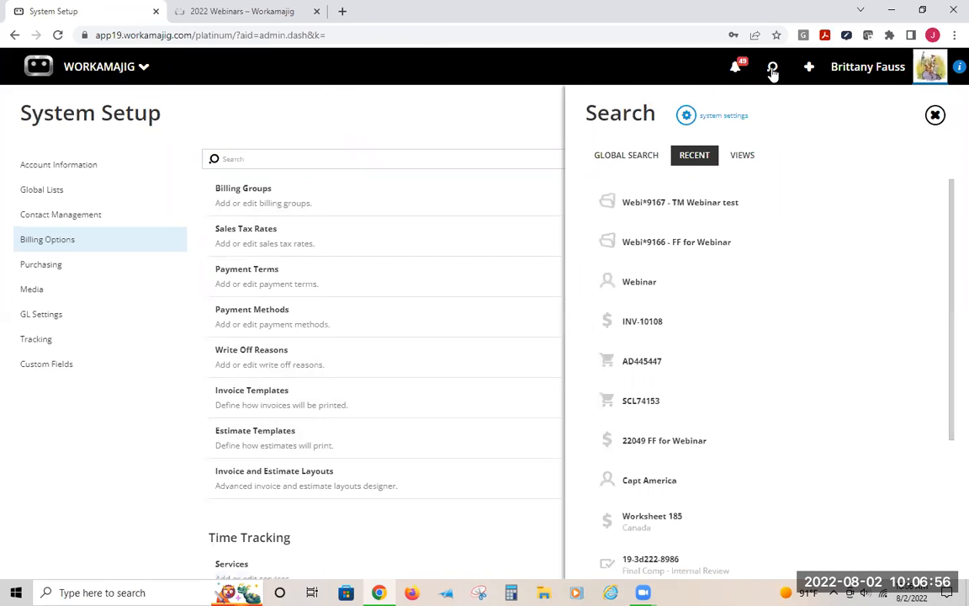
left_click(623, 286)
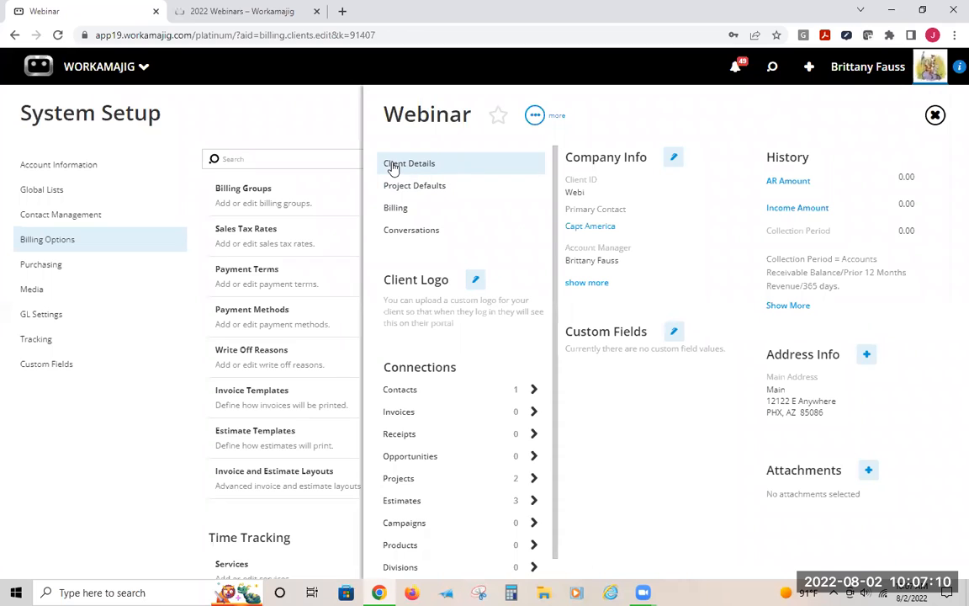
left_click(396, 216)
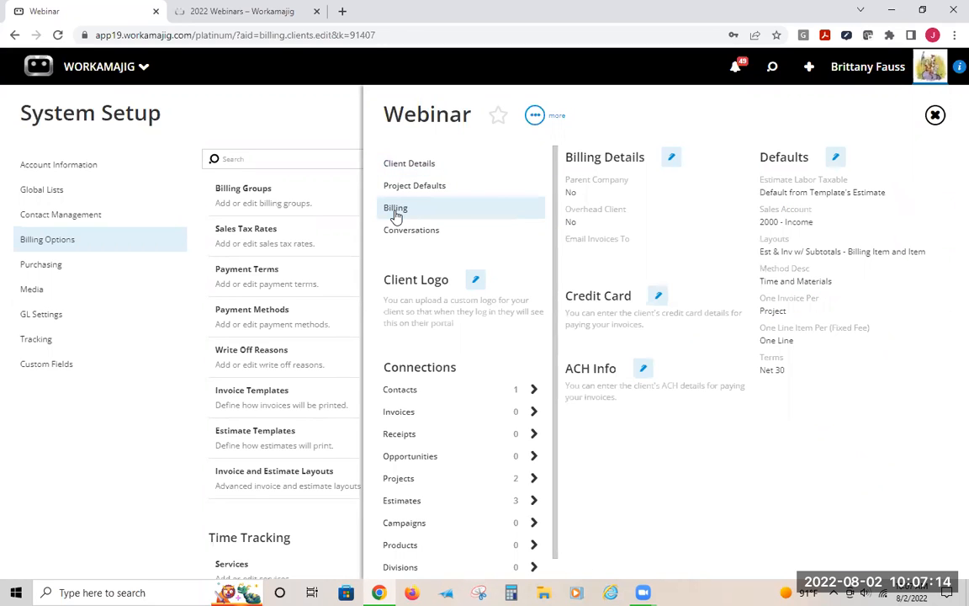
Open the client's billing Defaults, view the Estimate Templates choices, and close without saving
left_click(837, 159)
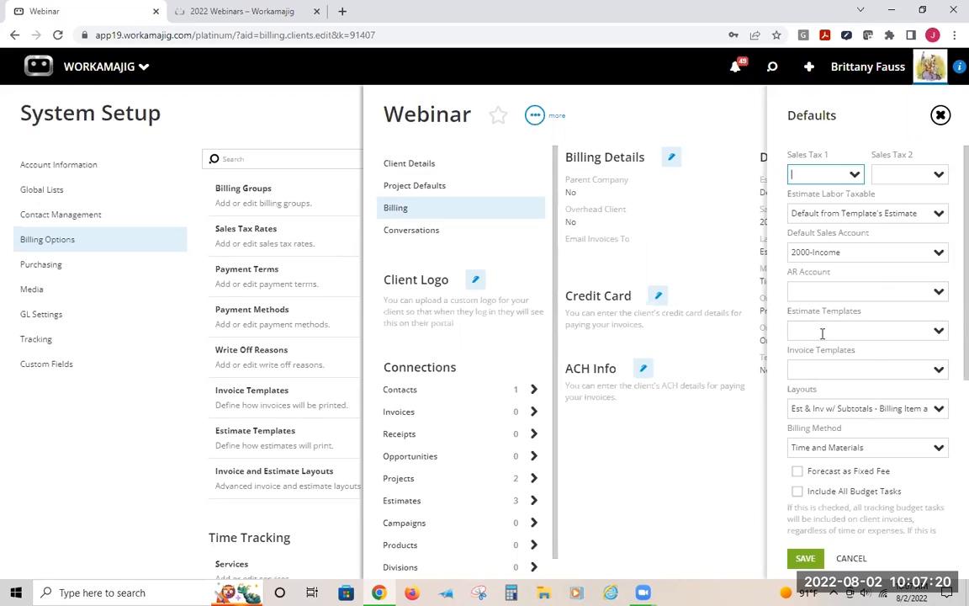
left_click(937, 332)
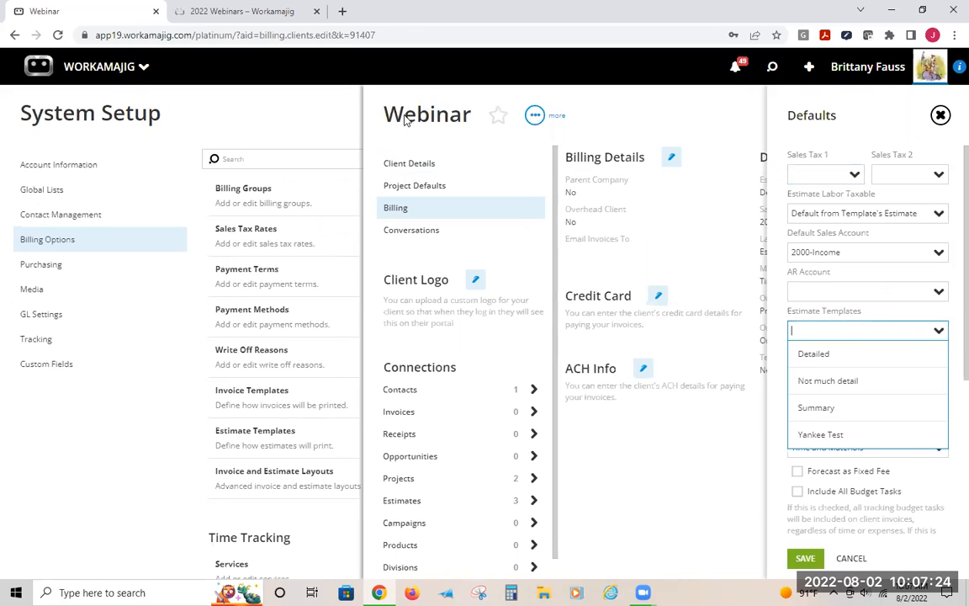
left_click(826, 312)
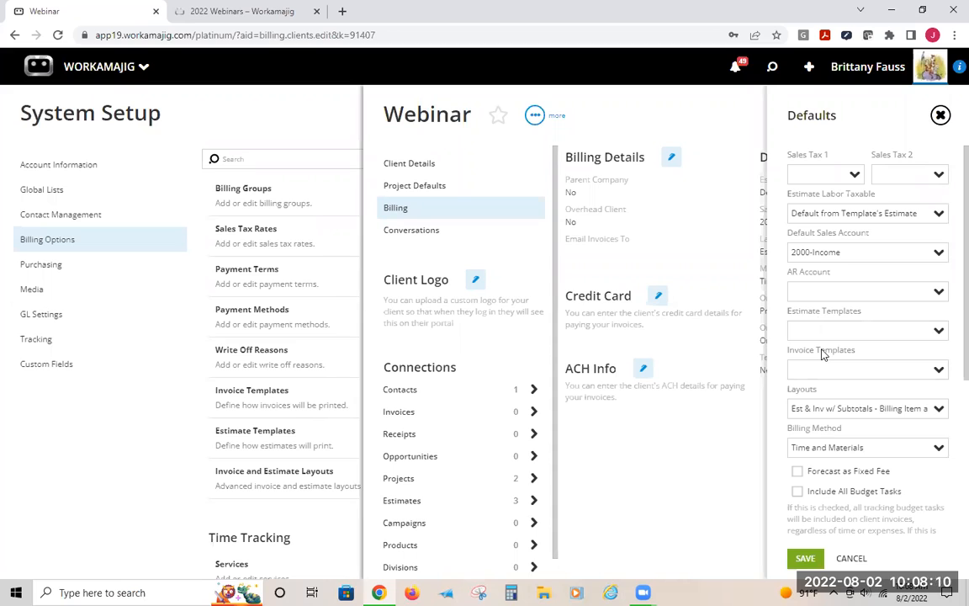
left_click(412, 101)
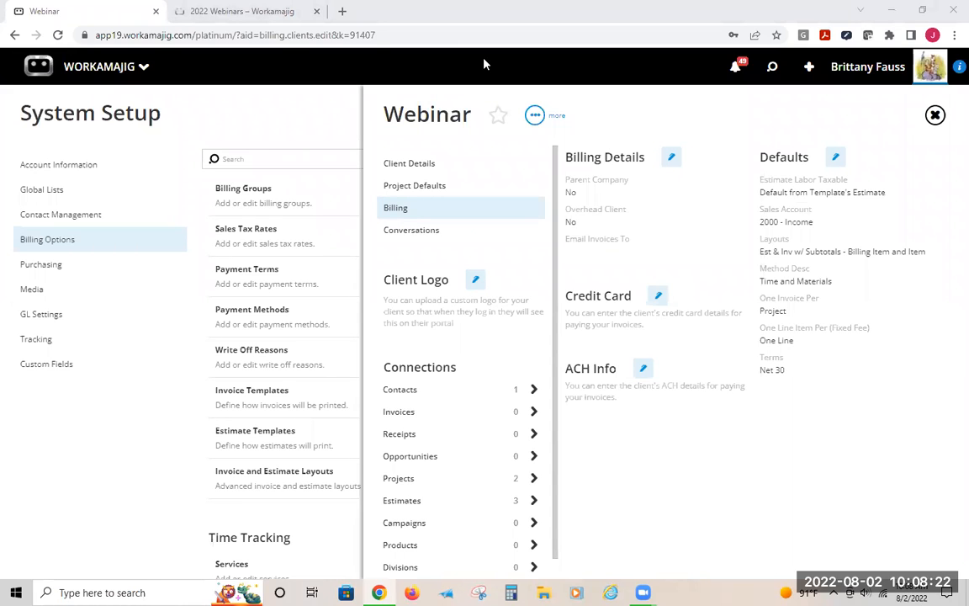
left_click(242, 123)
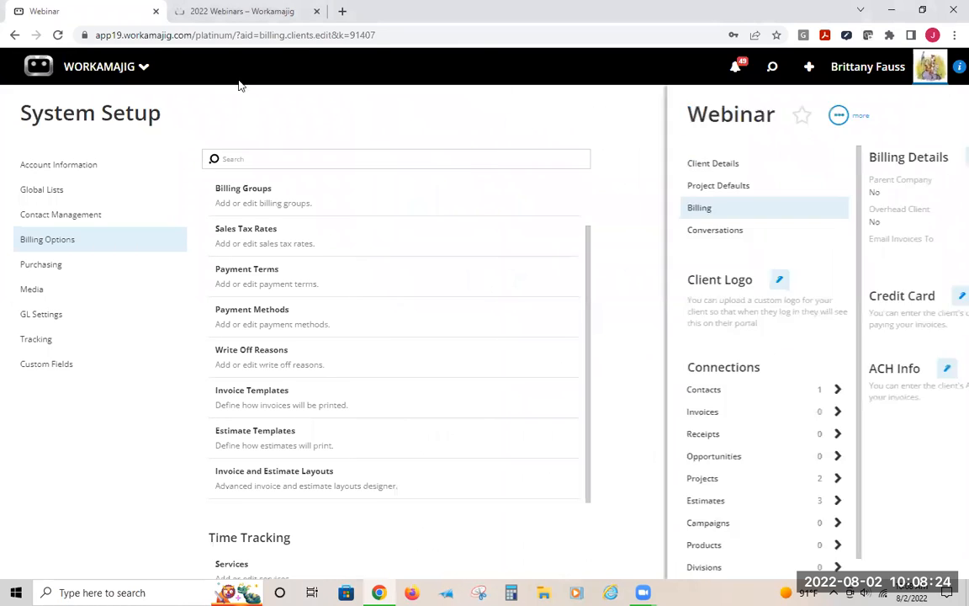
Reopen the Detailed invoice template's layout and remove its current logo
left_click(246, 401)
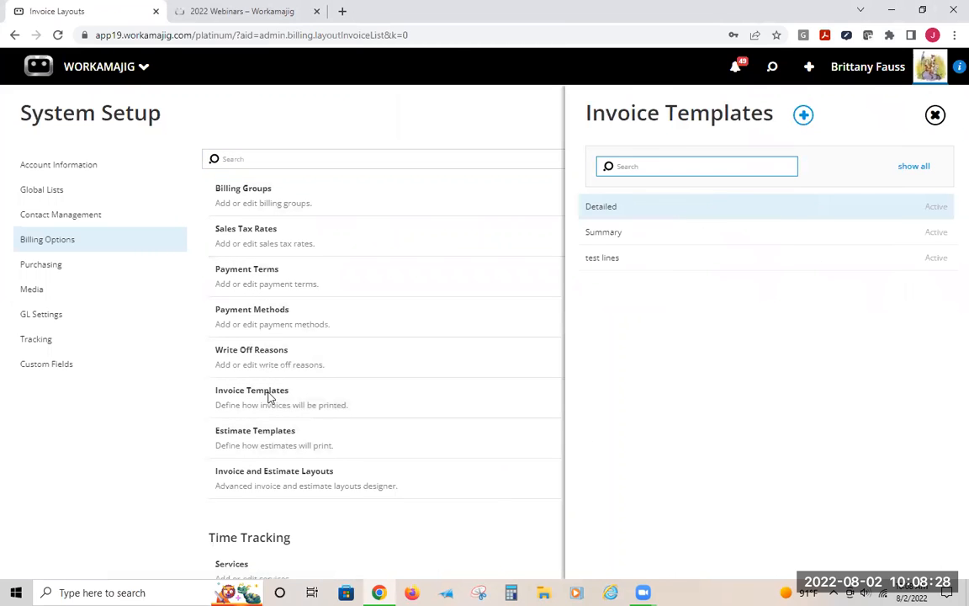
left_click(611, 206)
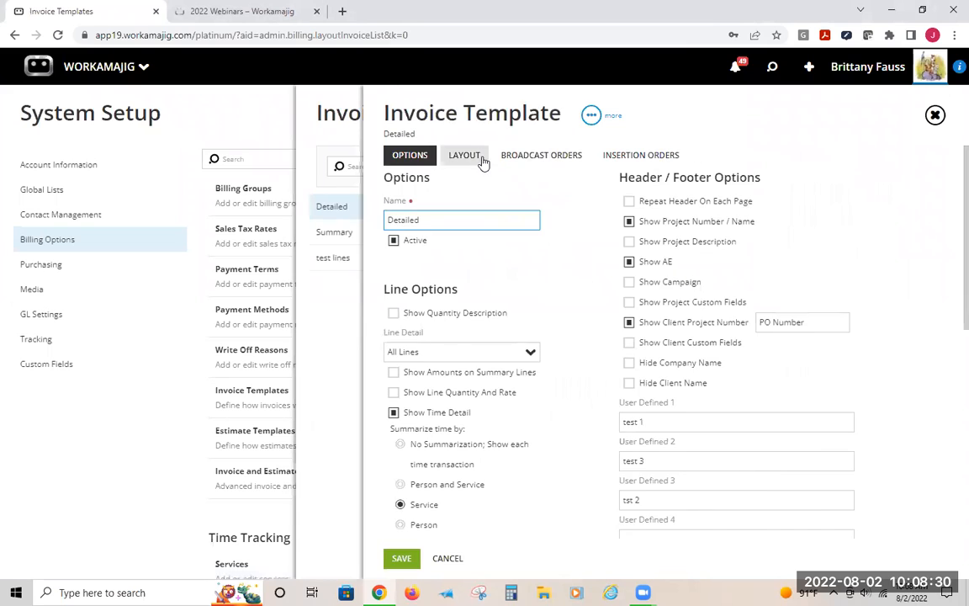
left_click(477, 158)
left_click(417, 405)
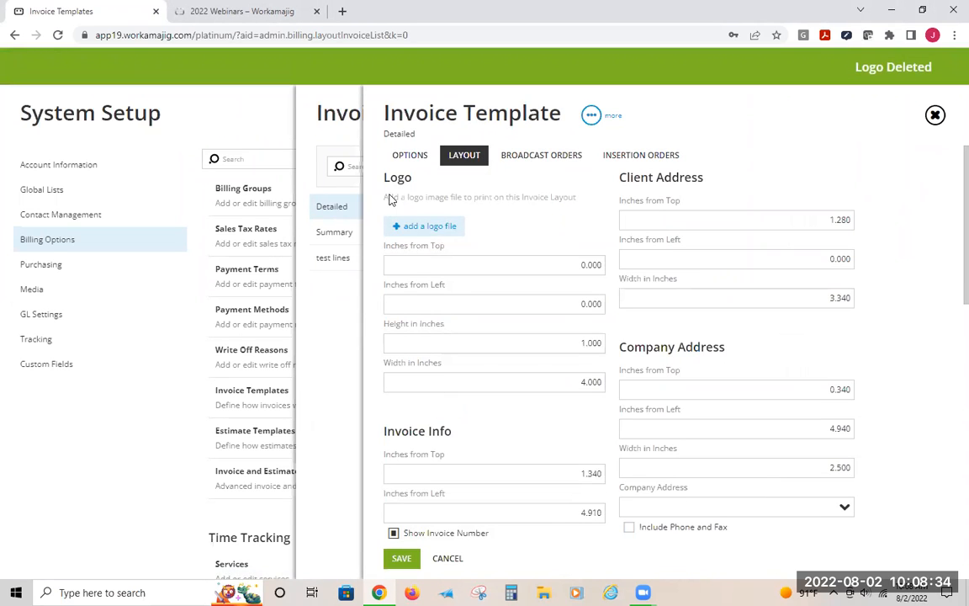
Add a new logo image file to the Detailed invoice template's layout from the Desktop folder
left_click(421, 226)
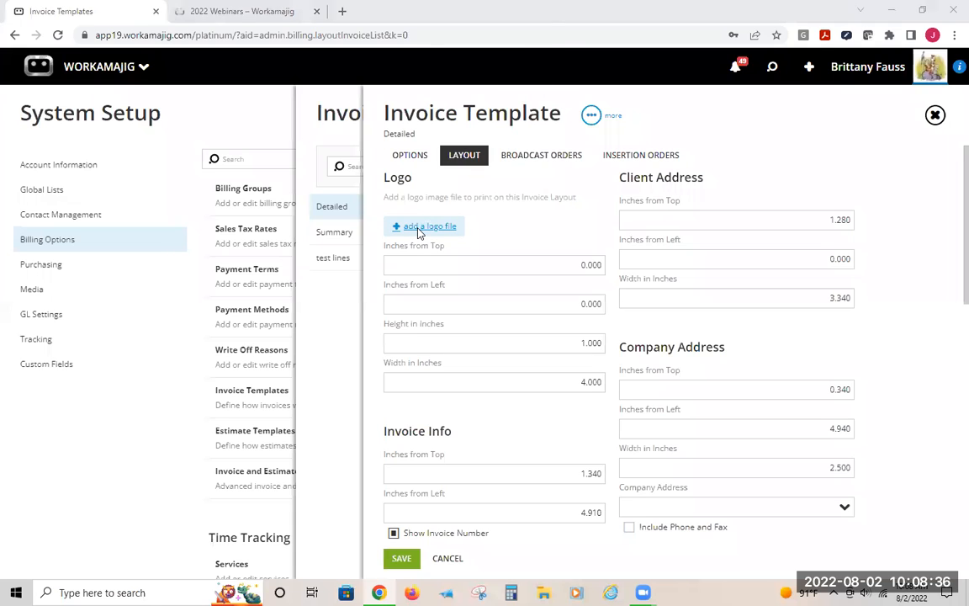
scroll(353, 126, "down", 4)
scroll(356, 125, "up", 1)
scroll(357, 126, "down", 1)
scroll(357, 125, "up", 3)
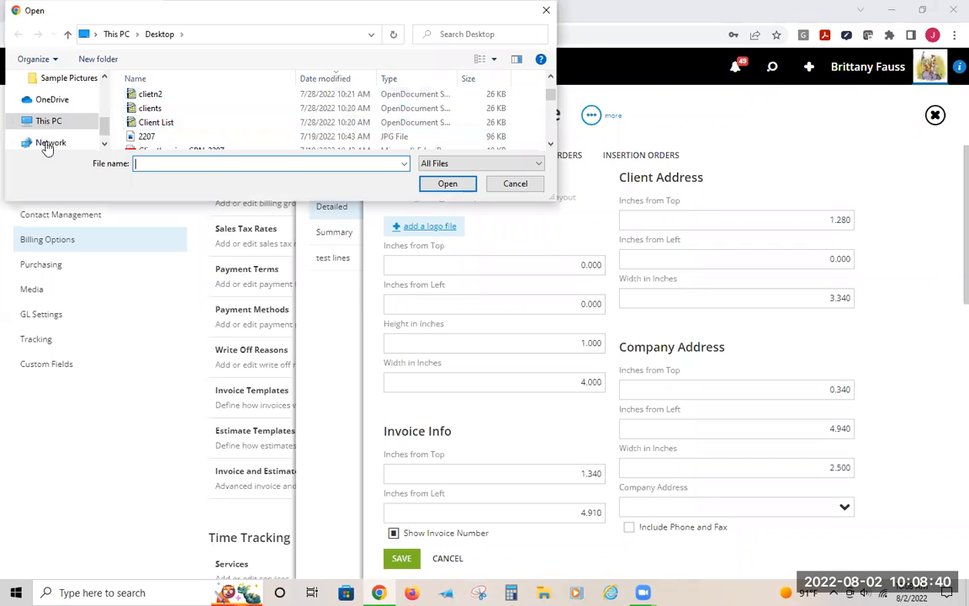
scroll(143, 134, "up", 1)
scroll(149, 128, "down", 1)
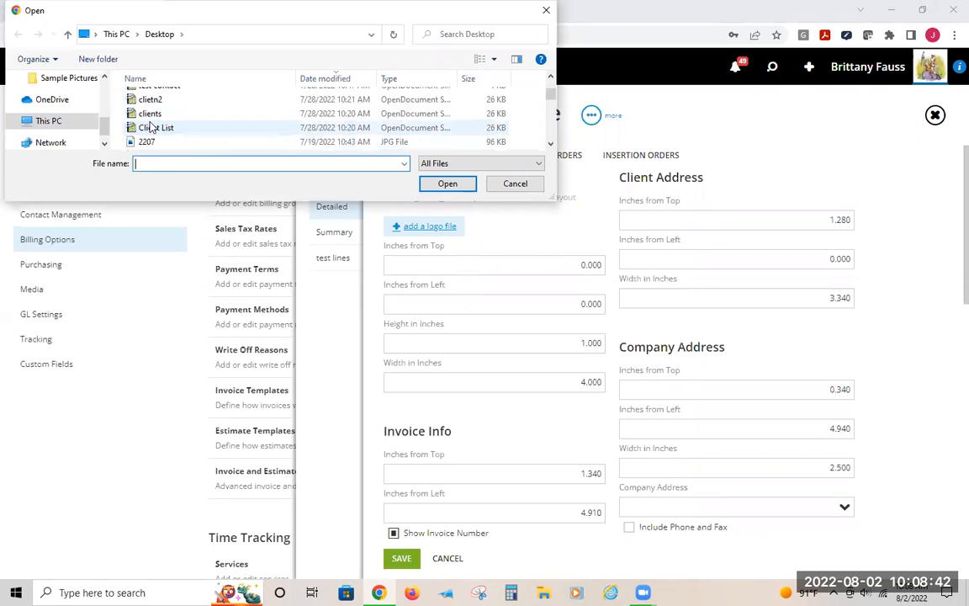
scroll(143, 117, "up", 1)
double_click(150, 112)
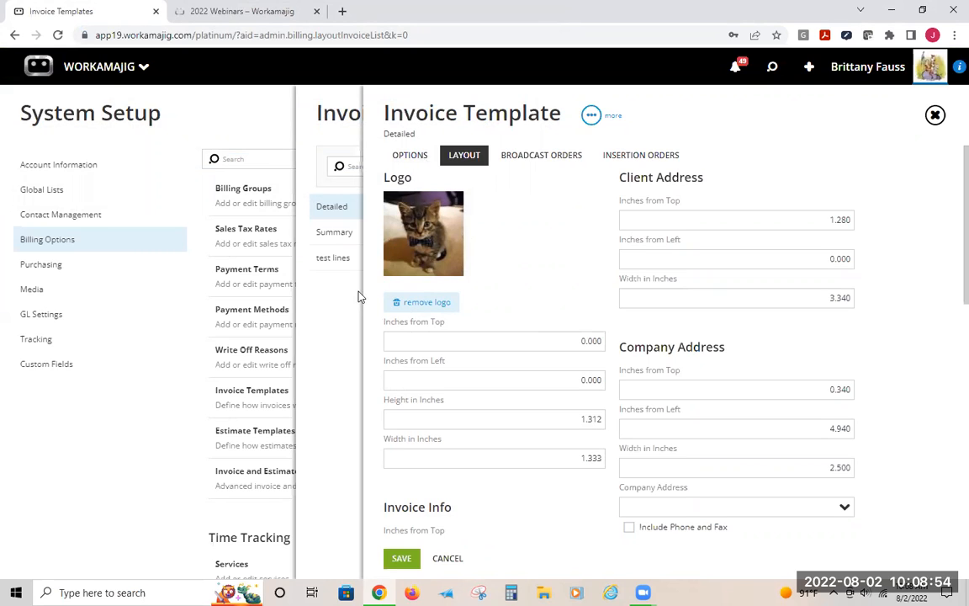
Review the Summary and test lines invoice templates' options and layout settings, then close the template panel
left_click(343, 232)
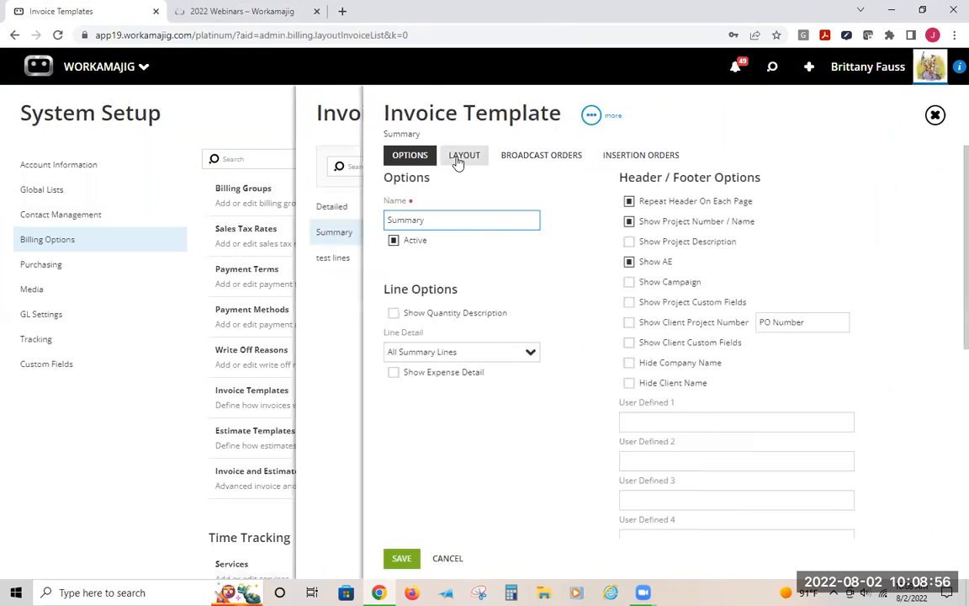
left_click(459, 156)
left_click(333, 261)
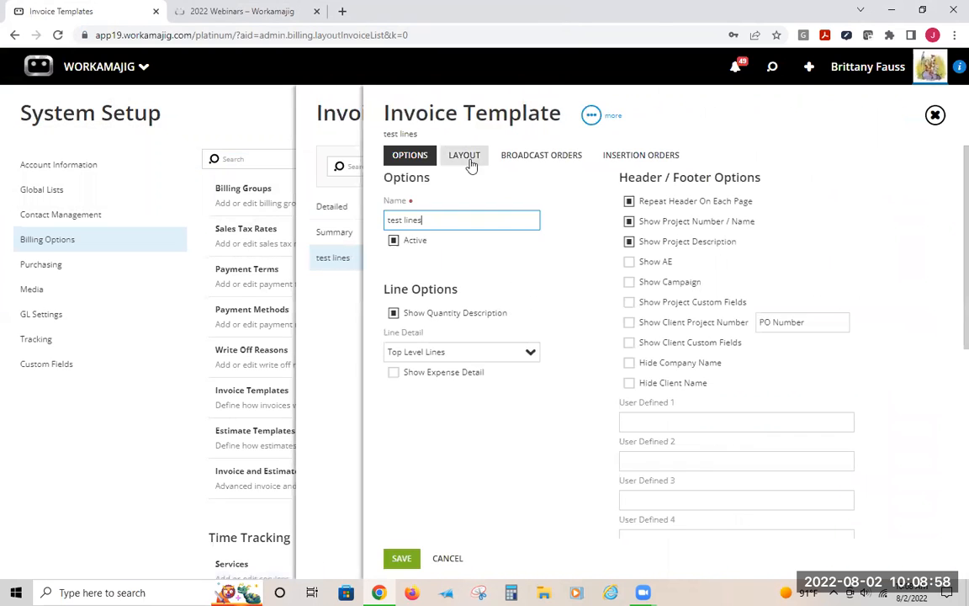
left_click(464, 155)
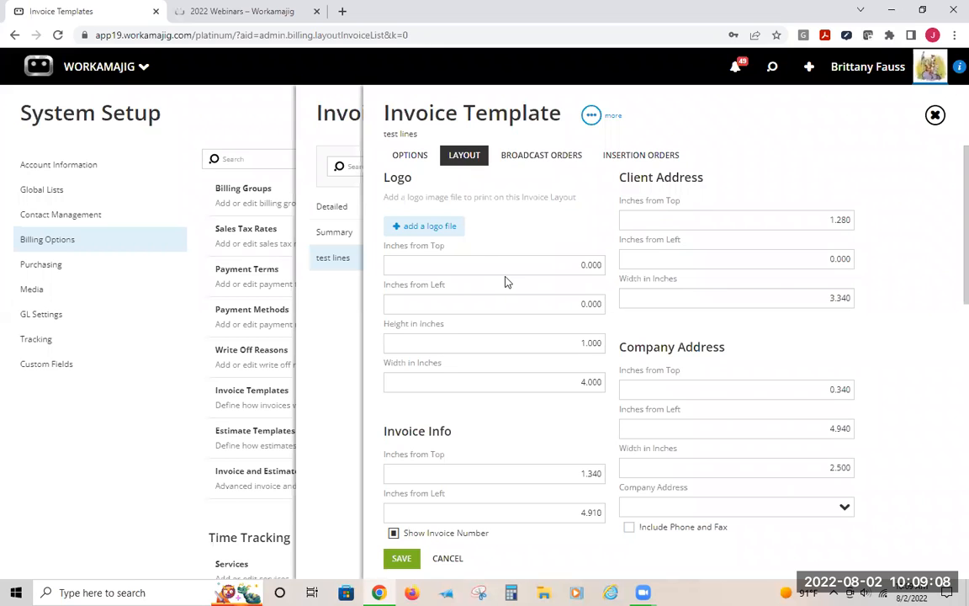
left_click(414, 156)
left_click(630, 68)
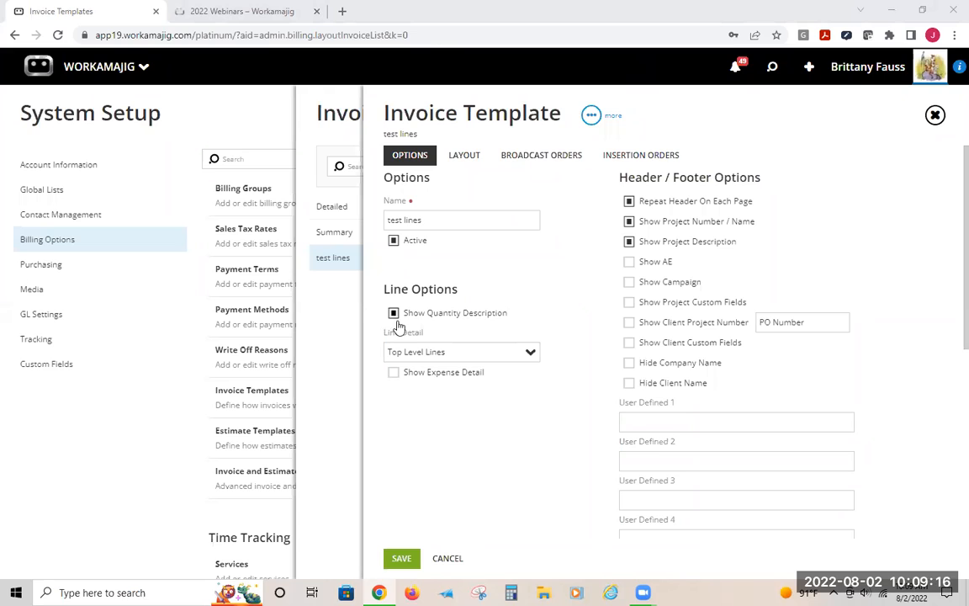
left_click(209, 119)
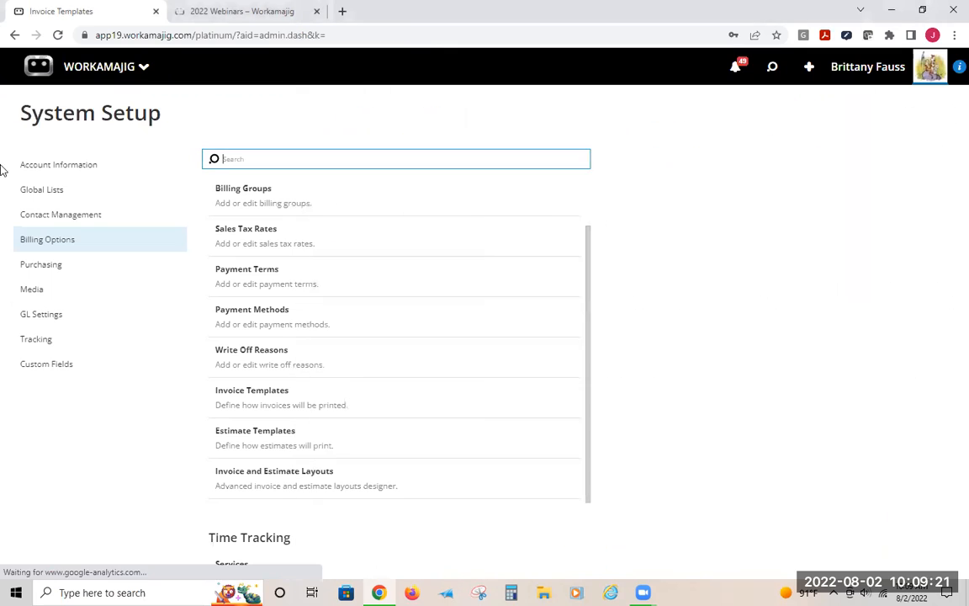
Open Security Settings from System Setup and expand the System Administration rights for Account Manager people
left_click(50, 160)
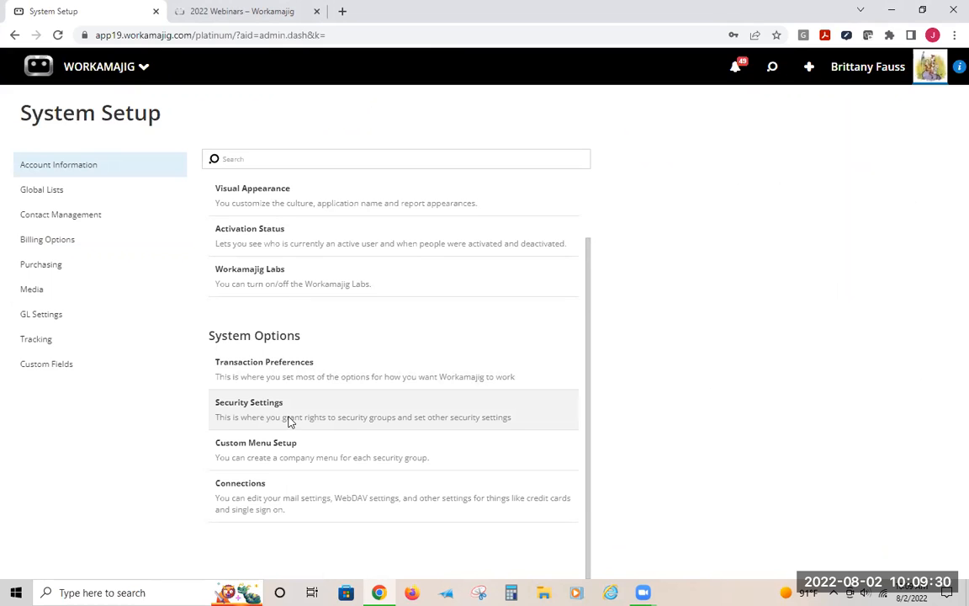
left_click(76, 78)
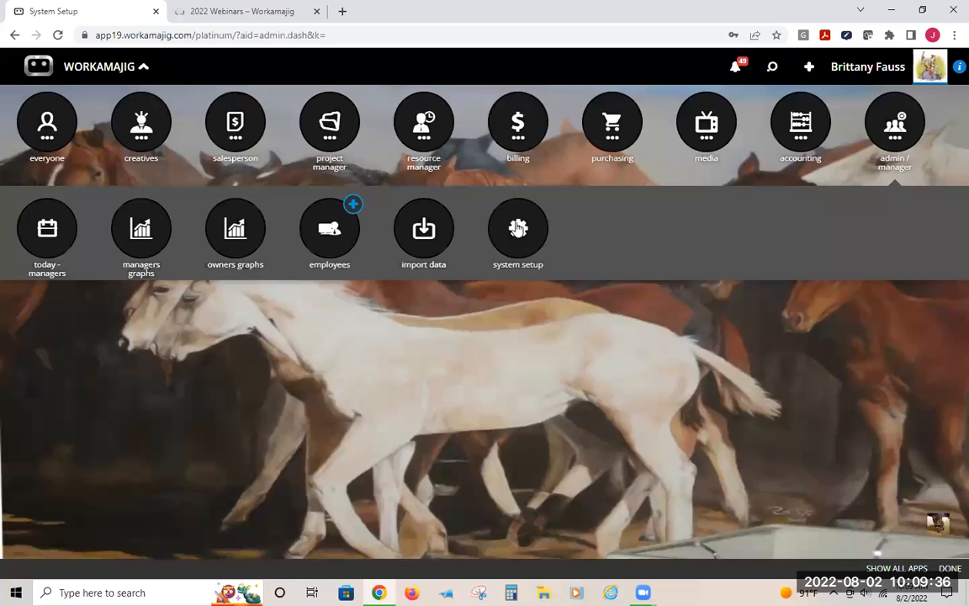
left_click(519, 229)
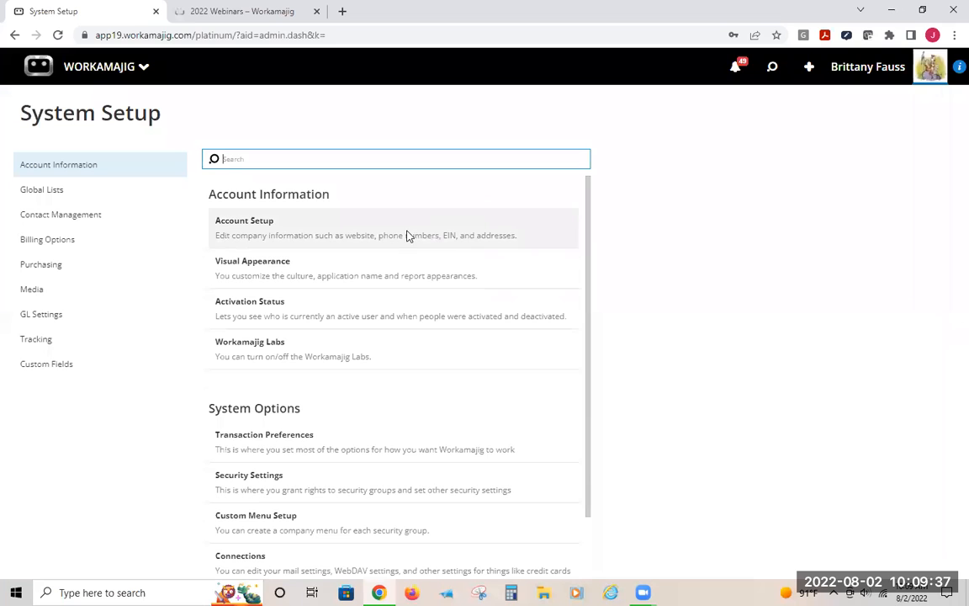
left_click(238, 492)
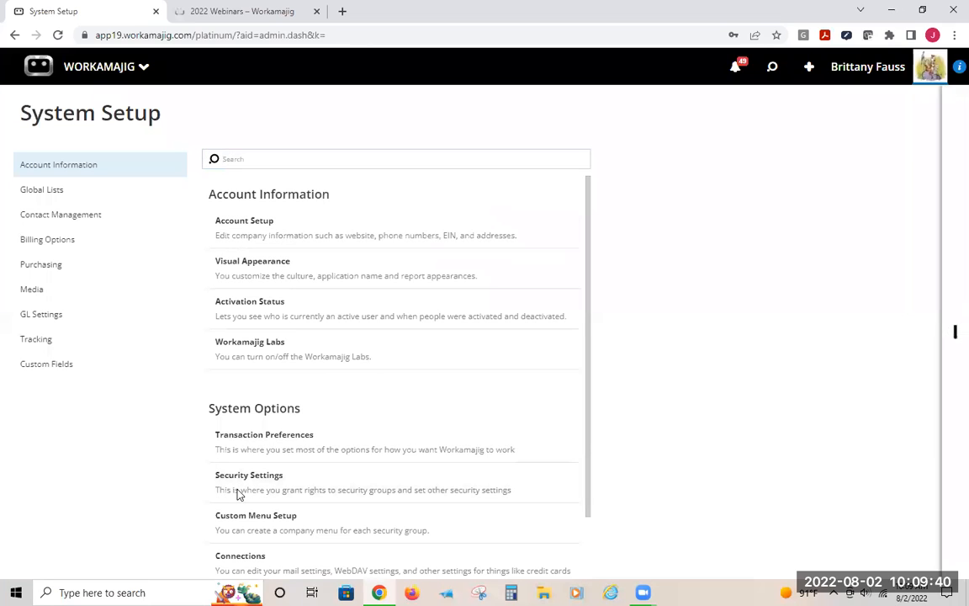
left_click(336, 232)
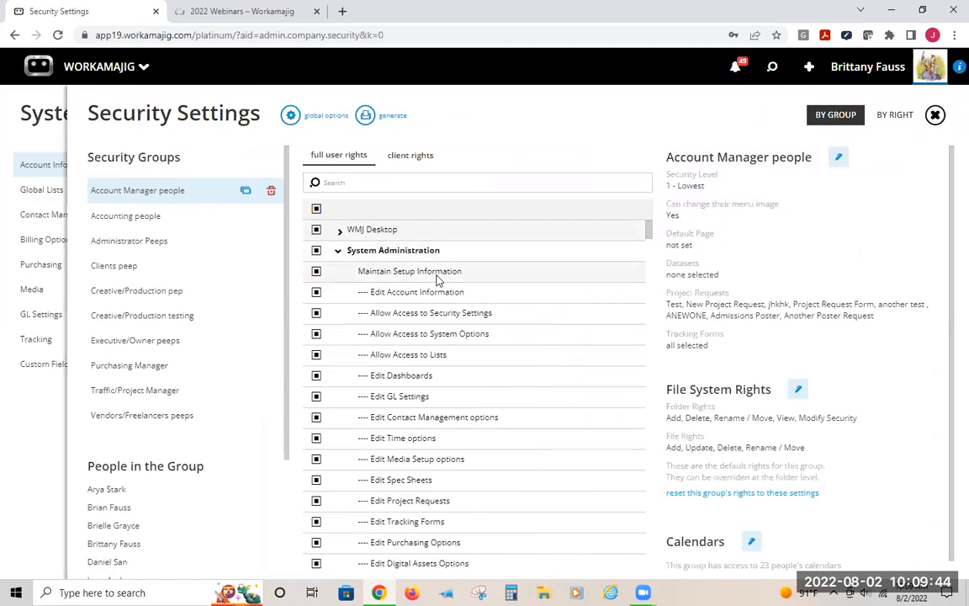
left_click(94, 67)
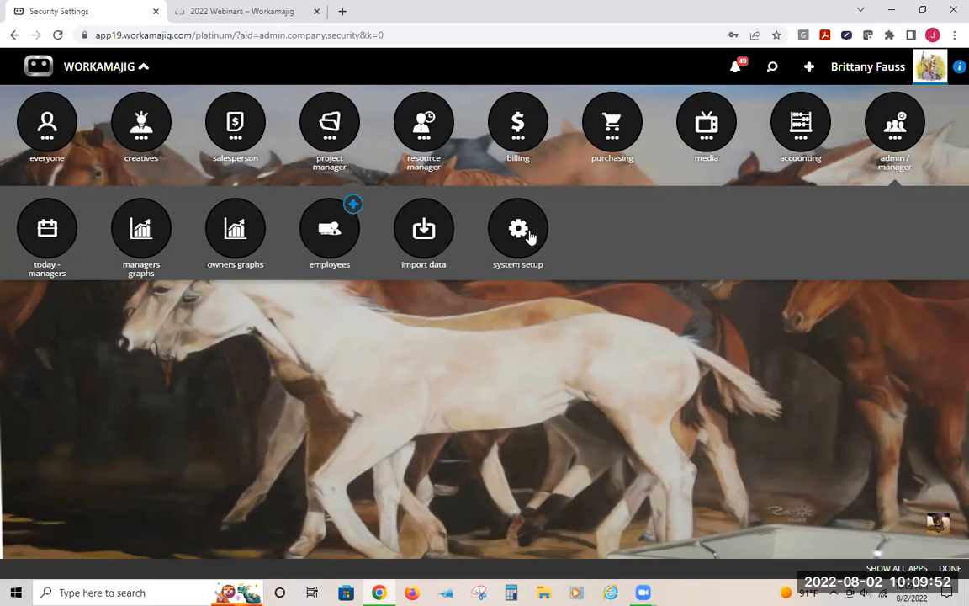
left_click(528, 235)
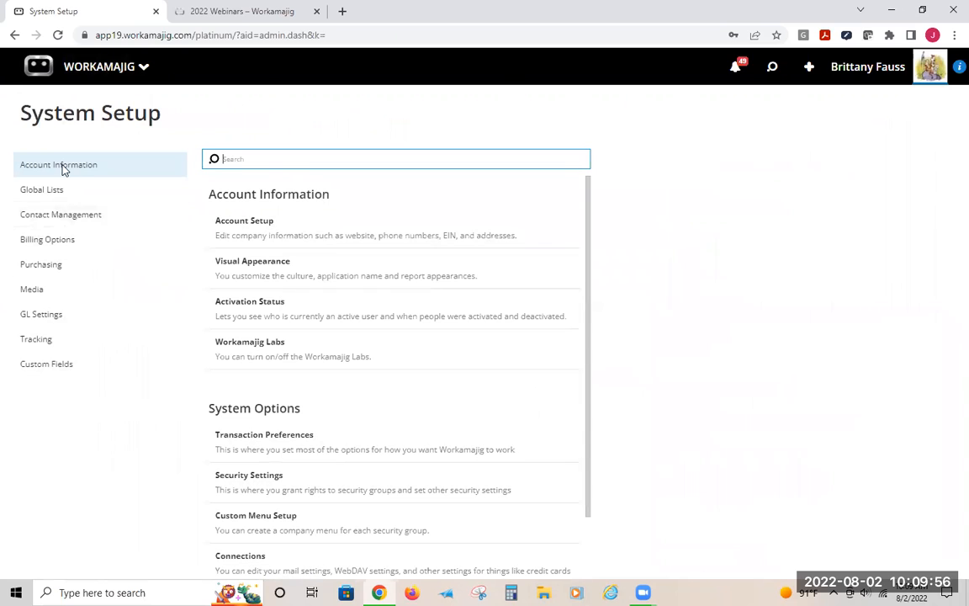
left_click(286, 474)
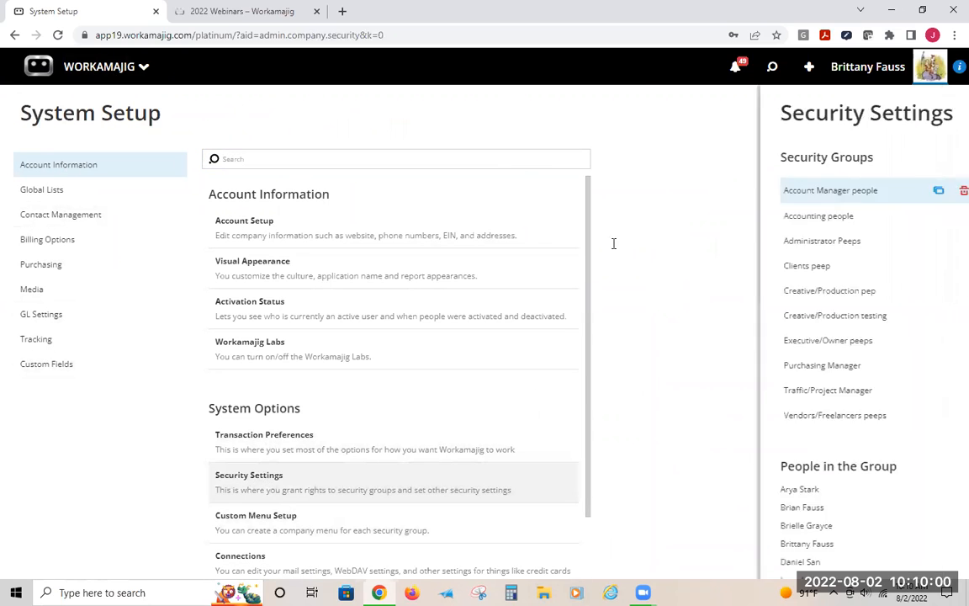
left_click(339, 230)
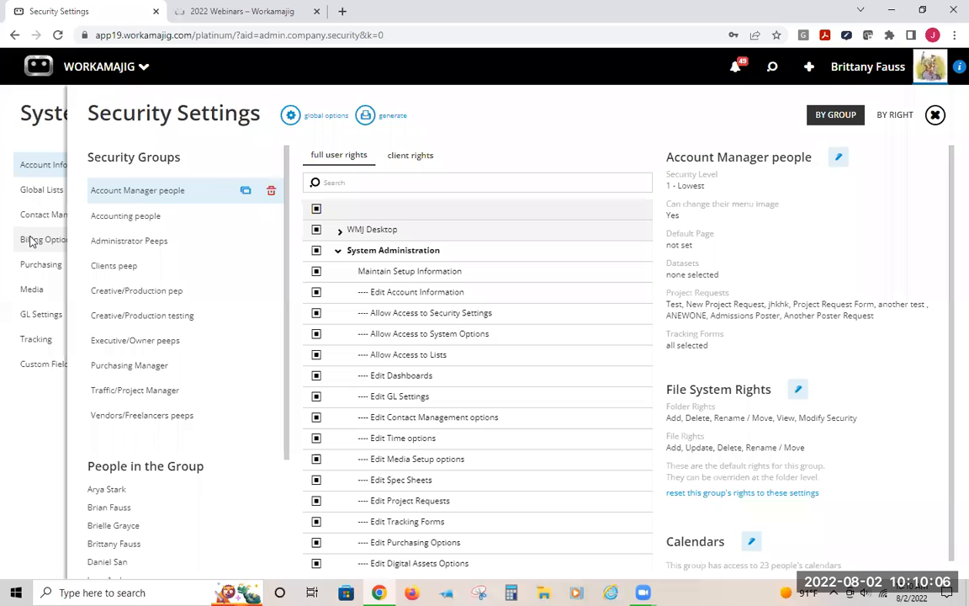
Read the description of the Edit Billing options right, then return to Billing Options
scroll(441, 346, "down", 3)
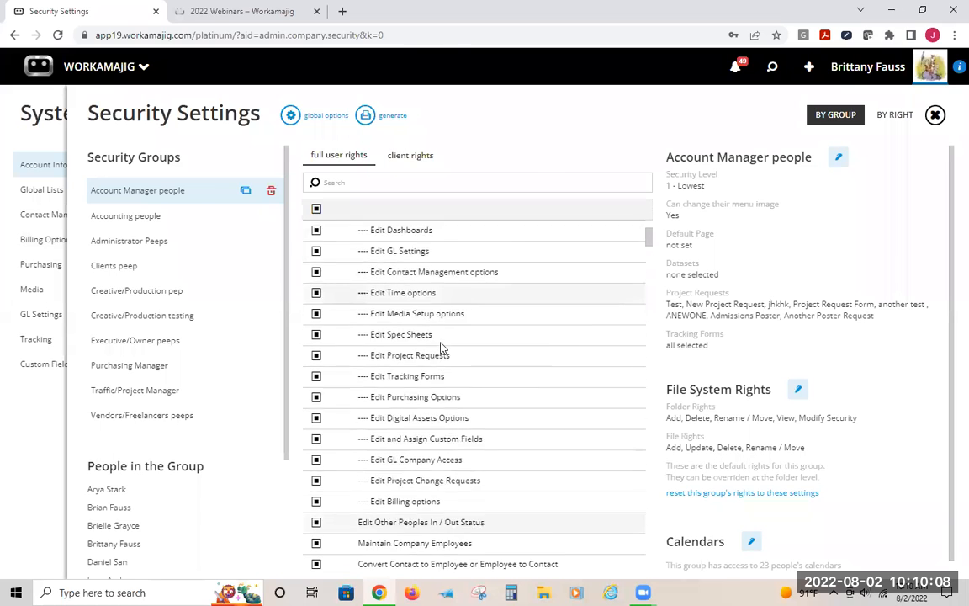
scroll(420, 395, "down", 1)
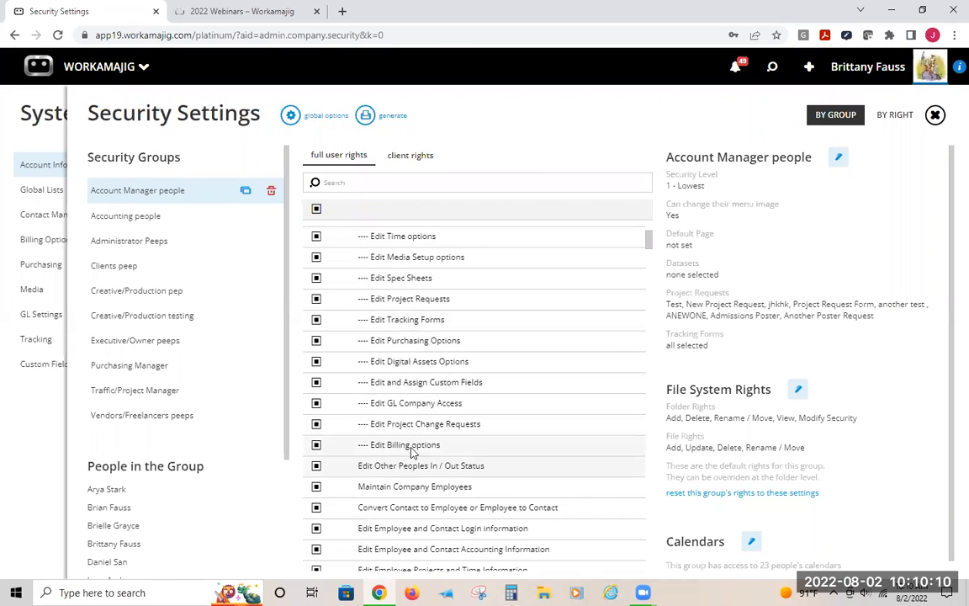
left_click(414, 448)
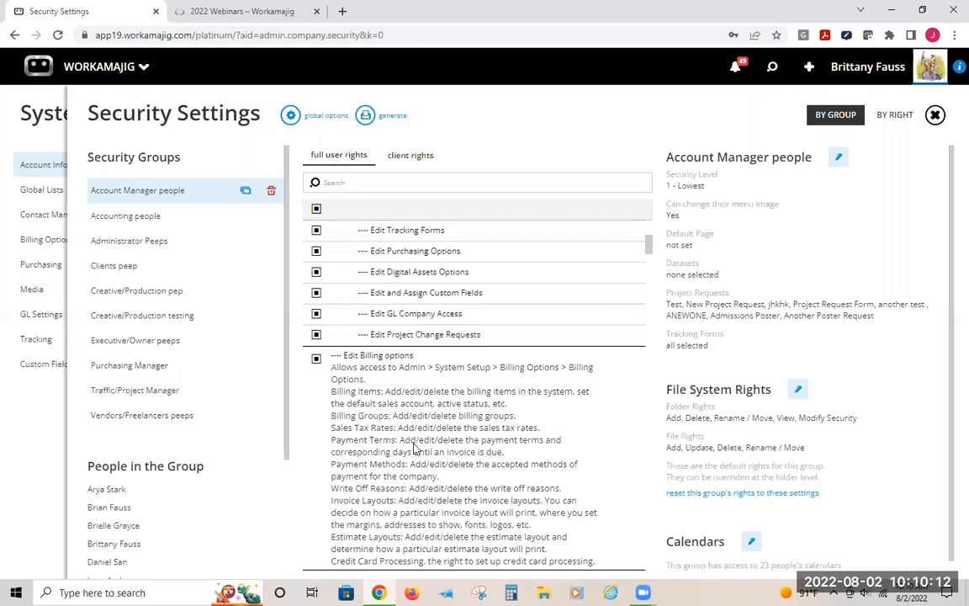
left_click_drag(332, 536, 346, 538)
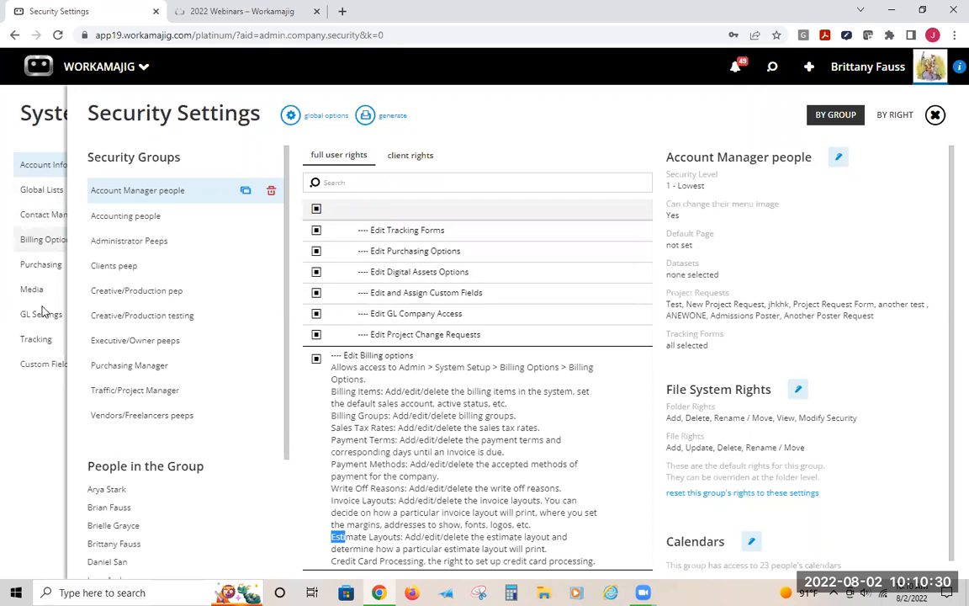
left_click(37, 241)
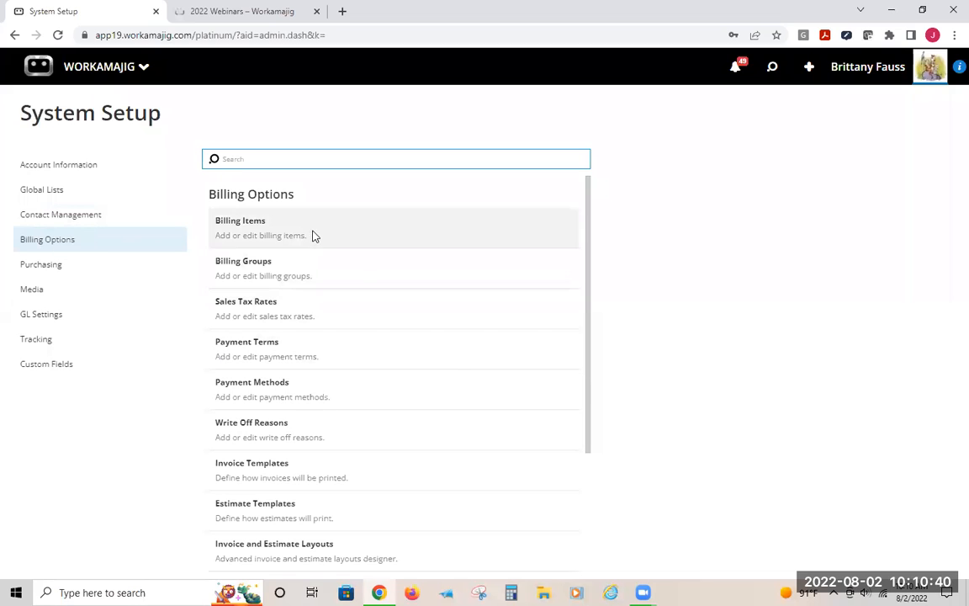
Reopen Security Settings, expand the Edit Billing options right description again, and return to Billing Options
left_click(67, 164)
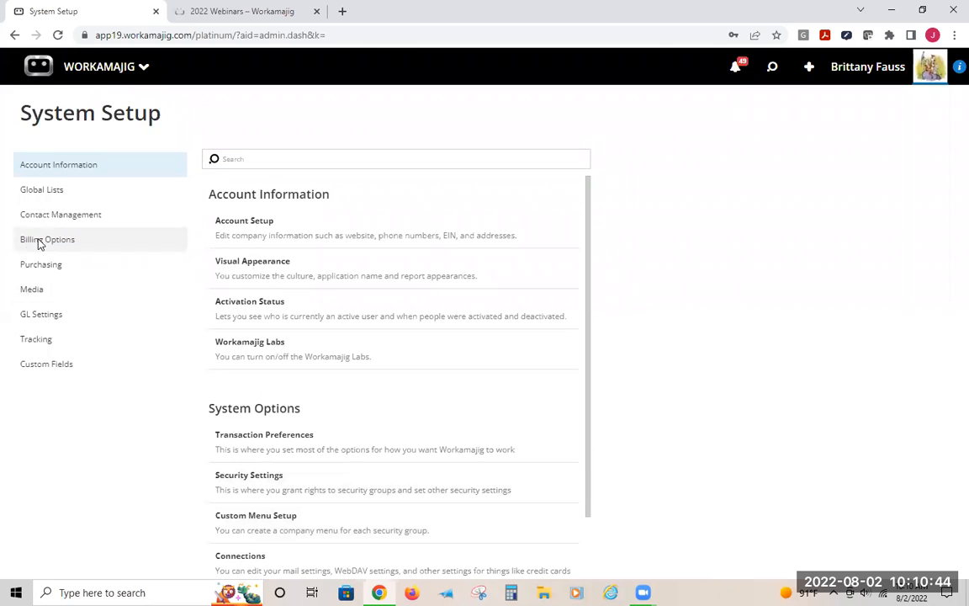
left_click(268, 481)
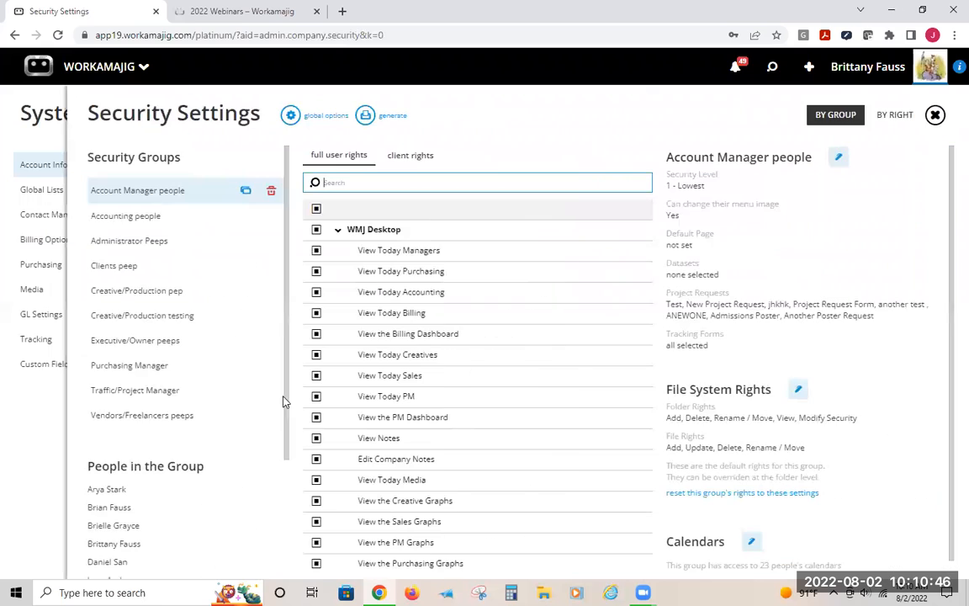
left_click(335, 228)
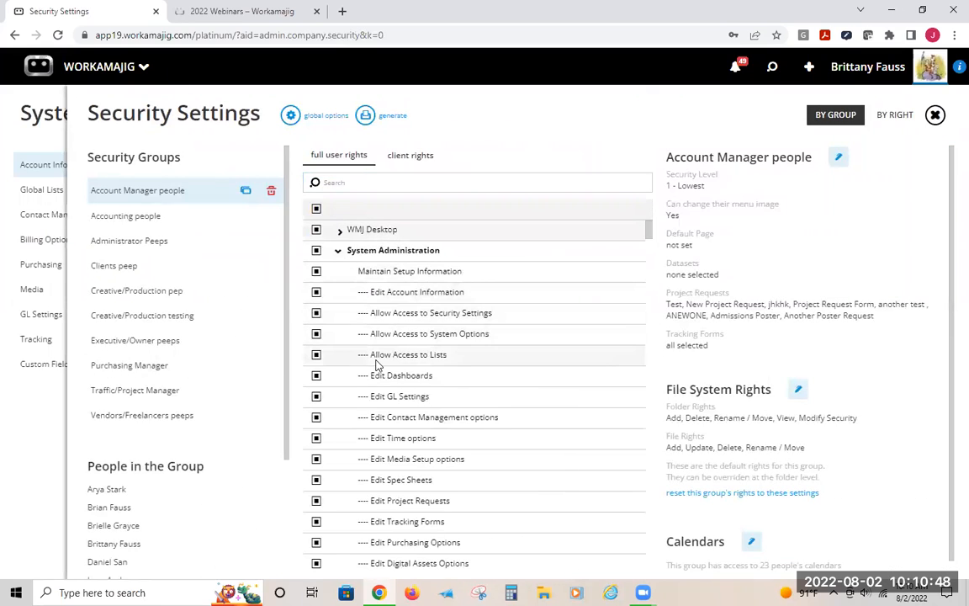
scroll(378, 366, "down", 5)
scroll(379, 368, "down", 1)
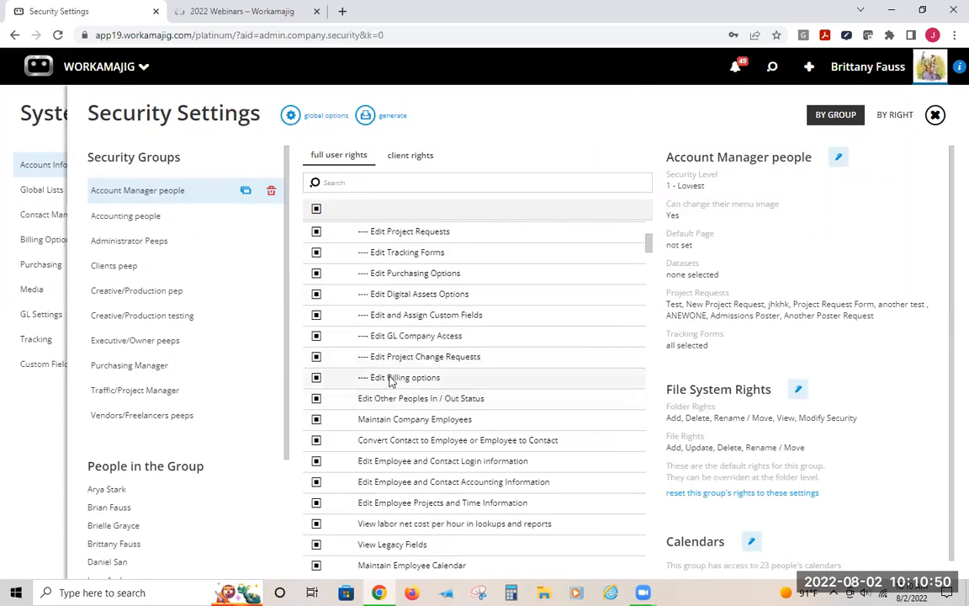
left_click(379, 376)
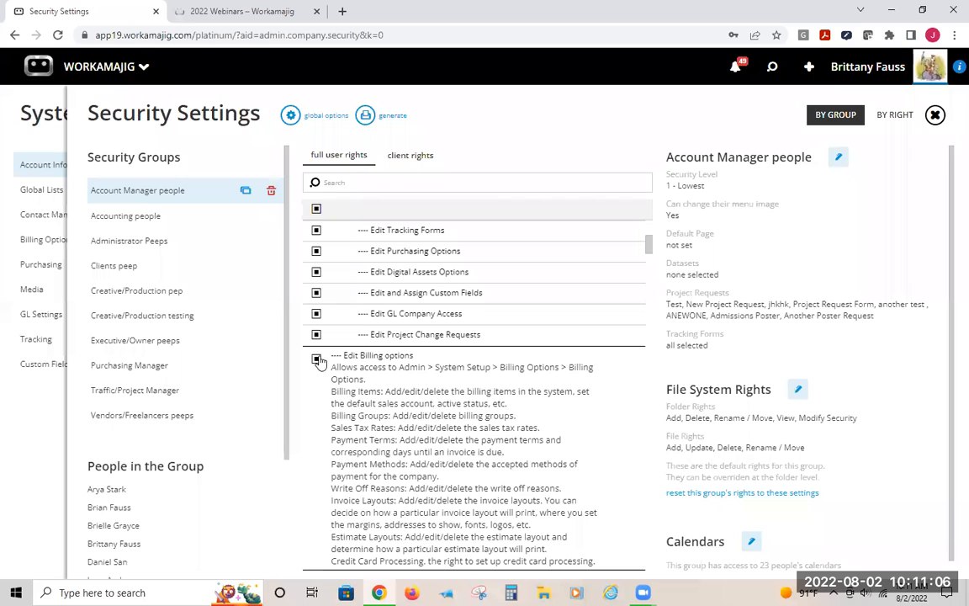
left_click(502, 139)
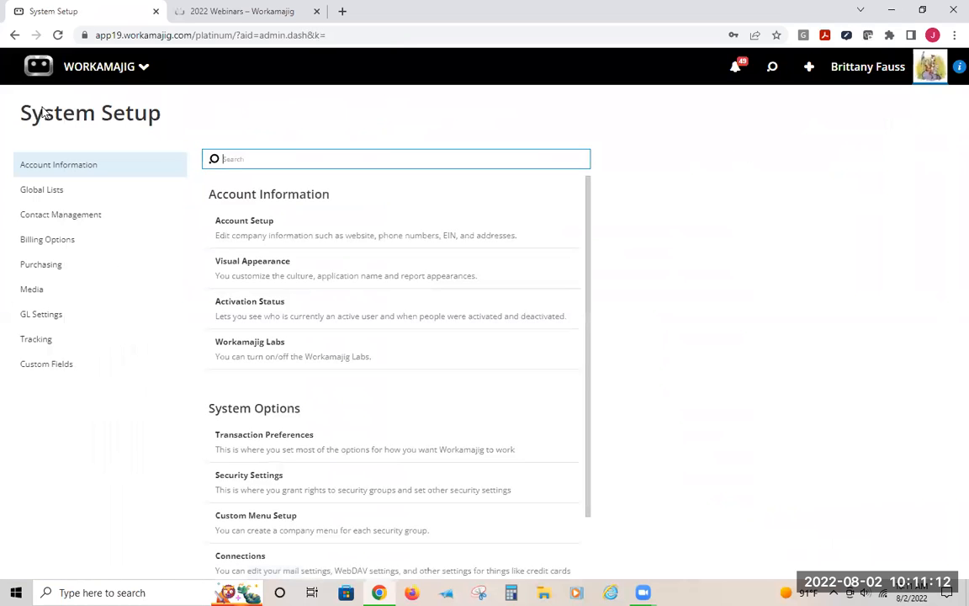
left_click(43, 241)
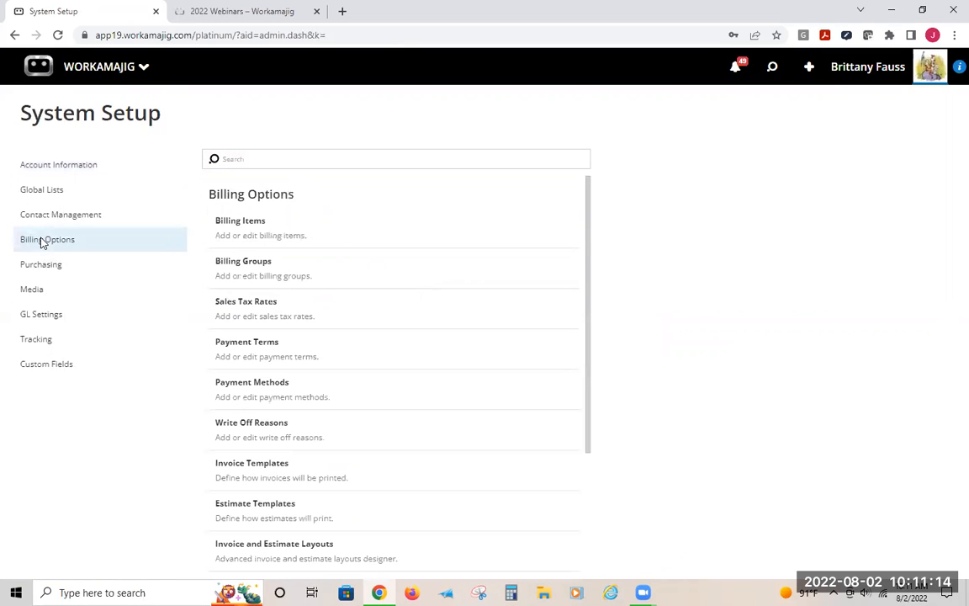
Open the All Invoices view under Client Invoices from the search panel's Views list
left_click(772, 69)
left_click(738, 156)
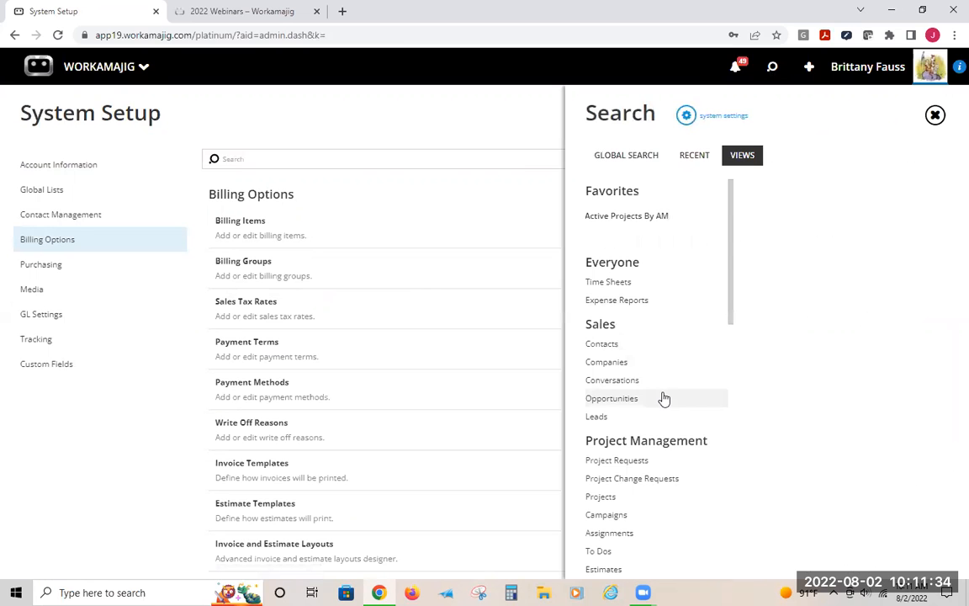
scroll(664, 397, "down", 5)
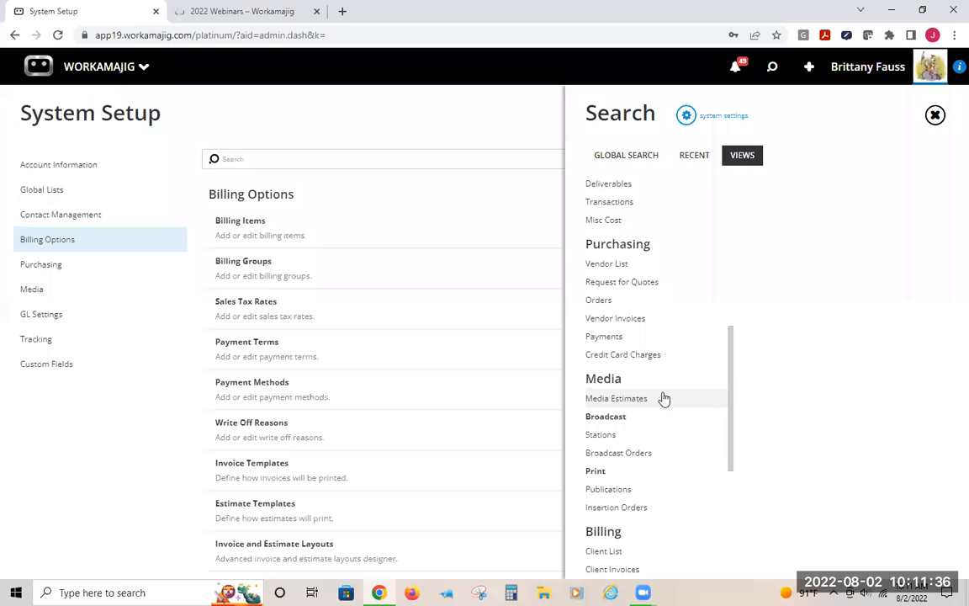
scroll(663, 398, "down", 3)
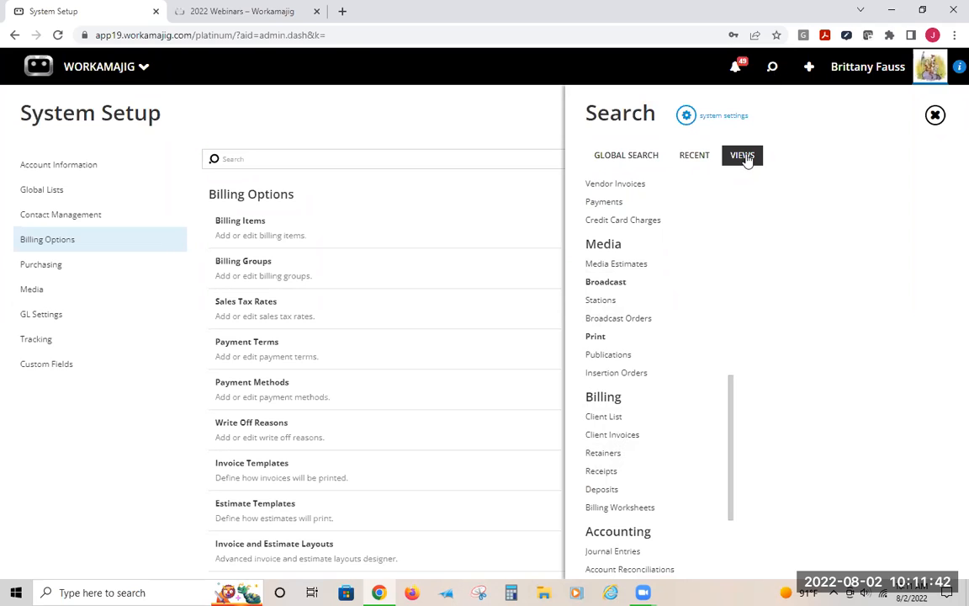
left_click(612, 434)
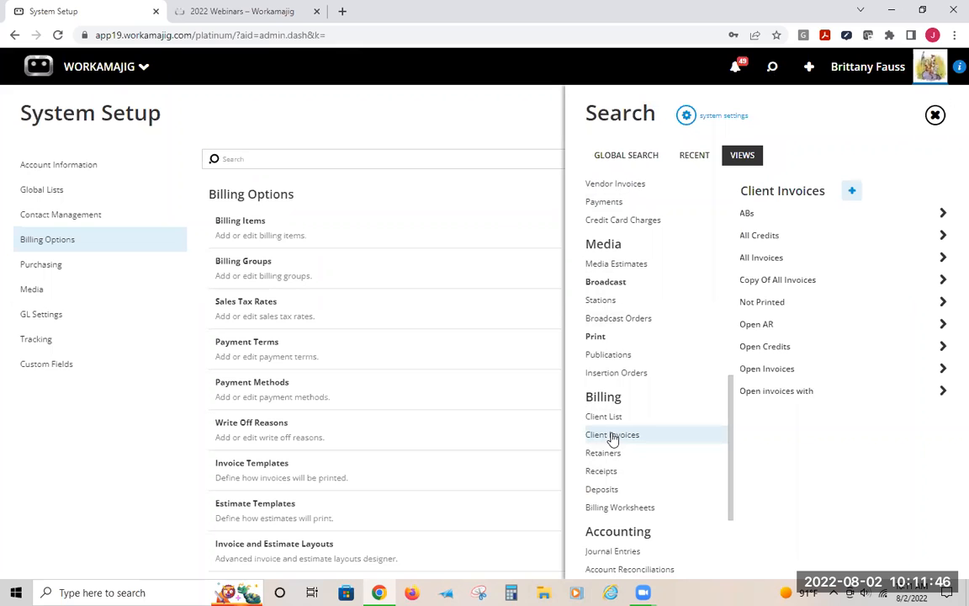
left_click(762, 262)
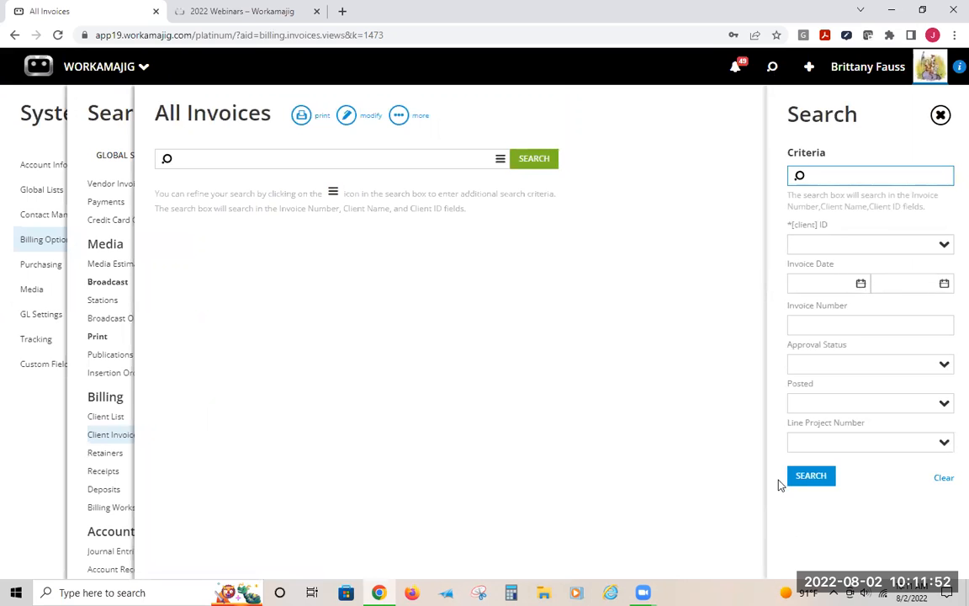
Open invoice 18-10482 from the All Invoices results, edit its details, and set its invoice template to Detailed
left_click(805, 476)
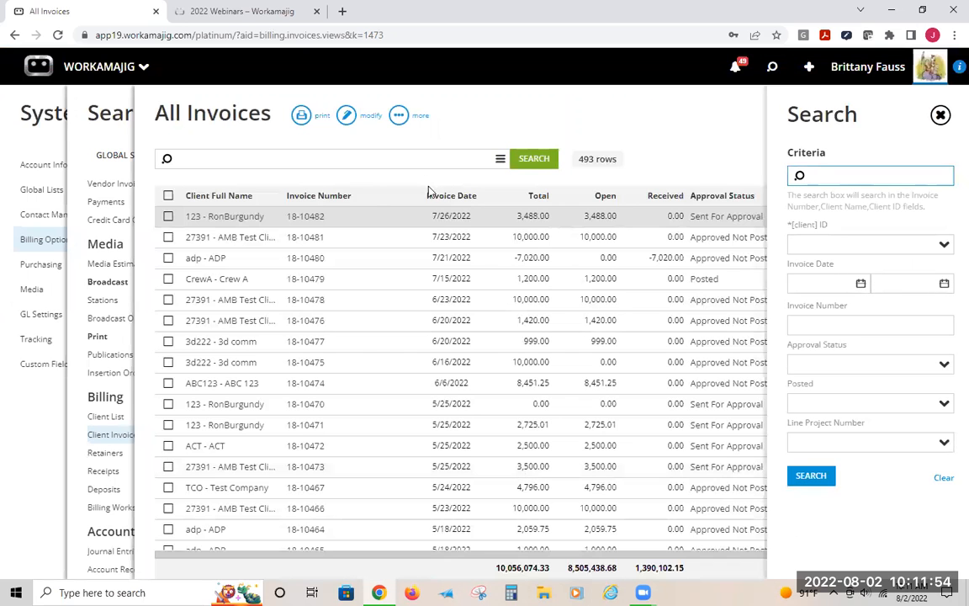
left_click(232, 216)
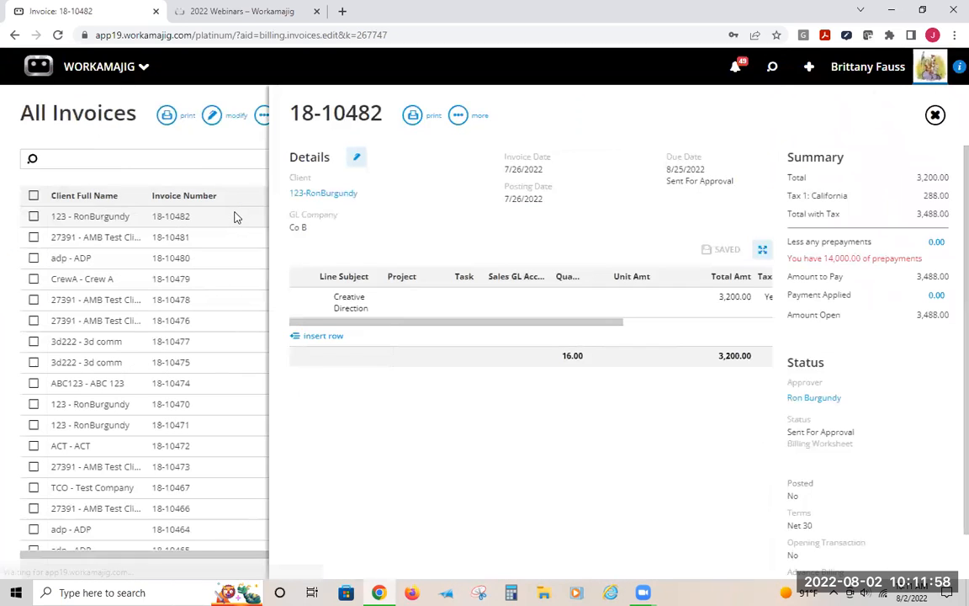
left_click(355, 158)
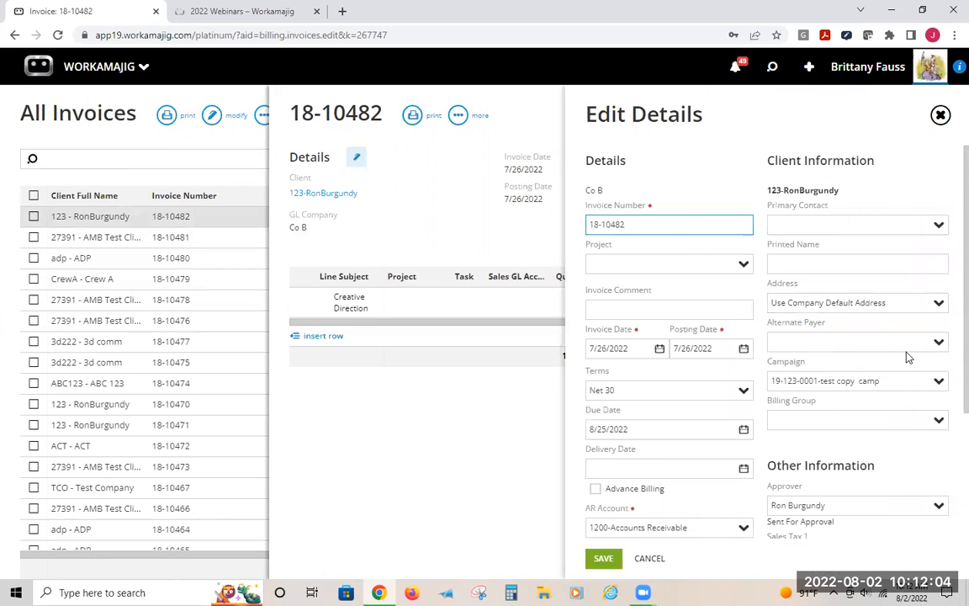
scroll(905, 361, "down", 3)
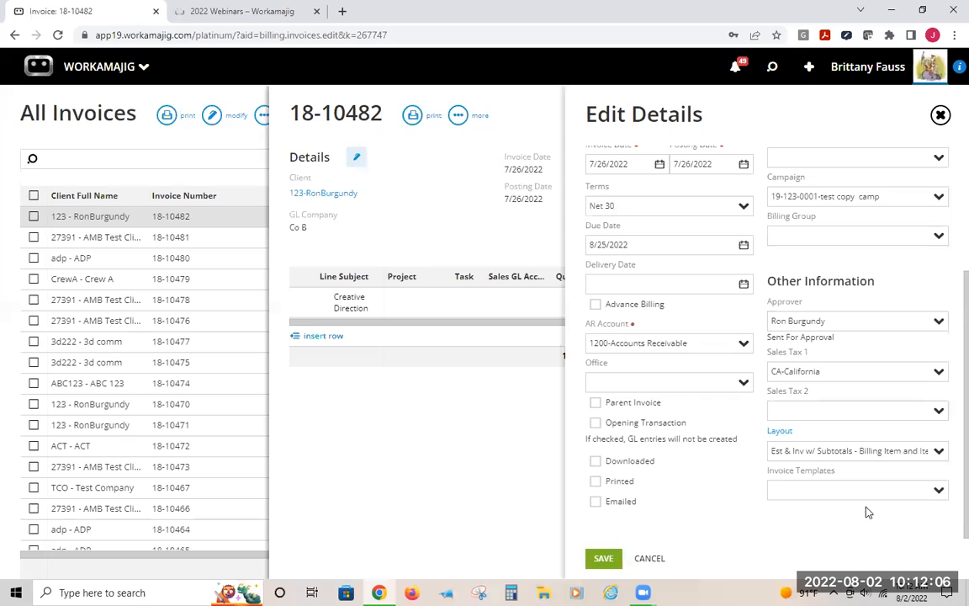
left_click(938, 490)
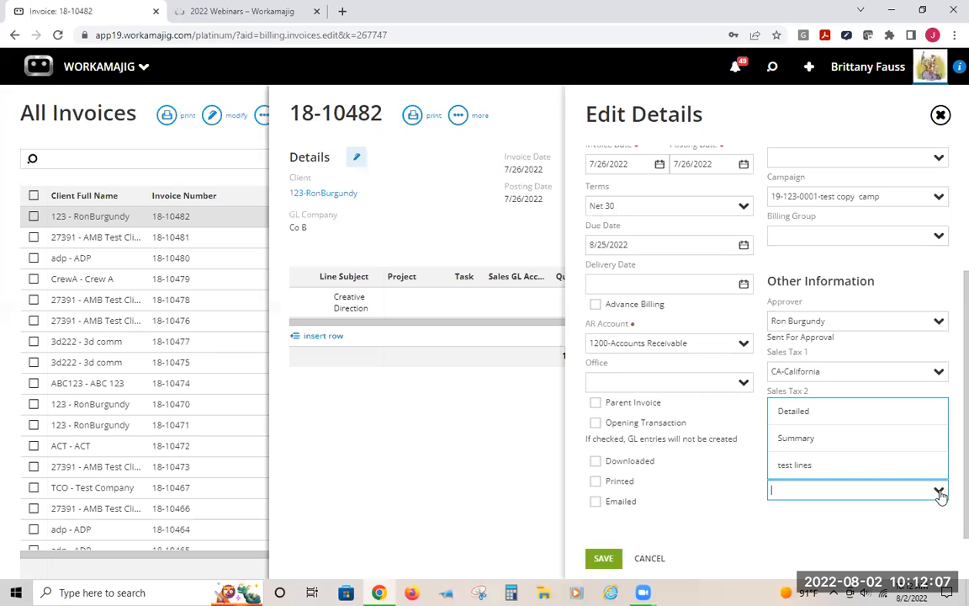
left_click(803, 412)
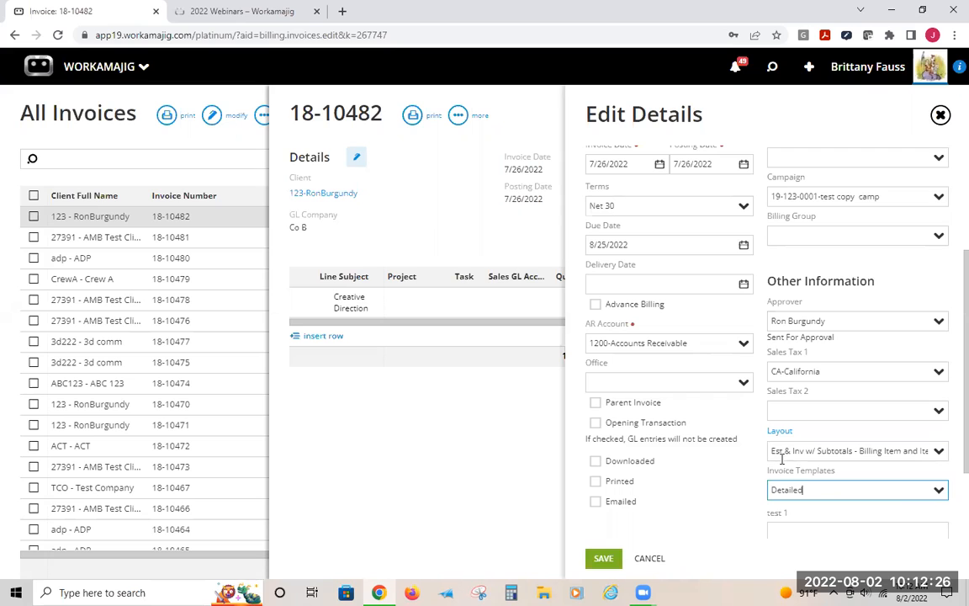
Clear the invoice's Layout selection and save the invoice details
left_click_drag(772, 450, 950, 459)
left_click(950, 458)
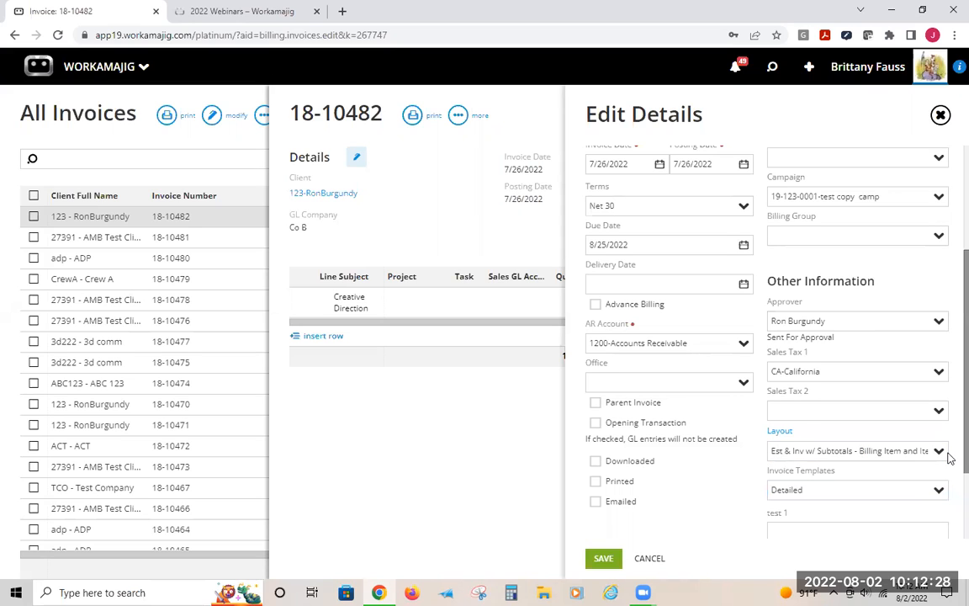
left_click_drag(885, 445, 708, 439)
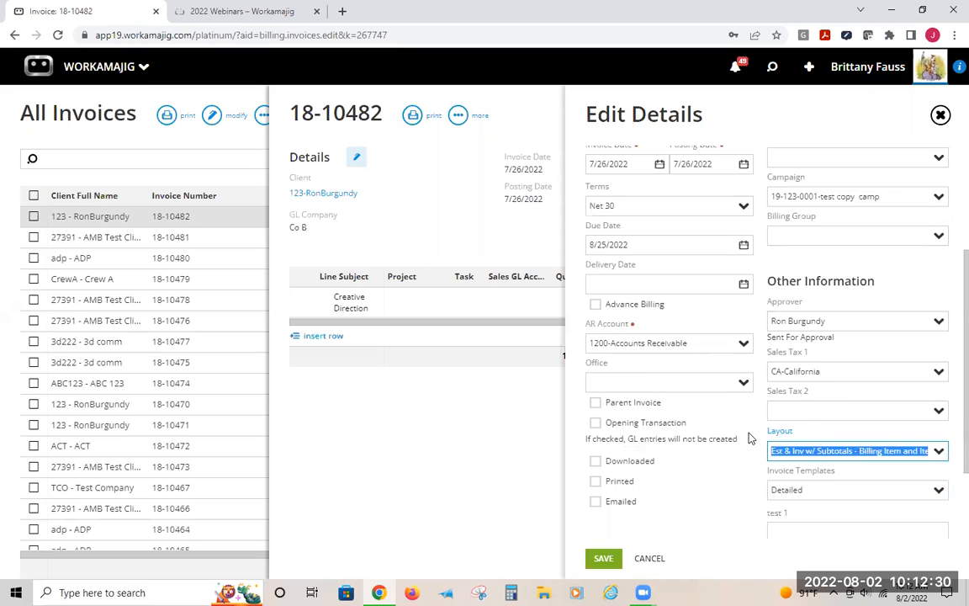
key("BackSpace")
left_click(604, 559)
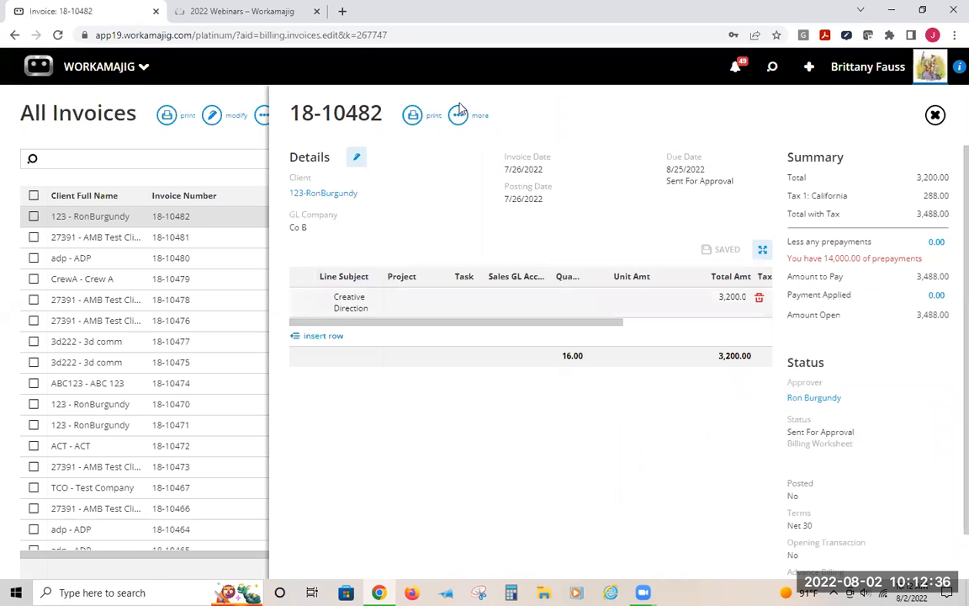
Preview the printed PDF of invoice 18-10482 and close the preview
left_click(411, 117)
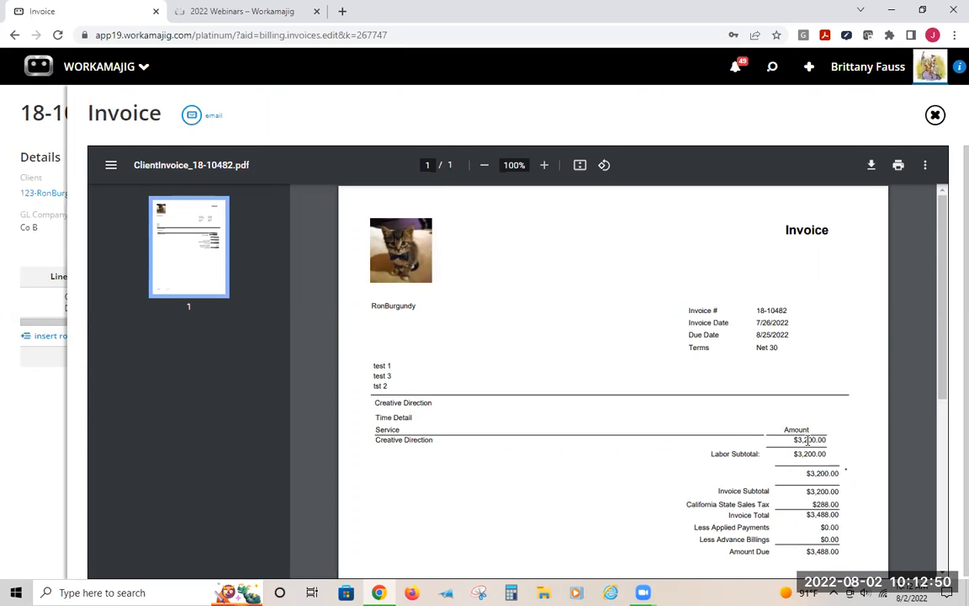
scroll(807, 429, "down", 3)
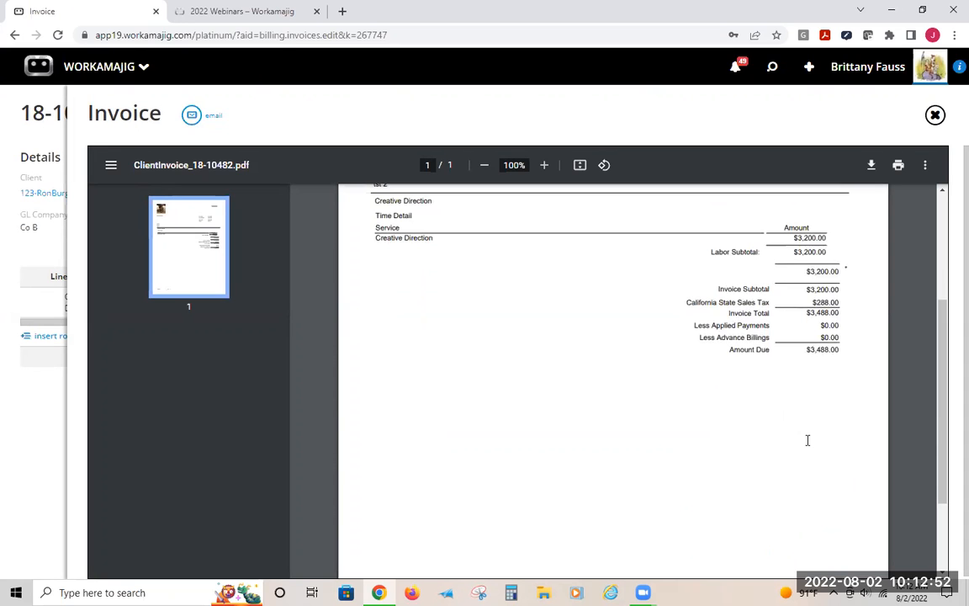
scroll(799, 442, "up", 3)
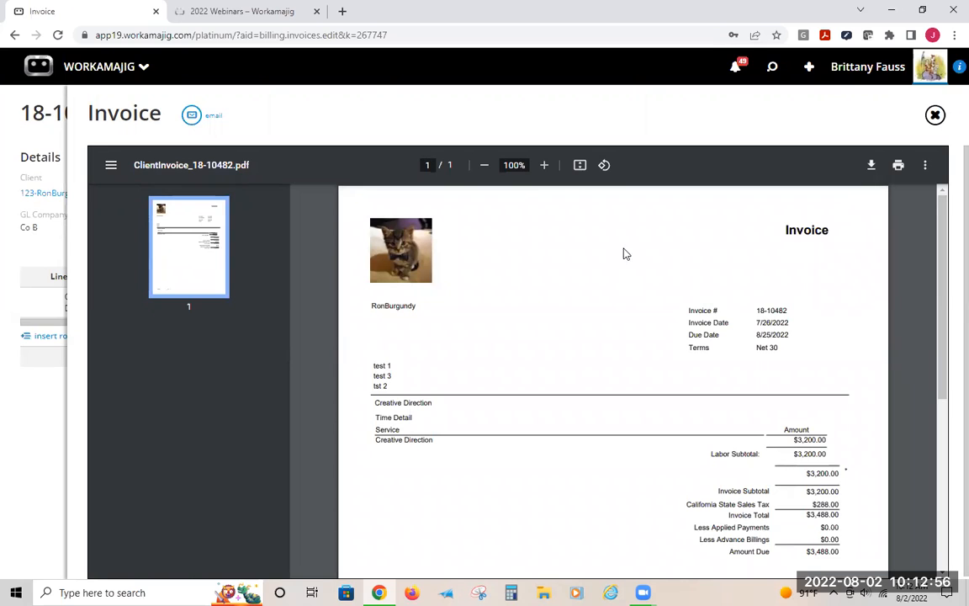
left_click_drag(774, 236, 830, 229)
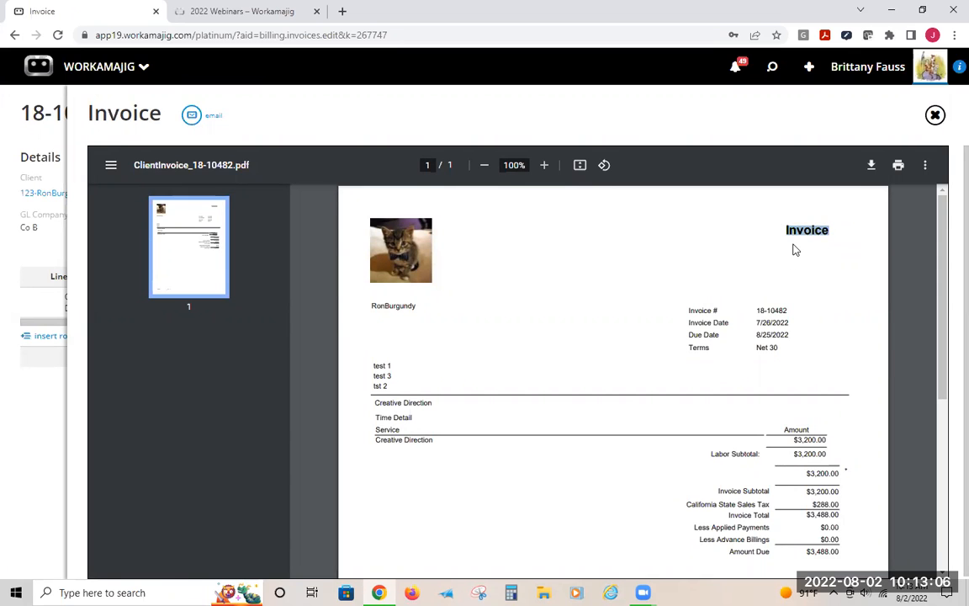
left_click(935, 116)
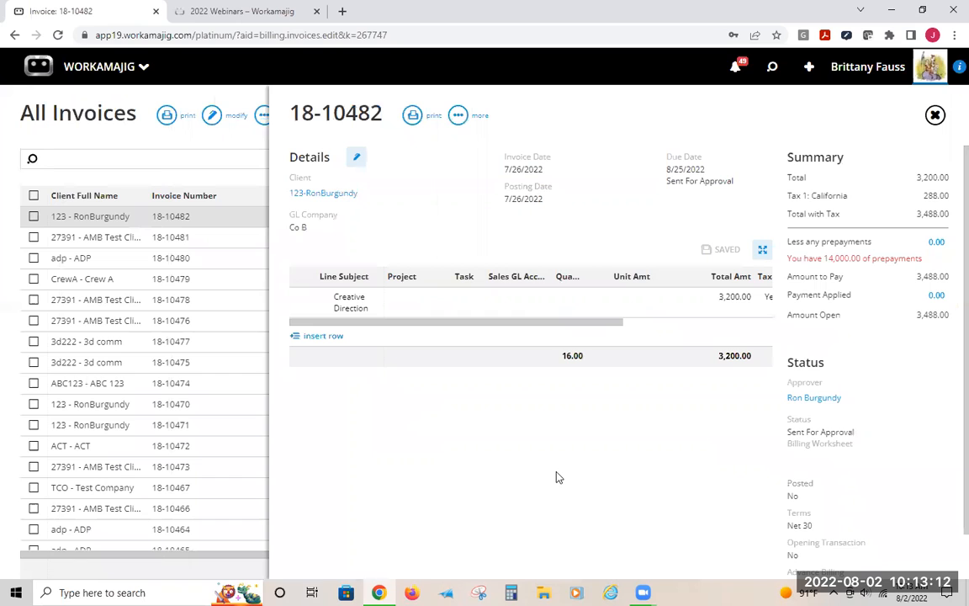
Copy the invoice's page address and open it in a new browser tab
left_click(130, 35)
right_click(129, 39)
left_click(160, 116)
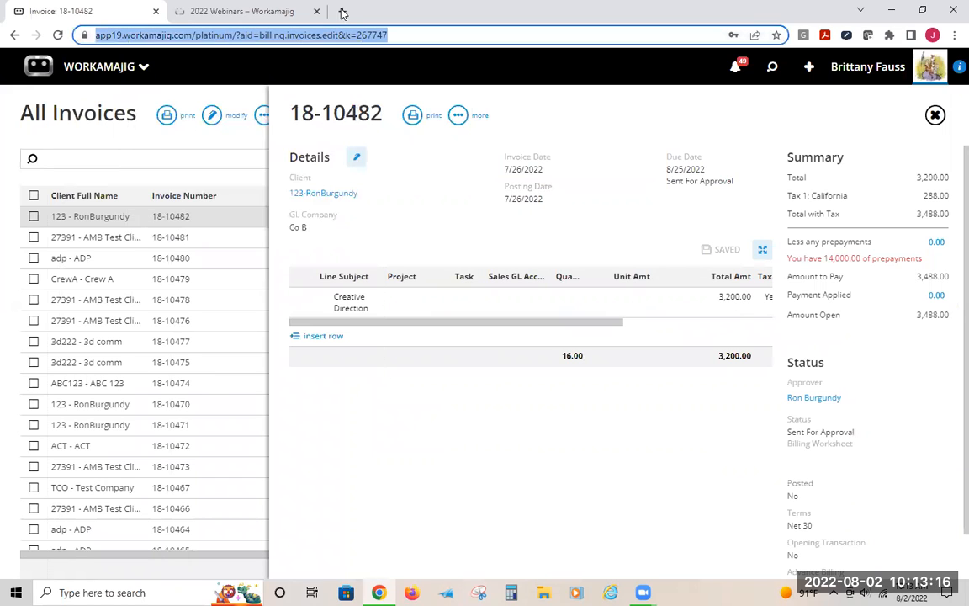
left_click(341, 11)
right_click(256, 34)
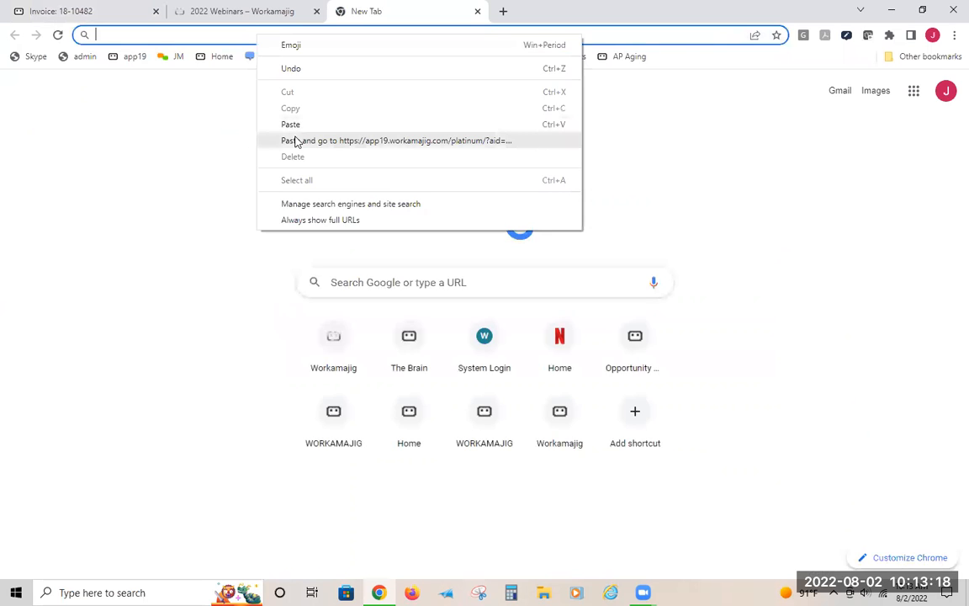
left_click(296, 139)
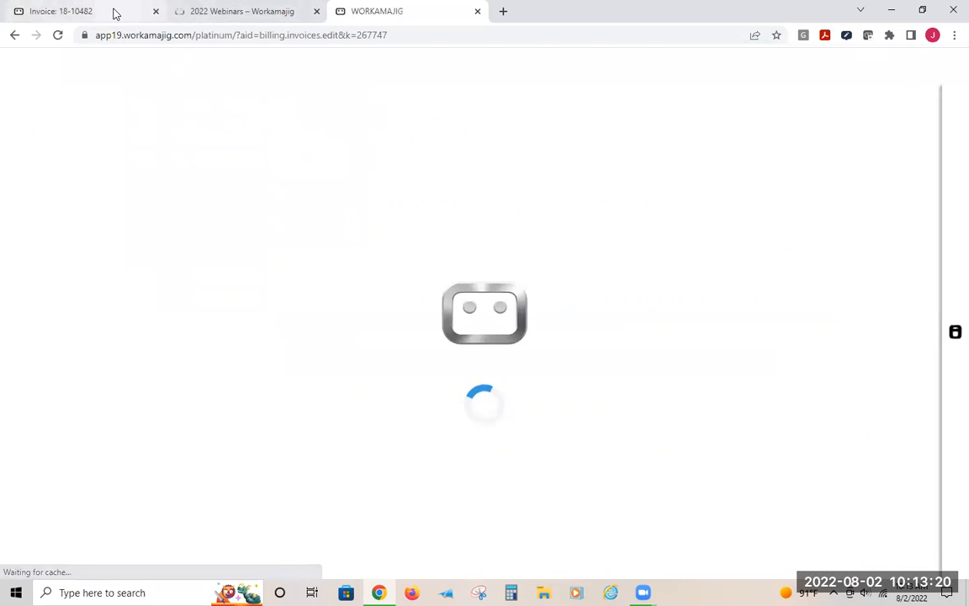
left_click_drag(194, 11, 324, 12)
left_click(221, 11)
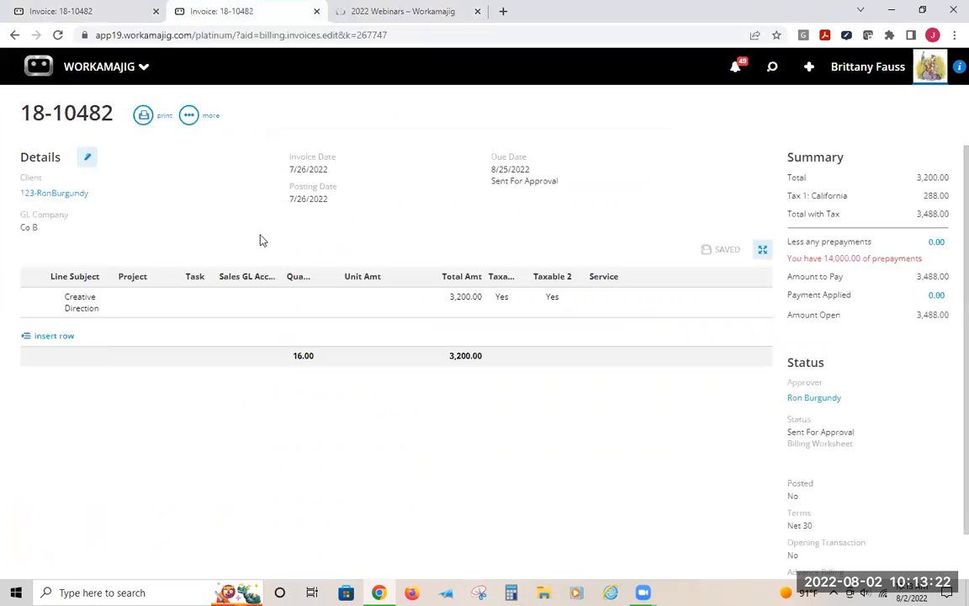
Go to System Setup's Billing Options in the second tab and open the Detailed invoice template
left_click(113, 11)
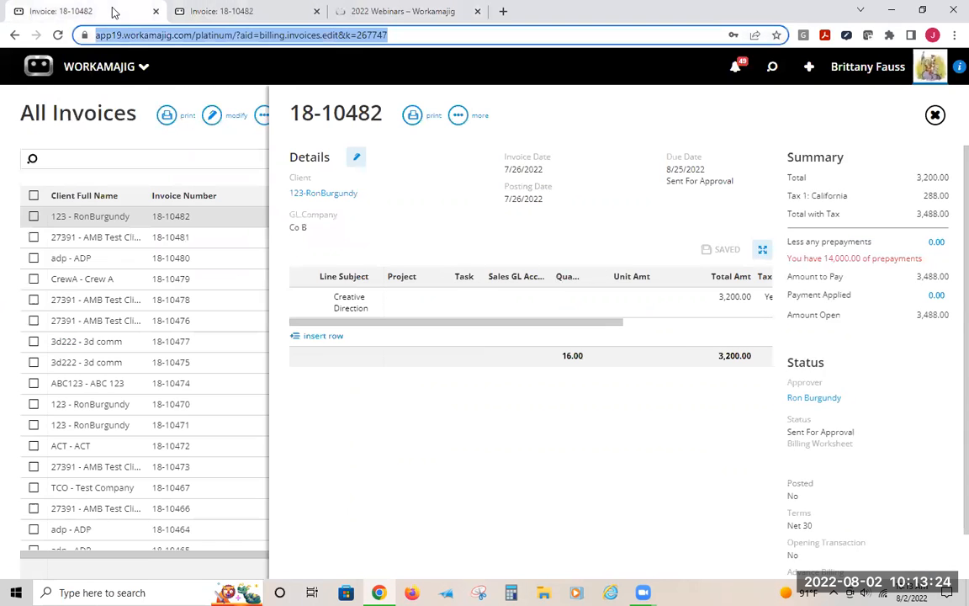
left_click(231, 11)
left_click(88, 72)
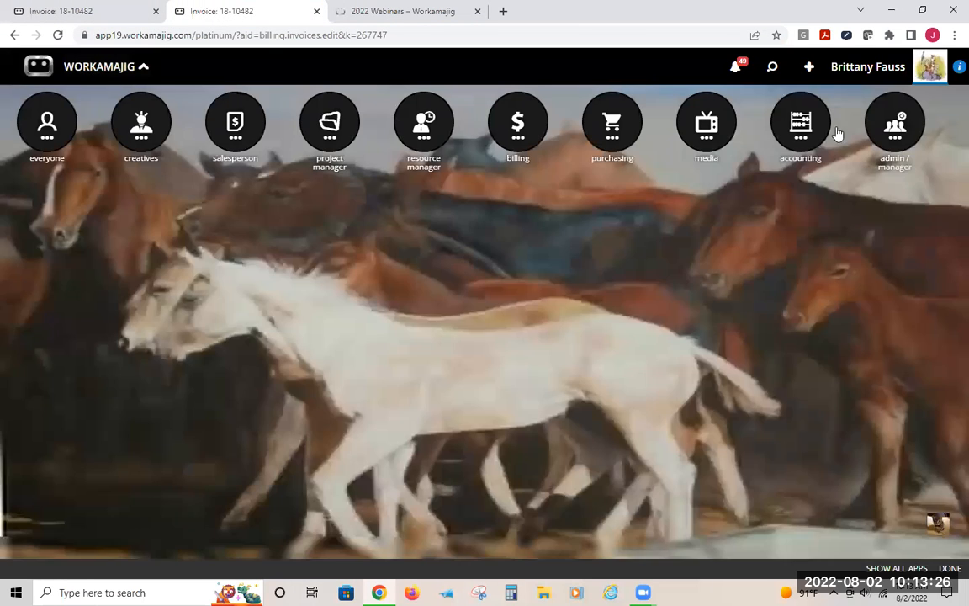
left_click(480, 305)
left_click(80, 67)
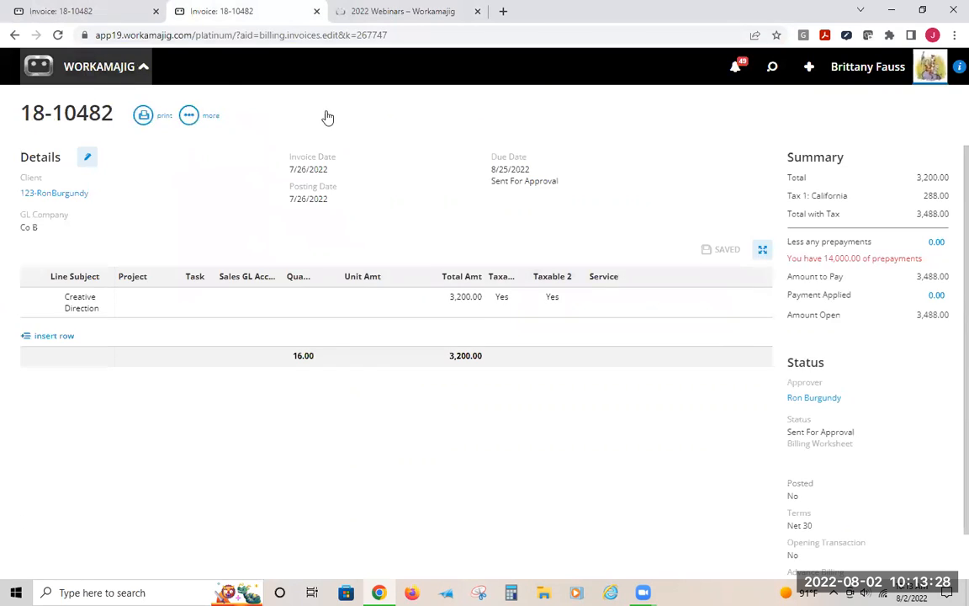
left_click(517, 241)
left_click(51, 242)
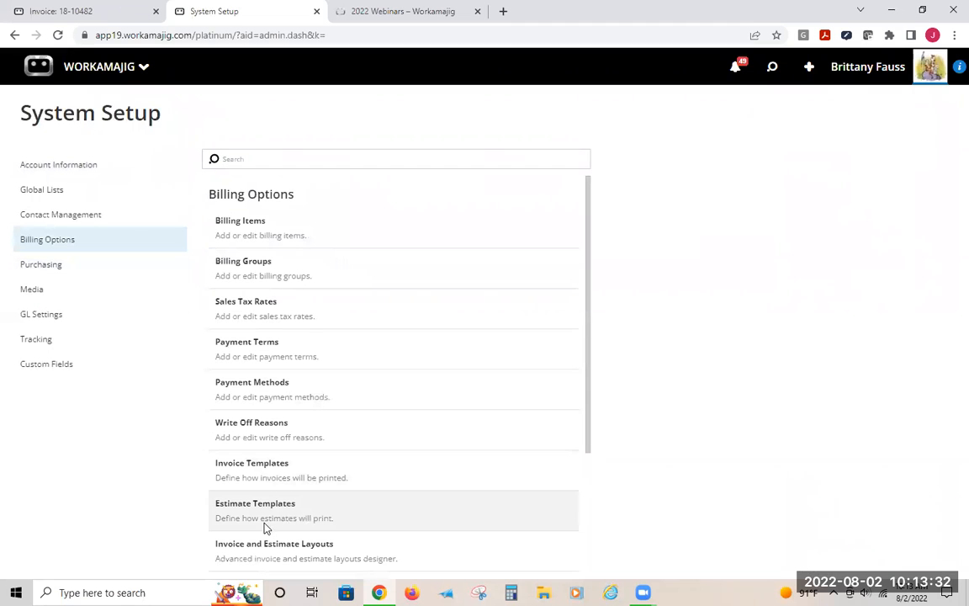
left_click(242, 467)
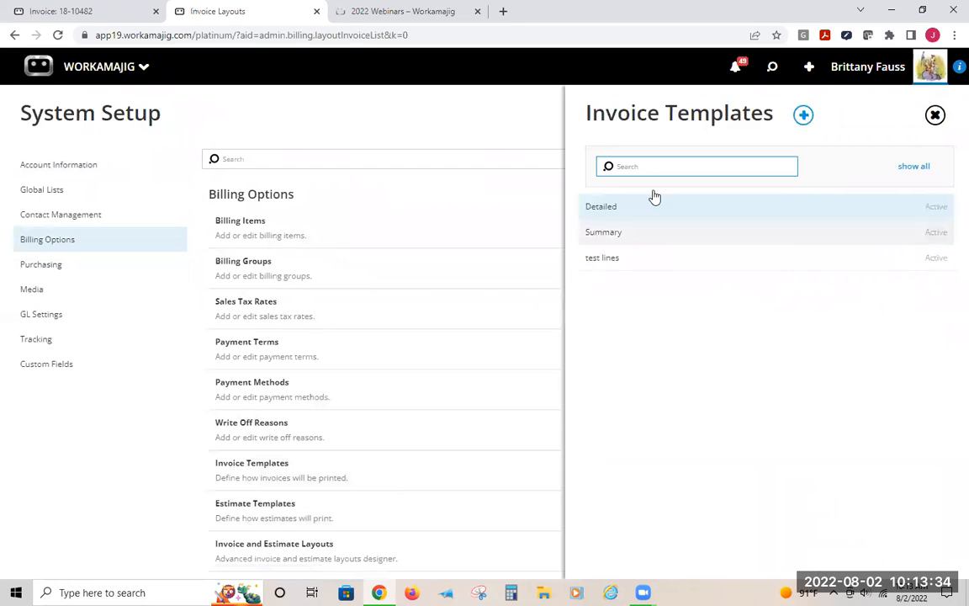
left_click(628, 214)
Enable Show Labor Hours, Show Labor Rate and Show Expense Date in the Detailed template and save it
scroll(499, 396, "down", 2)
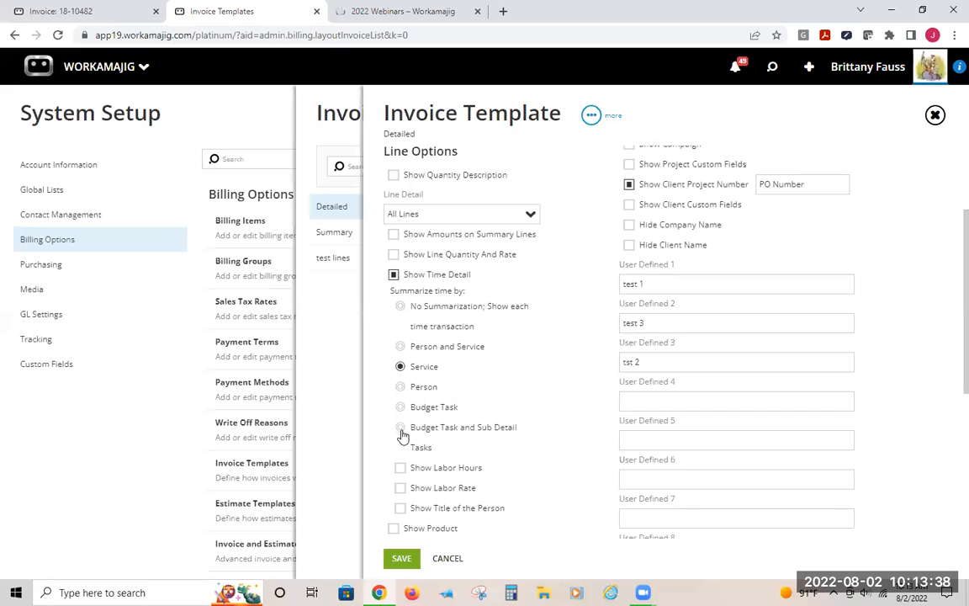
scroll(400, 437, "down", 1)
left_click(400, 405)
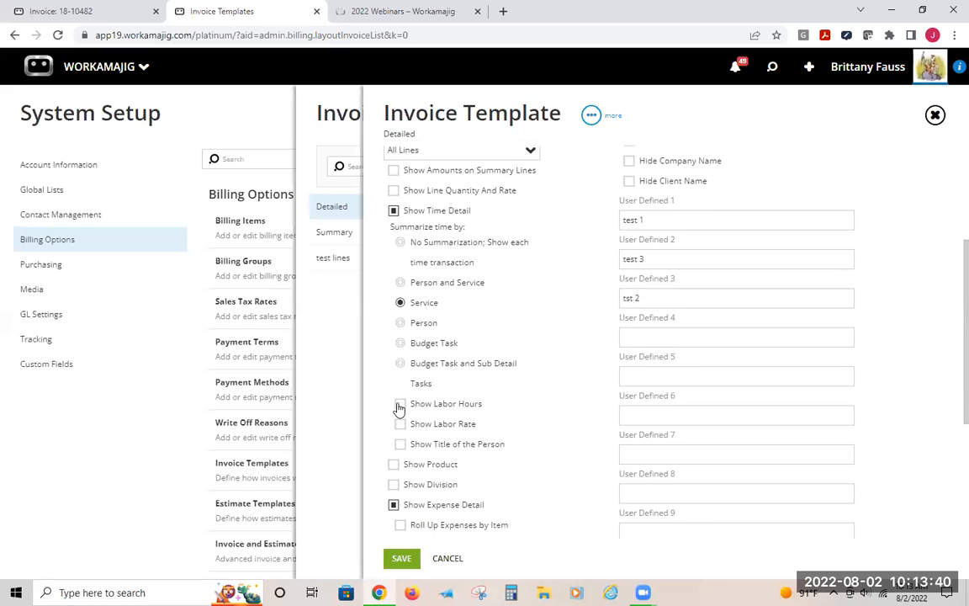
left_click(401, 424)
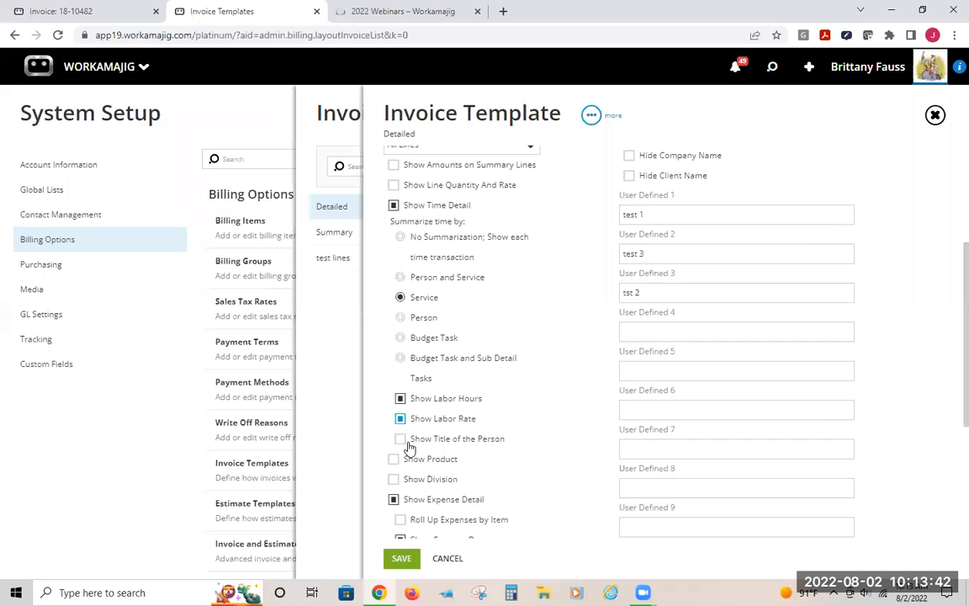
scroll(404, 442, "down", 2)
left_click(401, 411)
left_click(402, 471)
scroll(413, 523, "down", 2)
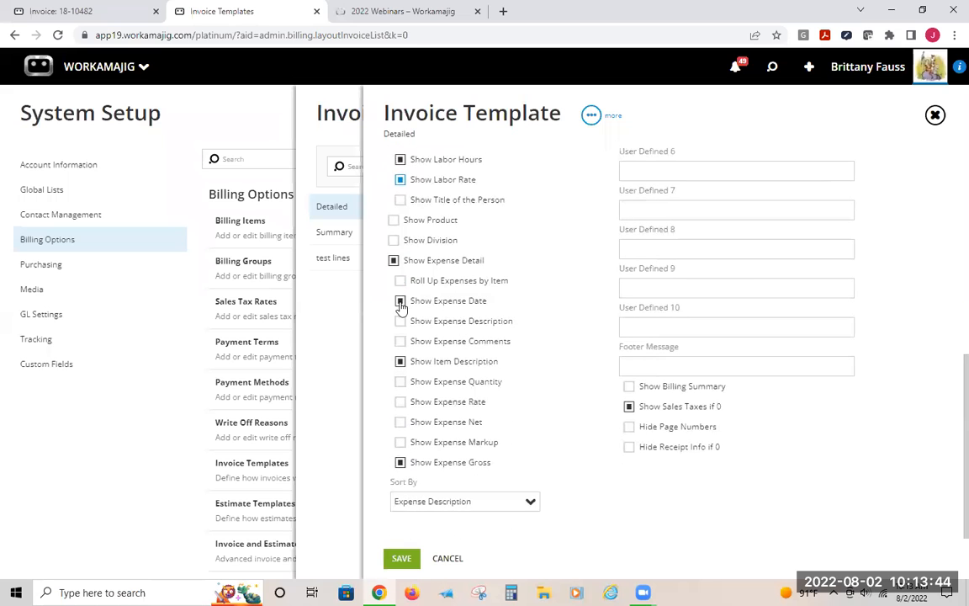
left_click(402, 558)
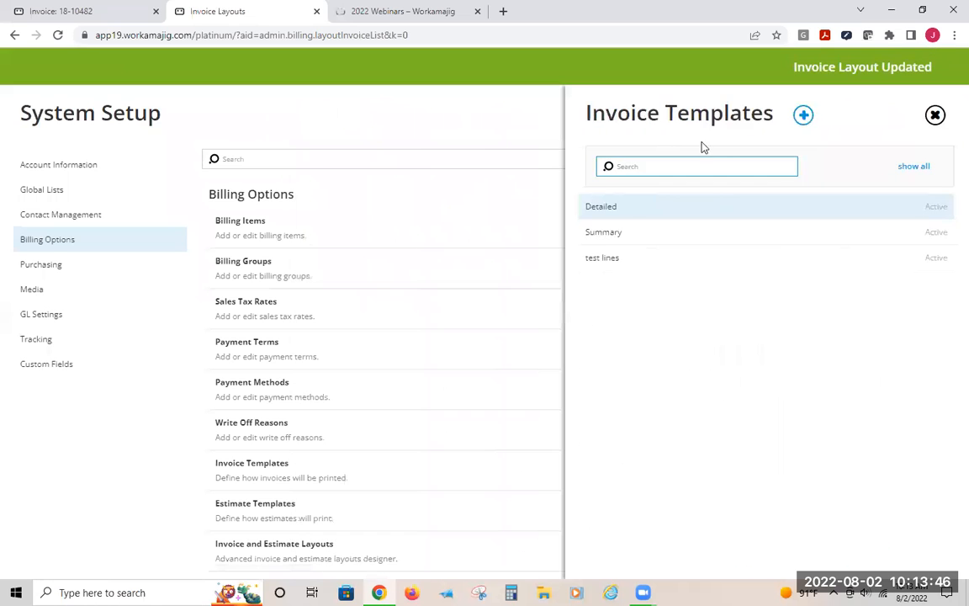
Switch to the invoice tab and print invoice 18-10482 again to preview it
left_click(56, 12)
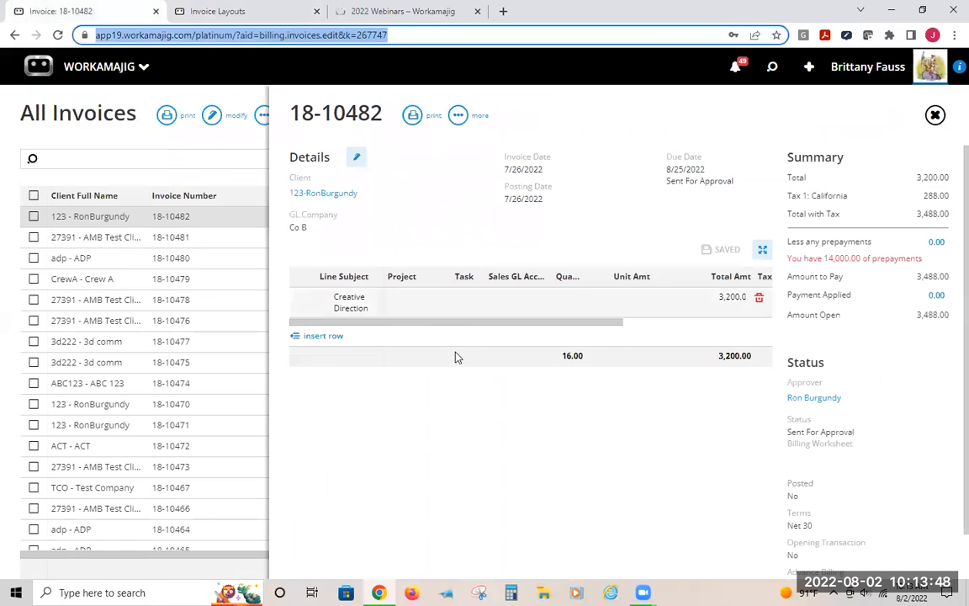
left_click(411, 118)
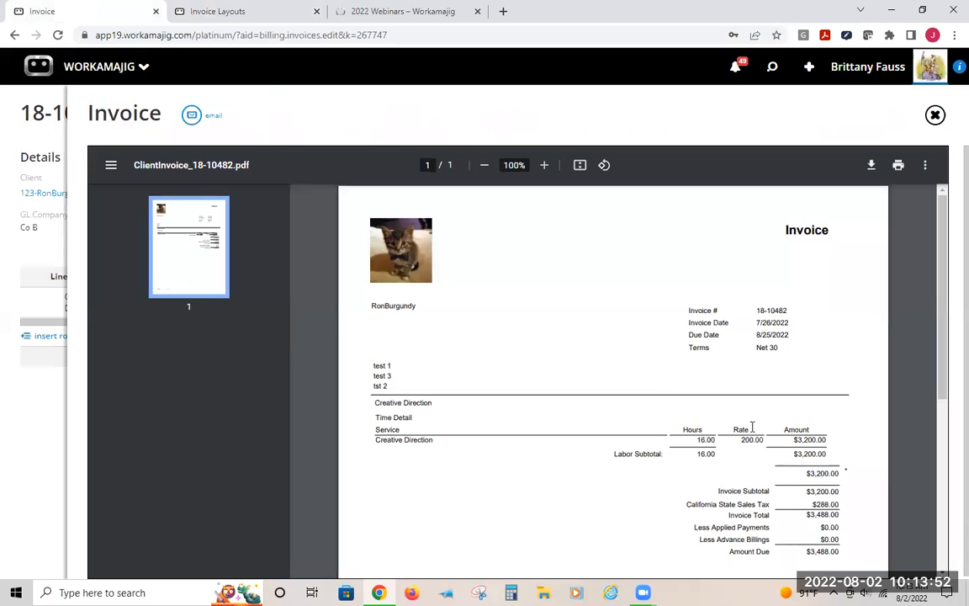
Reopen the Detailed invoice template to examine its User Defined header fields, then return to the invoice preview
left_click(212, 16)
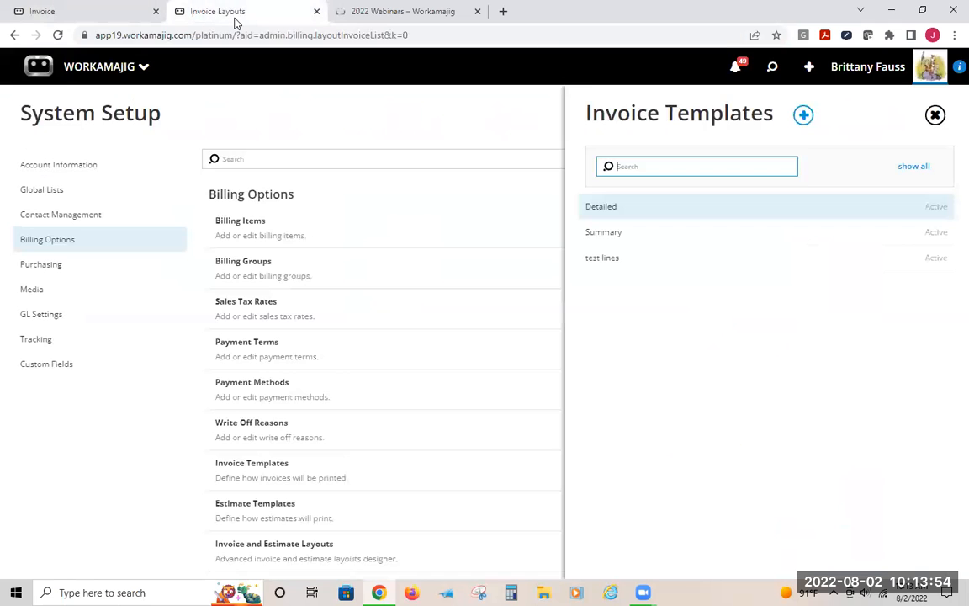
left_click(123, 16)
left_click(206, 12)
left_click(645, 206)
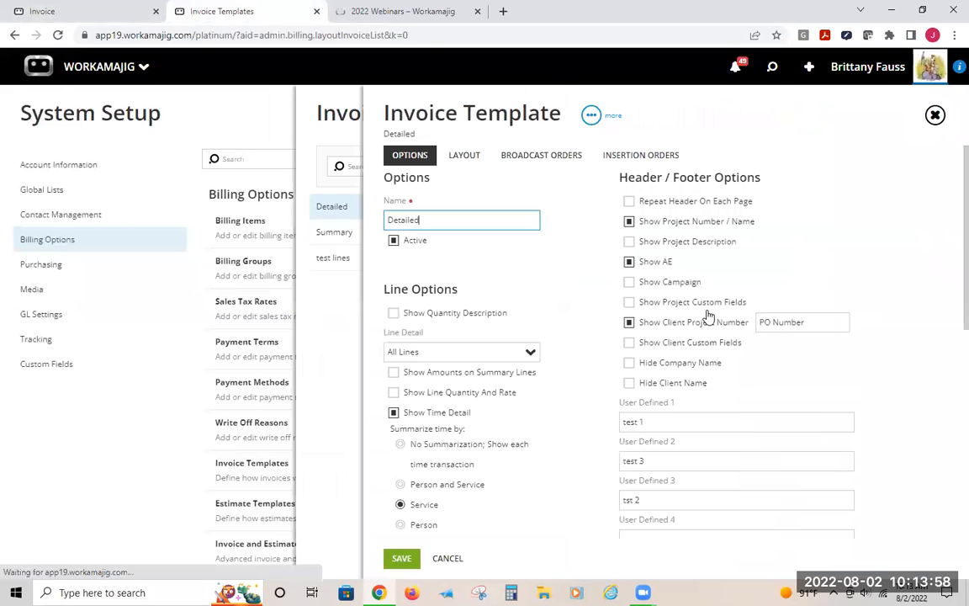
left_click(670, 420)
key("Tab")
key("Tab")
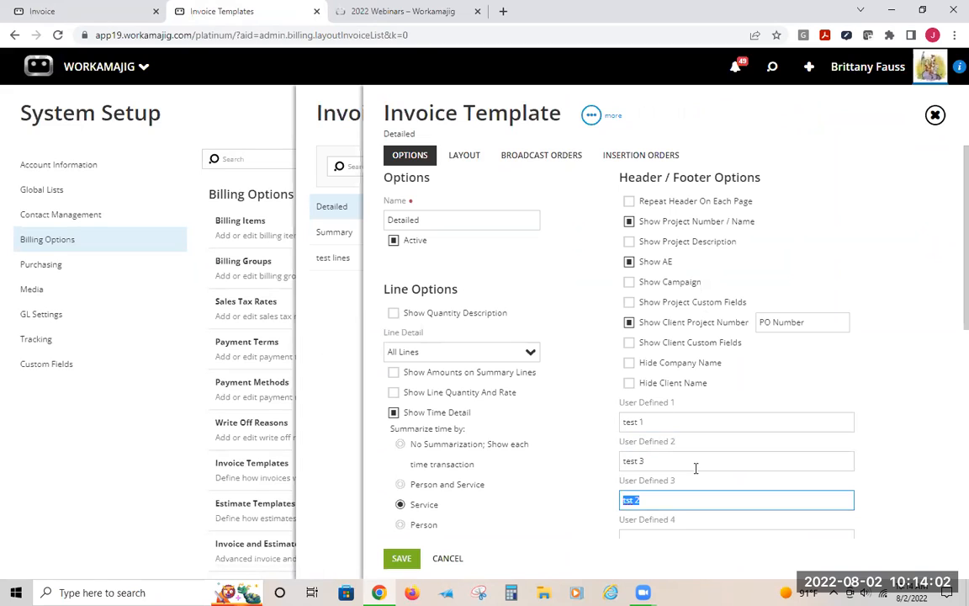
left_click(660, 427)
left_click(654, 425)
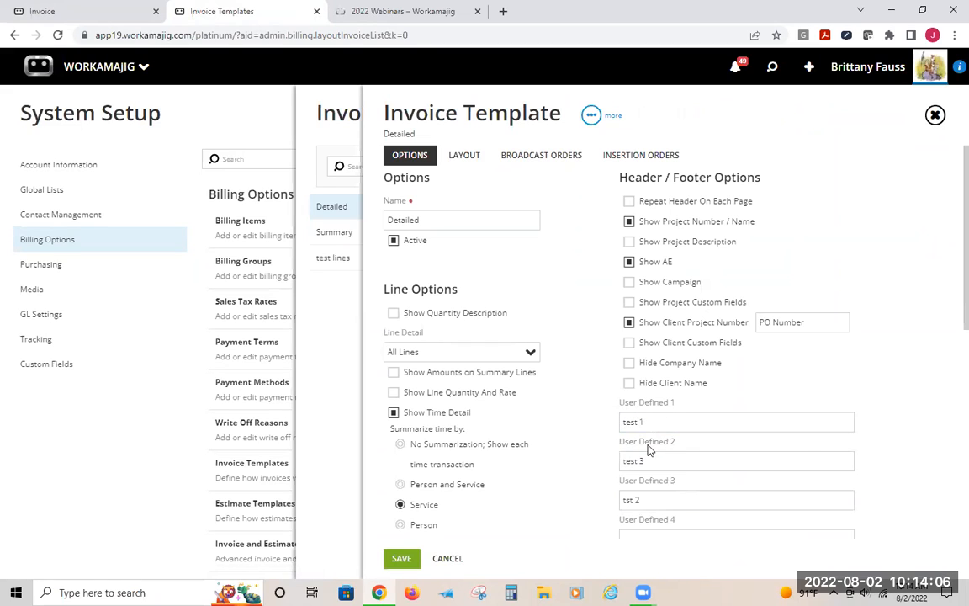
left_click(80, 12)
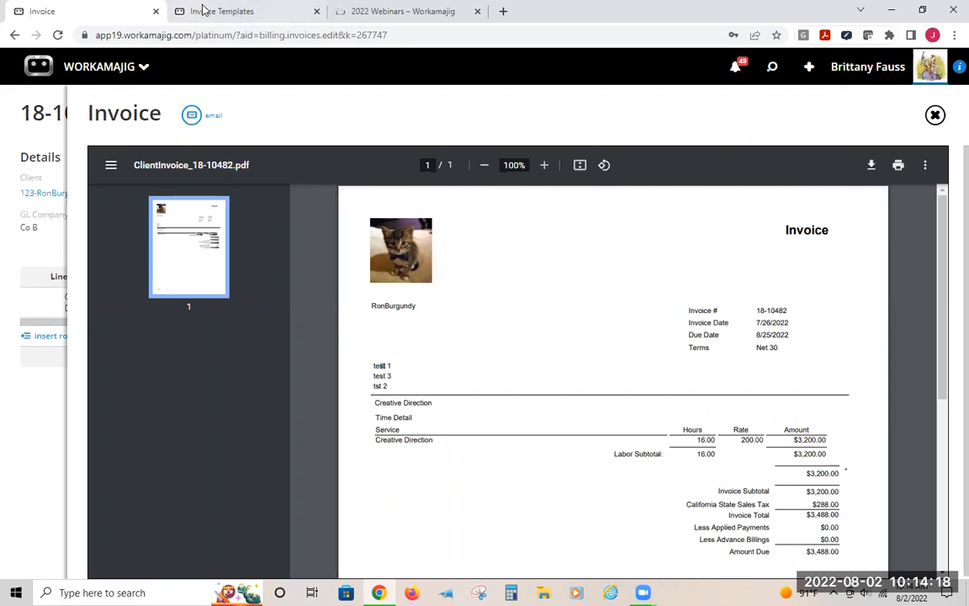
Close the invoice preview and review the Detailed invoice template's line and header options
left_click(34, 93)
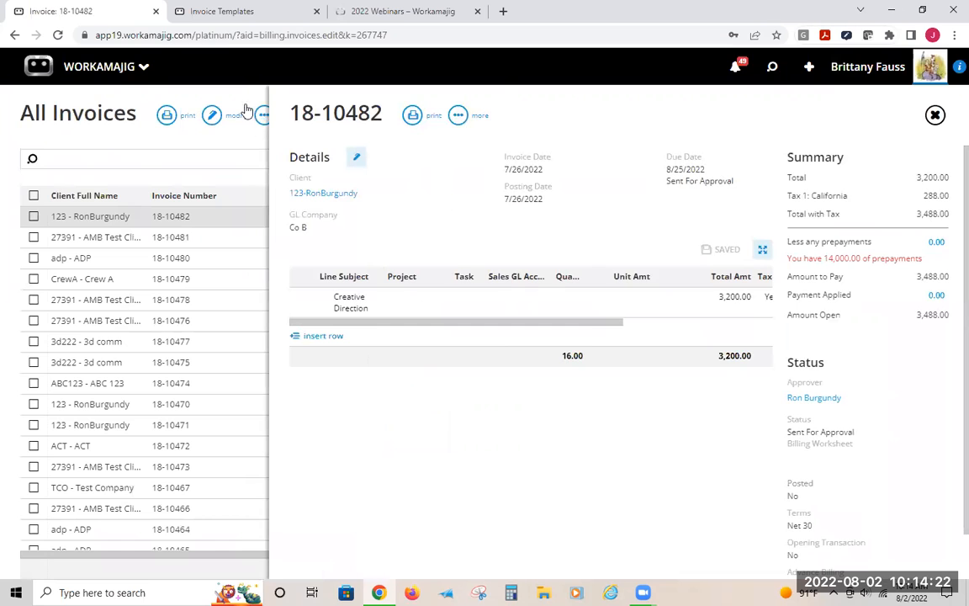
left_click(221, 12)
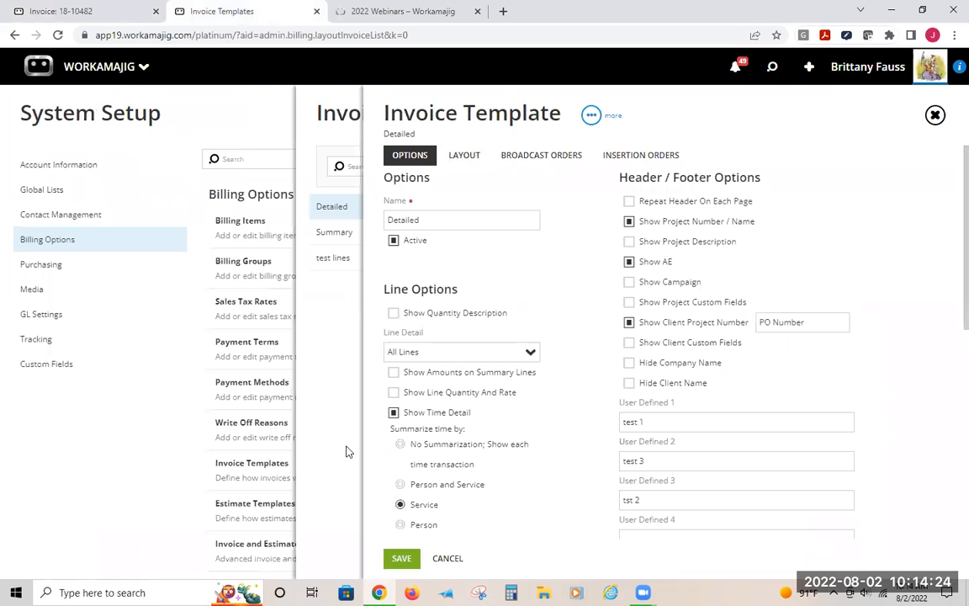
scroll(429, 459, "down", 10)
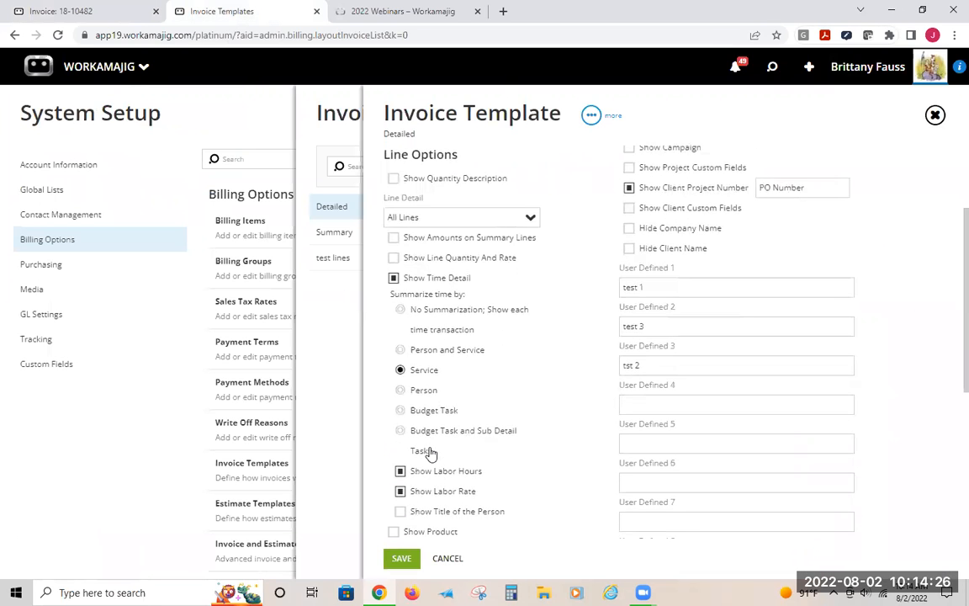
scroll(446, 454, "down", 1)
scroll(479, 450, "up", 10)
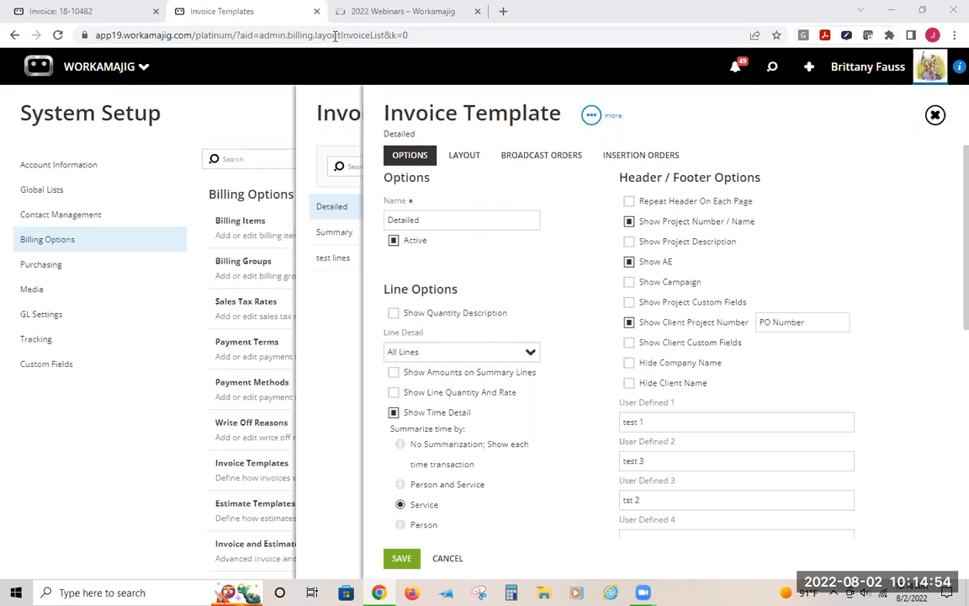
Open the app in a new tab and go to Security Settings in System Setup
key("ctrl+t")
right_click(242, 35)
left_click(283, 143)
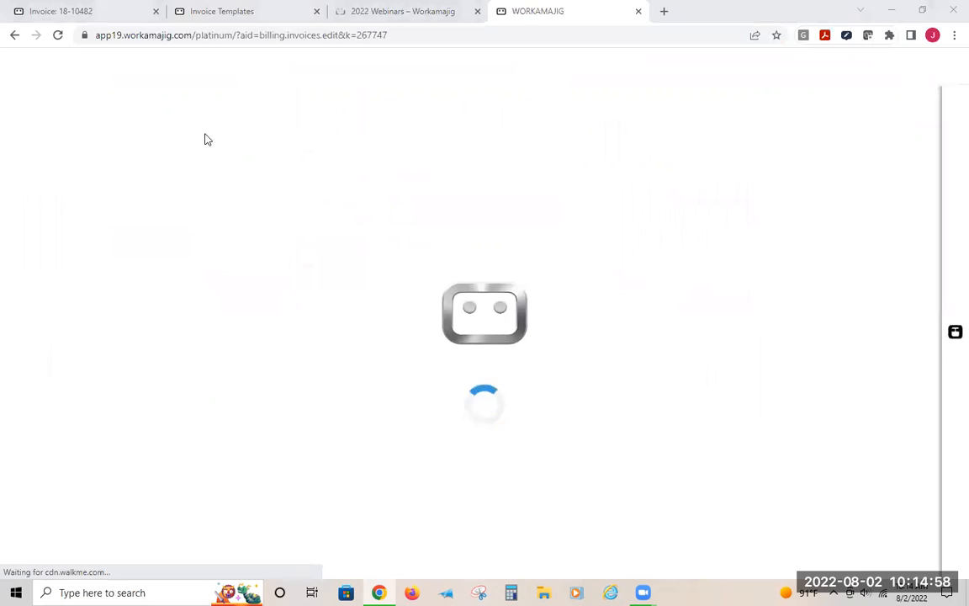
left_click(100, 66)
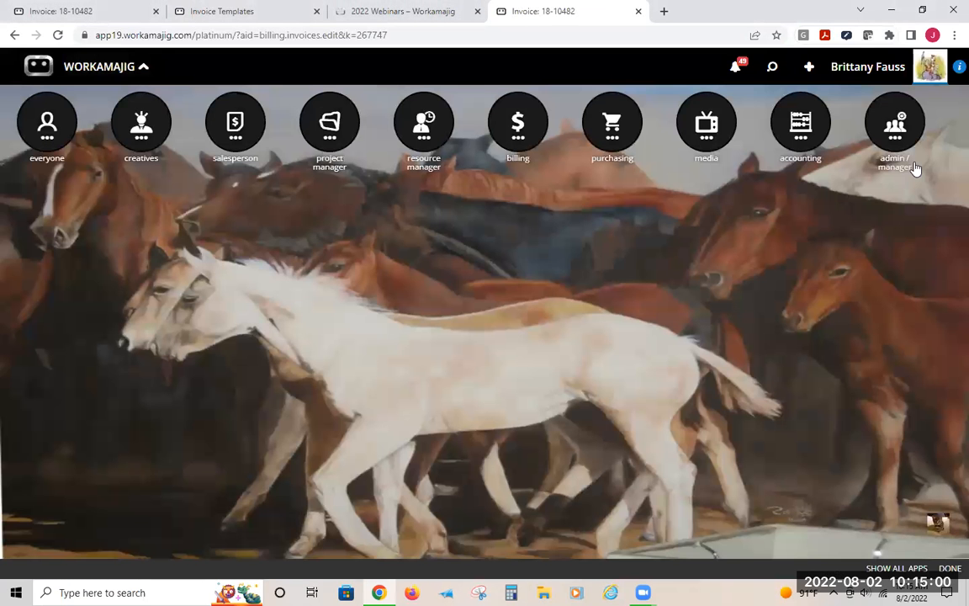
left_click(894, 134)
left_click(514, 227)
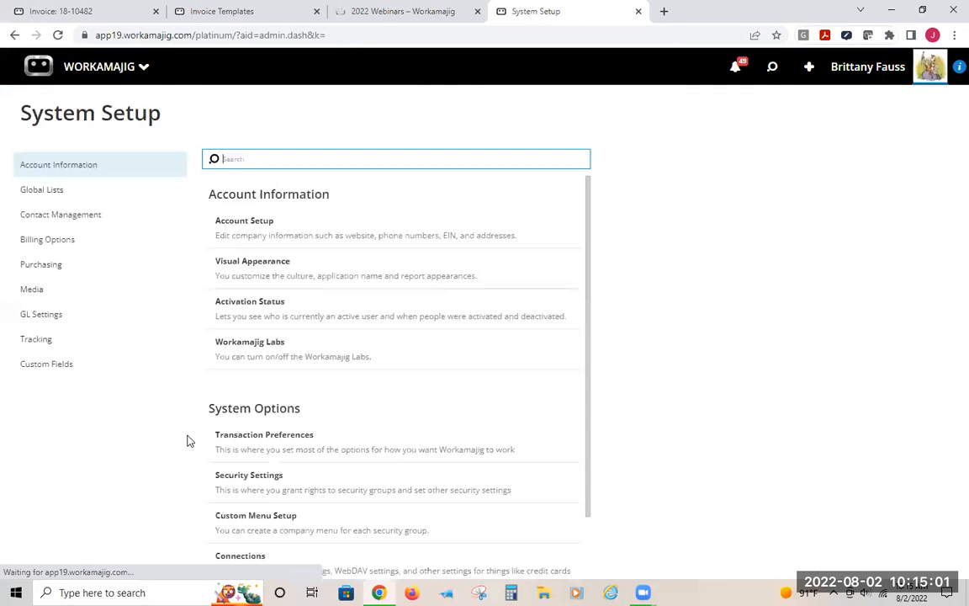
left_click(259, 477)
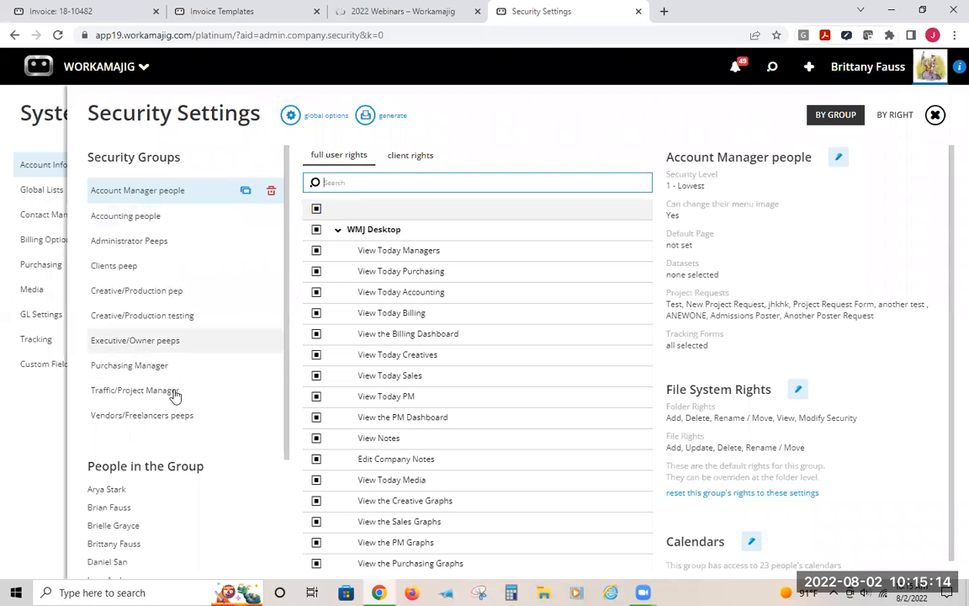
Copy the Purchasing Manager security group and select the copy
left_click(115, 370)
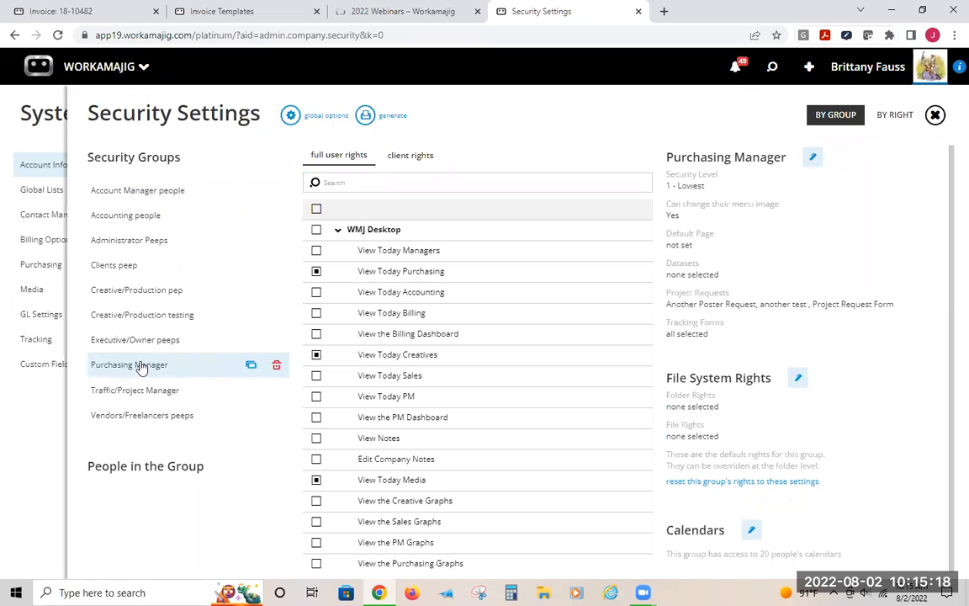
left_click(251, 366)
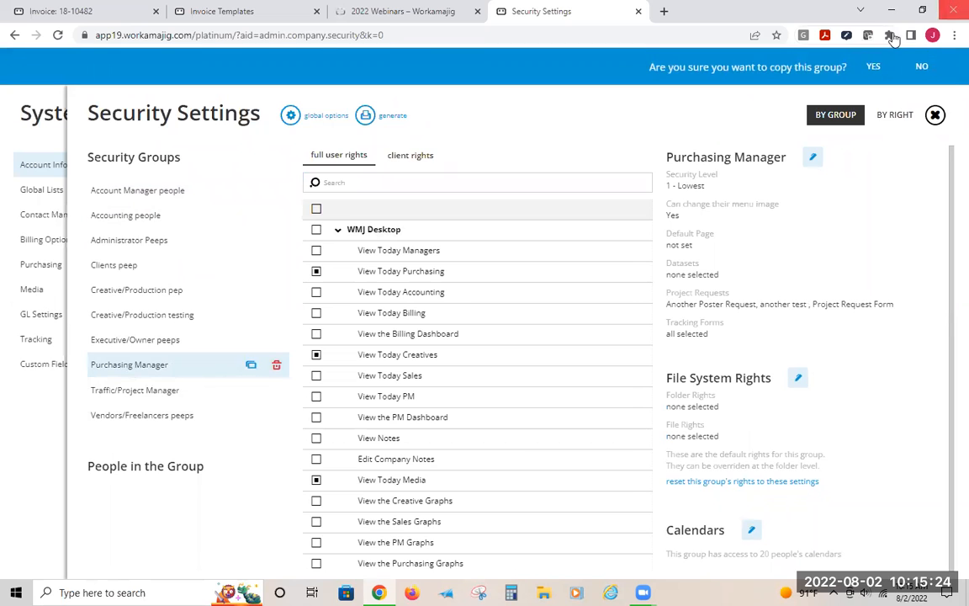
left_click(873, 66)
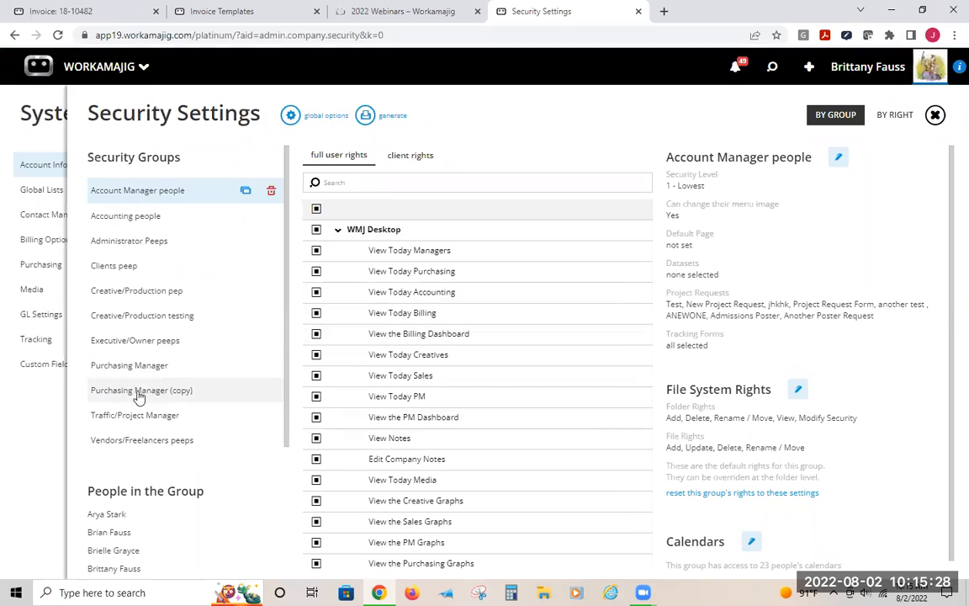
left_click(169, 398)
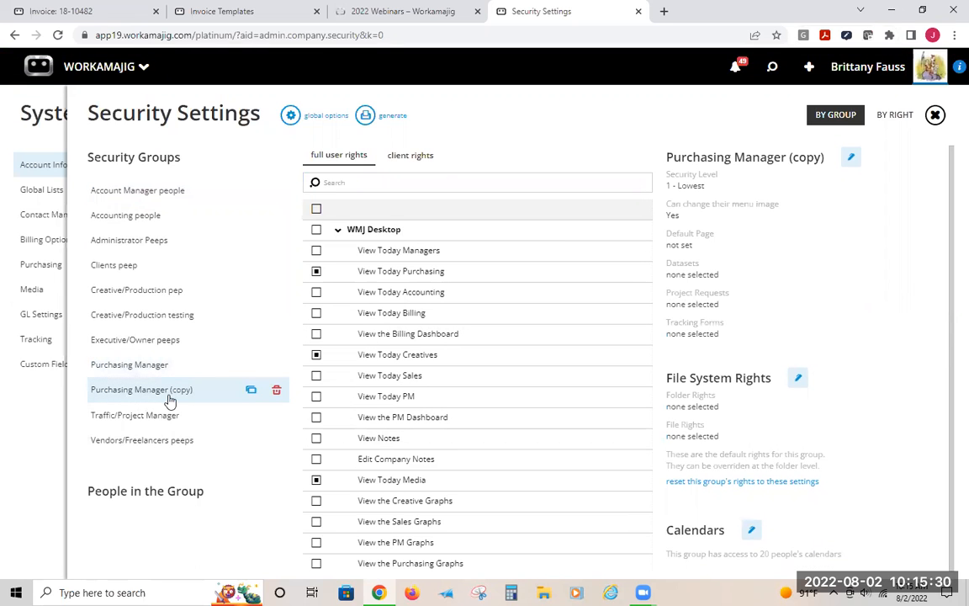
In the copied group, collapse WMJ Desktop and enable the Edit Billing options right under System Administration
scroll(340, 223, "down", 2)
scroll(340, 223, "up", 2)
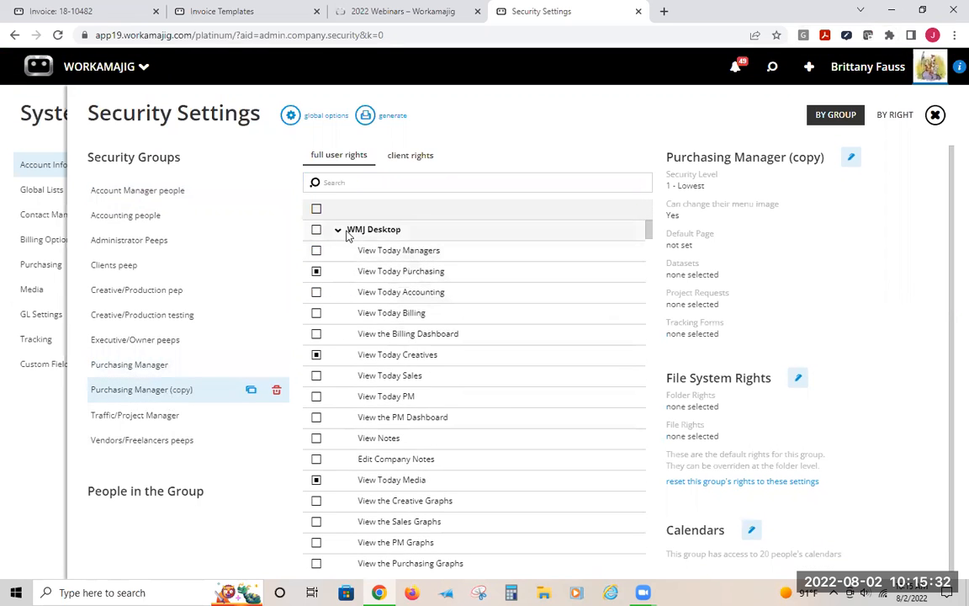
left_click(345, 232)
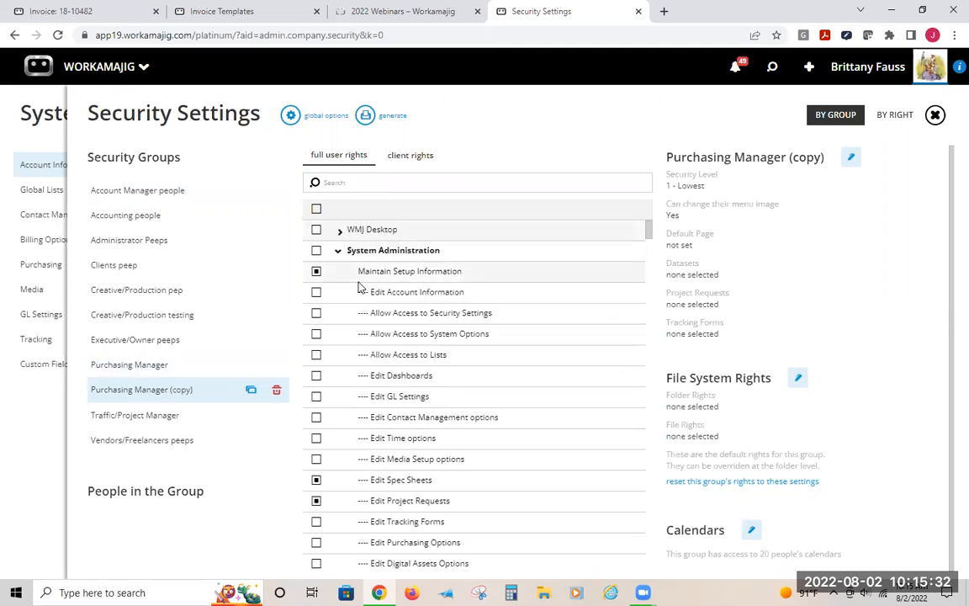
scroll(318, 455, "down", 5)
left_click(317, 446)
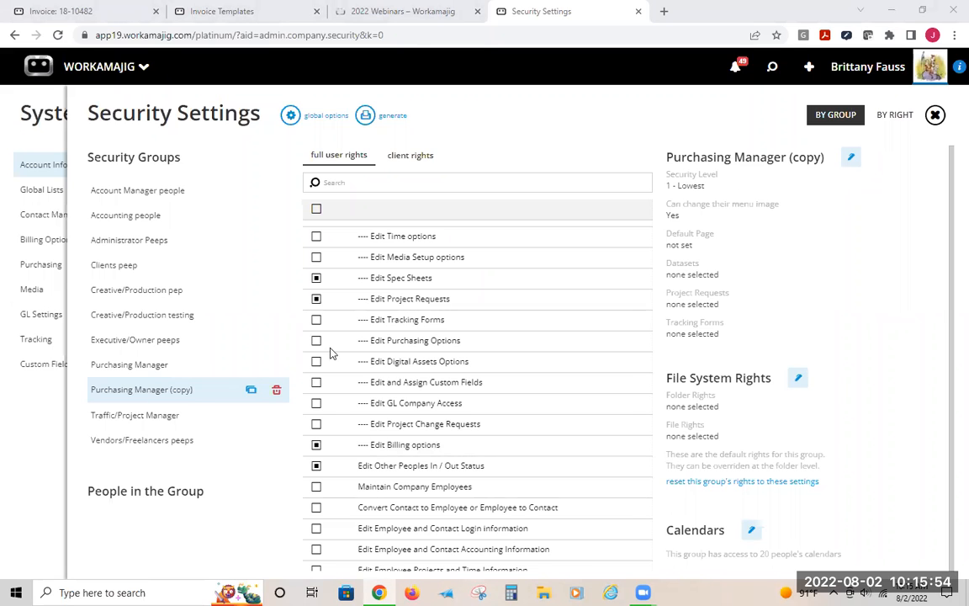
Rename the copied security group to advanced PM and save it
left_click(850, 157)
key("ctrl+a")
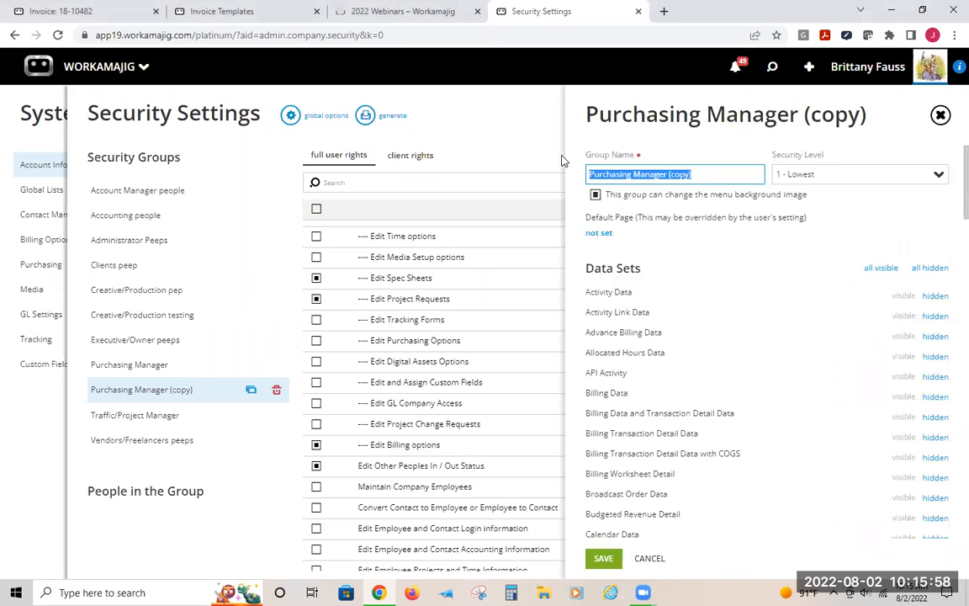
type("advanced PM")
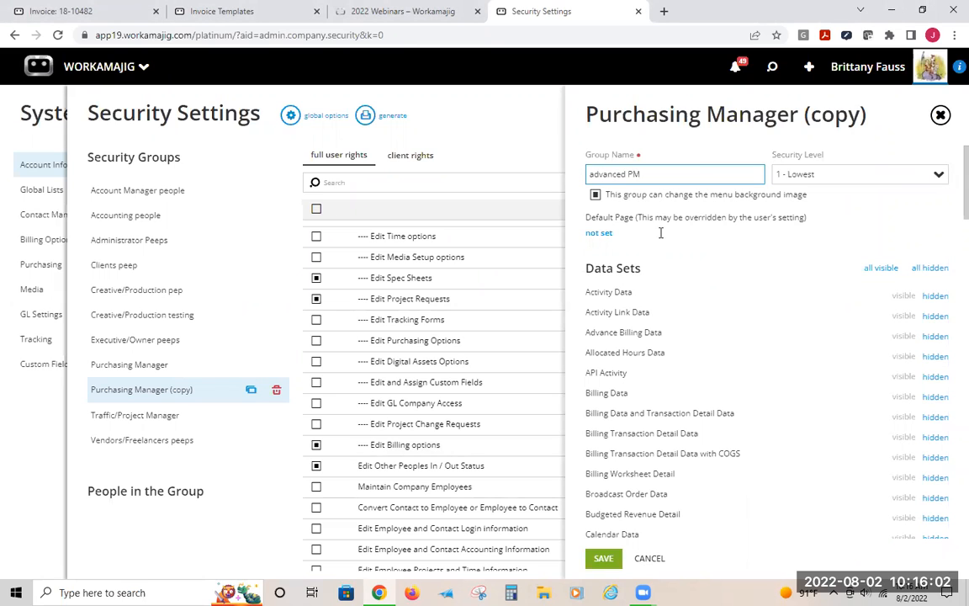
left_click(594, 560)
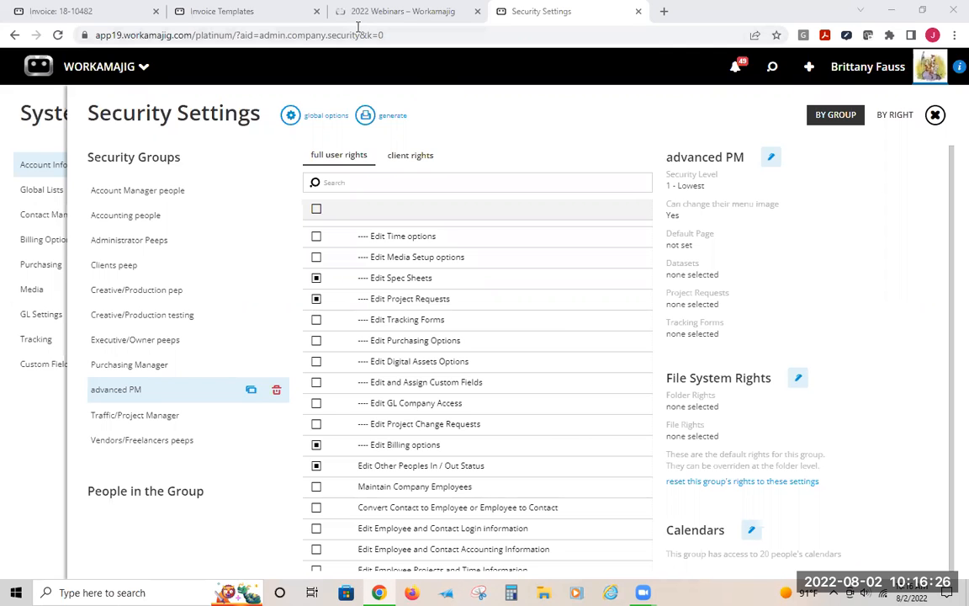
Open the Webinar client from the recent items in search
left_click(772, 67)
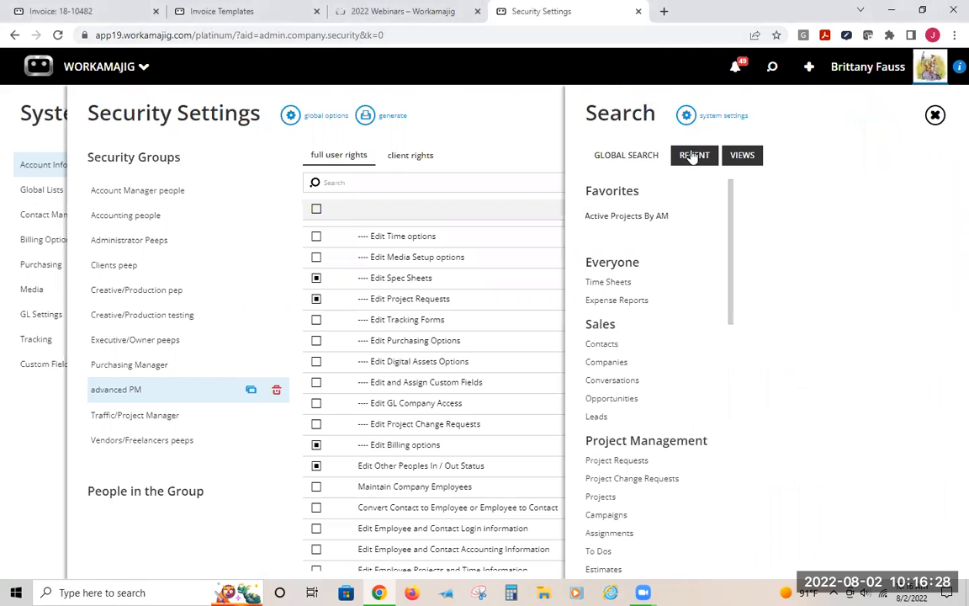
left_click(694, 156)
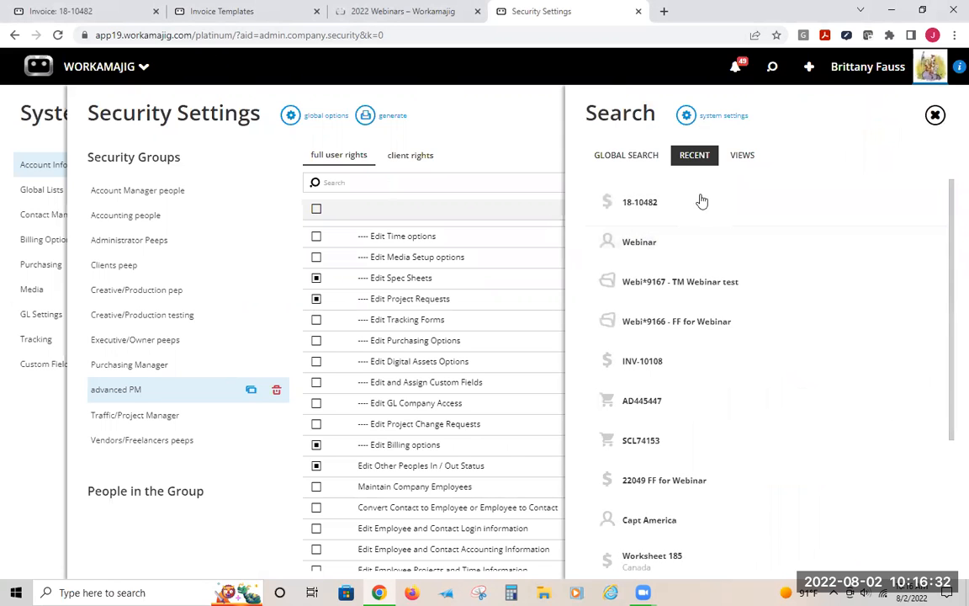
left_click(655, 242)
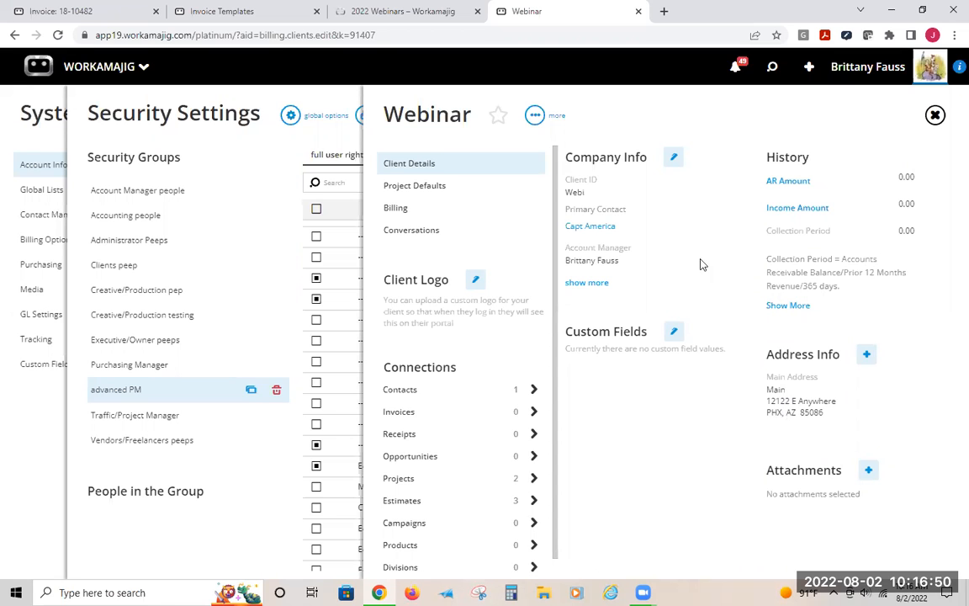
left_click(674, 163)
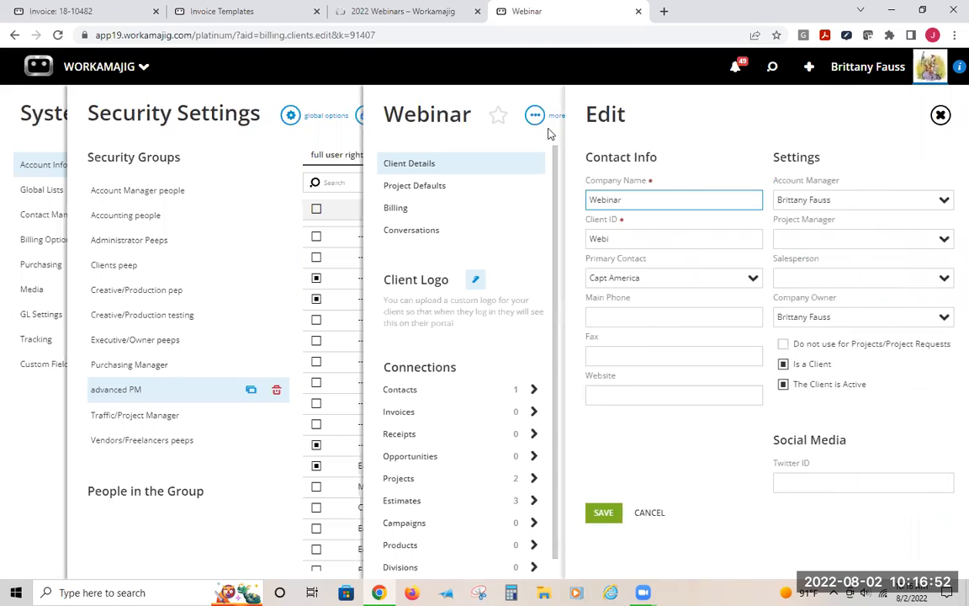
left_click(614, 320)
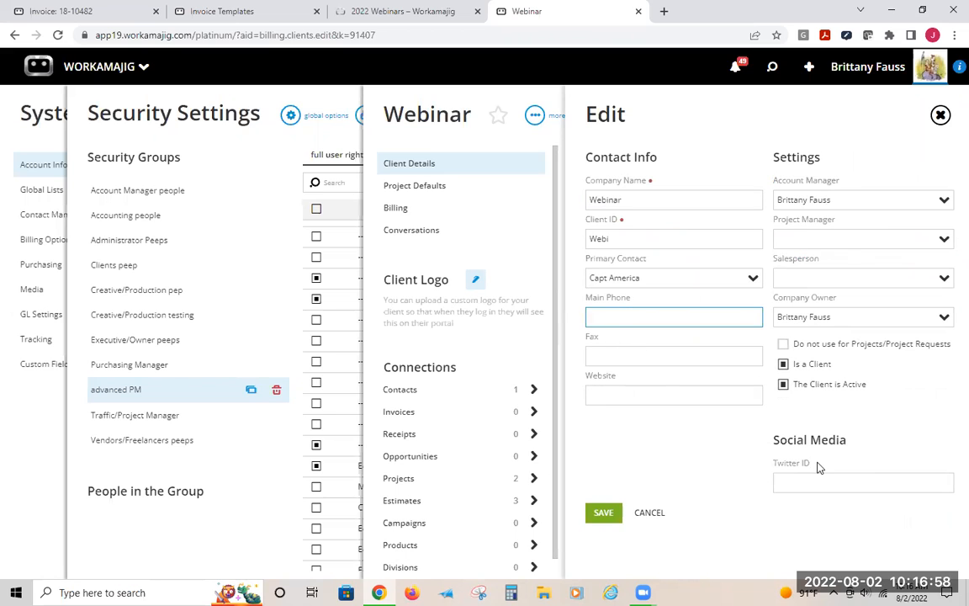
left_click(493, 169)
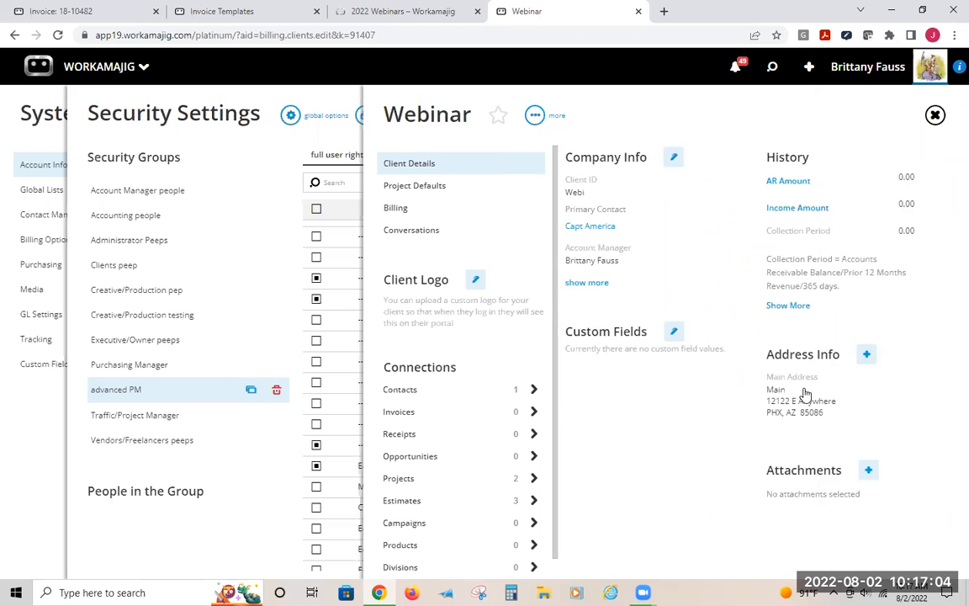
Switch to invoice 18-10482, open its detail editor and inspect the Address choices
left_click(62, 12)
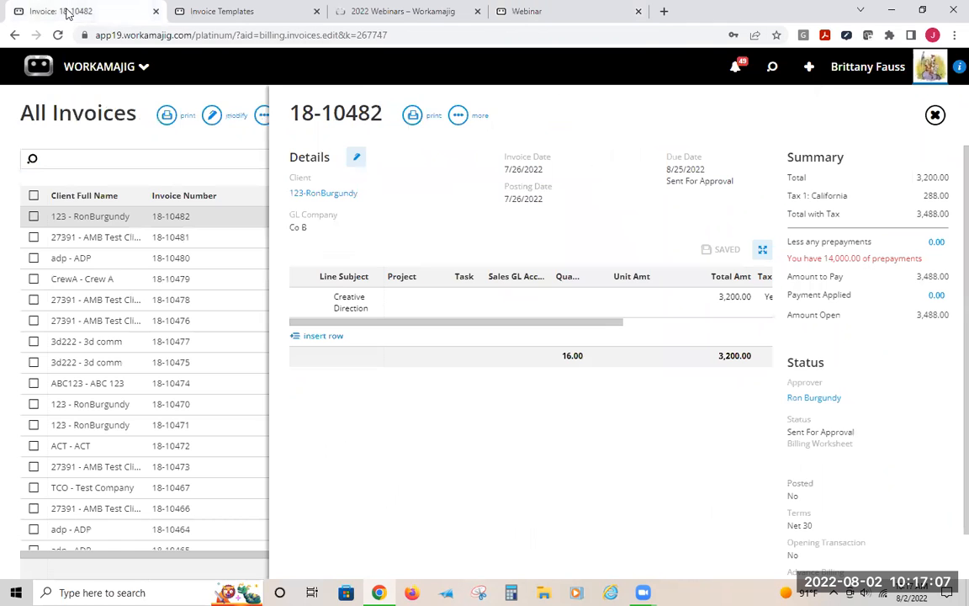
left_click(358, 159)
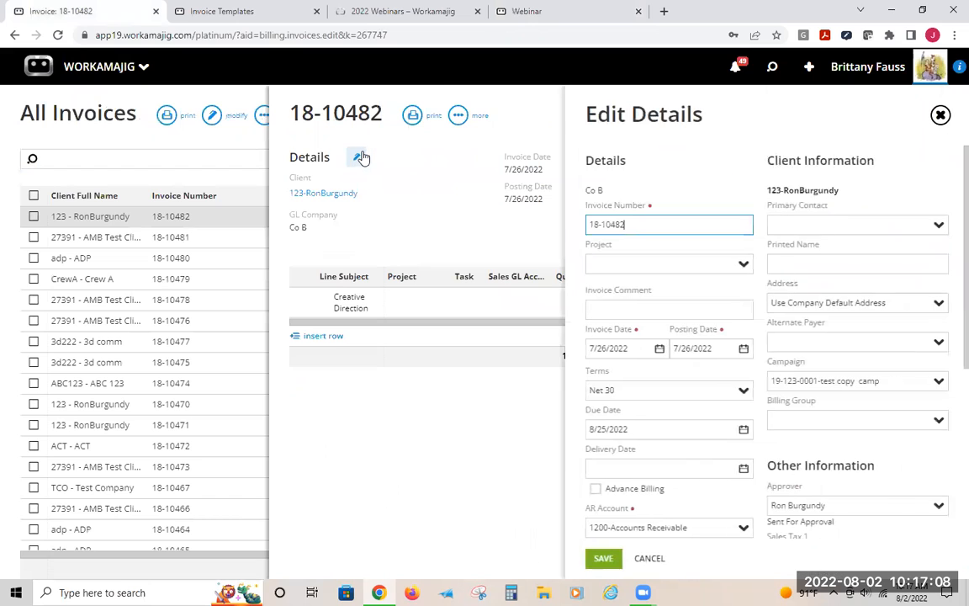
left_click(939, 301)
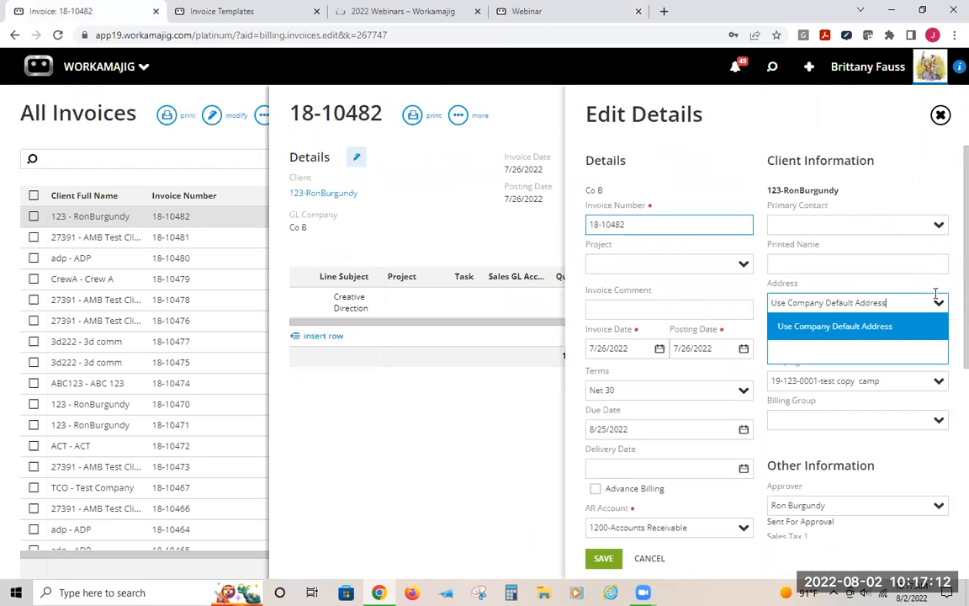
Open the invoice's client record, examine its company info edit form, then return to the invoice
left_click(320, 194)
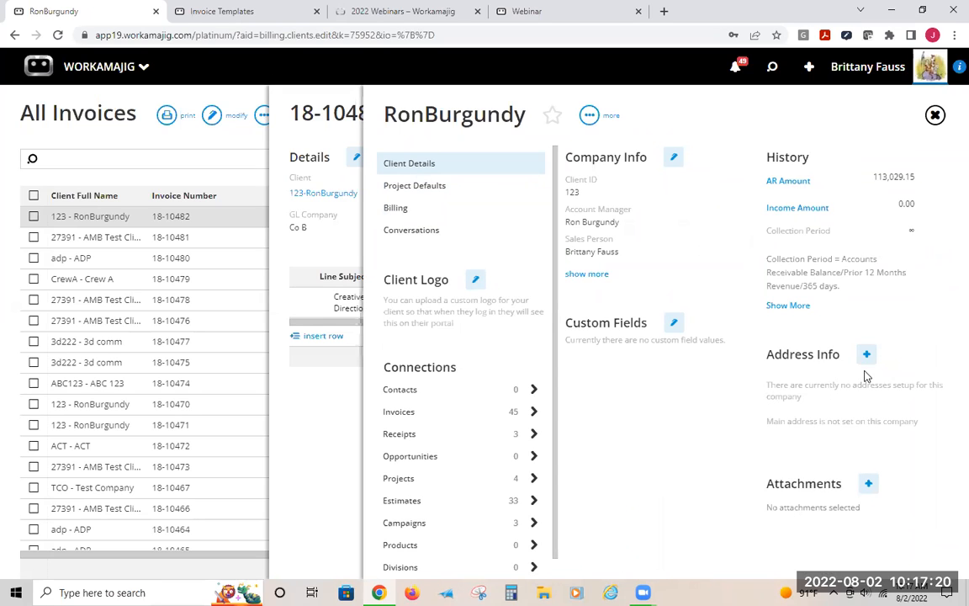
left_click(673, 156)
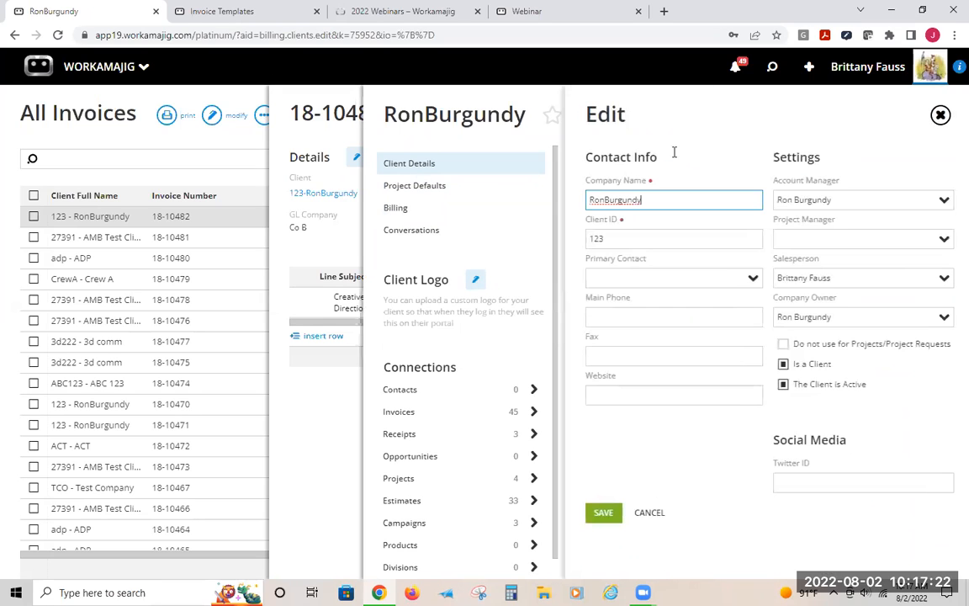
left_click(683, 312)
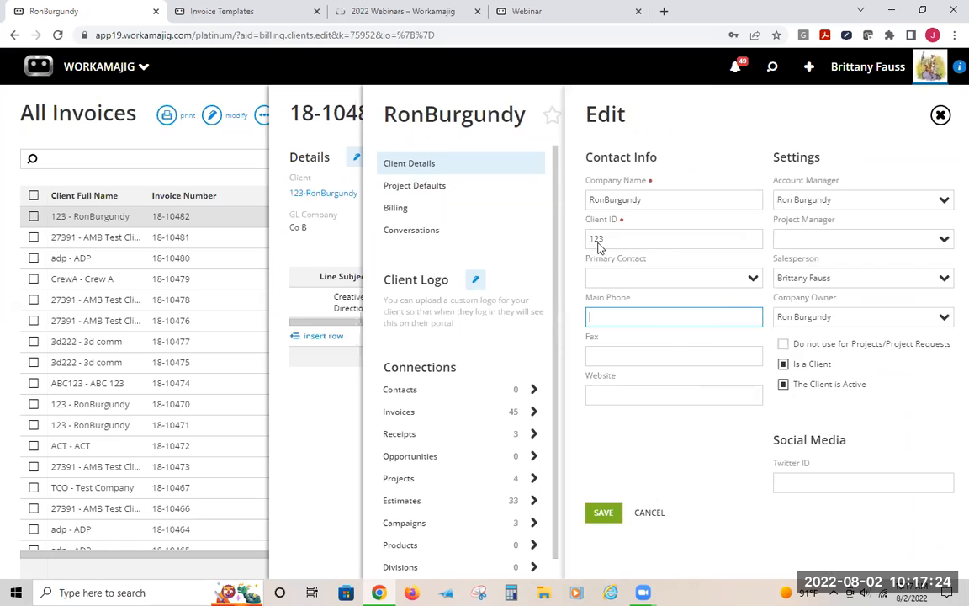
double_click(323, 105)
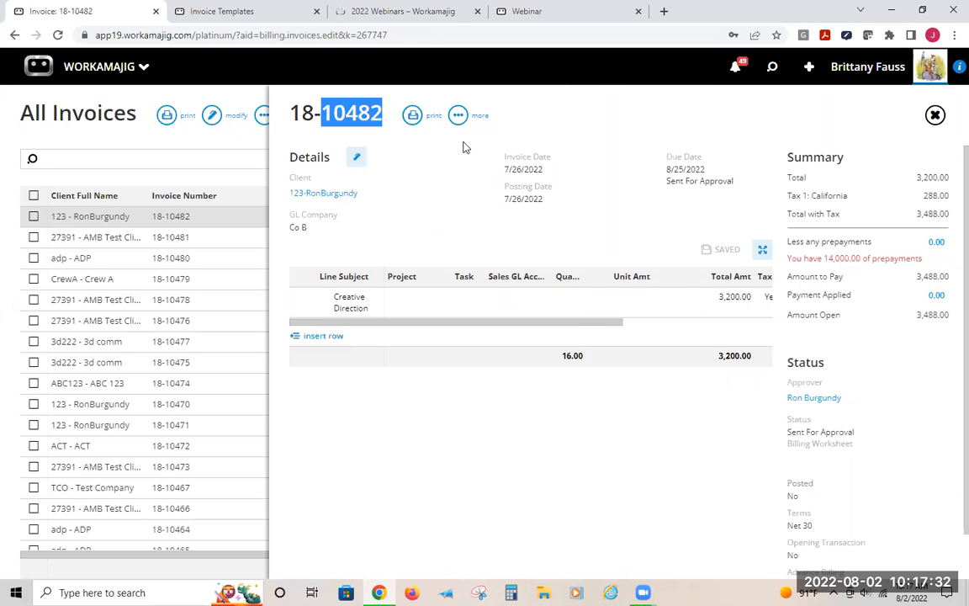
Reopen the invoice's detail editor and check the Address and Primary Contact choices
left_click(357, 156)
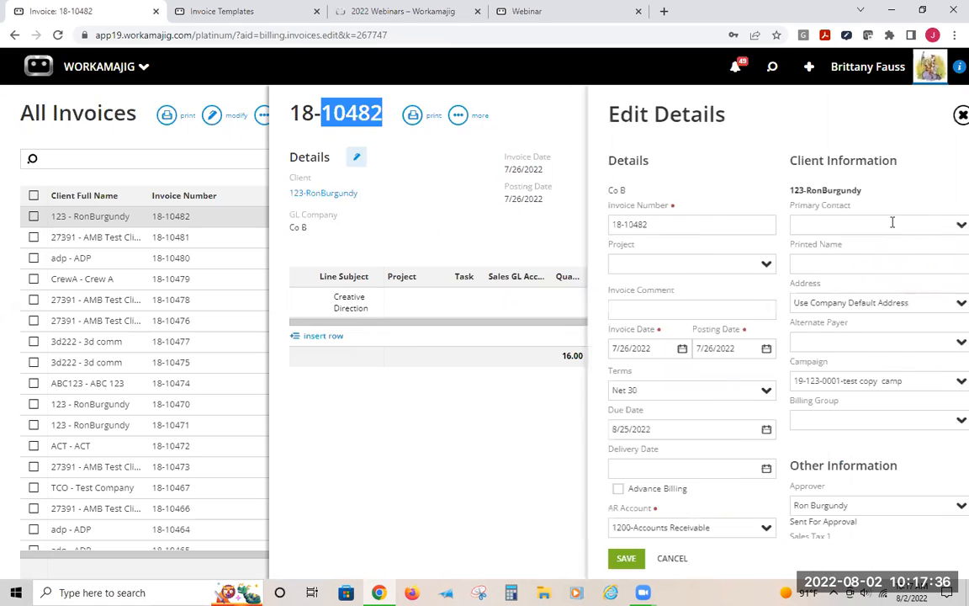
left_click(939, 305)
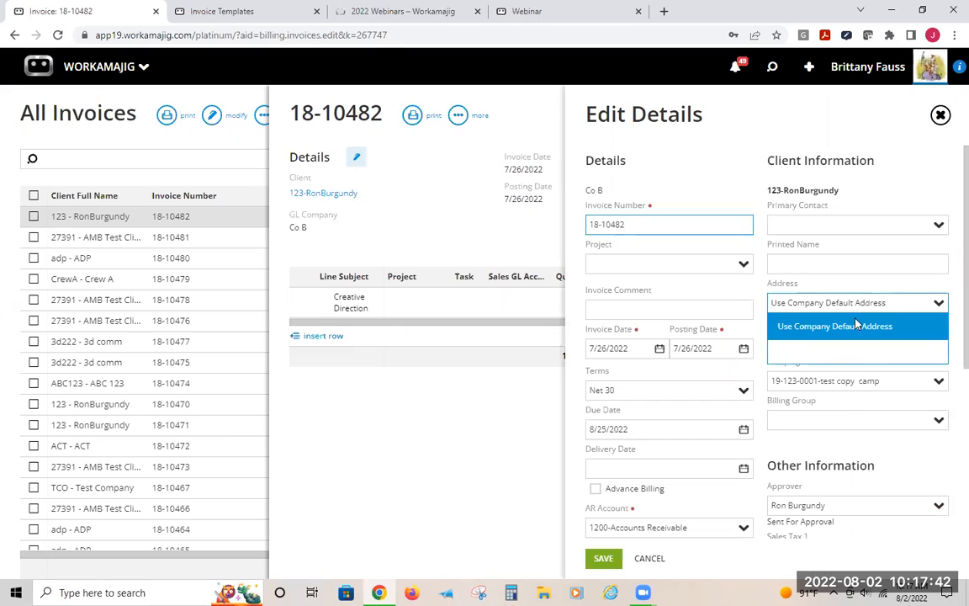
left_click(937, 224)
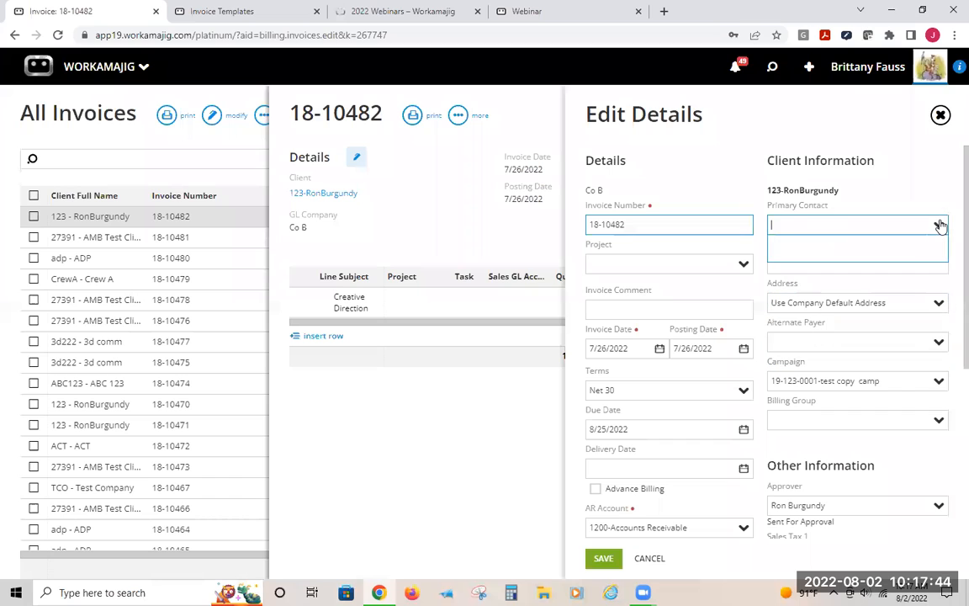
left_click(941, 209)
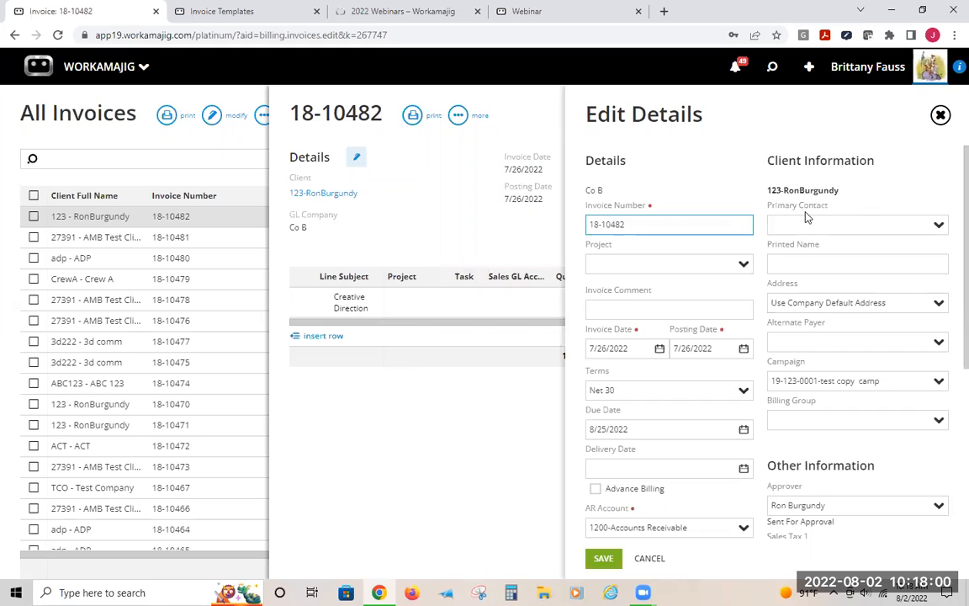
Close the invoice detail editor and review the Detailed invoice template's Insertion Orders grouping and column options
left_click(415, 429)
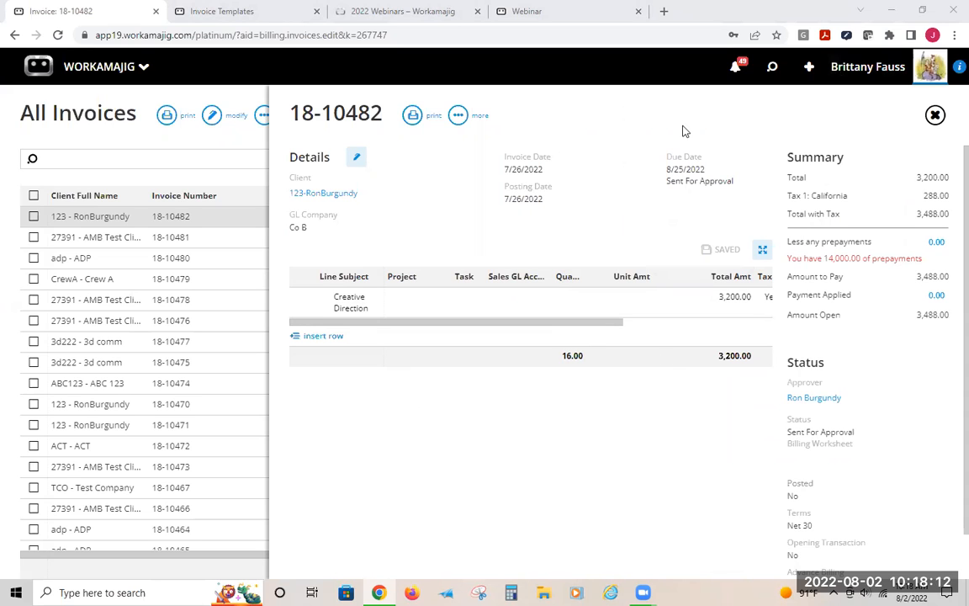
left_click(225, 10)
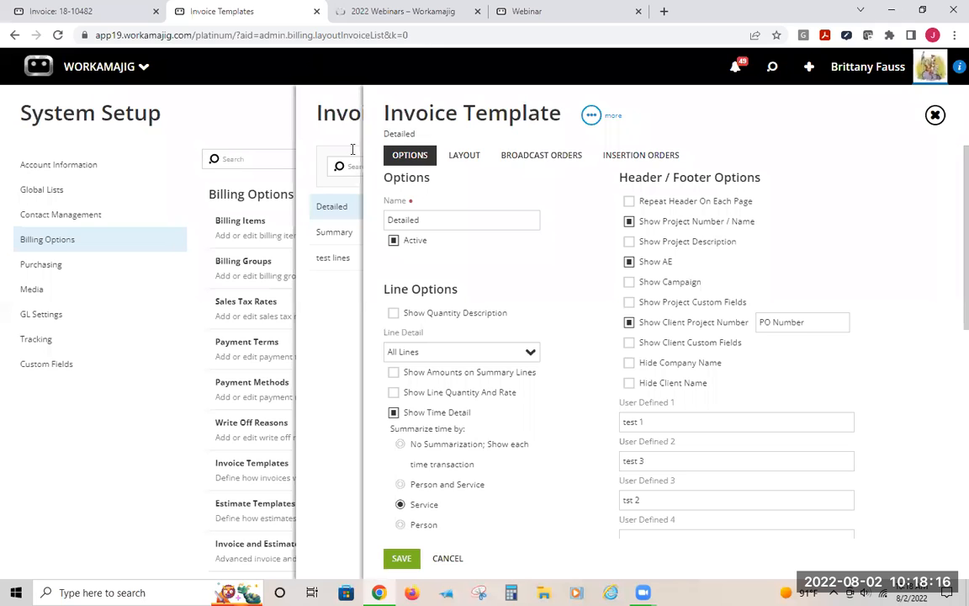
left_click(629, 156)
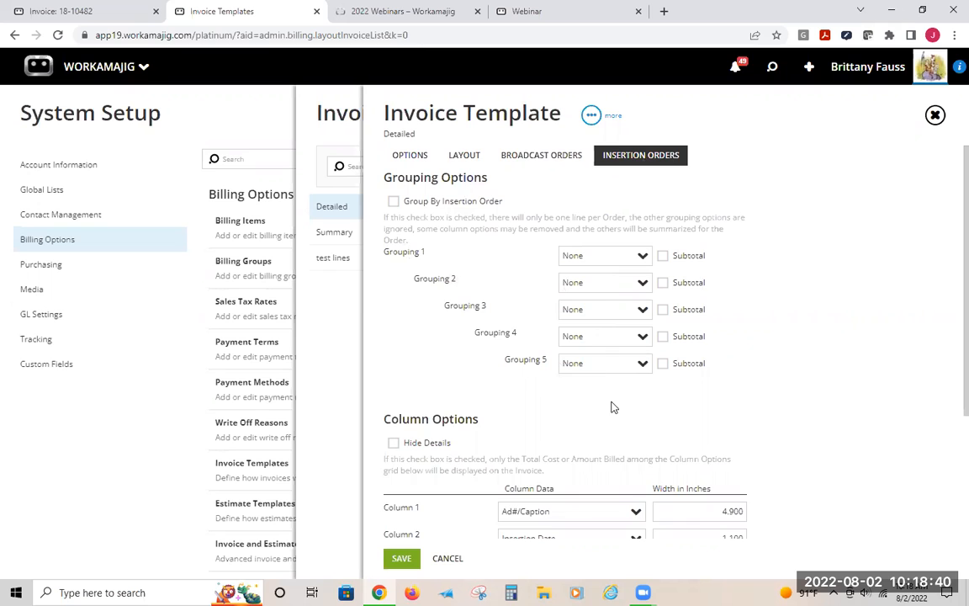
scroll(621, 412, "down", 1)
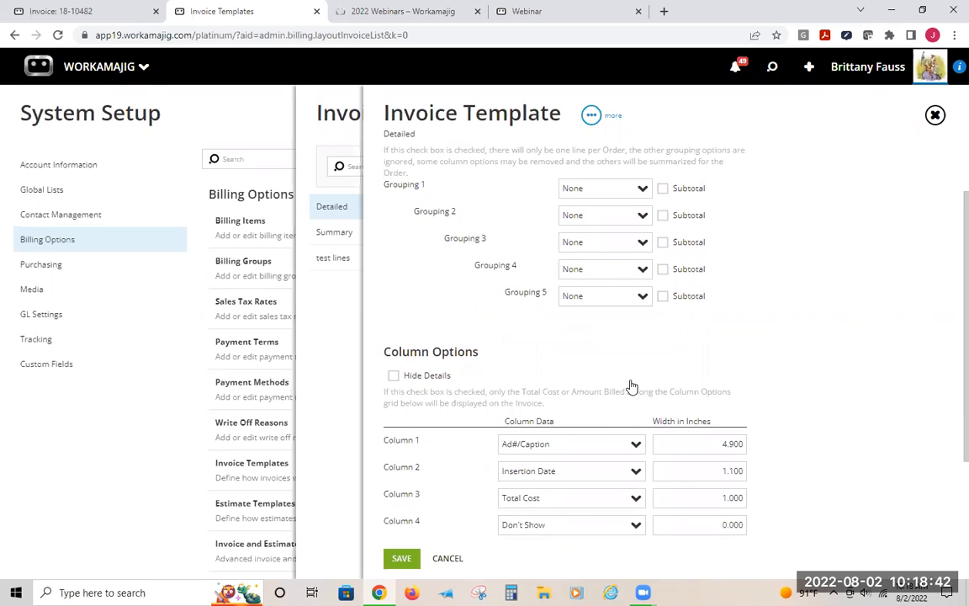
scroll(632, 386, "down", 2)
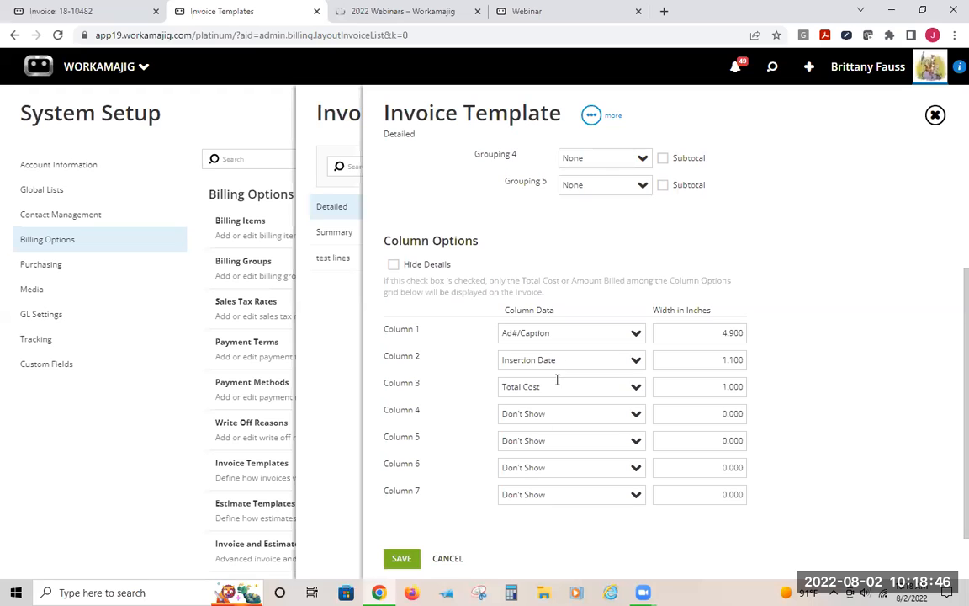
Inspect the column data choices for Column 1 of the Insertion Orders columns
left_click(633, 335)
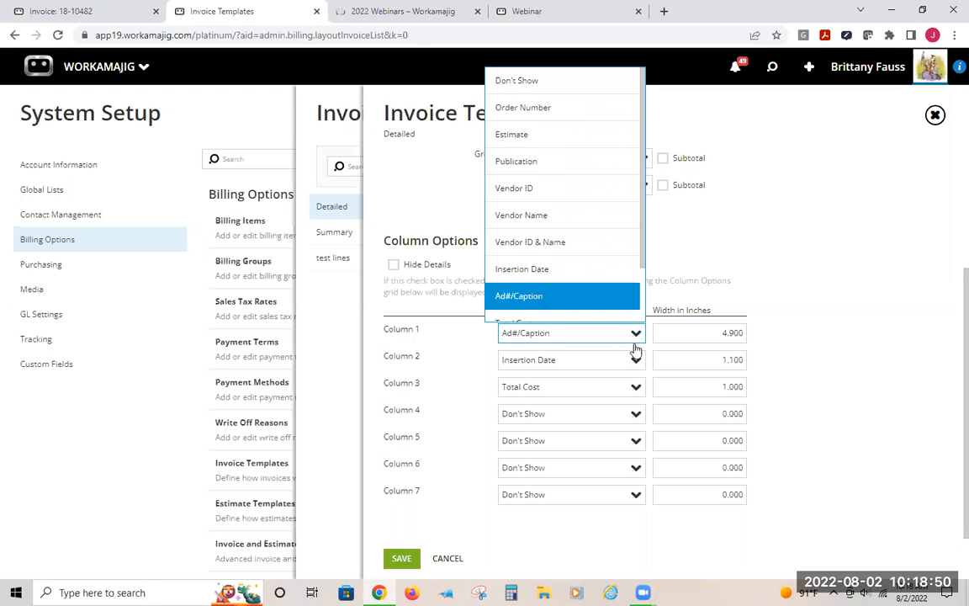
mouse_move(644, 227)
left_mouse_down()
mouse_move(646, 307)
mouse_move(641, 210)
left_mouse_up()
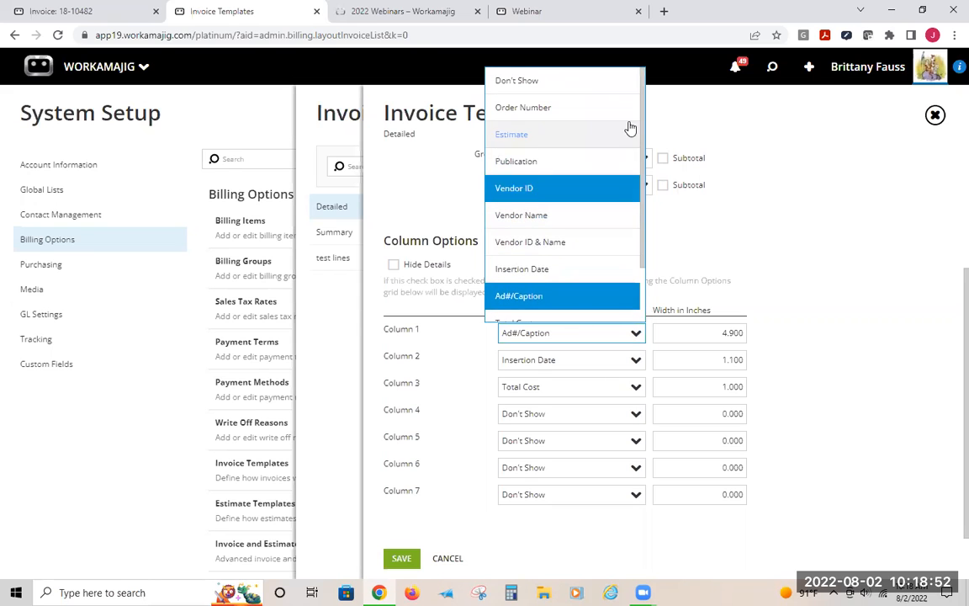
left_click(631, 339)
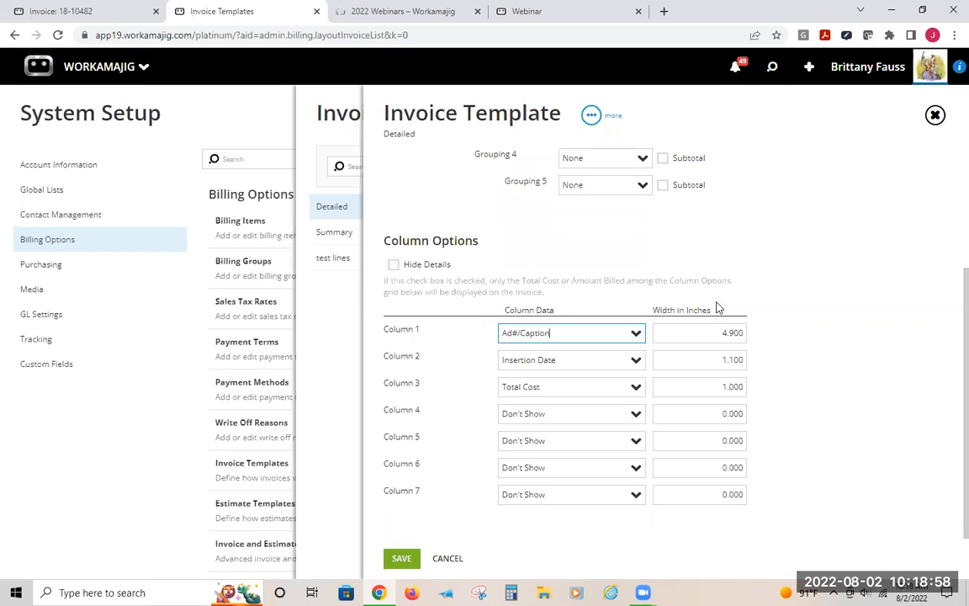
Review the Detailed template's Broadcast Orders grouping and column options
scroll(569, 275, "up", 3)
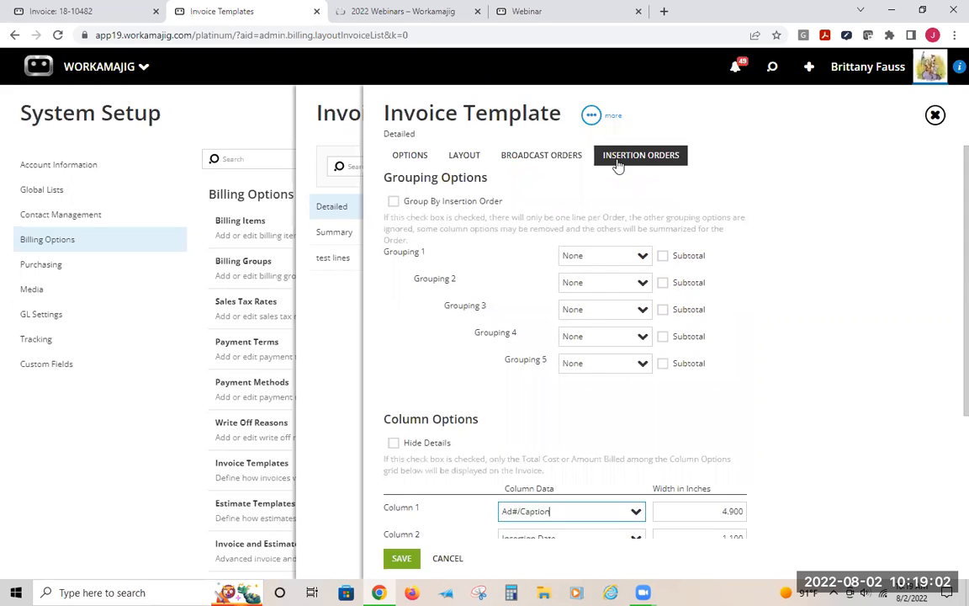
left_click(557, 160)
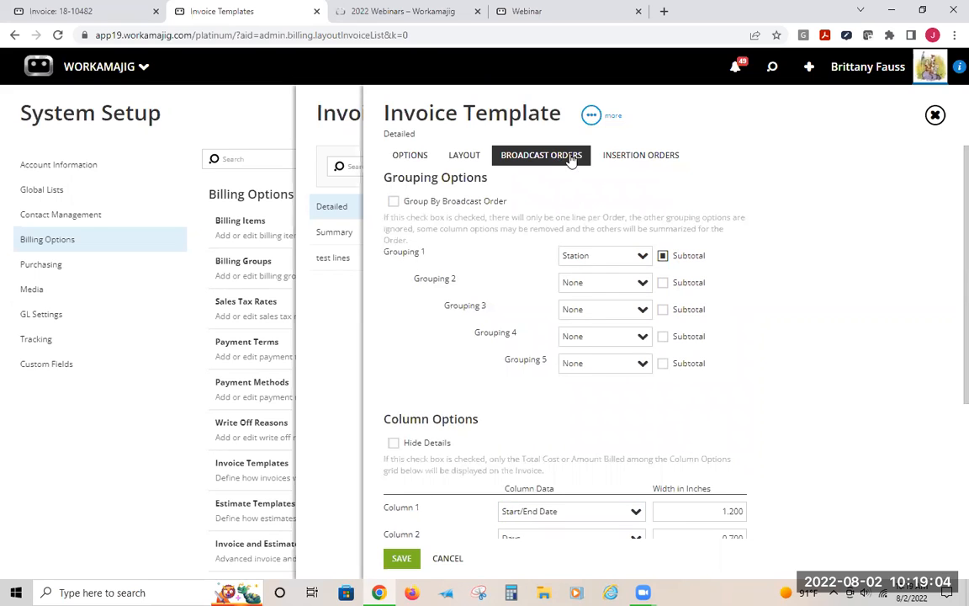
scroll(600, 447, "down", 2)
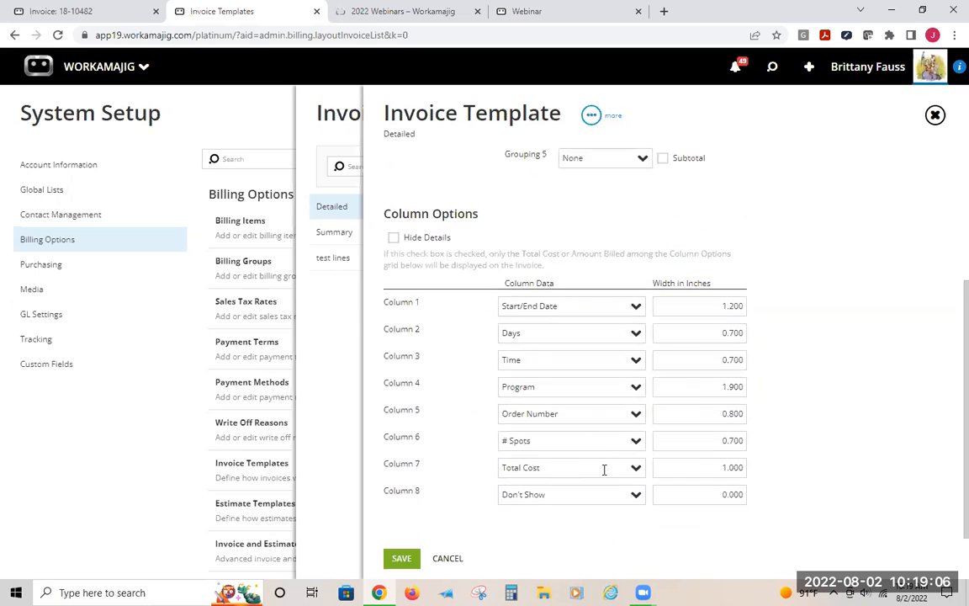
scroll(606, 467, "up", 5)
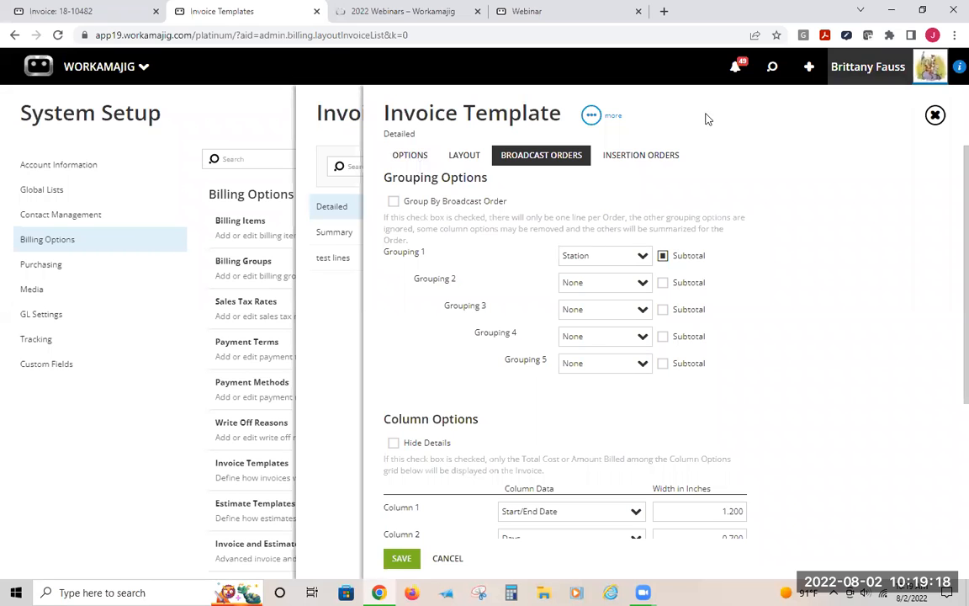
Open the Detailed estimate template and inspect its Display Mode choices
left_click(310, 108)
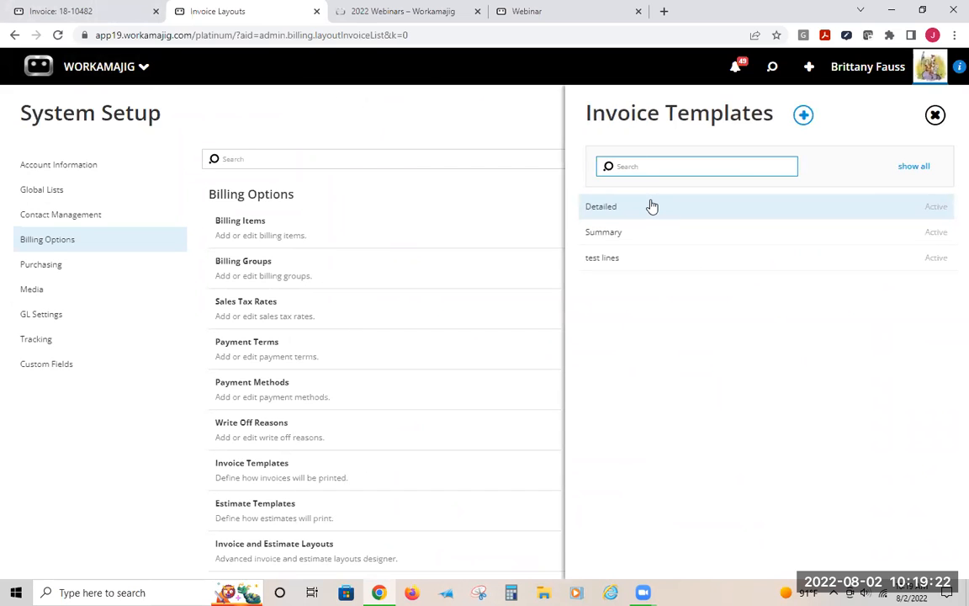
left_click(243, 510)
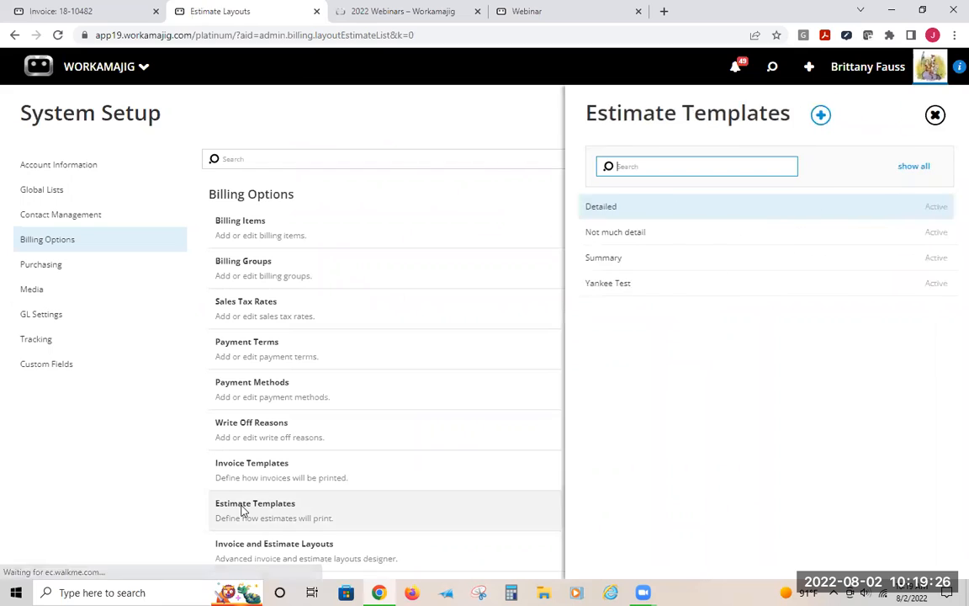
left_click(618, 209)
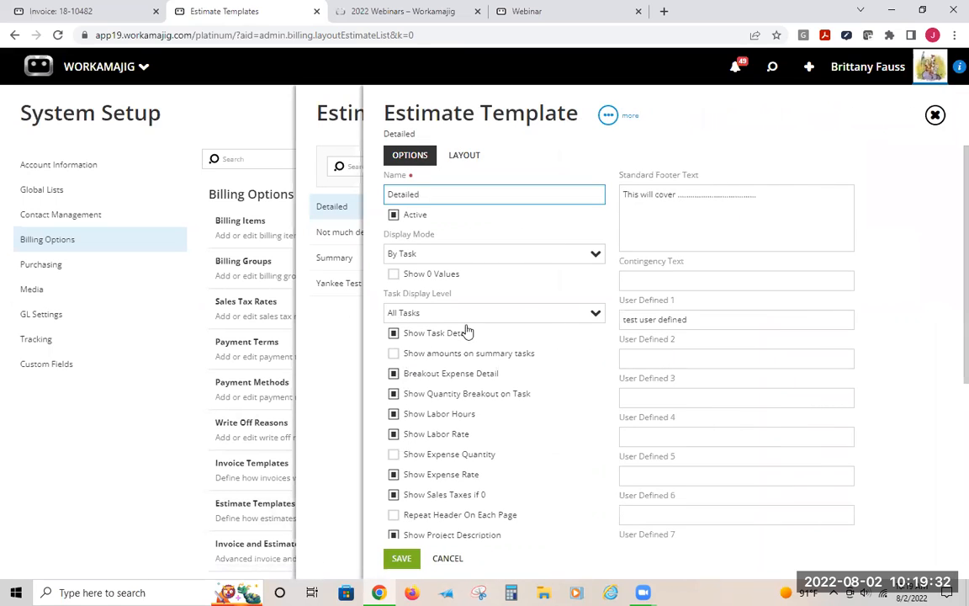
left_click(600, 260)
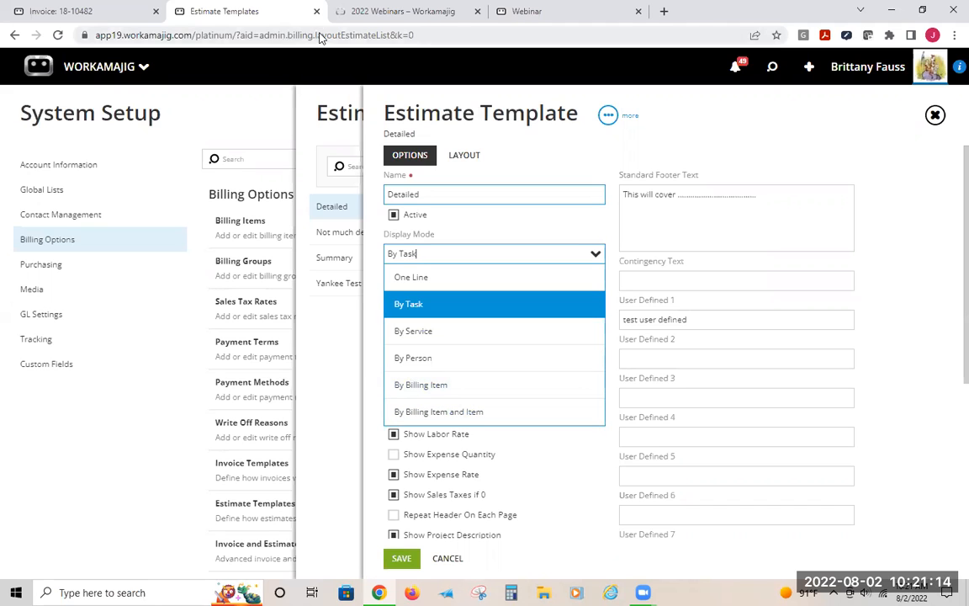
Return to System Setup's Billing Options and open the Billing Items list
left_click(521, 10)
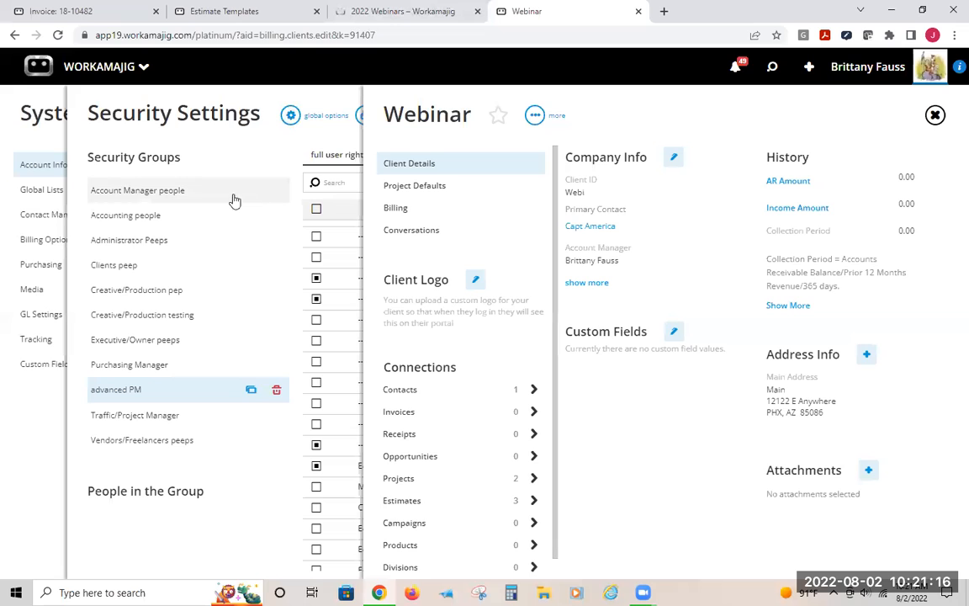
left_click(41, 109)
left_click(66, 242)
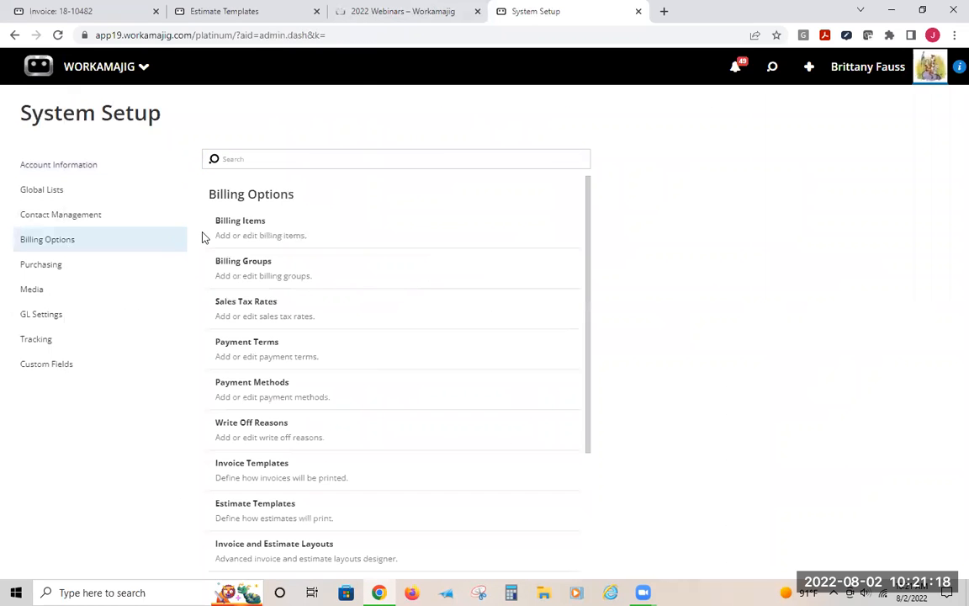
left_click(252, 233)
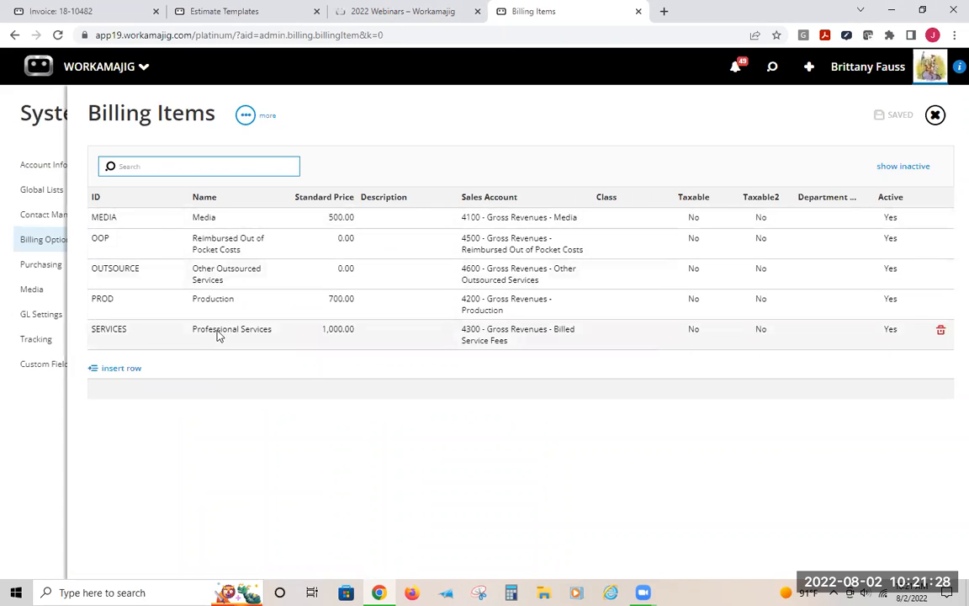
left_click(26, 119)
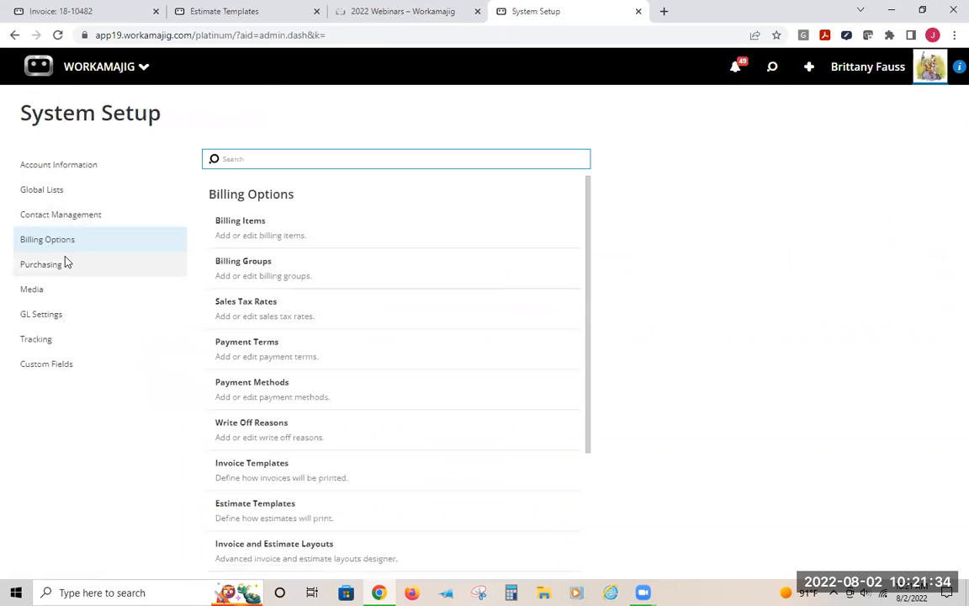
Open the Services list and examine the ArtDir service's details and the Billing Item column
scroll(341, 454, "down", 2)
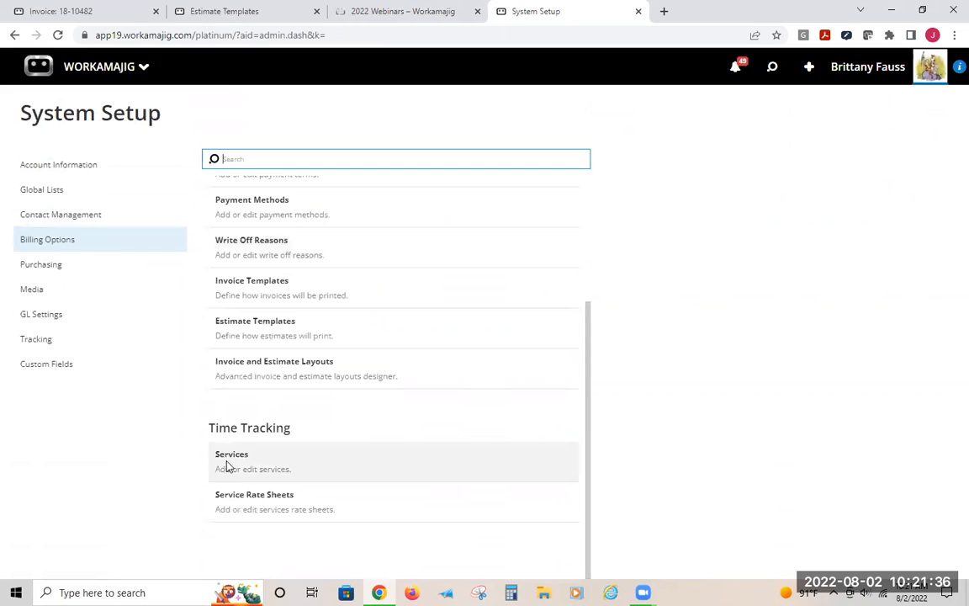
left_click(227, 465)
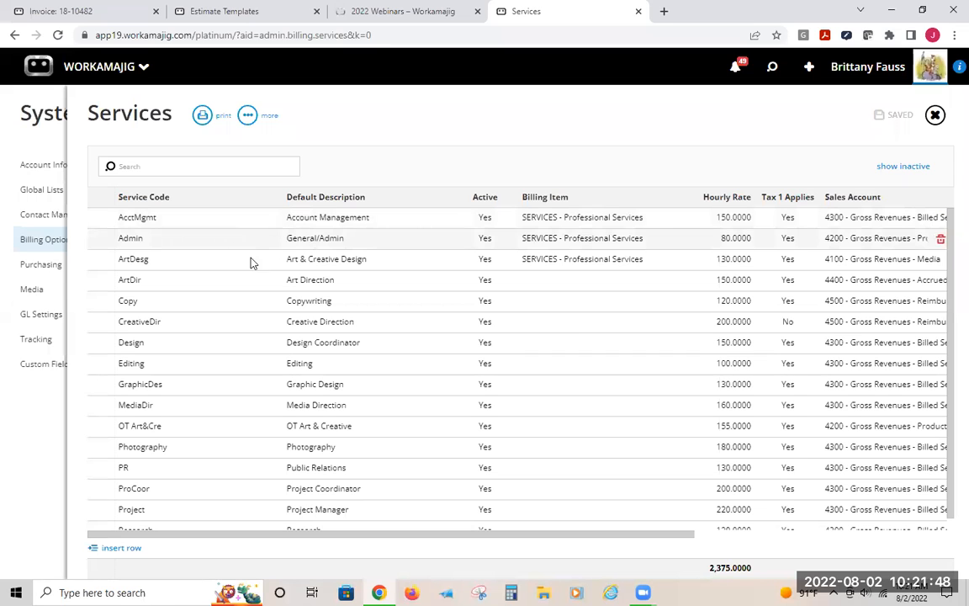
scroll(325, 464, "down", 1)
scroll(334, 394, "up", 1)
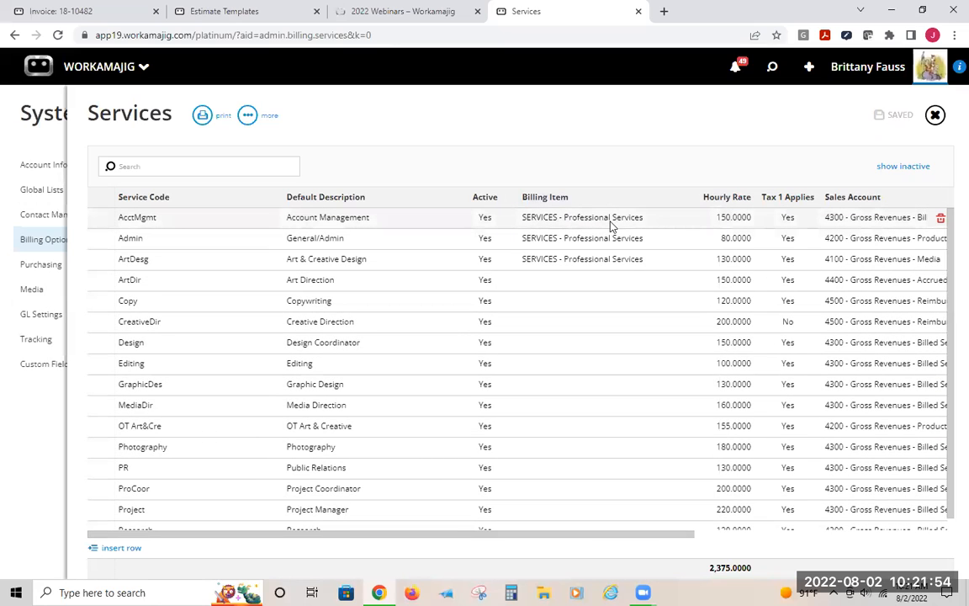
left_click(564, 280)
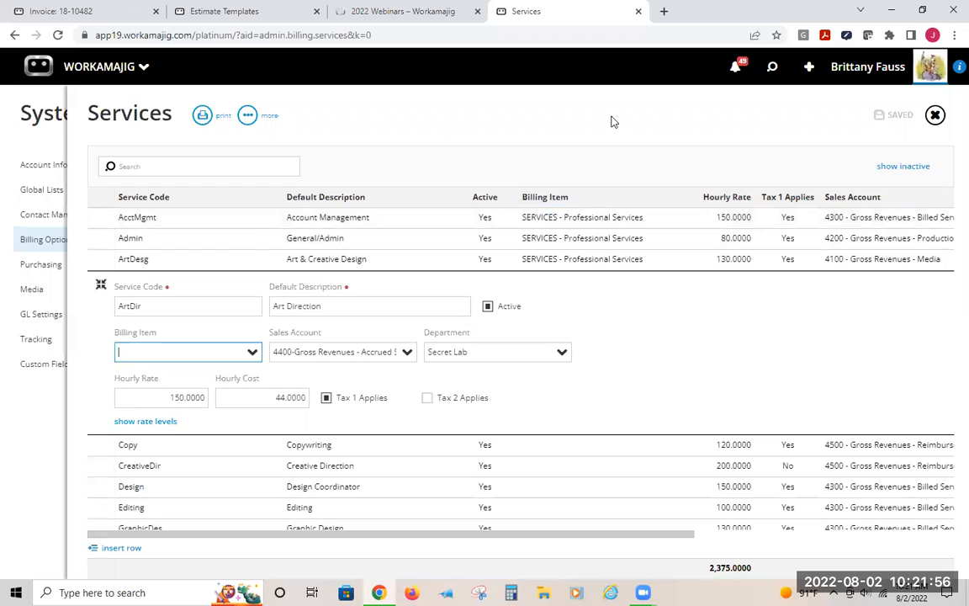
left_click(614, 122)
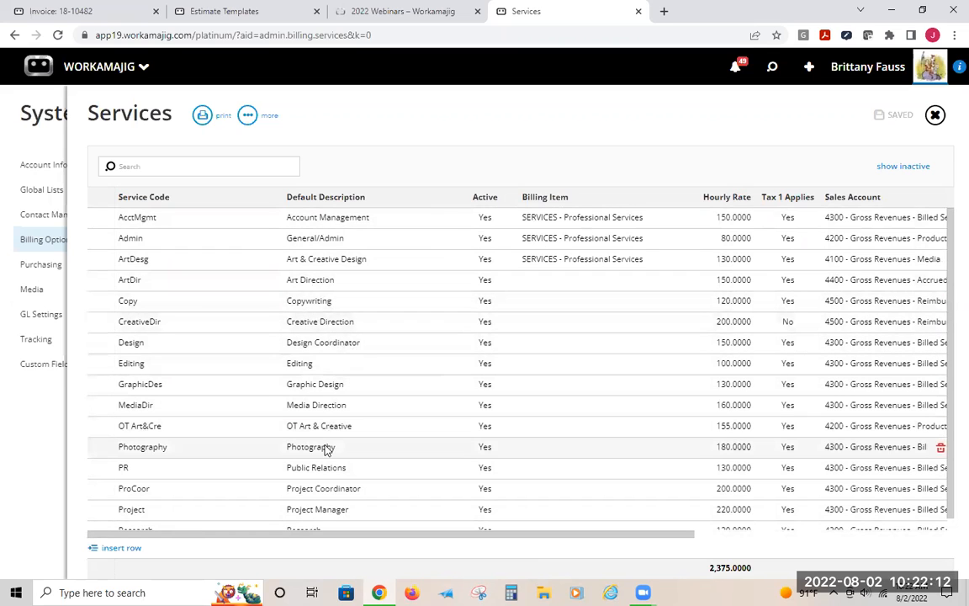
left_click(558, 208)
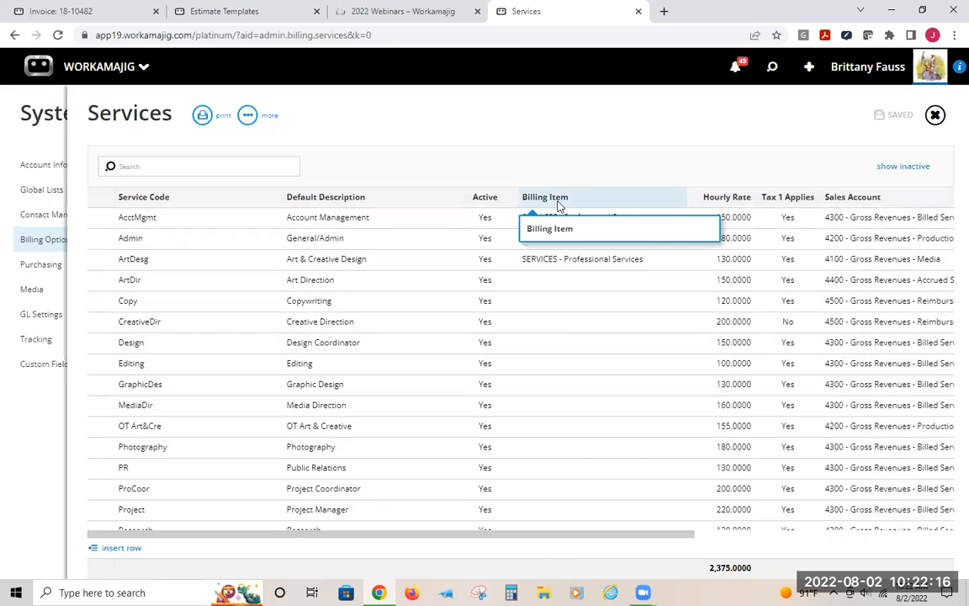
left_click(11, 136)
Open the Purchase Items list under Purchasing and scroll across its columns and rows
left_click(83, 273)
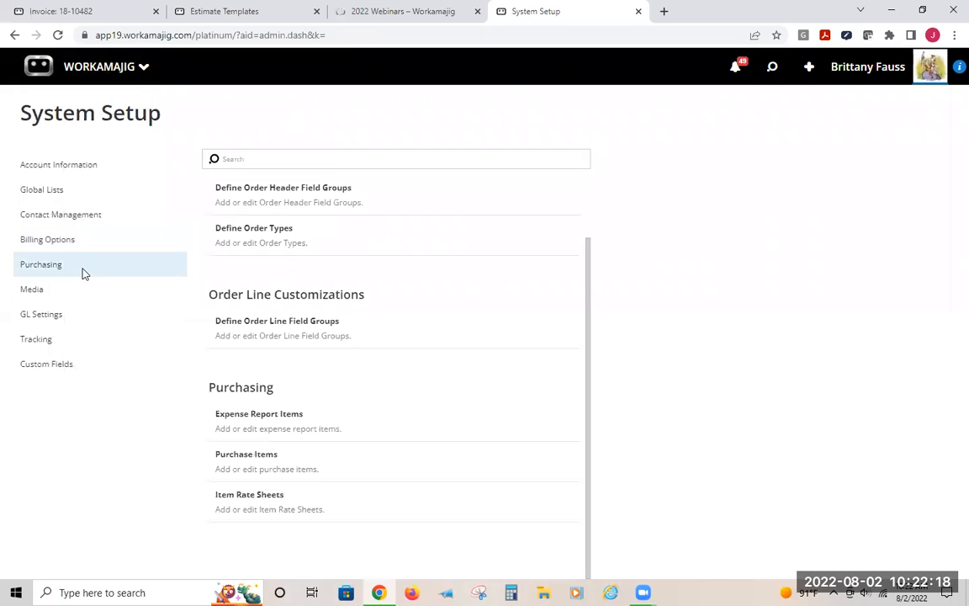
left_click(262, 467)
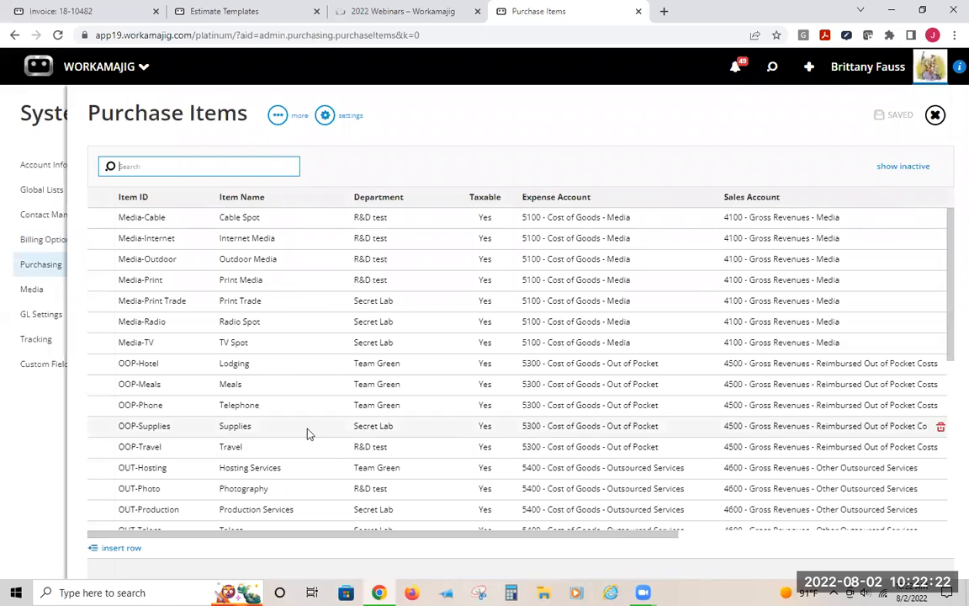
left_click_drag(357, 535, 948, 553)
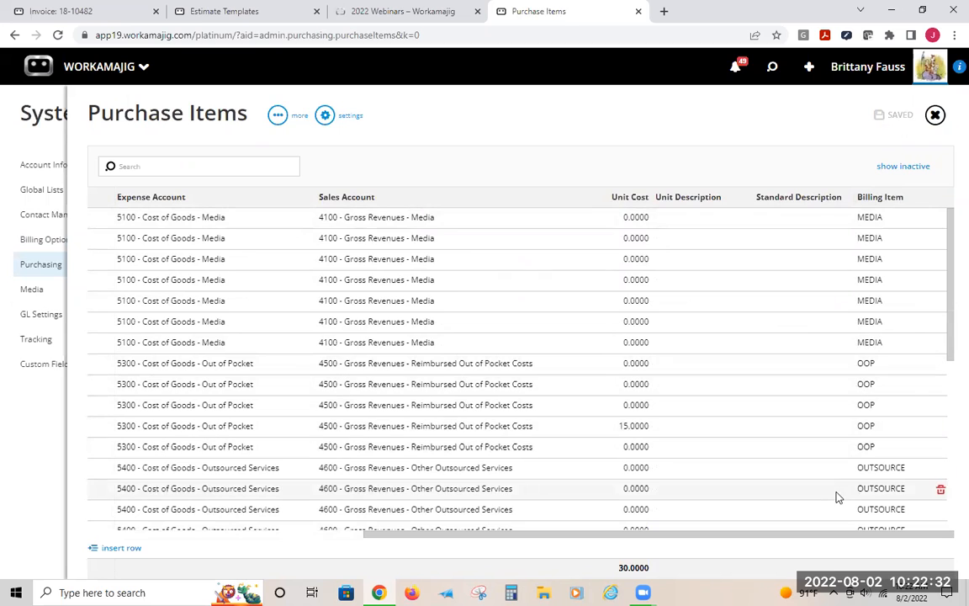
scroll(840, 488, "down", 3)
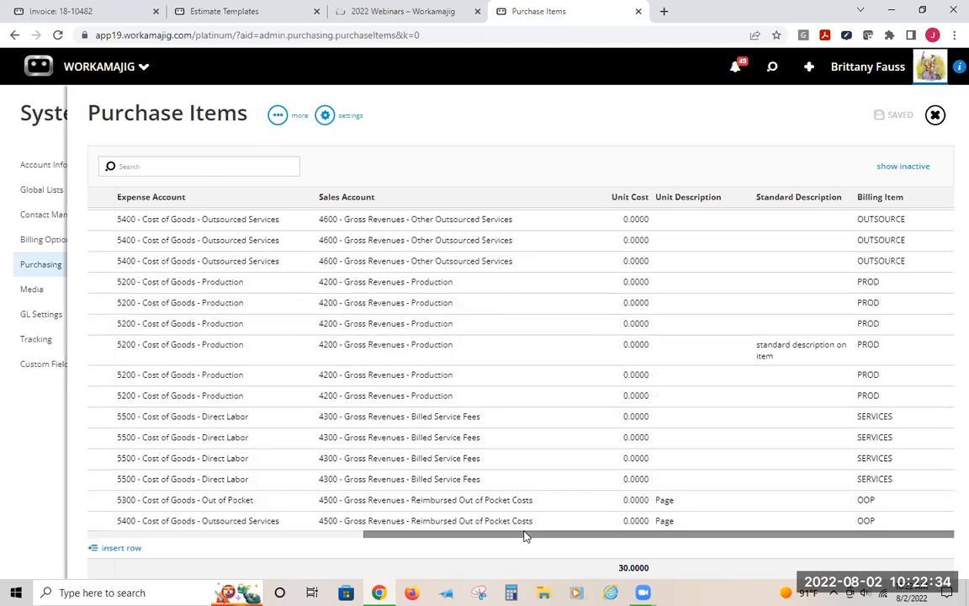
left_click_drag(514, 533, 141, 415)
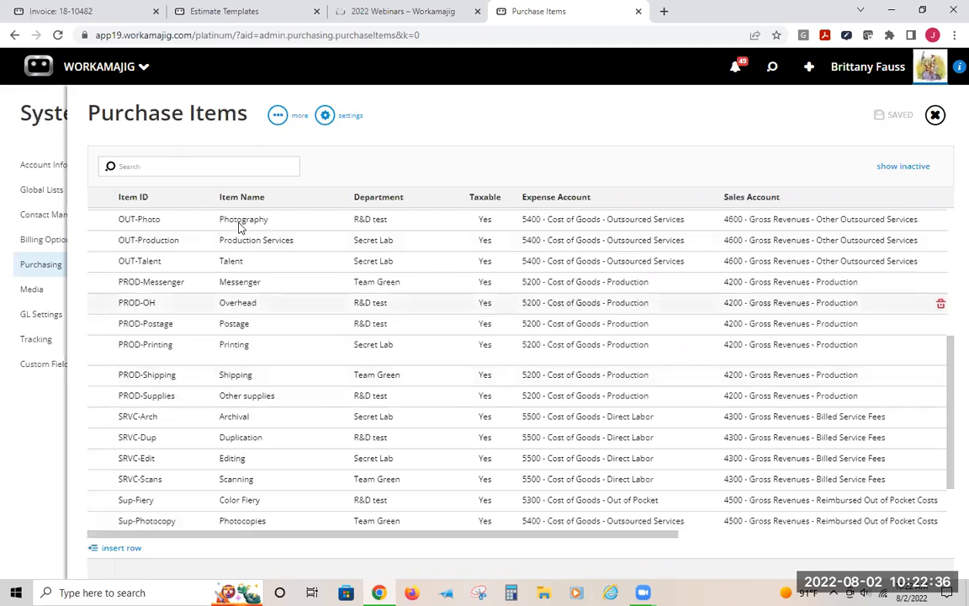
Expand the OOP-Phone purchase item's details, then collapse it and close the Purchase Items list
scroll(295, 253, "up", 3)
left_click(186, 341)
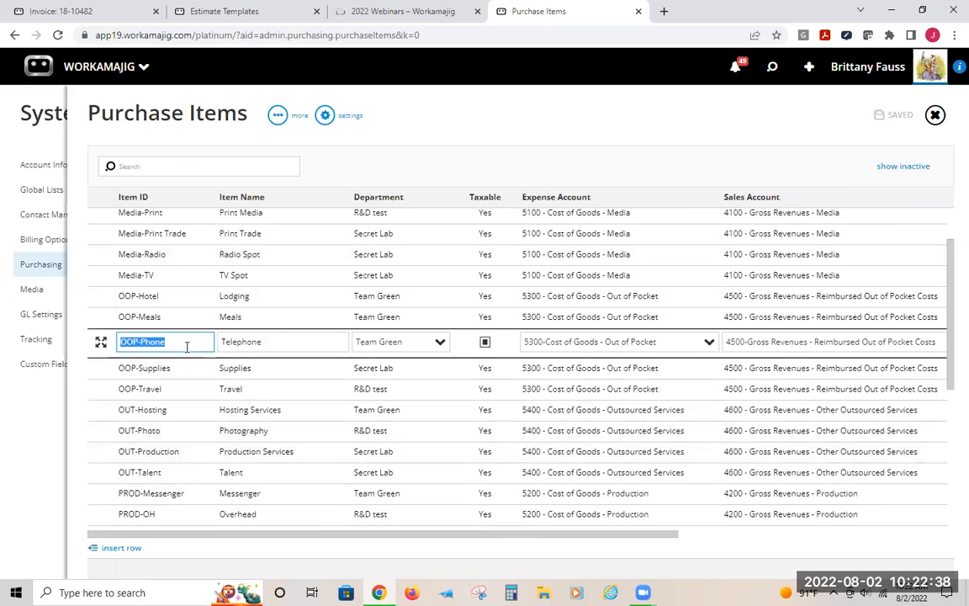
left_click(98, 341)
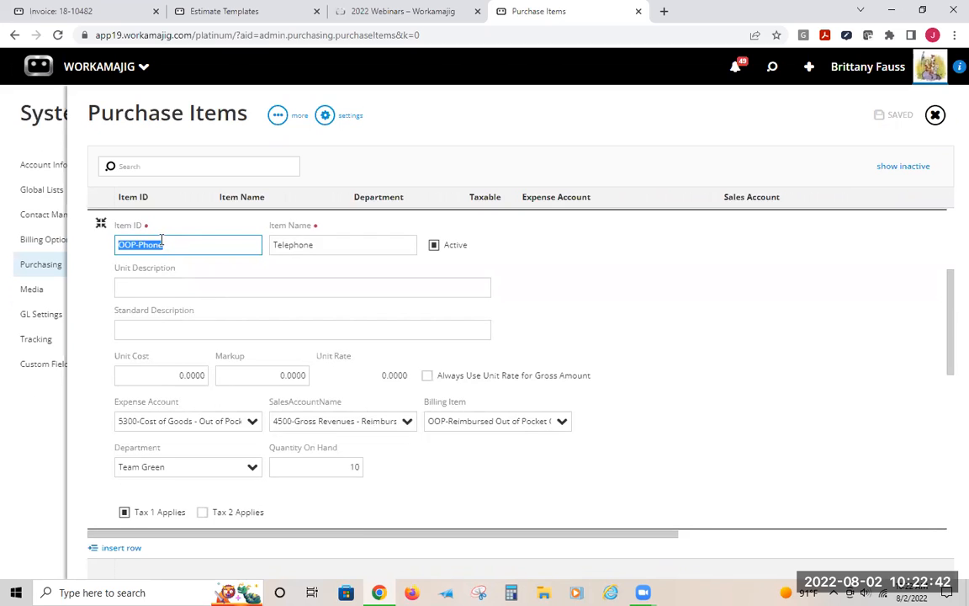
left_click(578, 110)
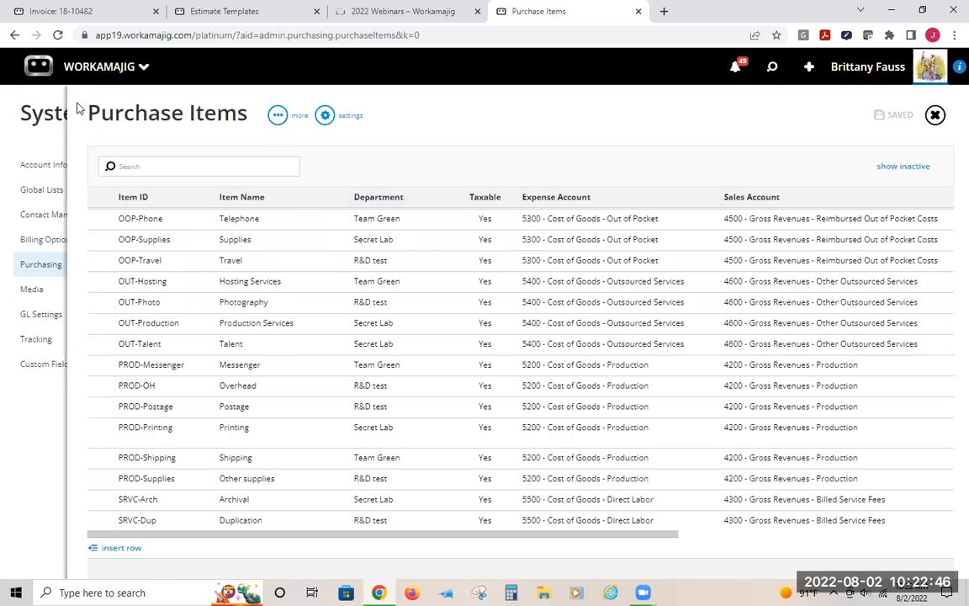
left_click(26, 89)
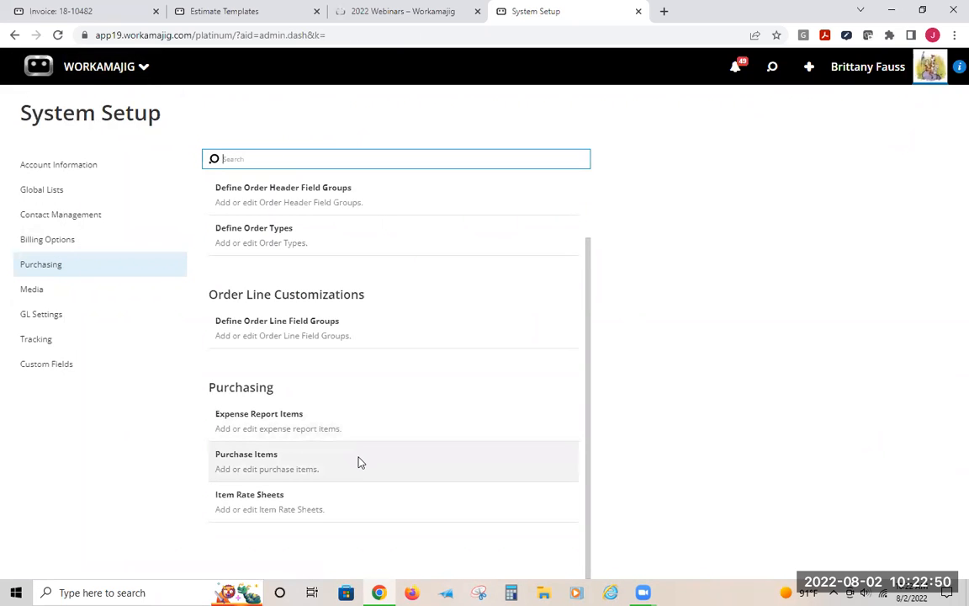
Return to Billing Options and open the Invoice and Estimate Layouts list
left_click(39, 240)
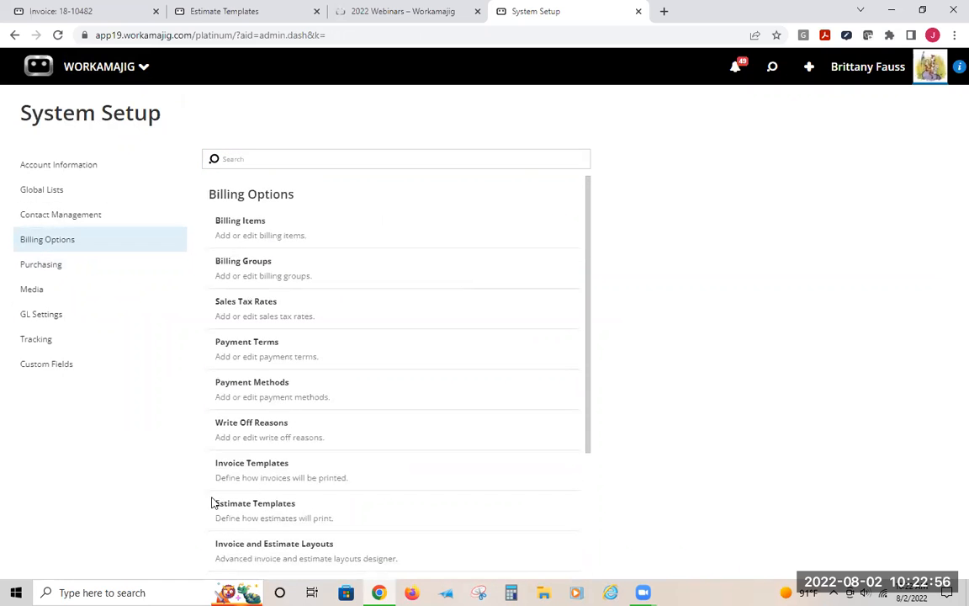
scroll(256, 457, "down", 2)
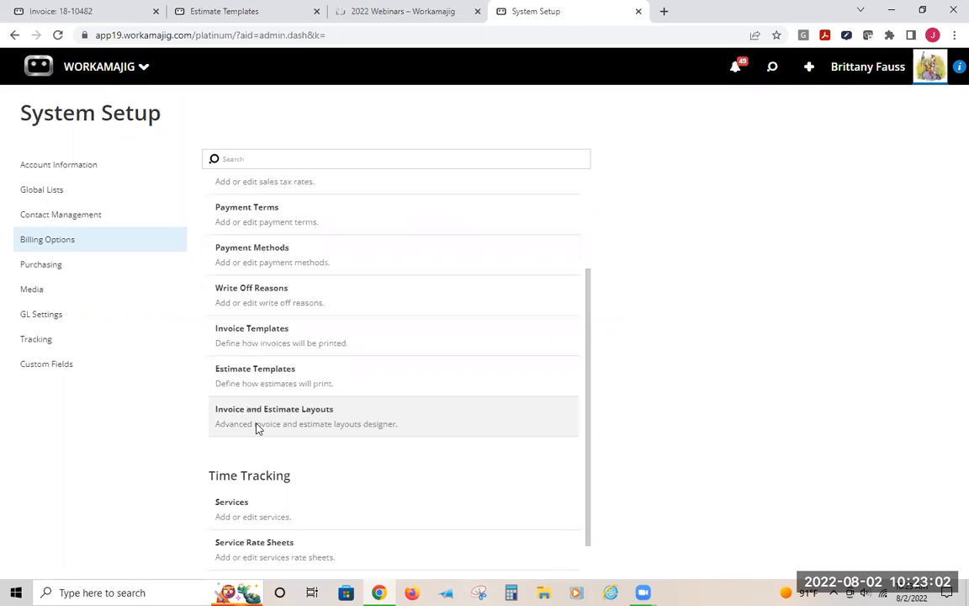
left_click(303, 431)
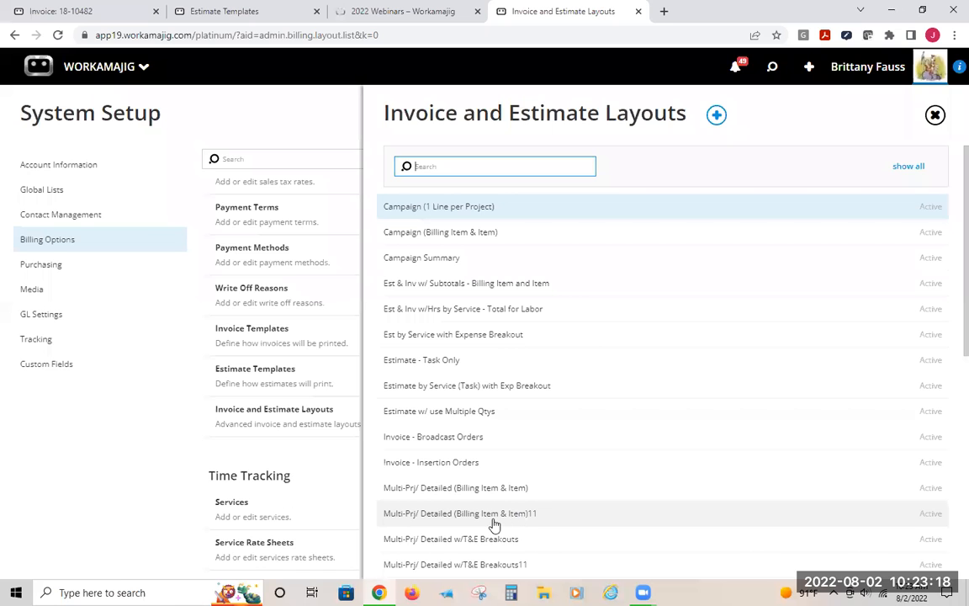
Switch to invoice 18-10482, open its Edit Details panel, and open the Layout choices
left_click(60, 10)
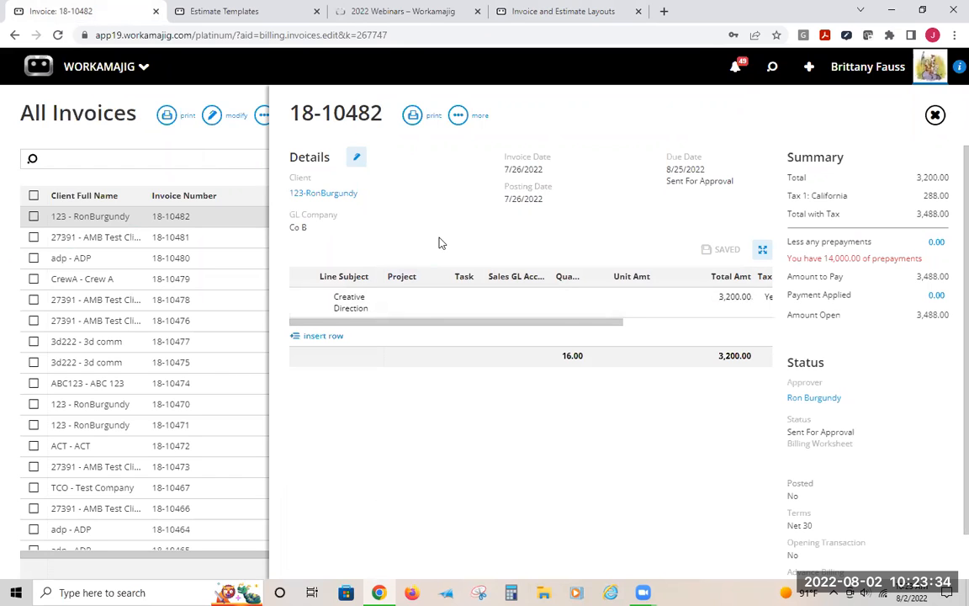
left_click(357, 157)
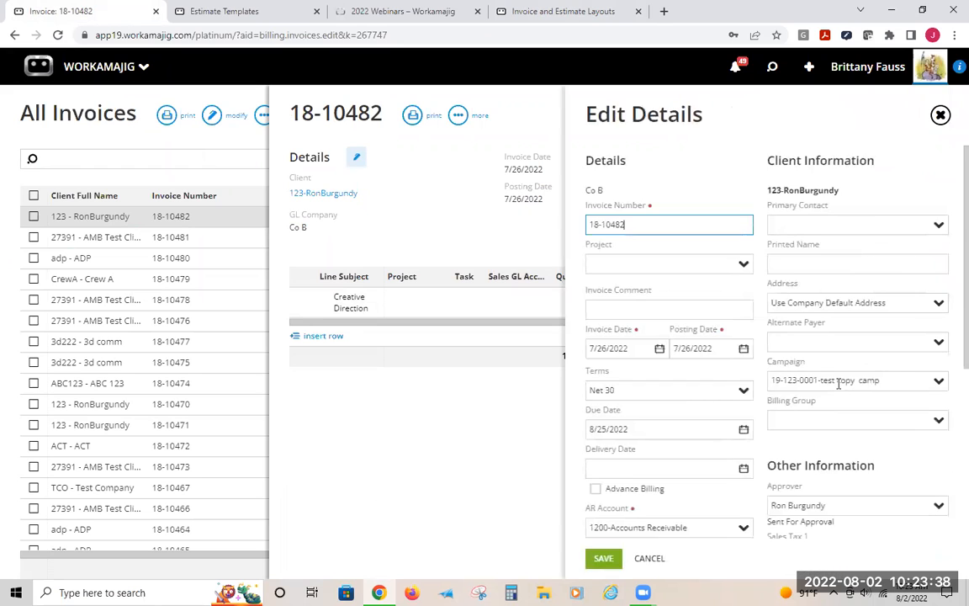
scroll(838, 383, "down", 4)
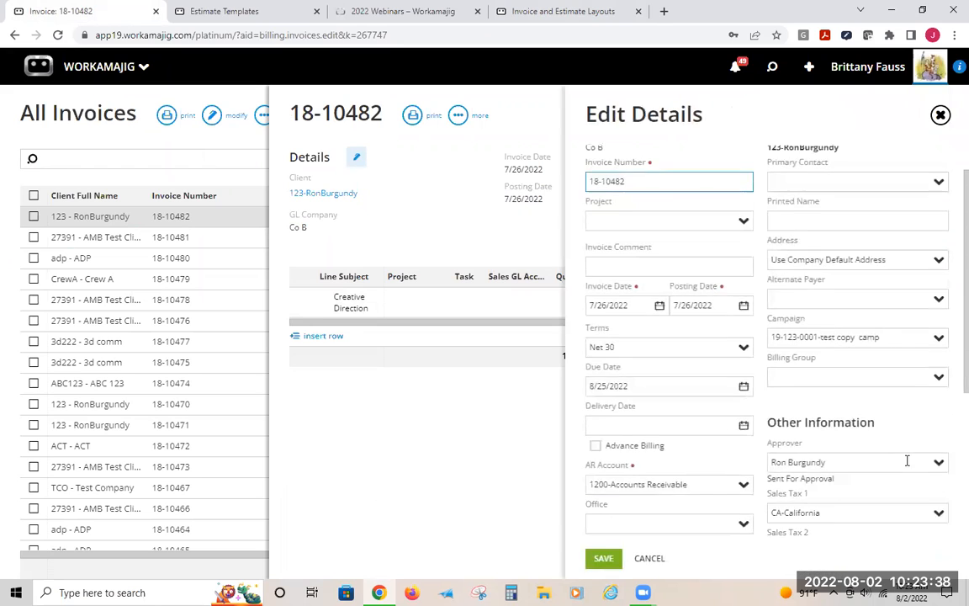
left_click(935, 335)
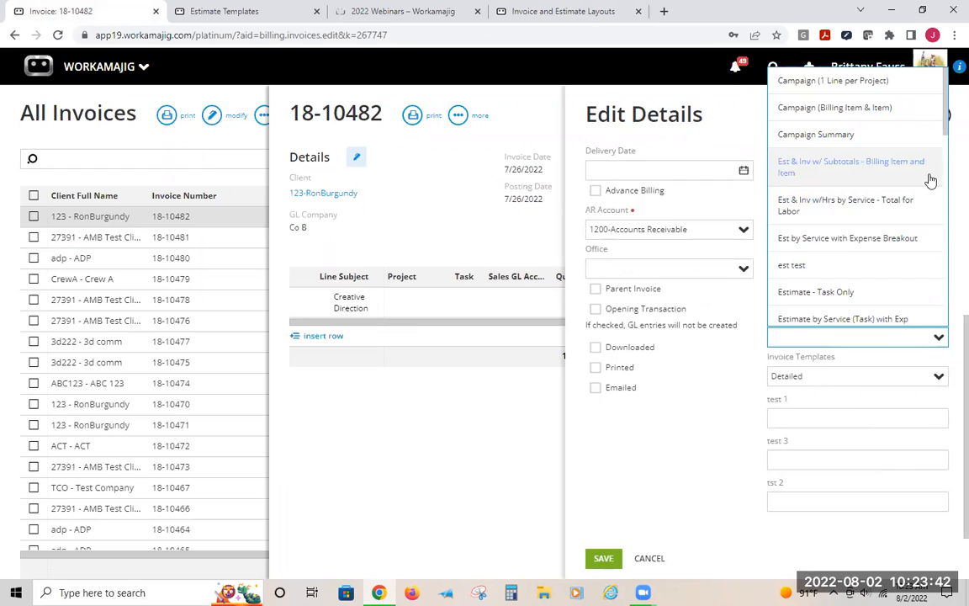
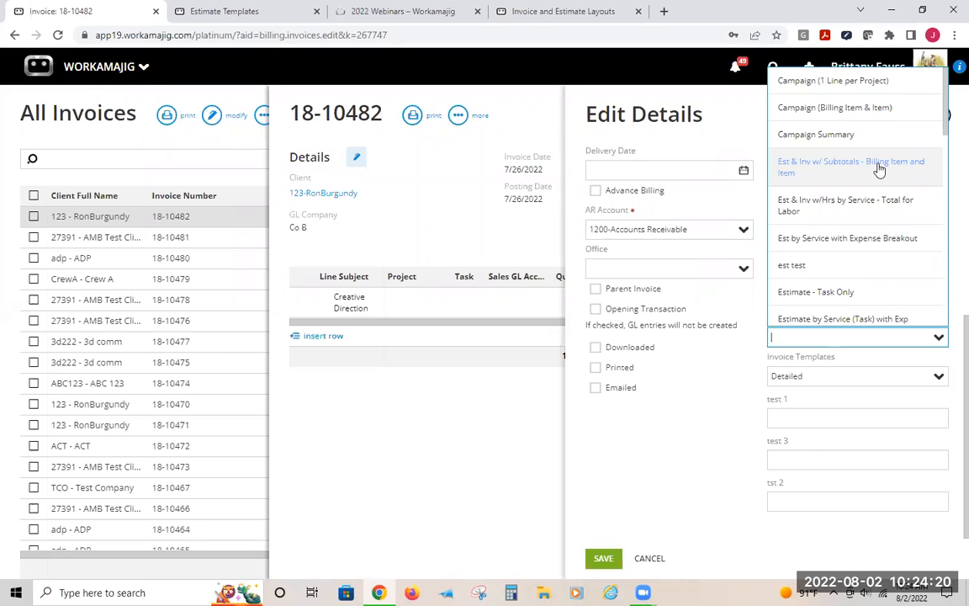
Set the invoice's layout to Est & Inv w/ Subtotals - Billing Item and Item and save the details
left_click(874, 168)
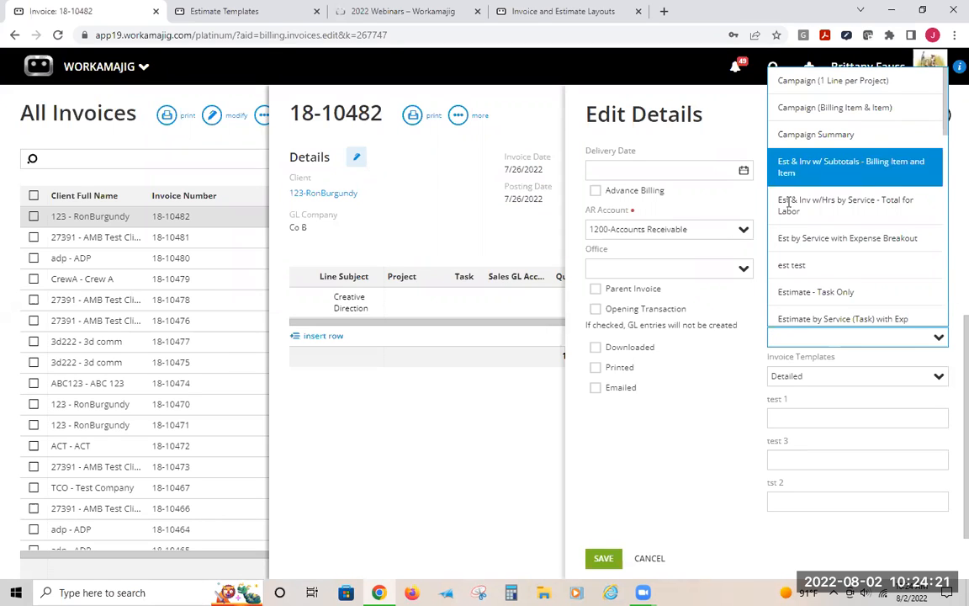
left_click(603, 559)
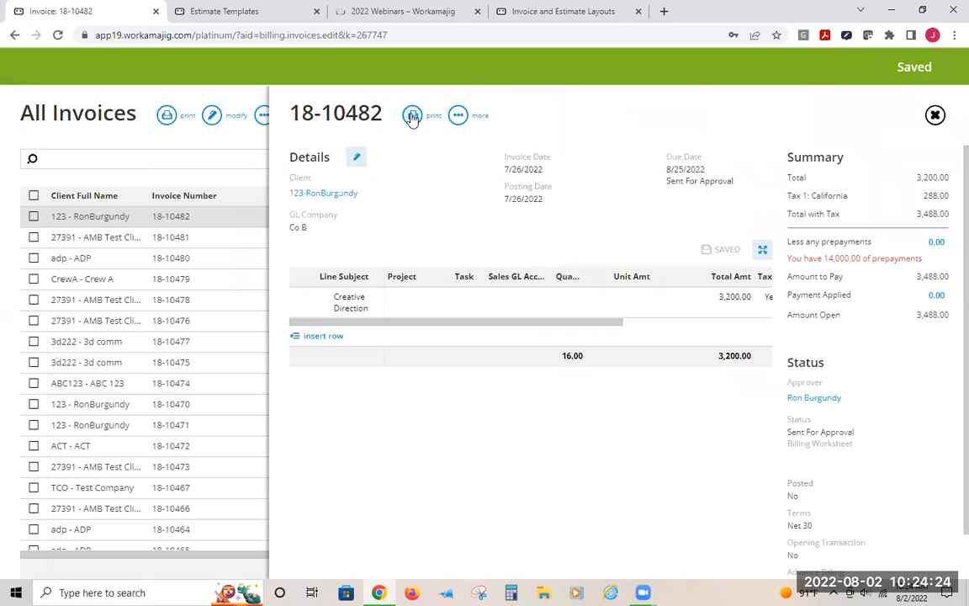
Print invoice 18-10482 and scroll through the printout preview
left_click(412, 116)
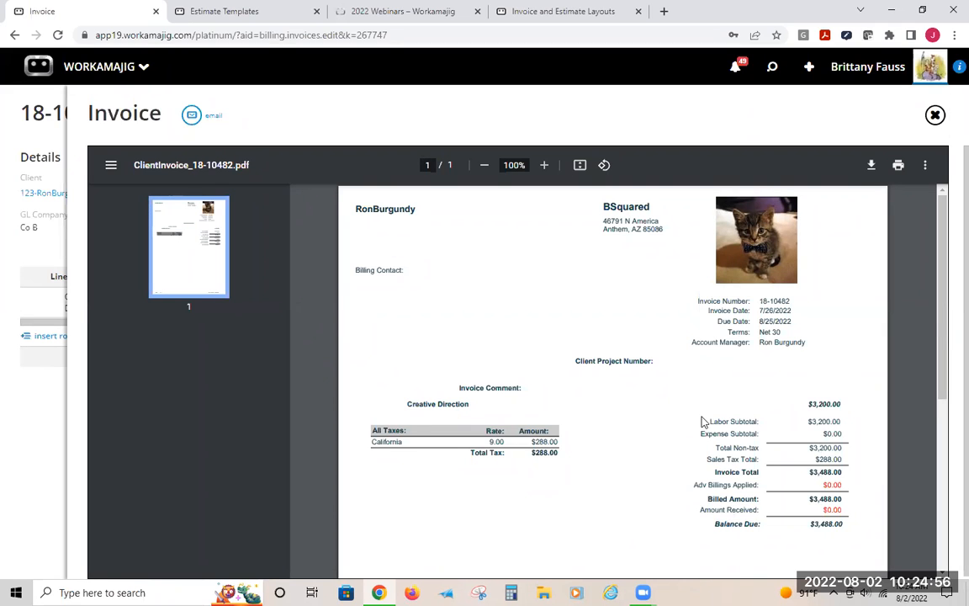
scroll(660, 429, "down", 3)
scroll(660, 429, "down", 2)
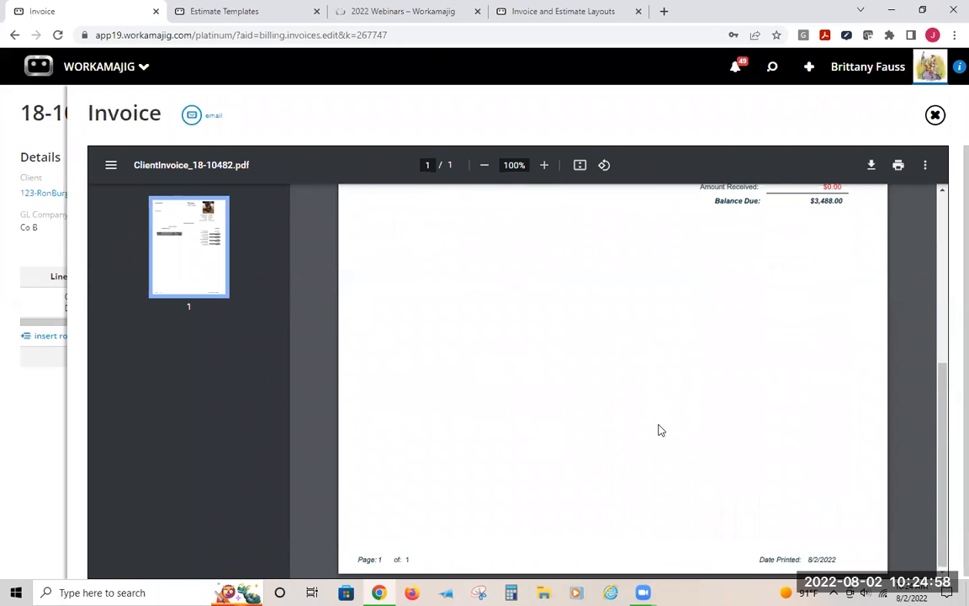
scroll(660, 427, "up", 5)
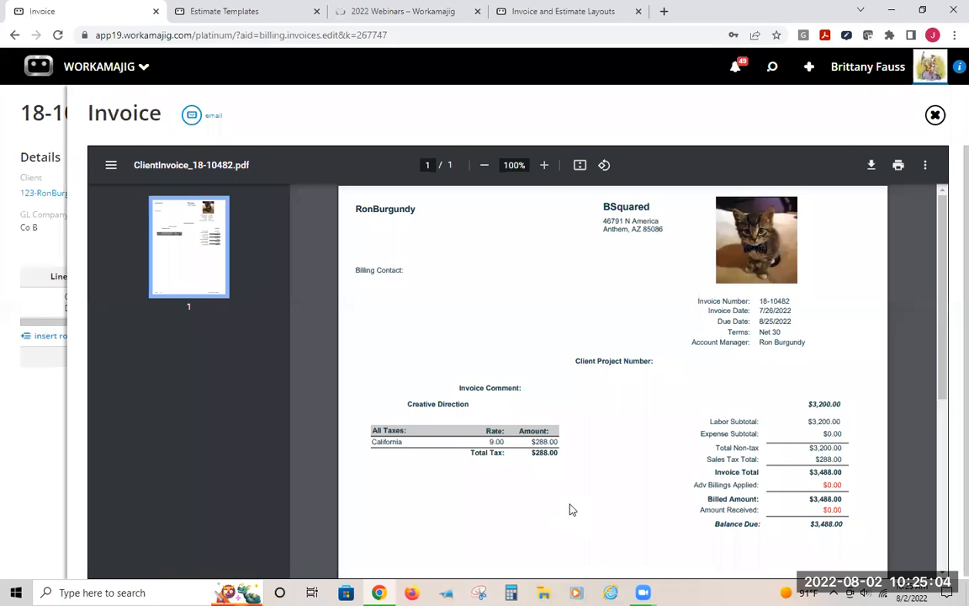
In the System Setup tab, open the Est & Inv w/ Subtotals - Billing Item and Item layout from Invoice and Estimate Layouts
left_click(207, 12)
left_click(339, 111)
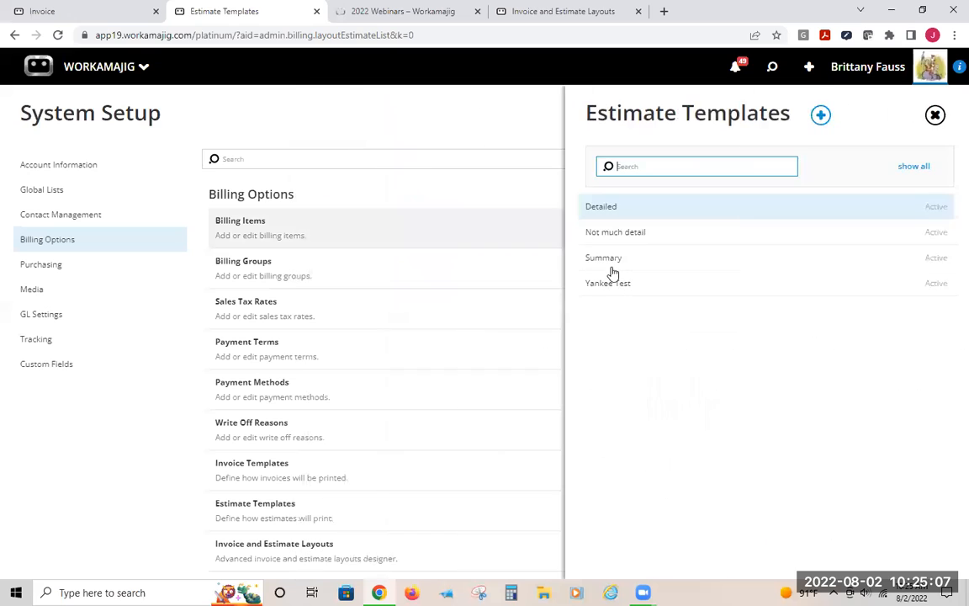
left_click(347, 97)
left_click(242, 562)
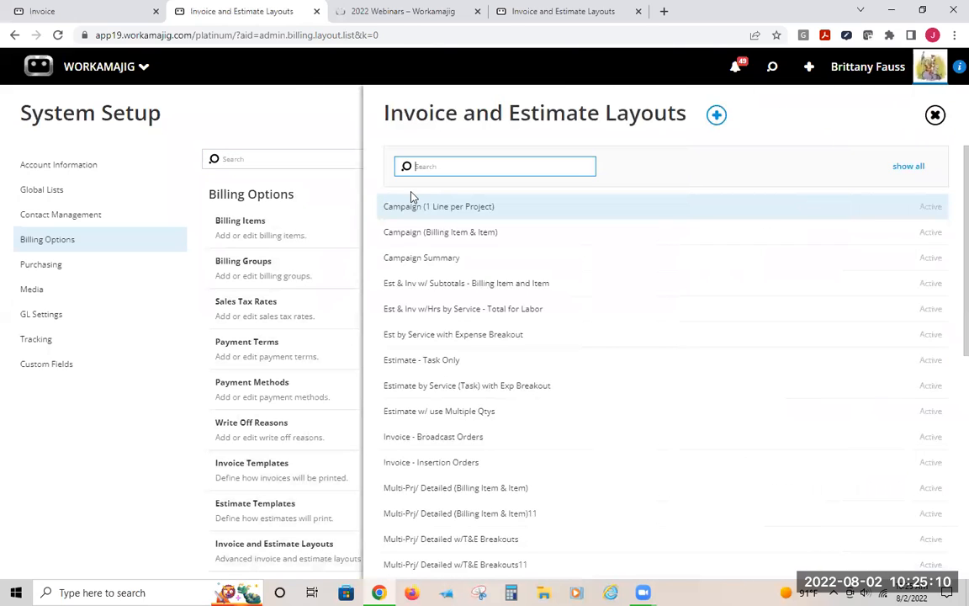
left_click(450, 281)
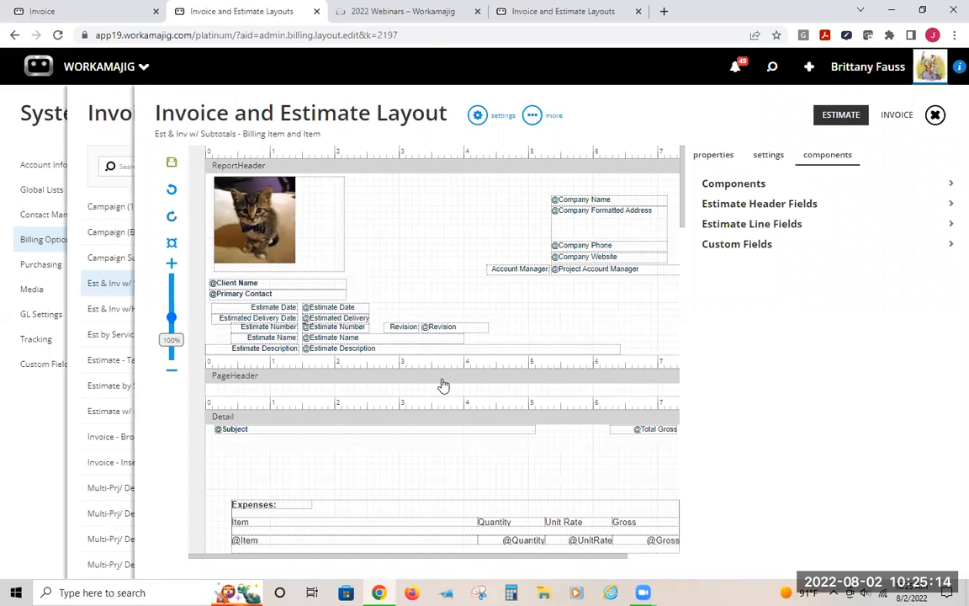
Back on the invoice, close the preview and open its assigned layout from the Edit Details panel
left_click(113, 11)
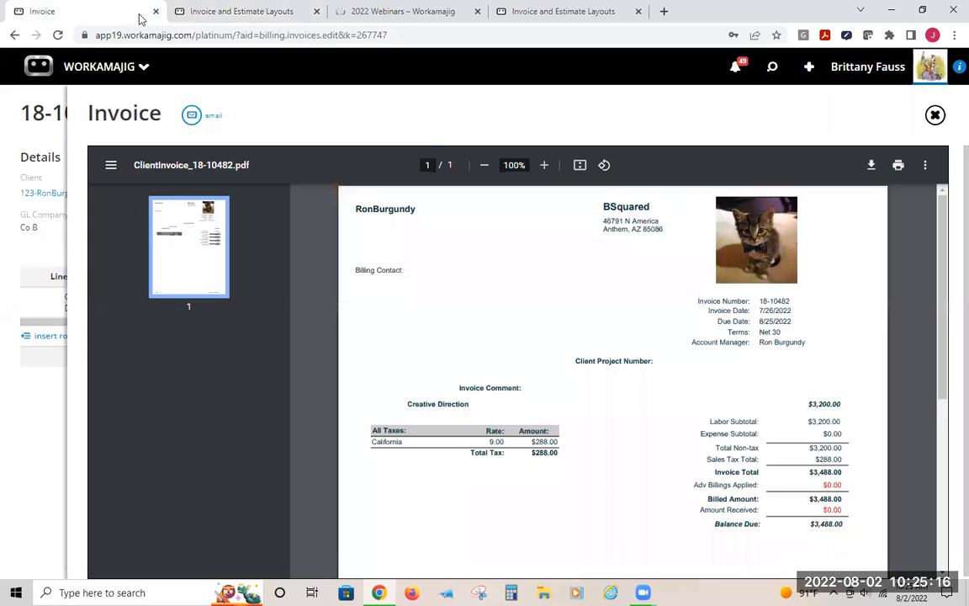
left_click(935, 116)
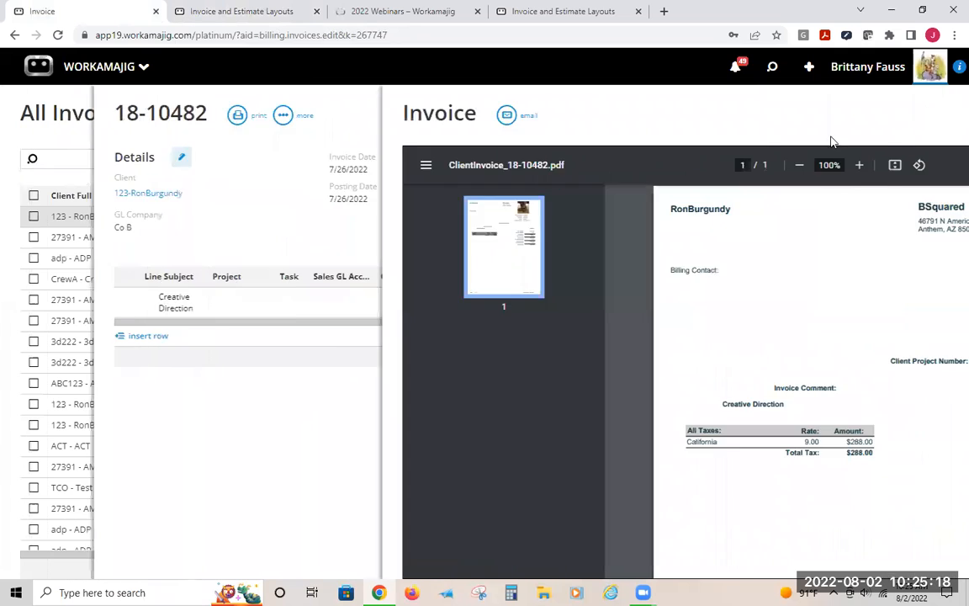
left_click(359, 159)
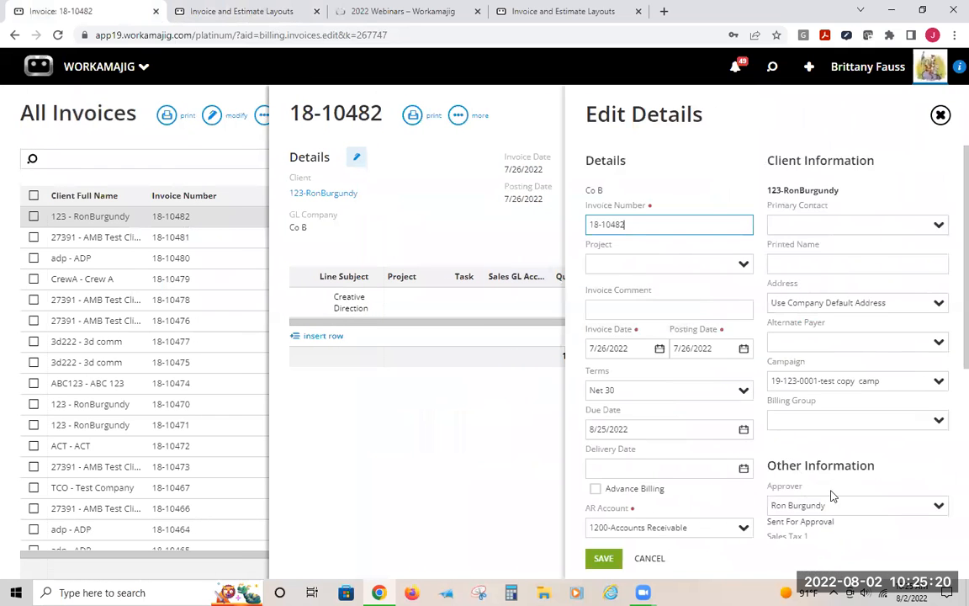
scroll(831, 481, "down", 3)
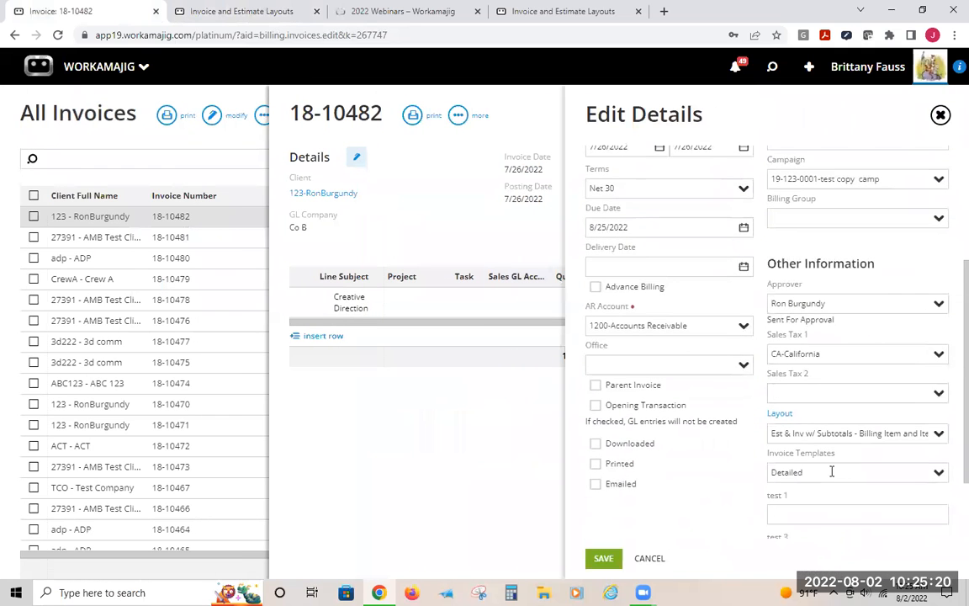
left_click(778, 414)
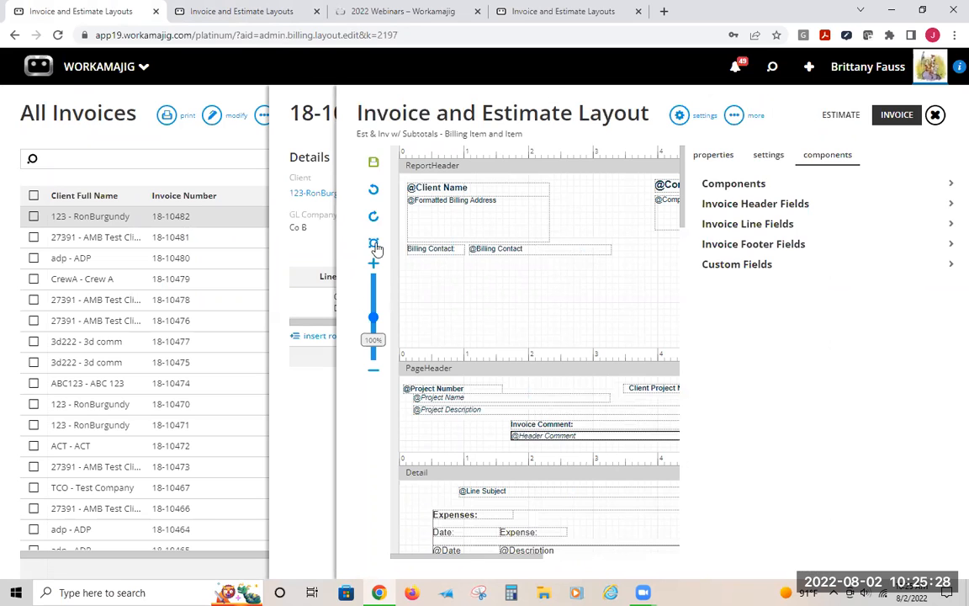
Compare the layout's estimate and invoice designs across both tabs, switching the designer to the Invoice view
left_click(228, 6)
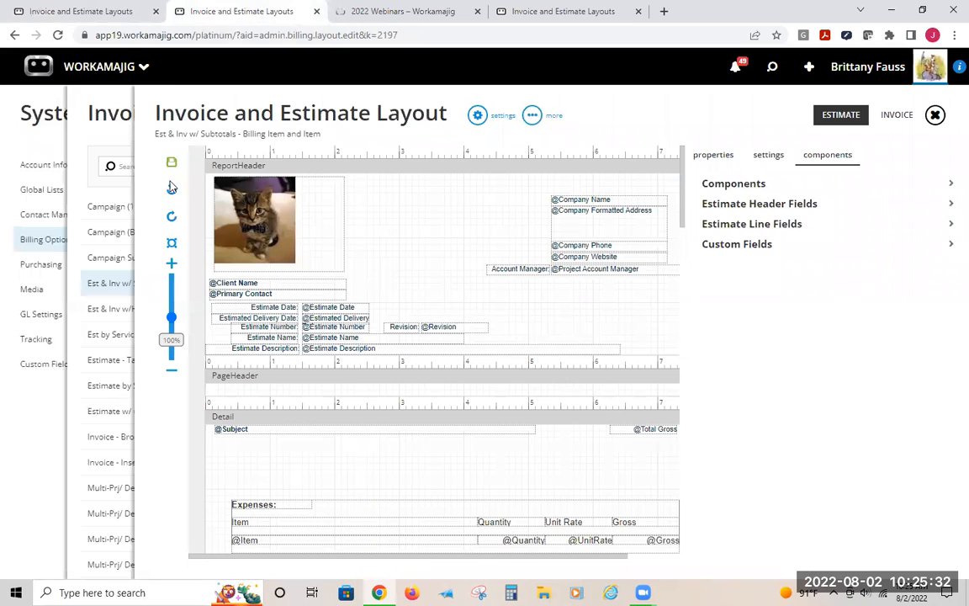
left_click(92, 11)
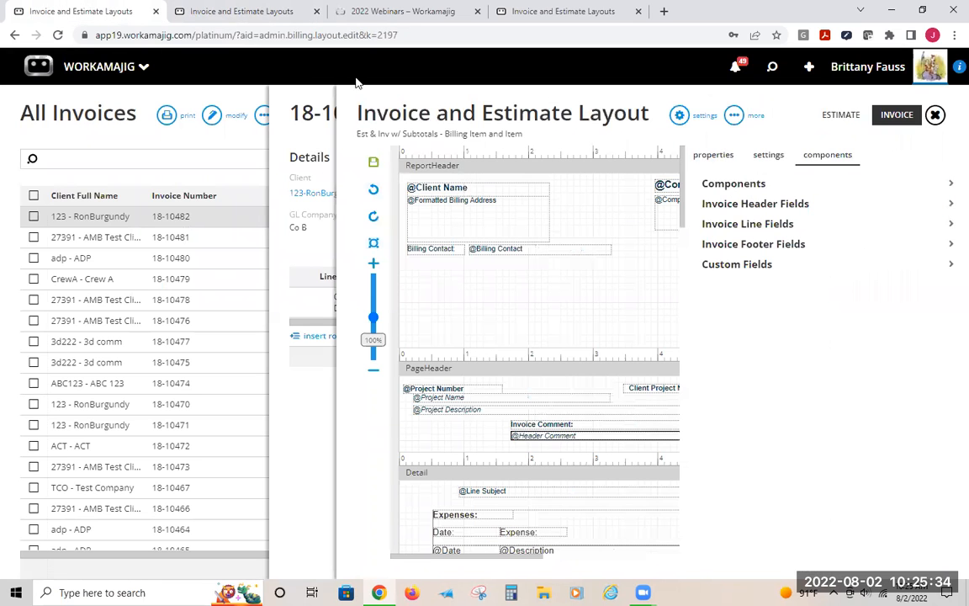
left_click(321, 453)
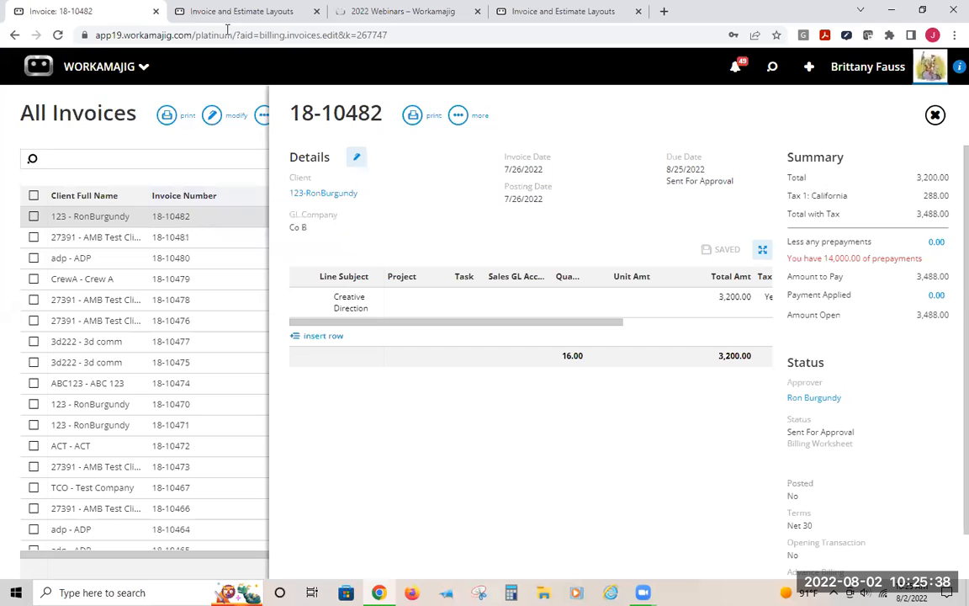
left_click(205, 12)
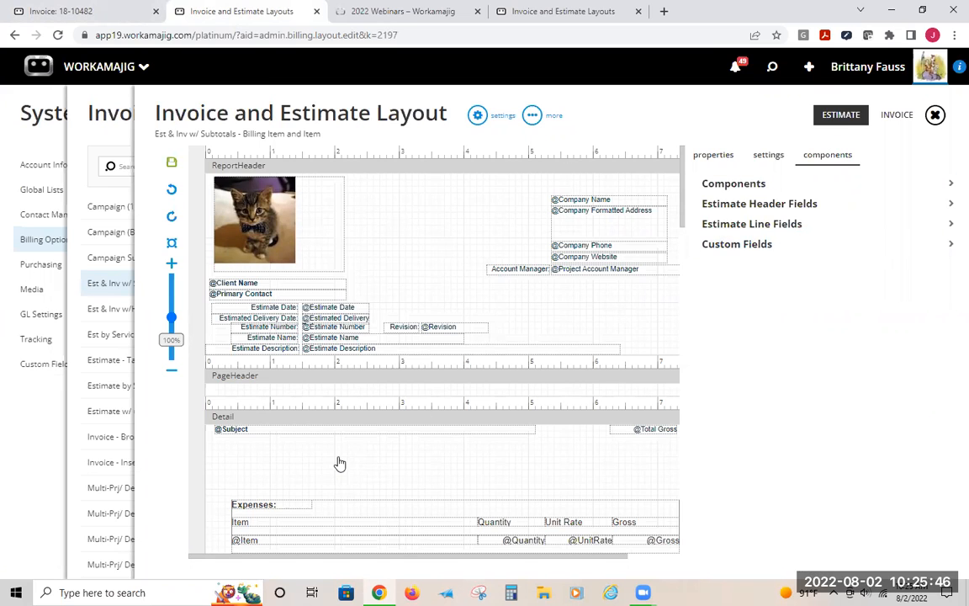
scroll(338, 460, "down", 2)
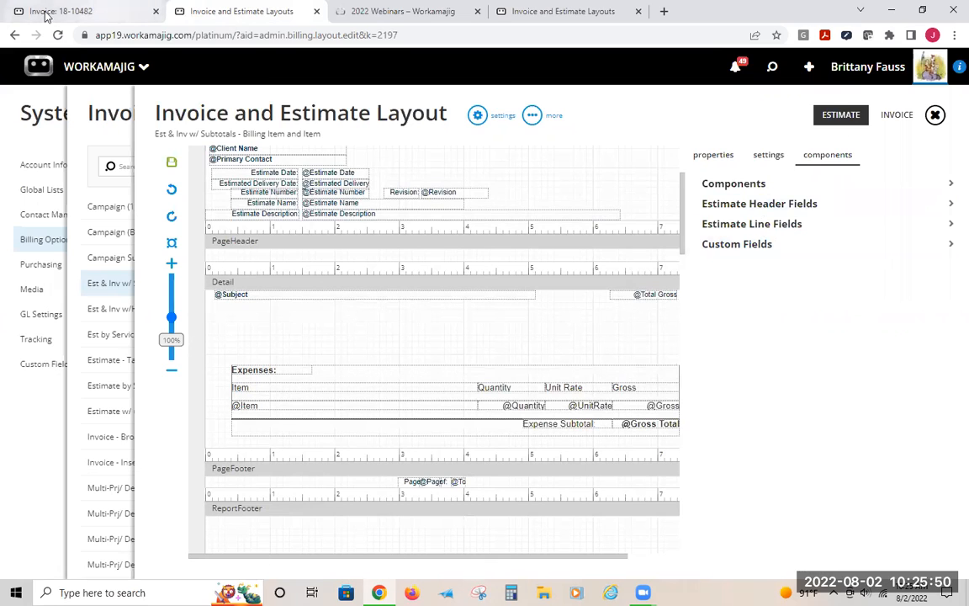
left_click(897, 114)
scroll(488, 148, "up", 2)
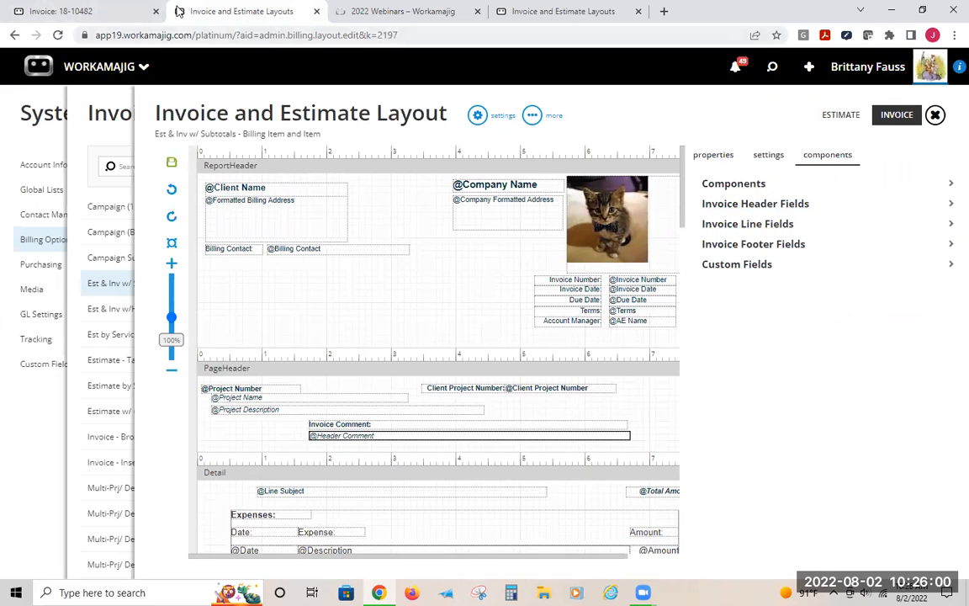
left_click(98, 14)
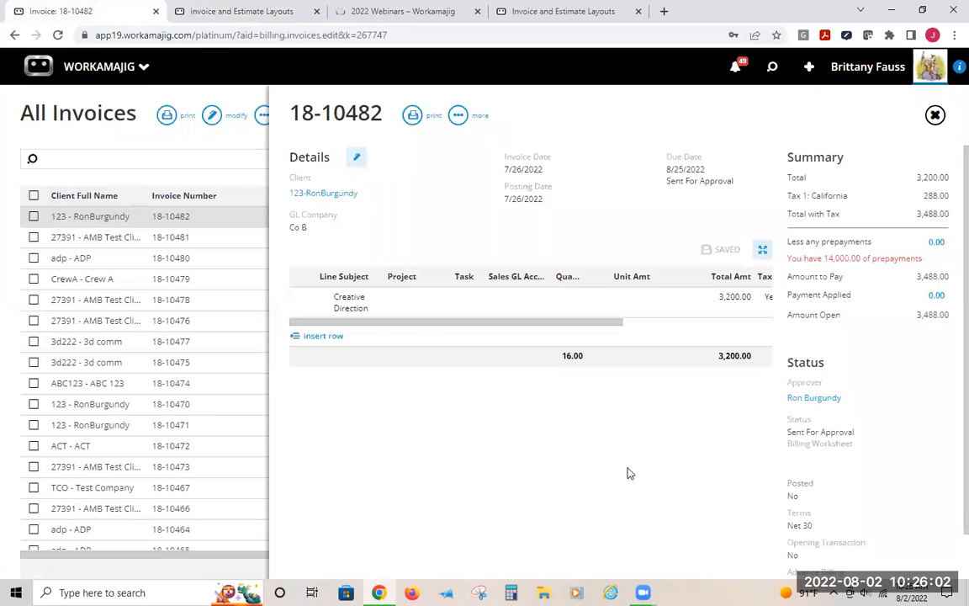
Change the invoice's layout to Est & Inv w/Hrs by Service - Total for Labor and save
left_click(356, 157)
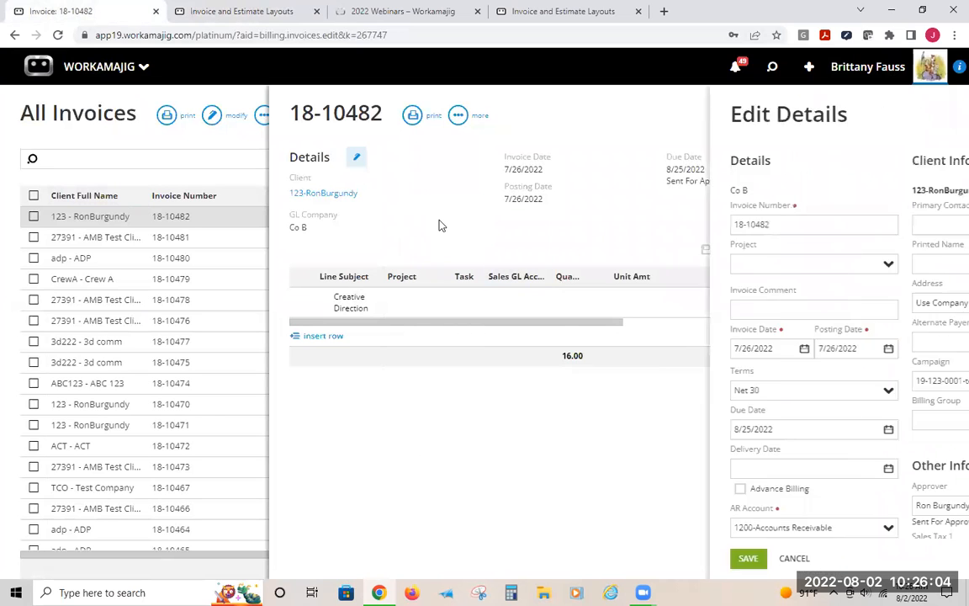
scroll(854, 454, "down", 3)
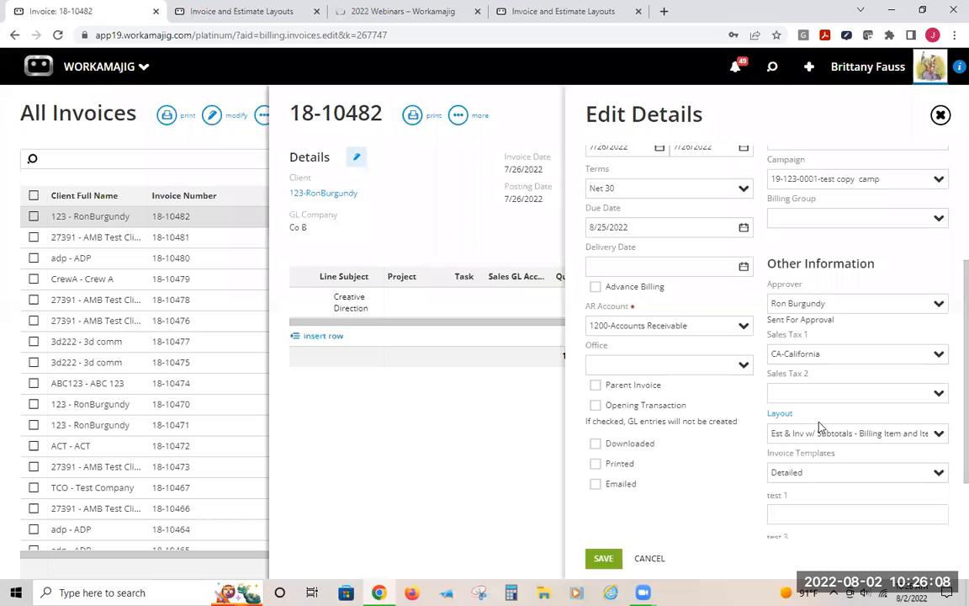
left_click(938, 435)
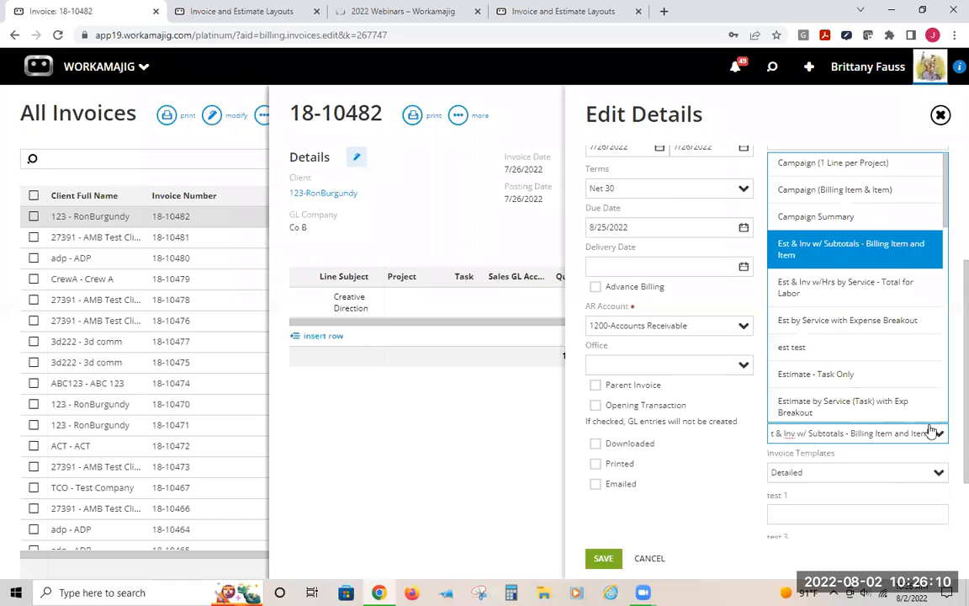
left_click(843, 307)
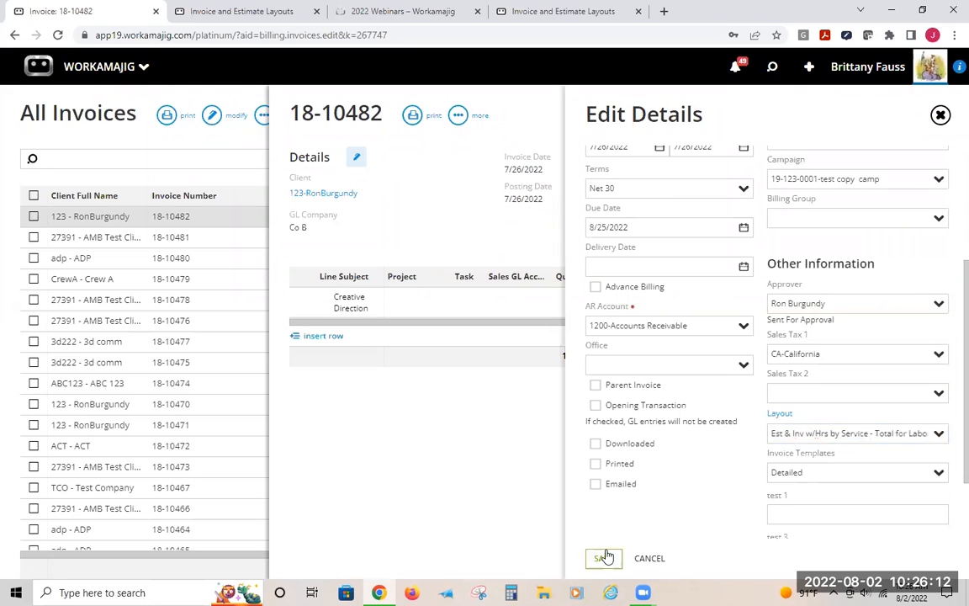
left_click(603, 558)
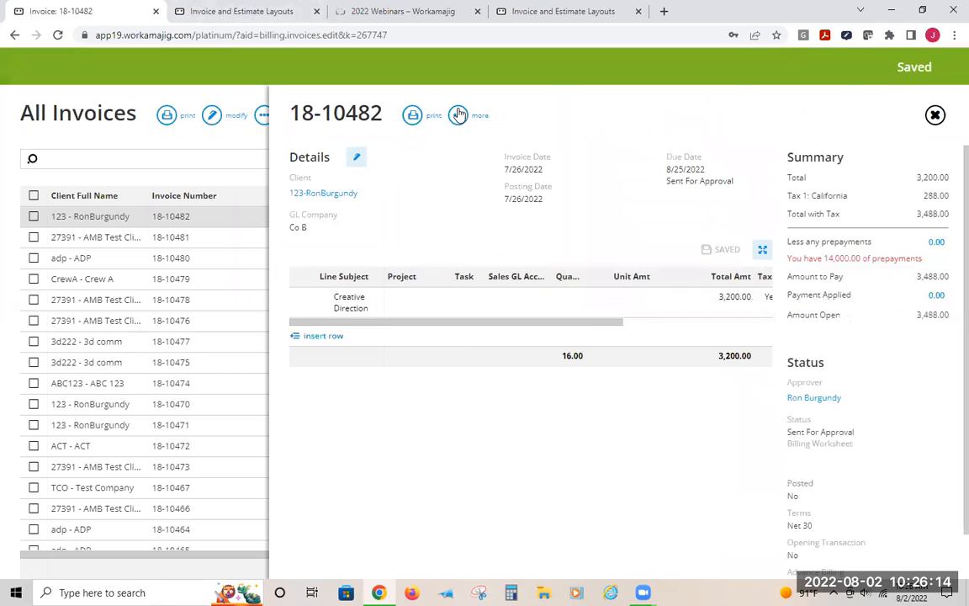
Print the invoice again, scroll through the new printout preview, and close it
left_click(412, 115)
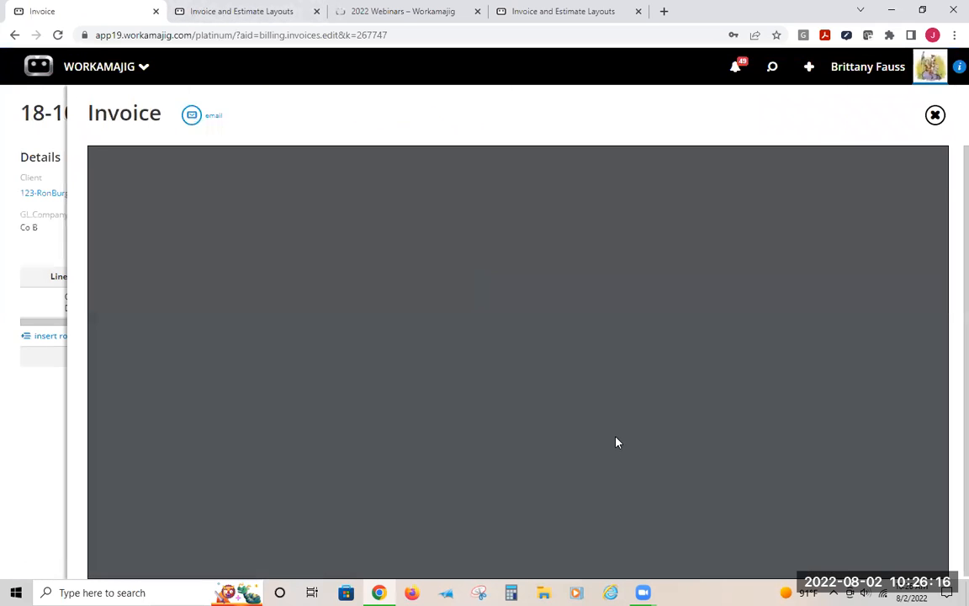
scroll(608, 359, "down", 2)
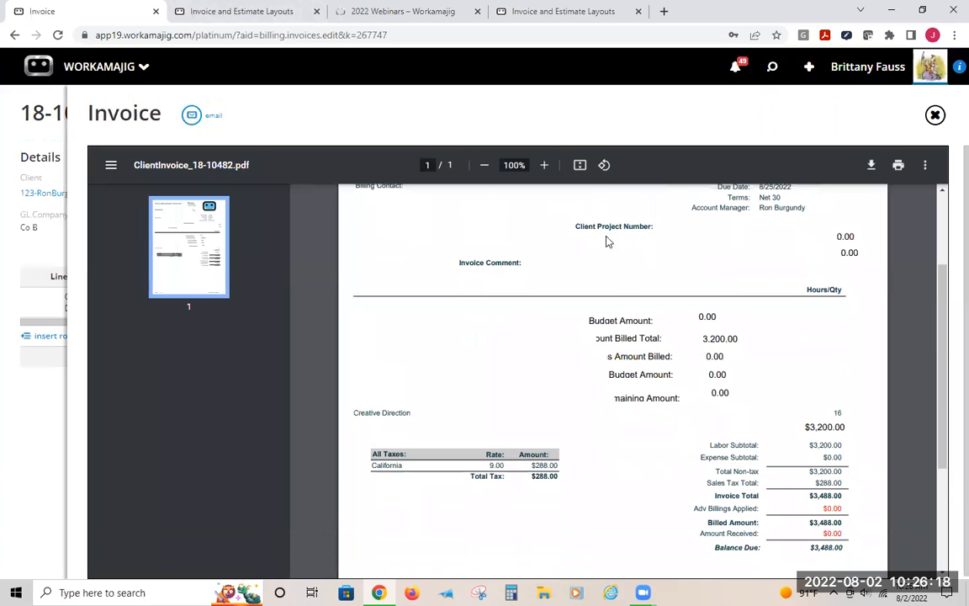
scroll(677, 366, "up", 1)
scroll(680, 367, "up", 3)
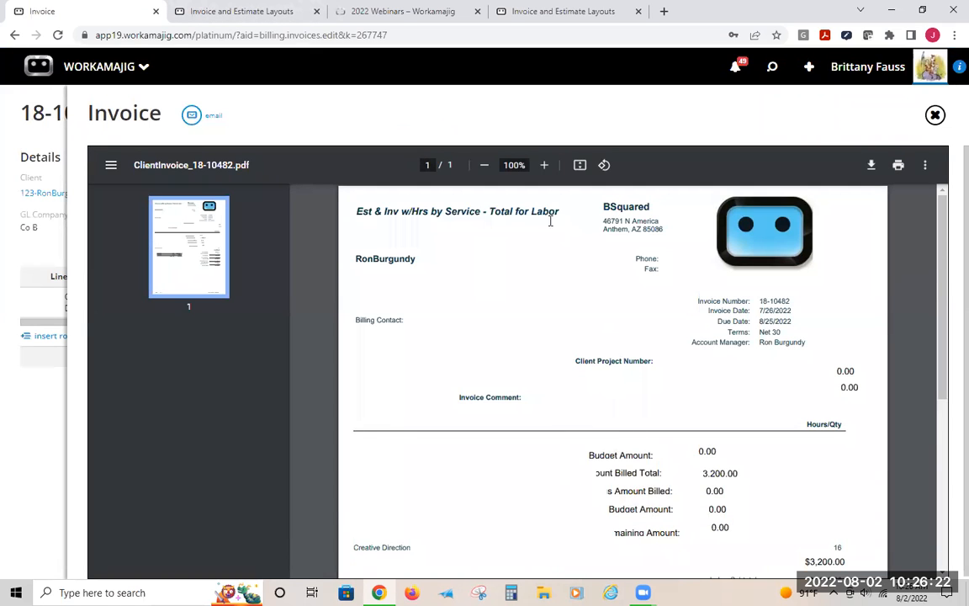
scroll(551, 329, "down", 3)
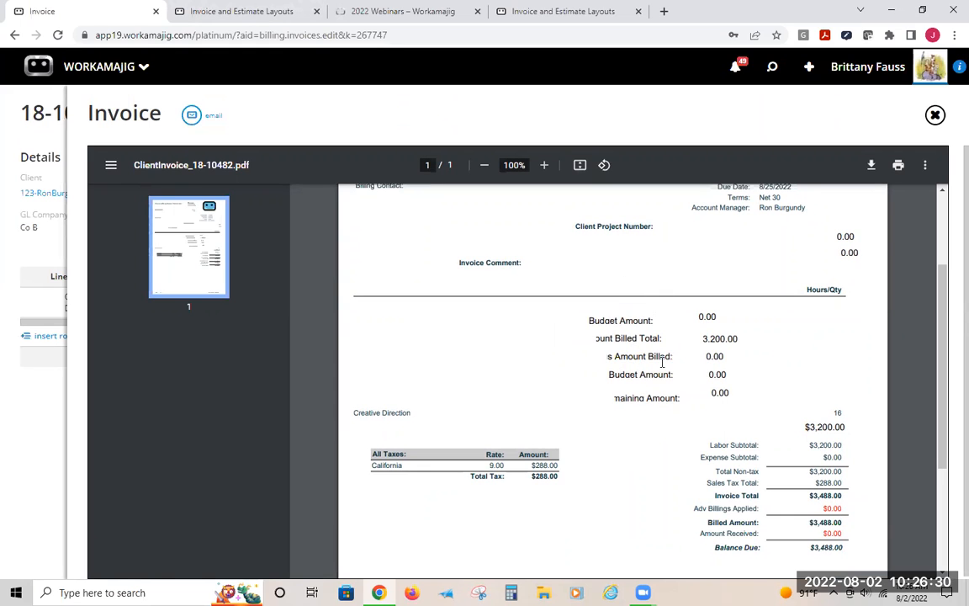
scroll(647, 345, "up", 2)
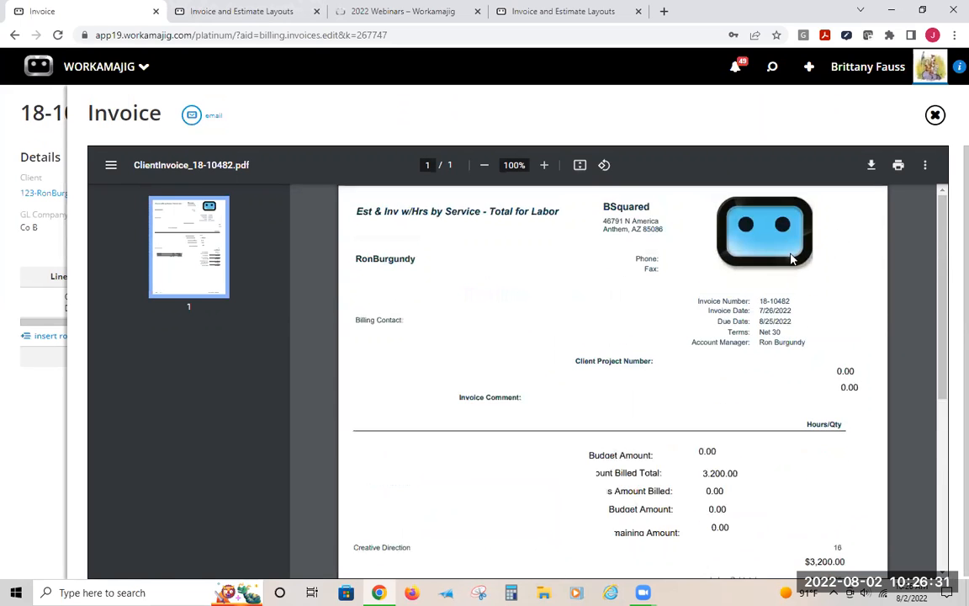
left_click(934, 114)
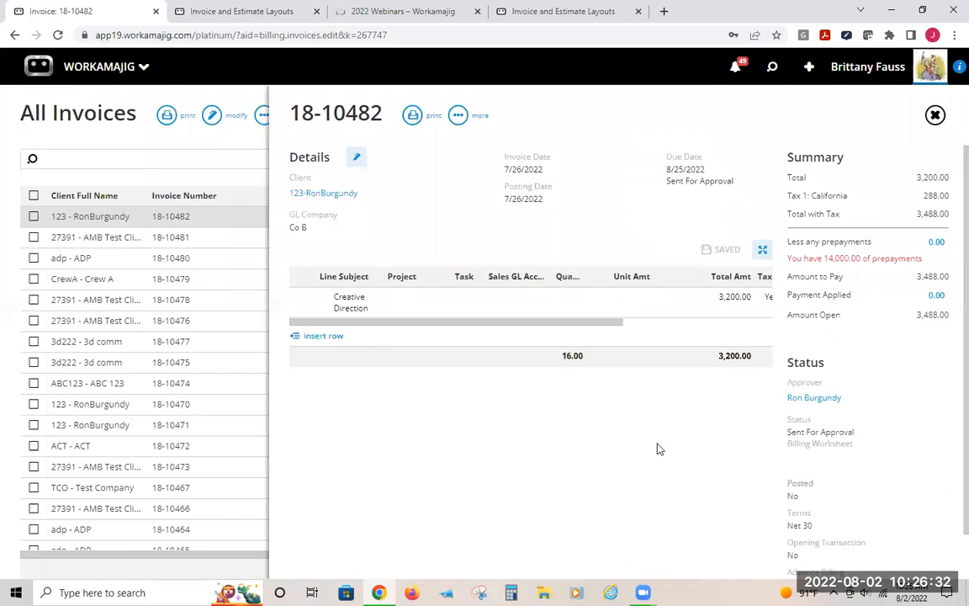
Browse the list of available layouts in the invoice's Layout field without changing it
left_click(357, 156)
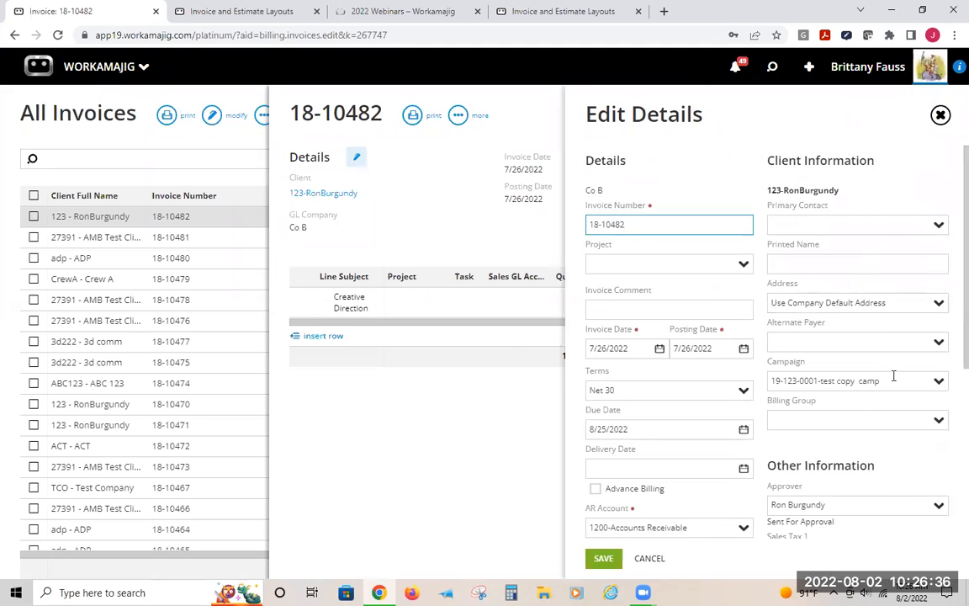
scroll(945, 454, "down", 2)
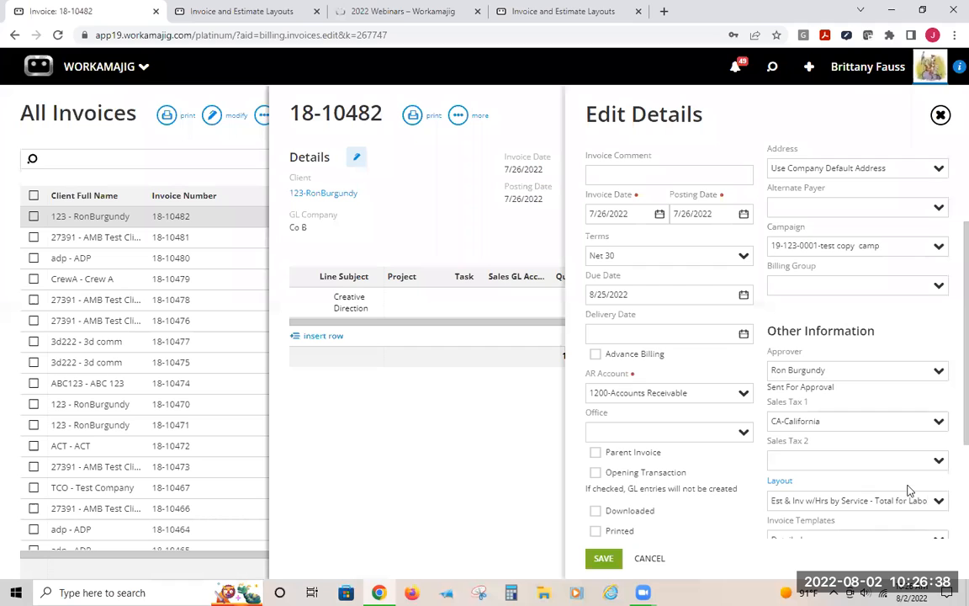
left_click(932, 501)
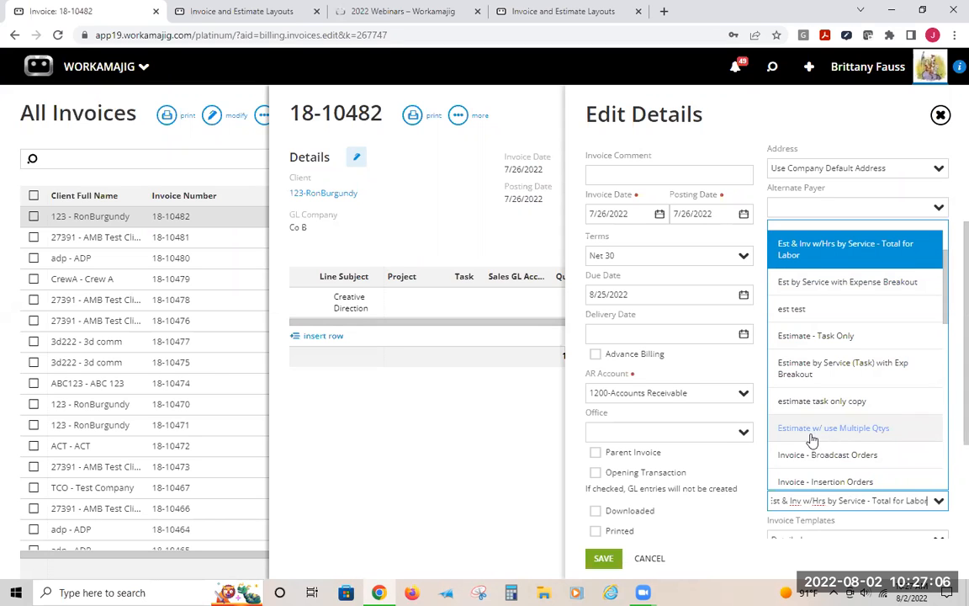
scroll(831, 429, "down", 3)
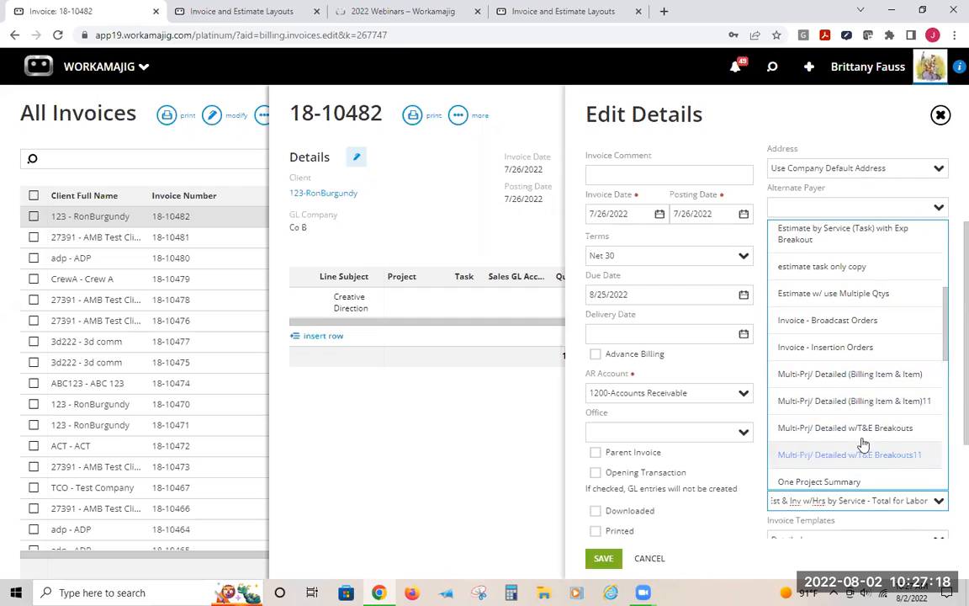
scroll(871, 443, "down", 1)
scroll(870, 444, "down", 5)
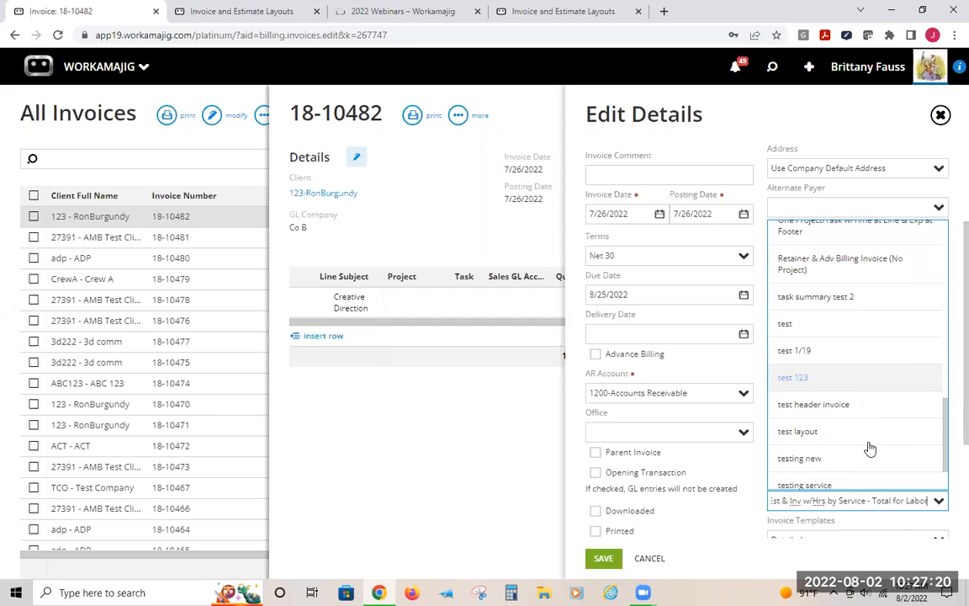
scroll(870, 448, "up", 6)
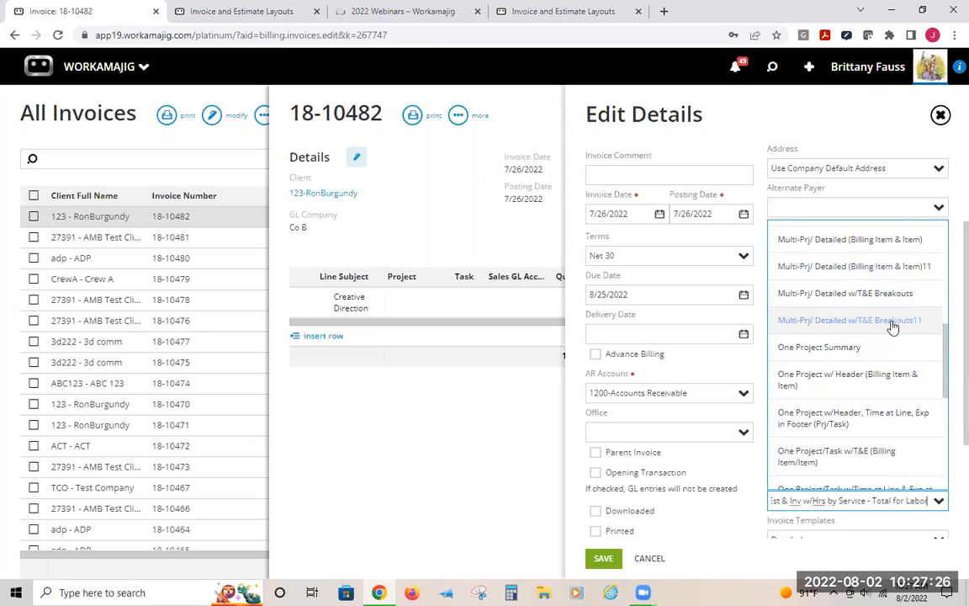
left_click(741, 121)
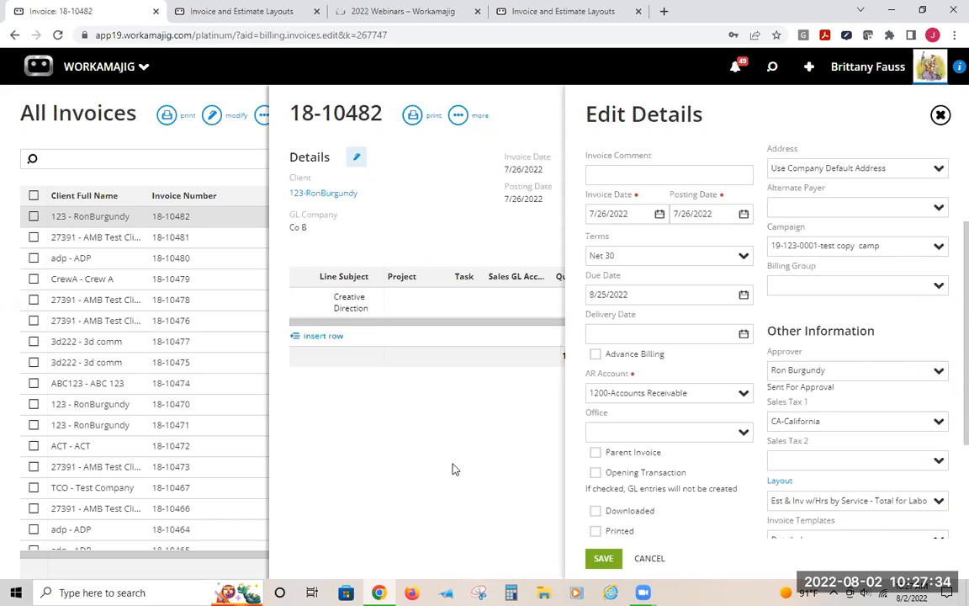
Return to the layouts list and start copying an existing layout, naming the new layout webinar test
left_click(216, 12)
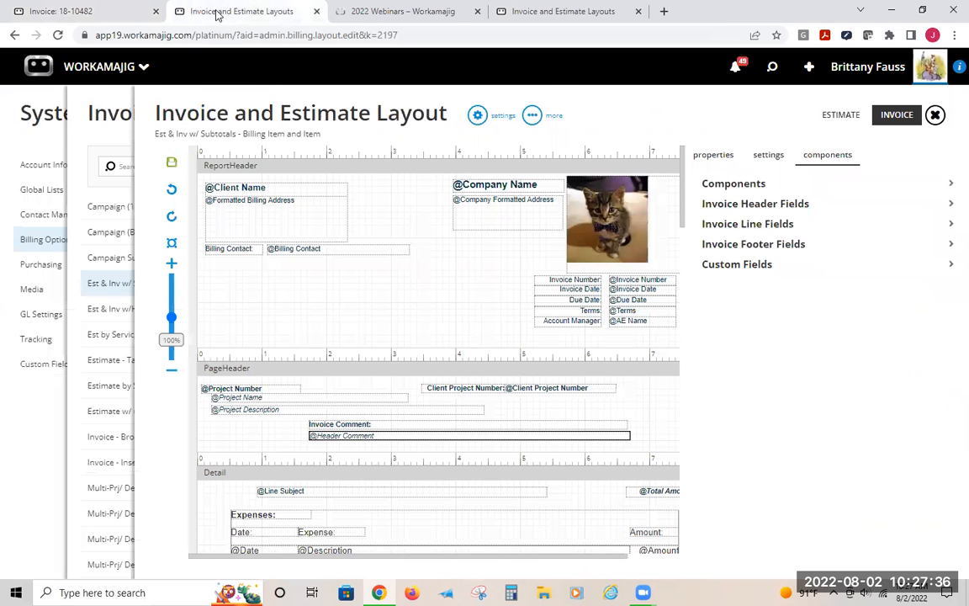
left_click(116, 112)
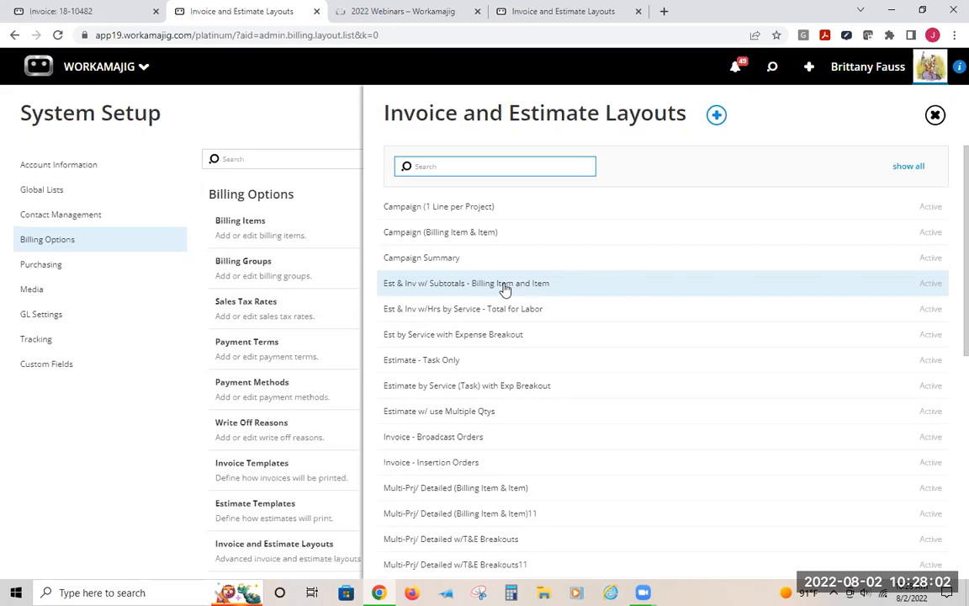
left_click(517, 85)
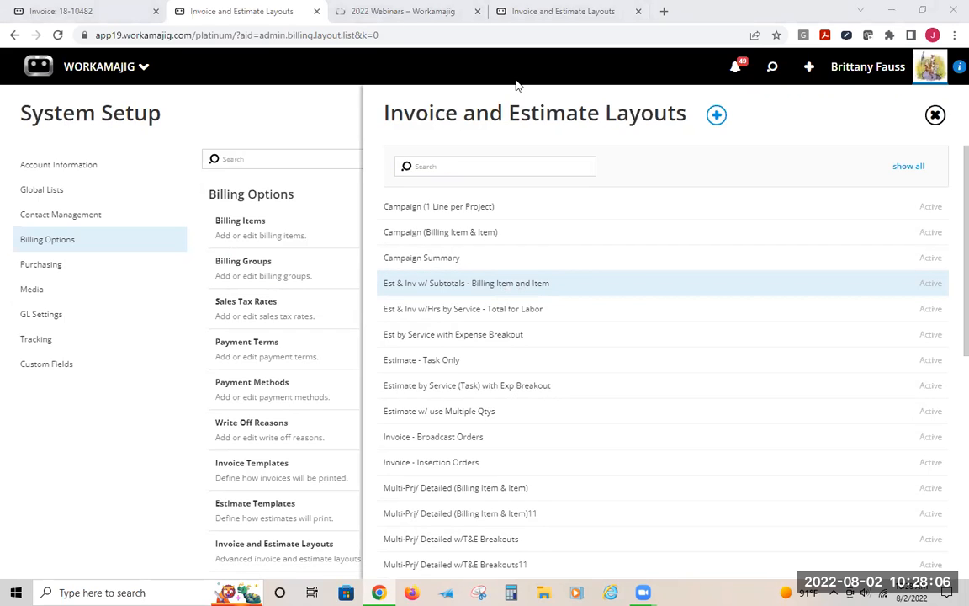
left_click(822, 125)
left_click(714, 116)
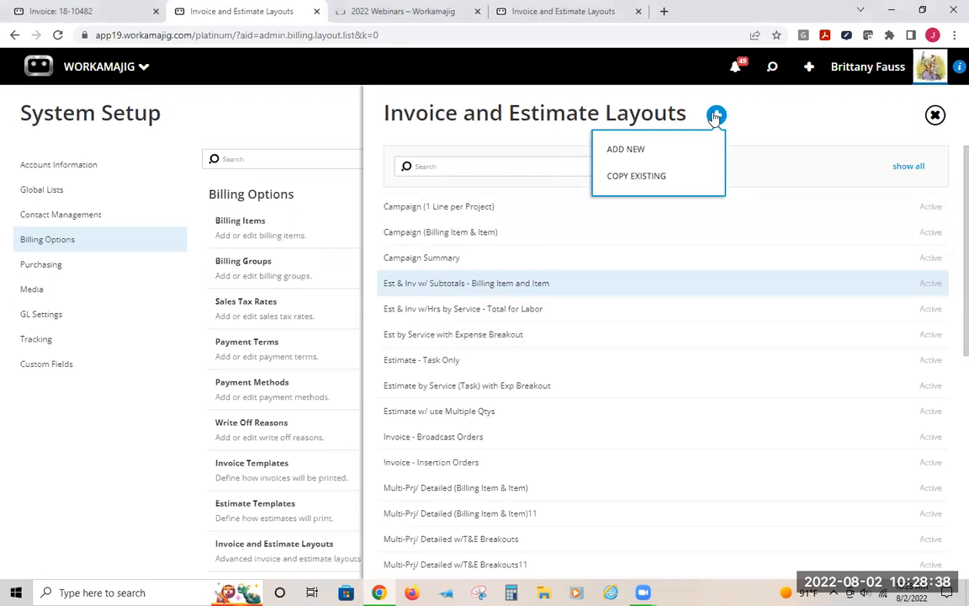
left_click(637, 178)
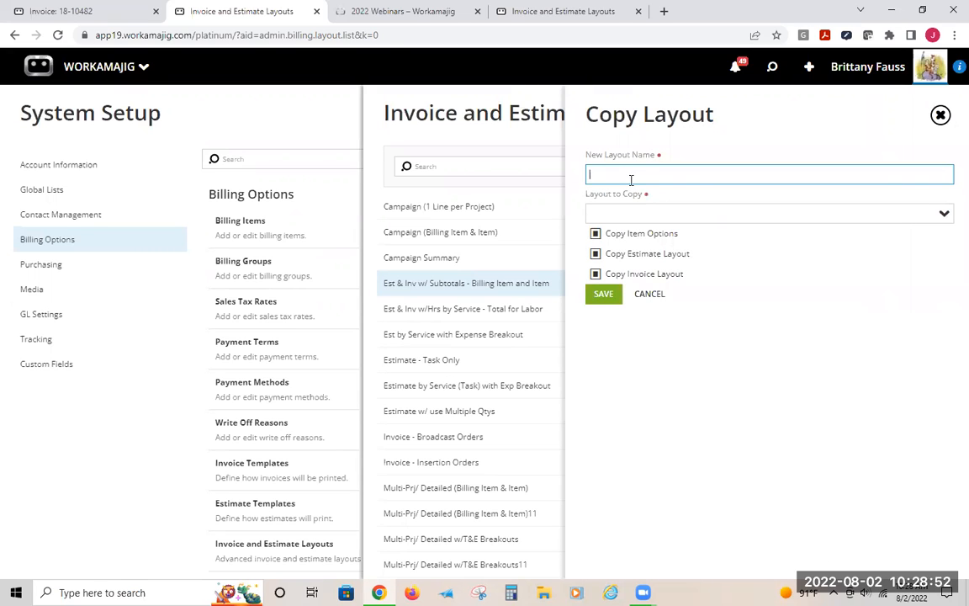
type("webinar")
left_click(625, 208)
left_click(633, 178)
type("test")
Choose Est & Inv w/ Subtotals - Billing Item and Item as the layout to copy and save the copy
left_click(946, 214)
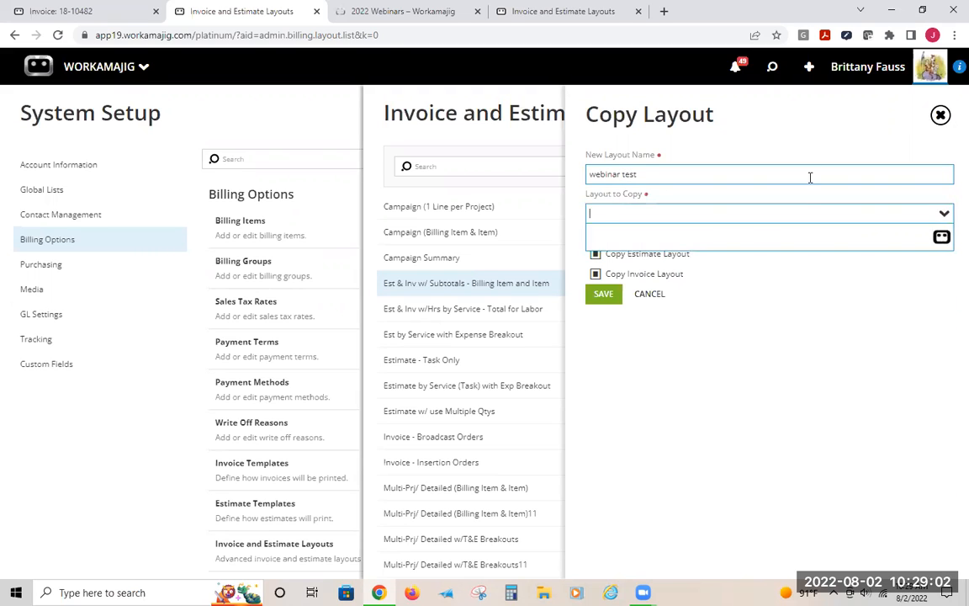
scroll(732, 430, "down", 3)
scroll(733, 430, "down", 10)
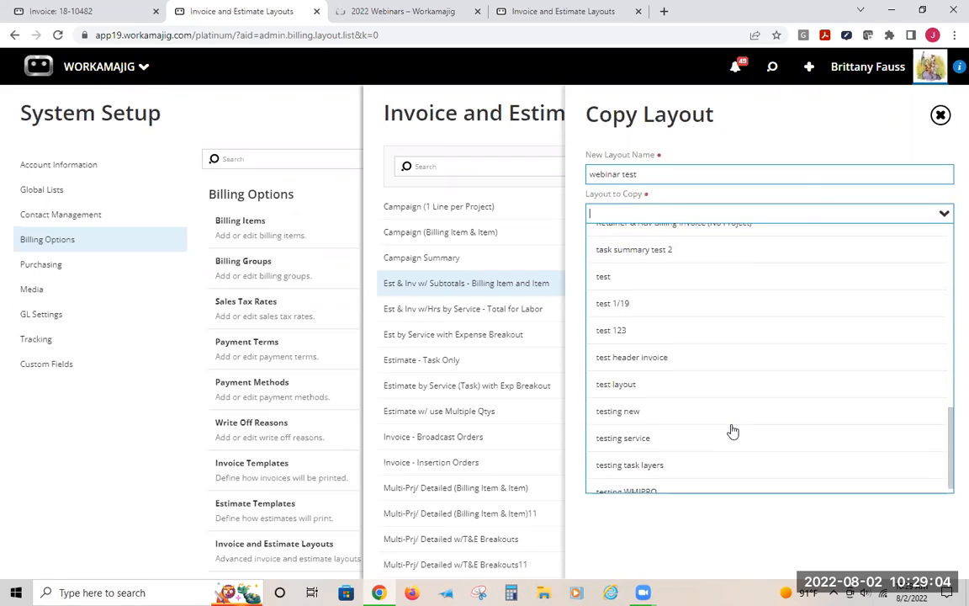
scroll(732, 431, "up", 15)
scroll(723, 403, "down", 1)
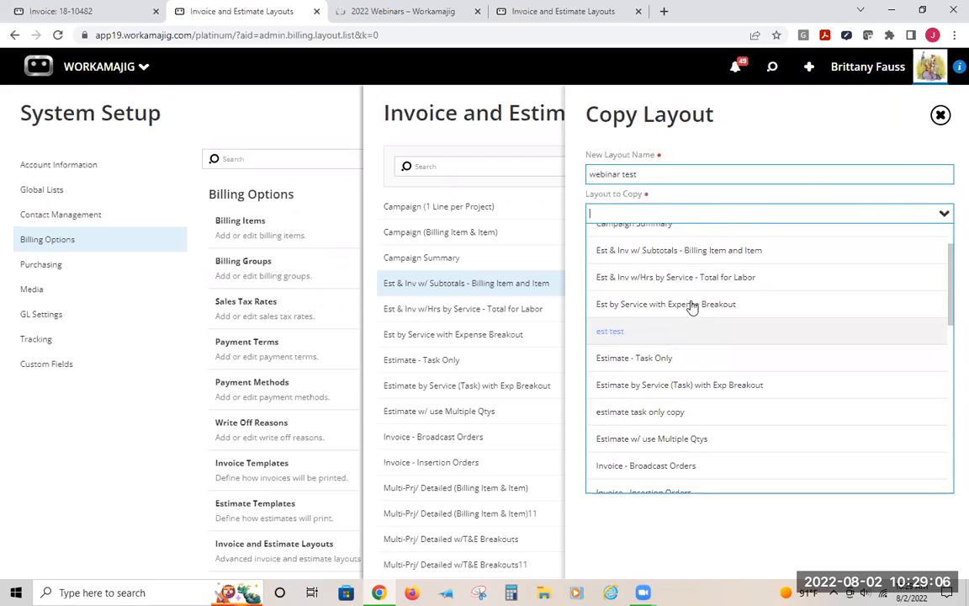
left_click(655, 255)
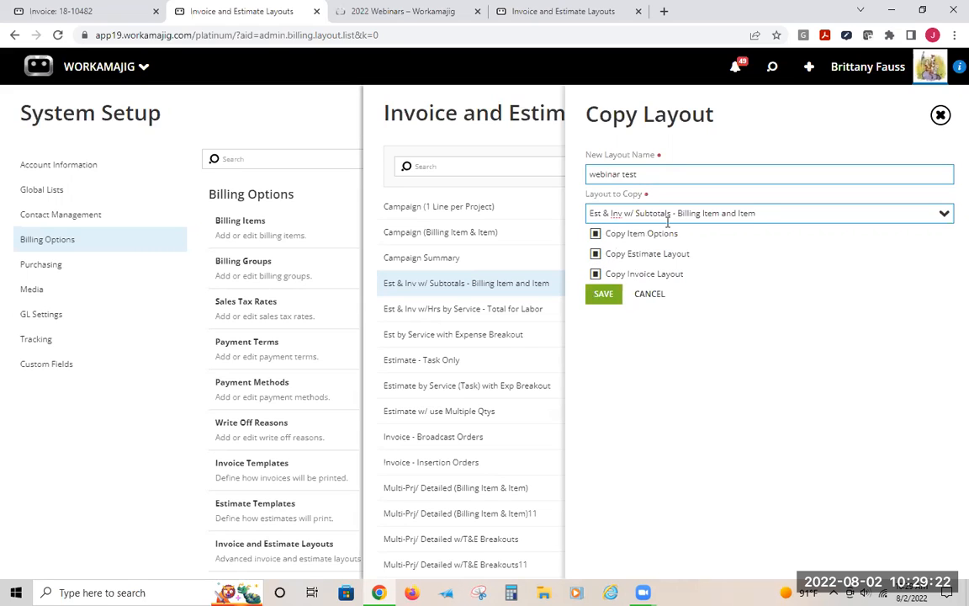
left_click(599, 289)
left_click(604, 294)
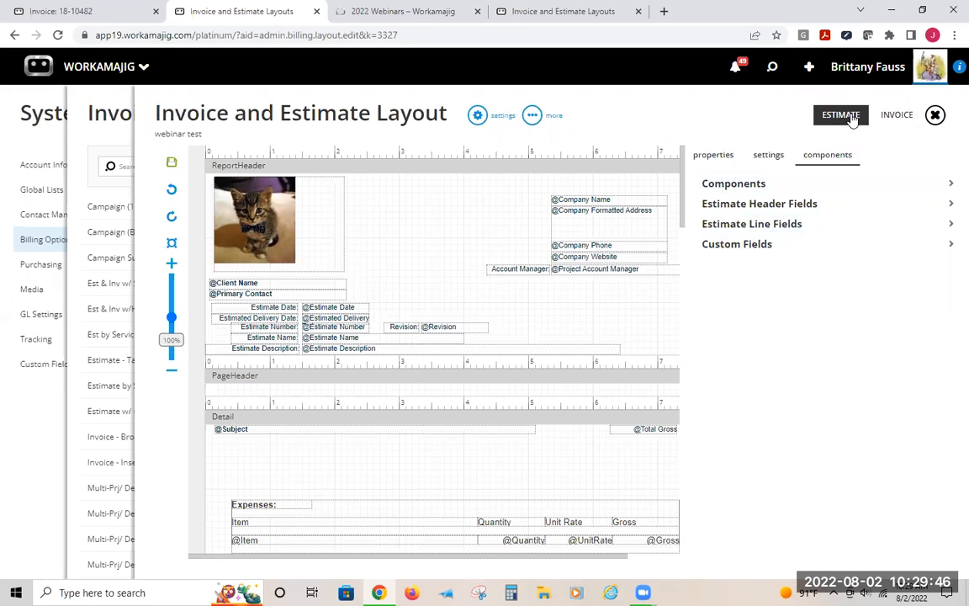
Switch the copied layout's designer to the Invoice view at 125% zoom and show the properties
left_click(77, 11)
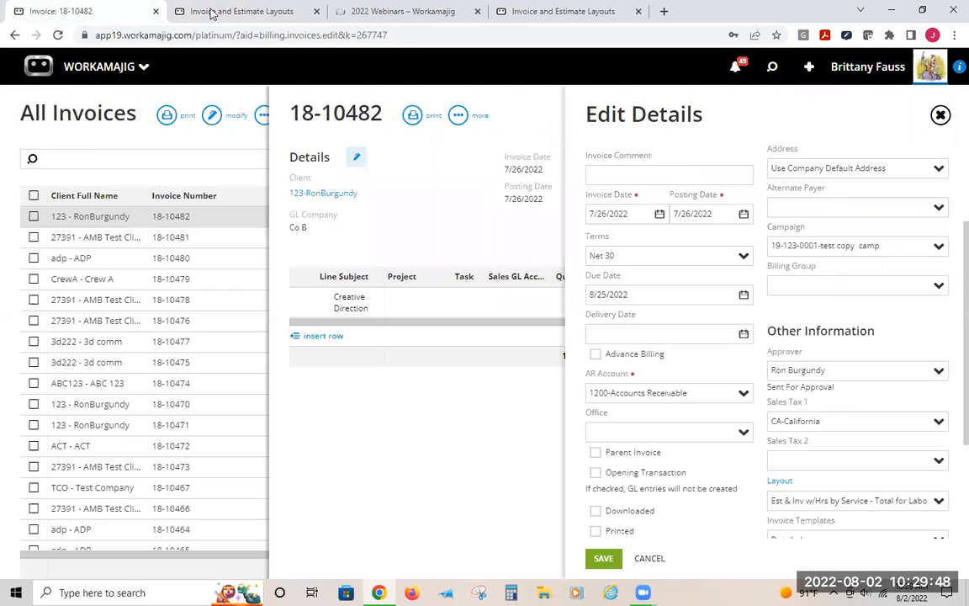
left_click(210, 12)
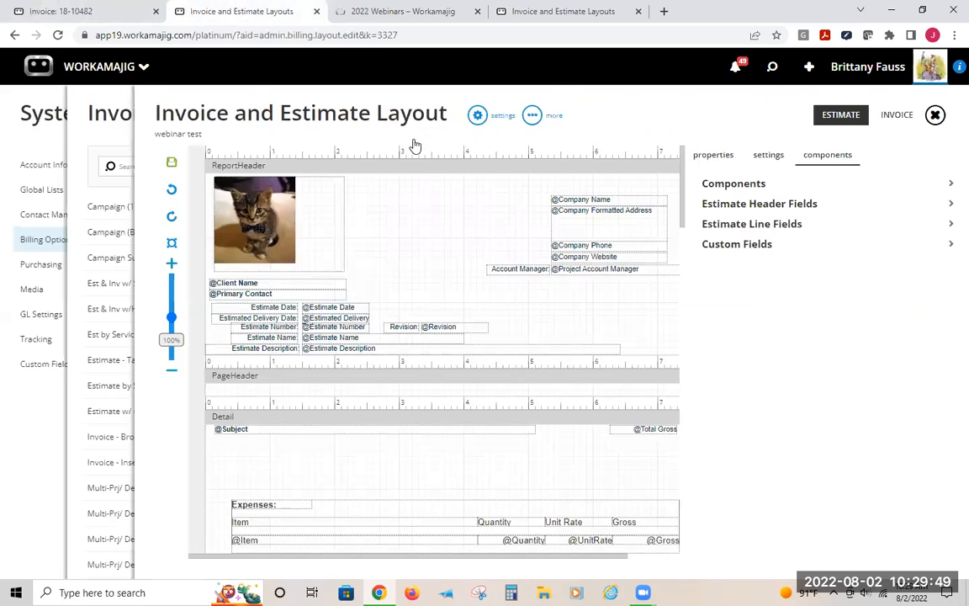
left_click(897, 116)
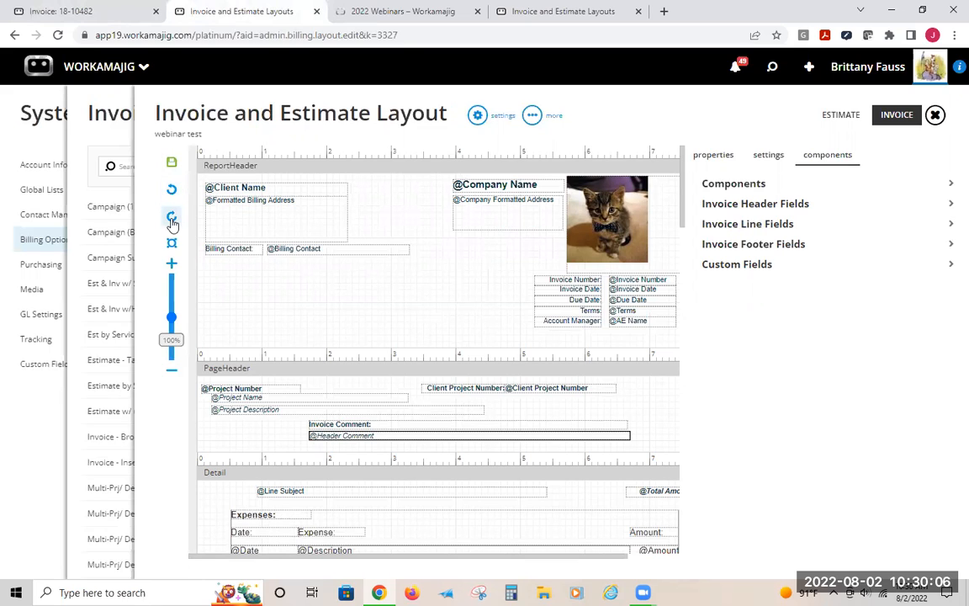
double_click(172, 266)
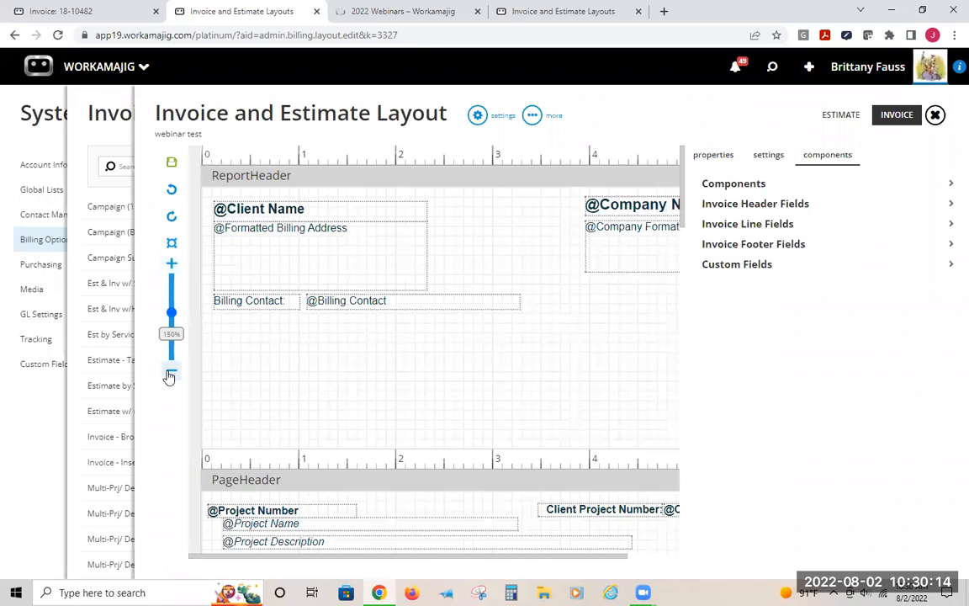
double_click(171, 370)
left_click_drag(172, 324, 180, 320)
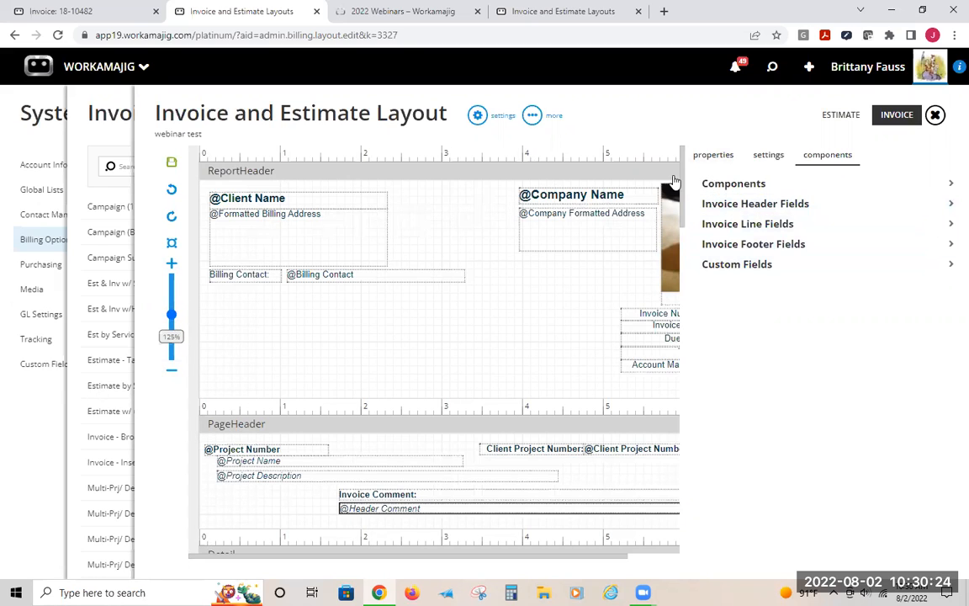
left_click(706, 154)
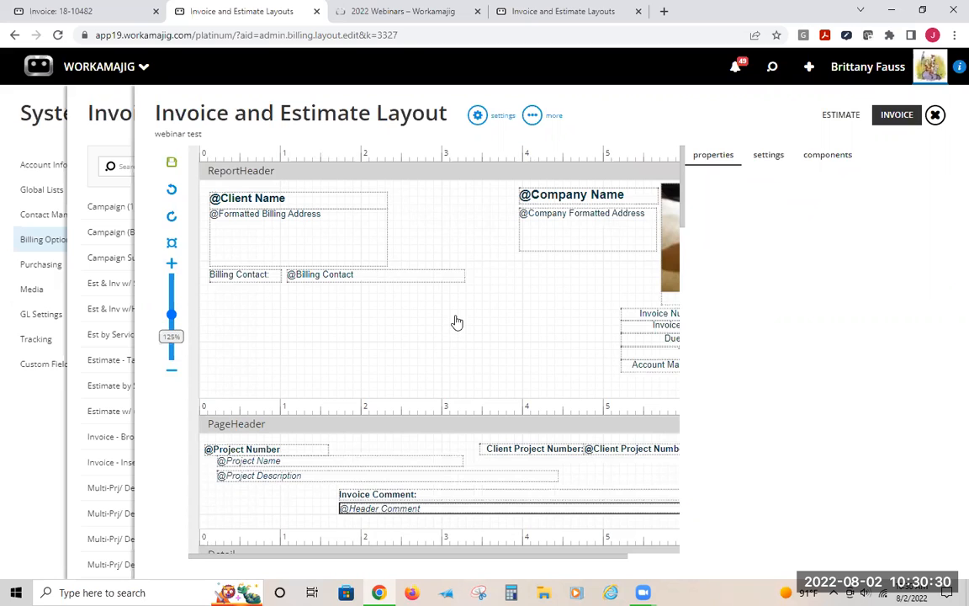
Inspect the properties of the Client Name field and the Billing Contact label
left_click(246, 197)
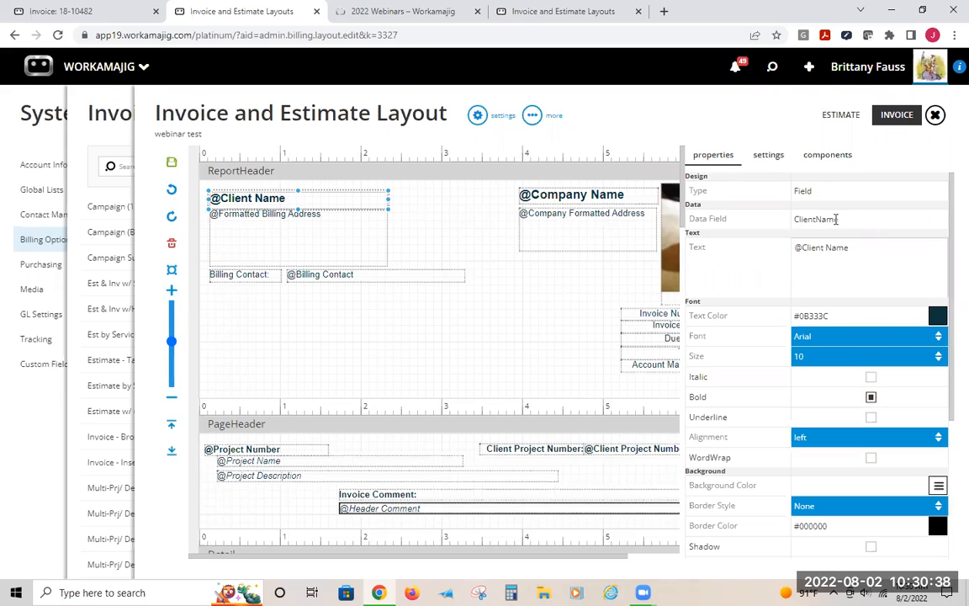
left_click(814, 261)
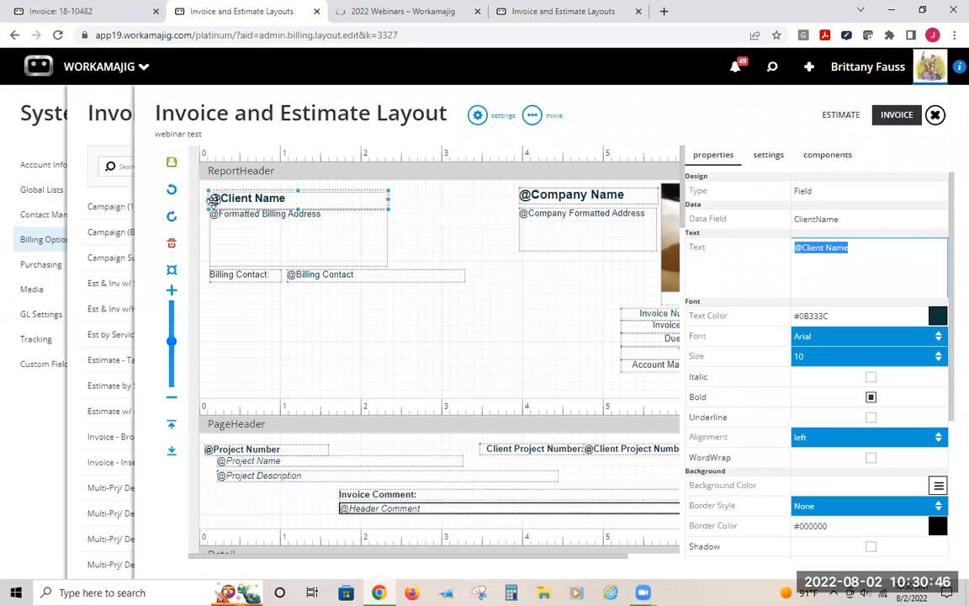
left_click(218, 274)
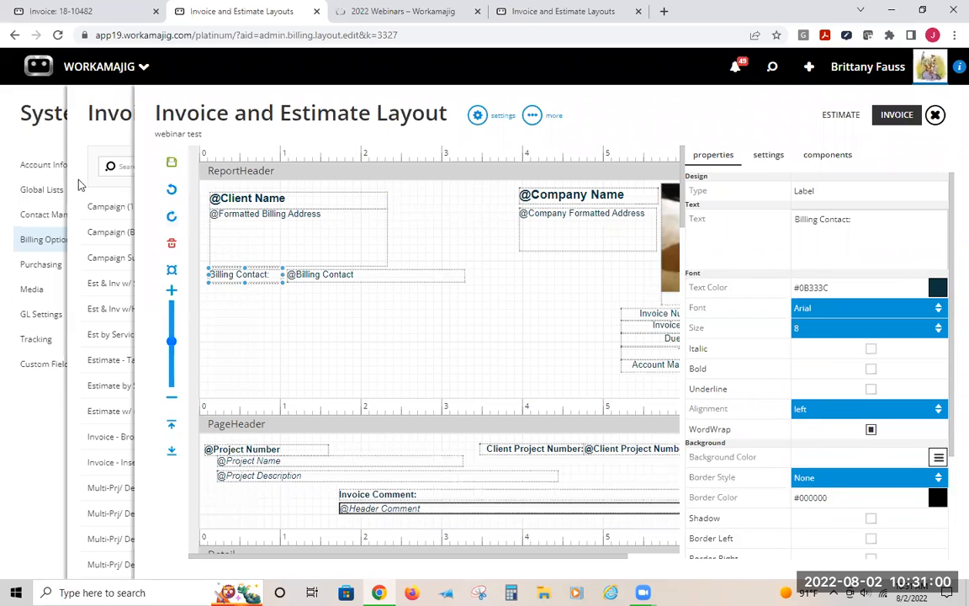
left_click(65, 11)
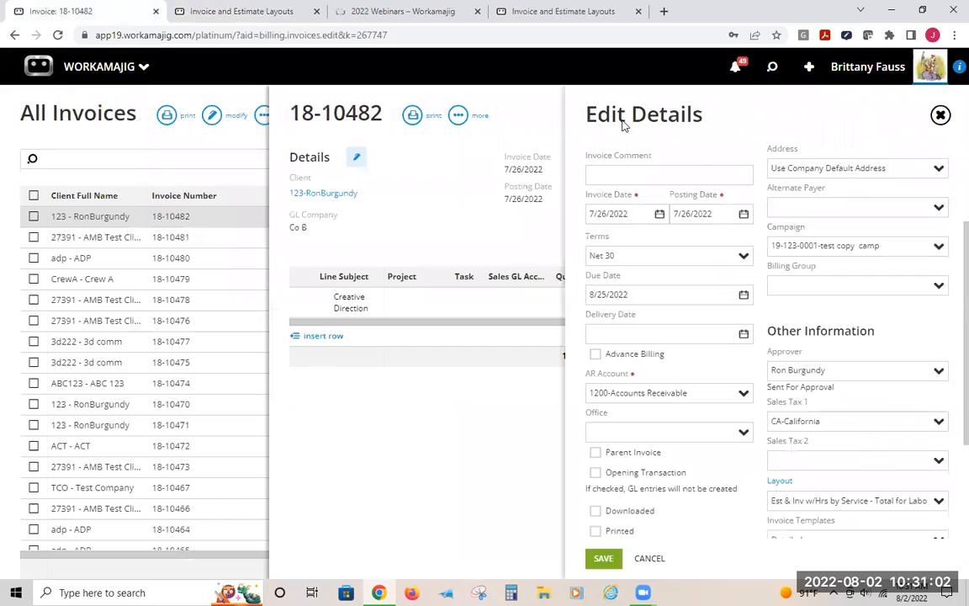
scroll(925, 266, "up", 2)
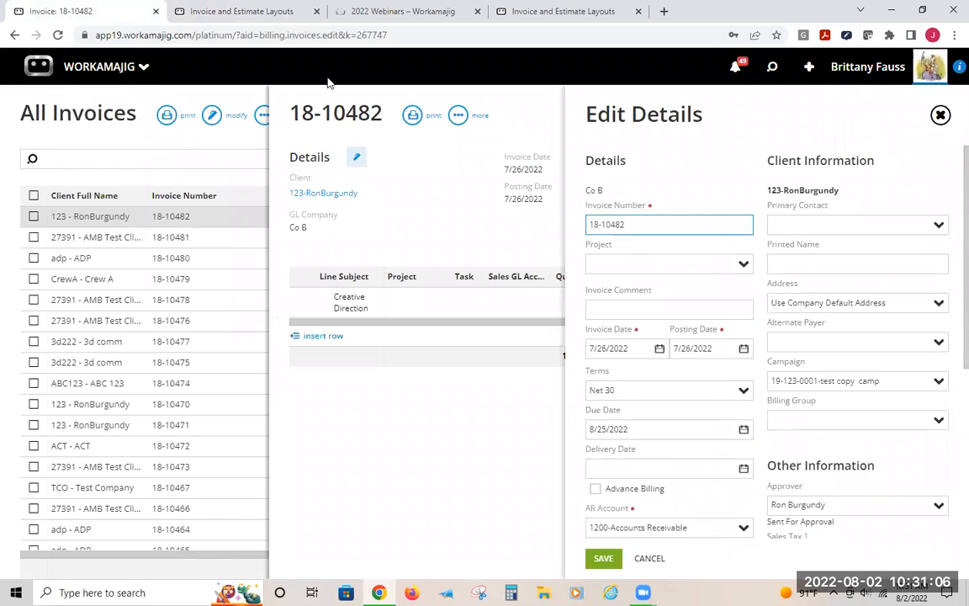
left_click(187, 12)
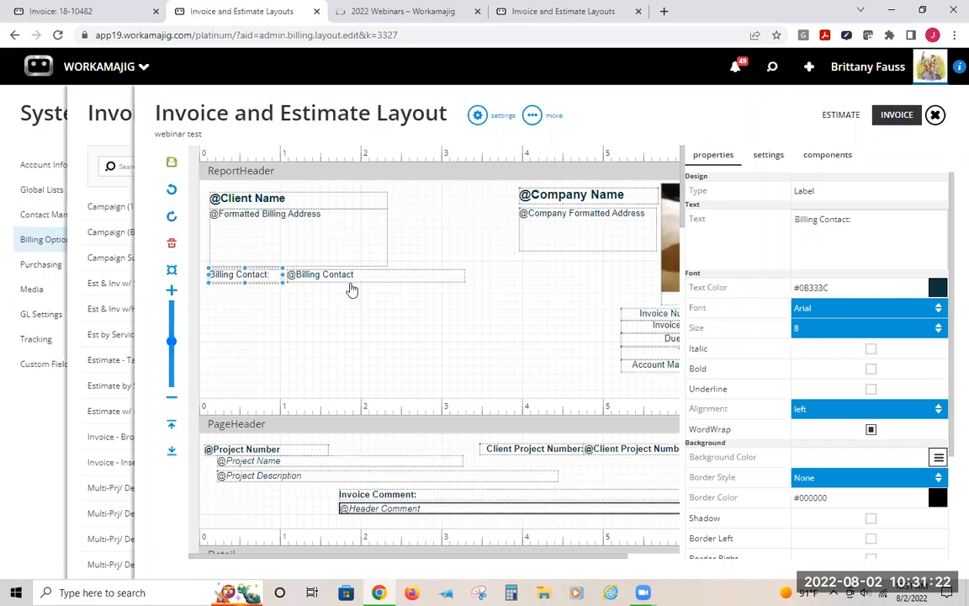
Try the Agency FB font on the Billing Contact label, then return it to Arial
left_click(844, 308)
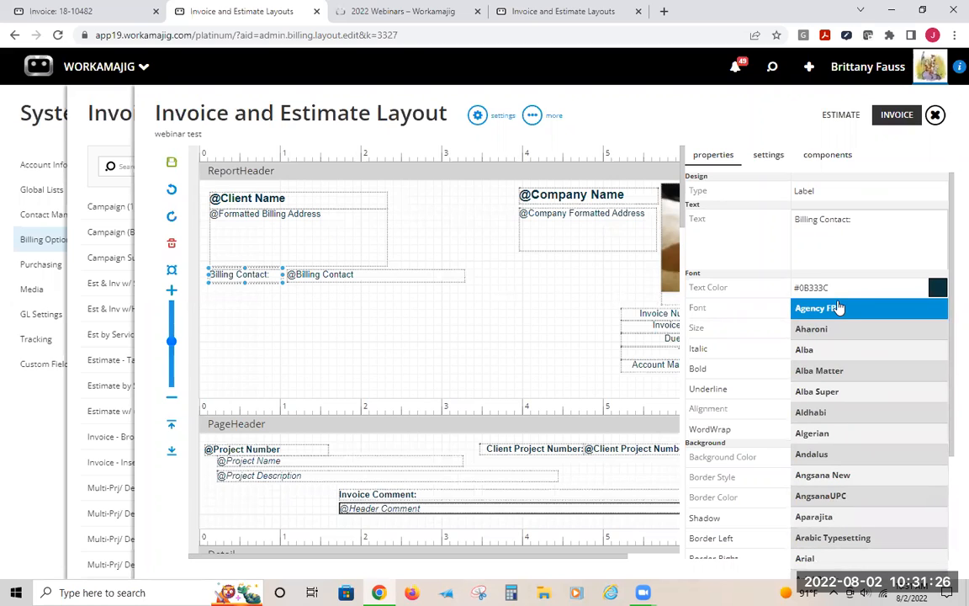
left_click(838, 309)
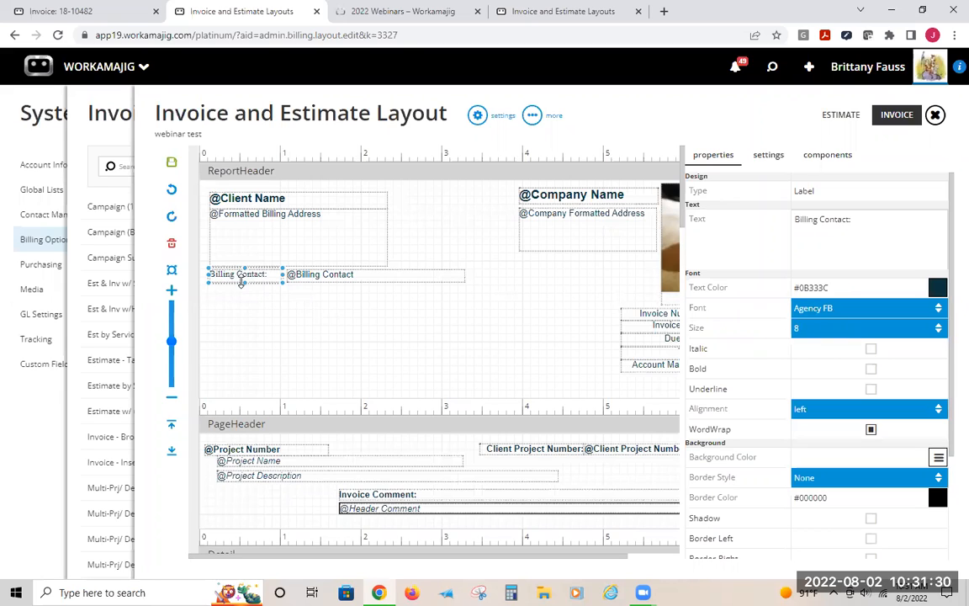
left_click(934, 310)
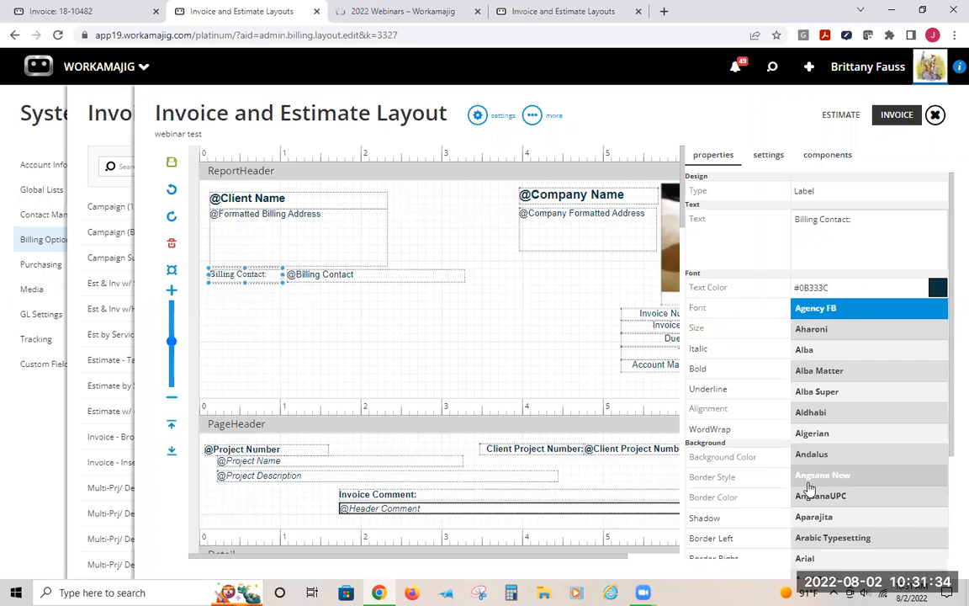
scroll(879, 369, "down", 1)
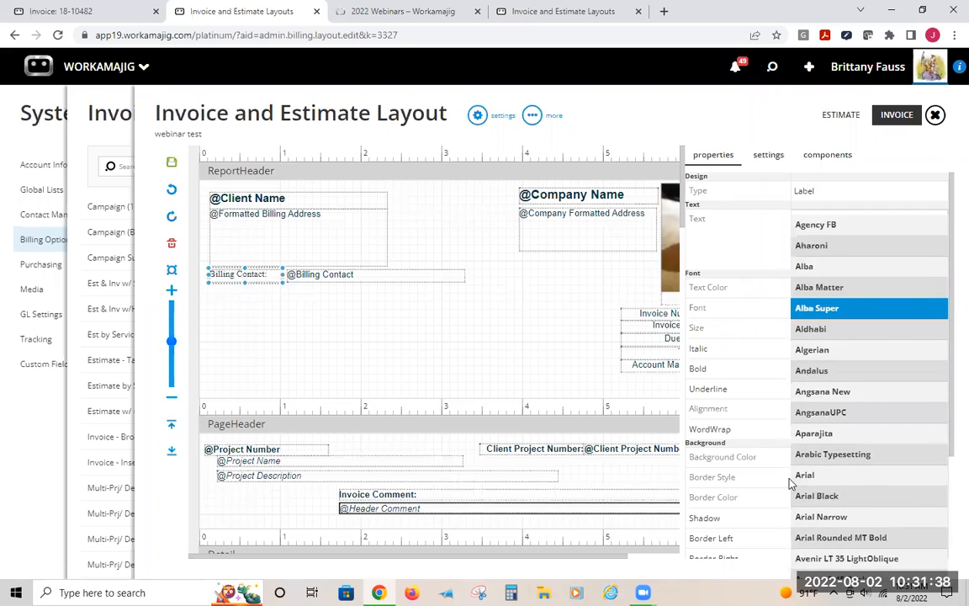
left_click(389, 330)
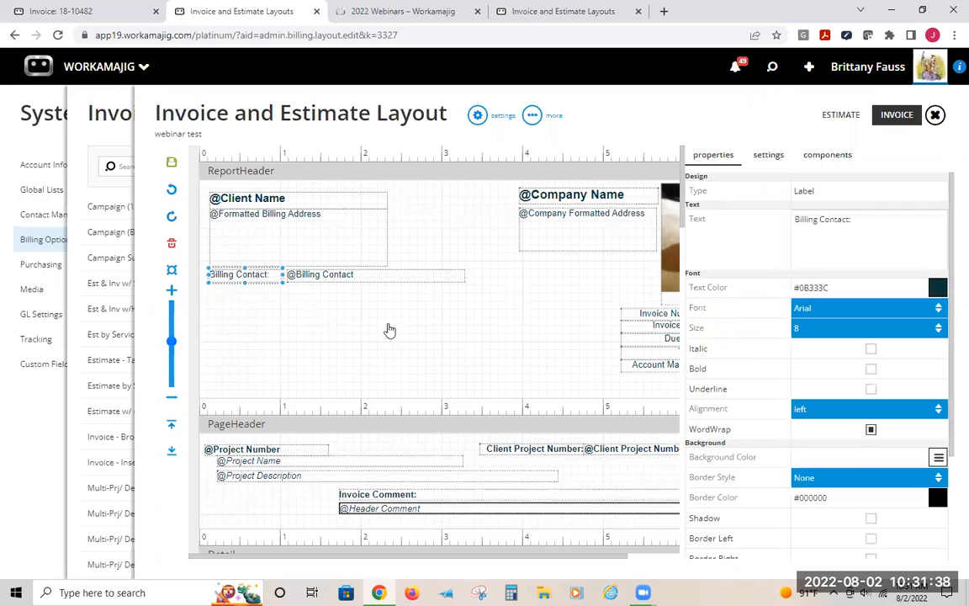
Set the Billing Contact label's alignment to right, keeping its font size at 8
left_click(809, 335)
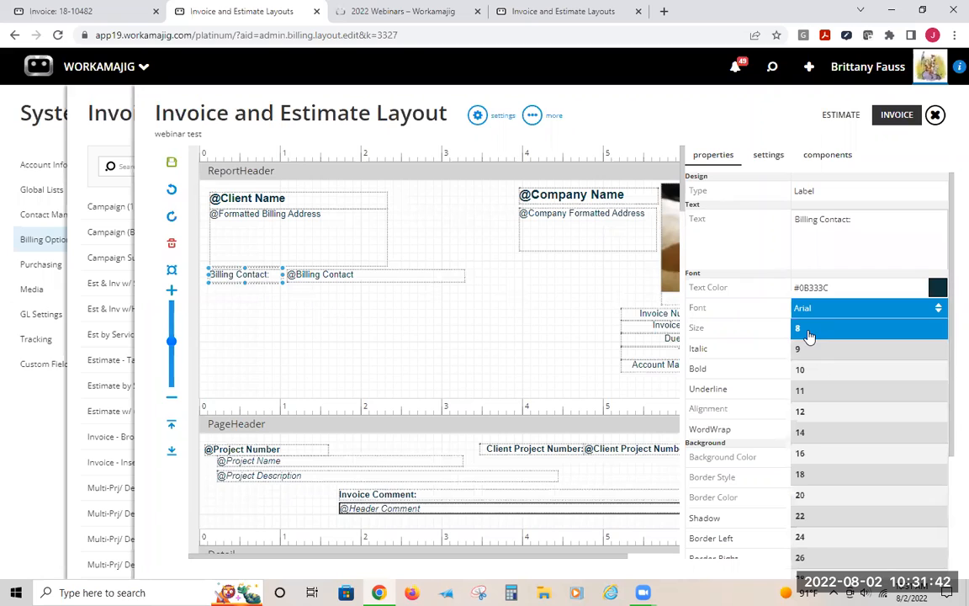
left_click(834, 334)
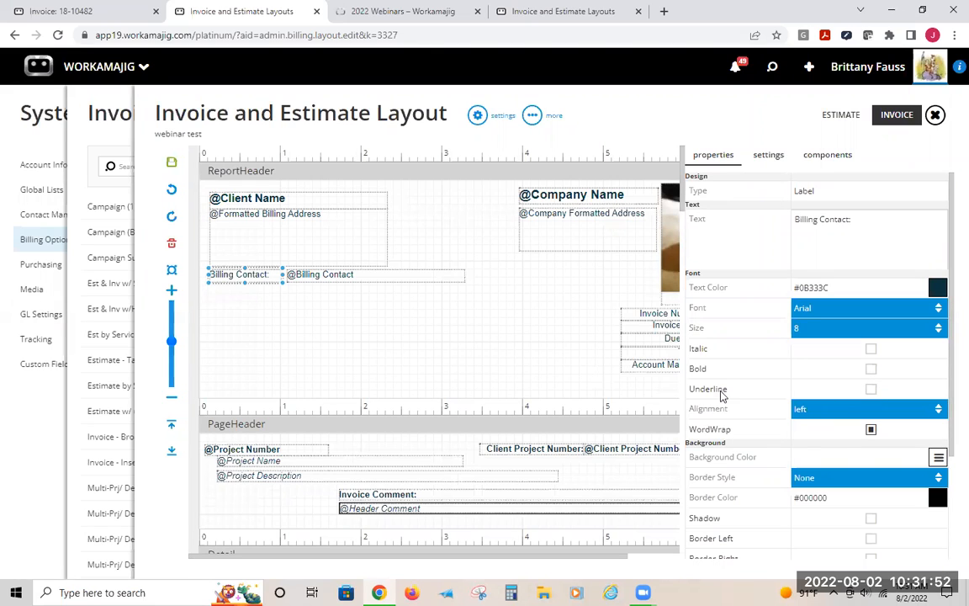
left_click(808, 409)
left_click(811, 429)
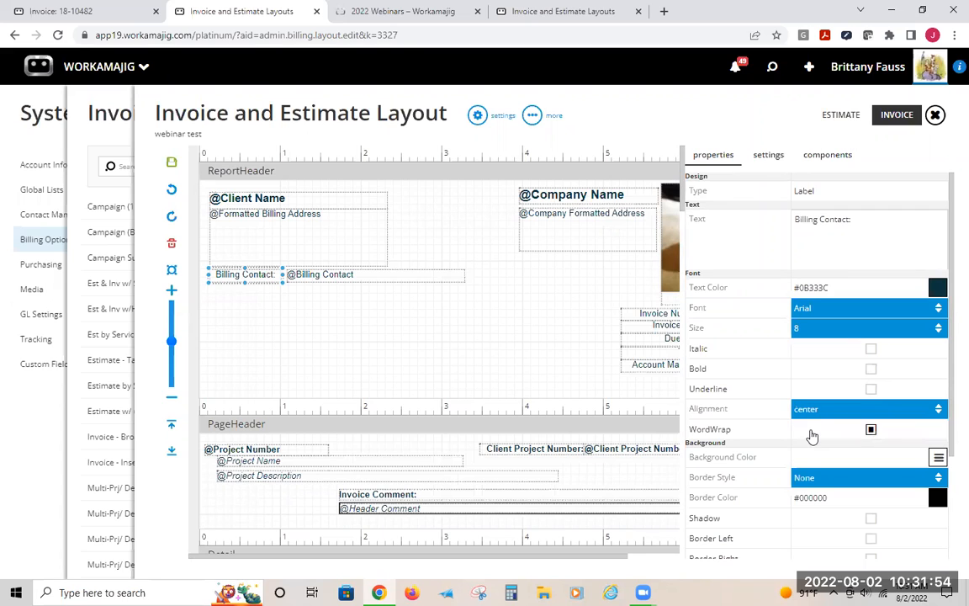
left_click(814, 409)
left_click(814, 429)
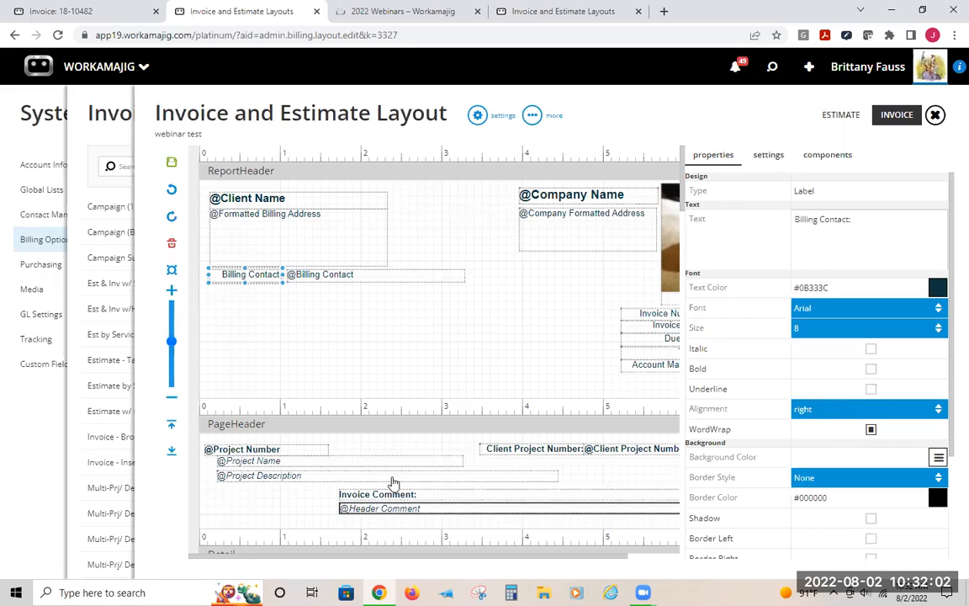
Inspect the Invoice Comment label and Header Comment field properties, including word wrap and borders, and nudge the field slightly up
left_click(355, 495)
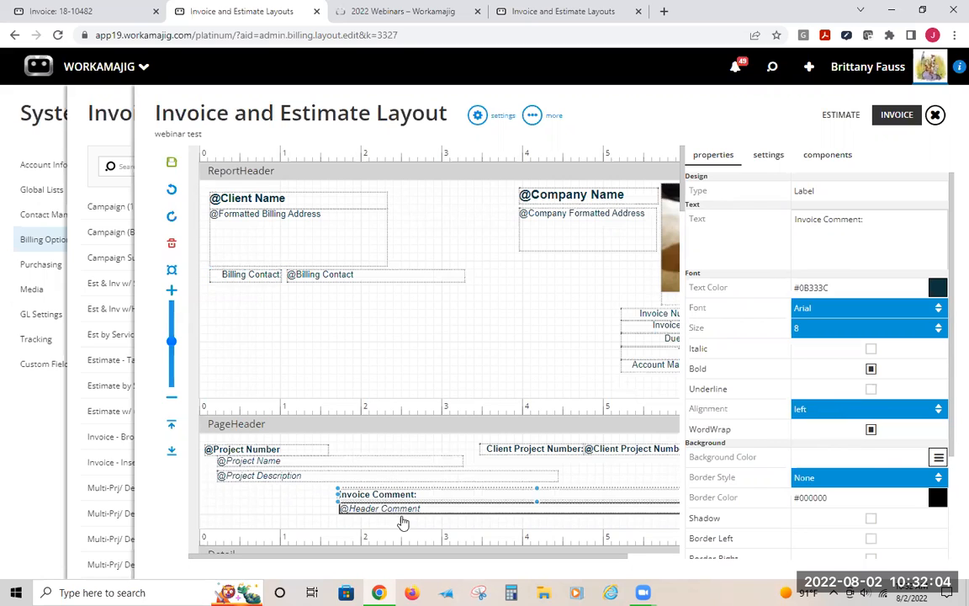
left_click(403, 508)
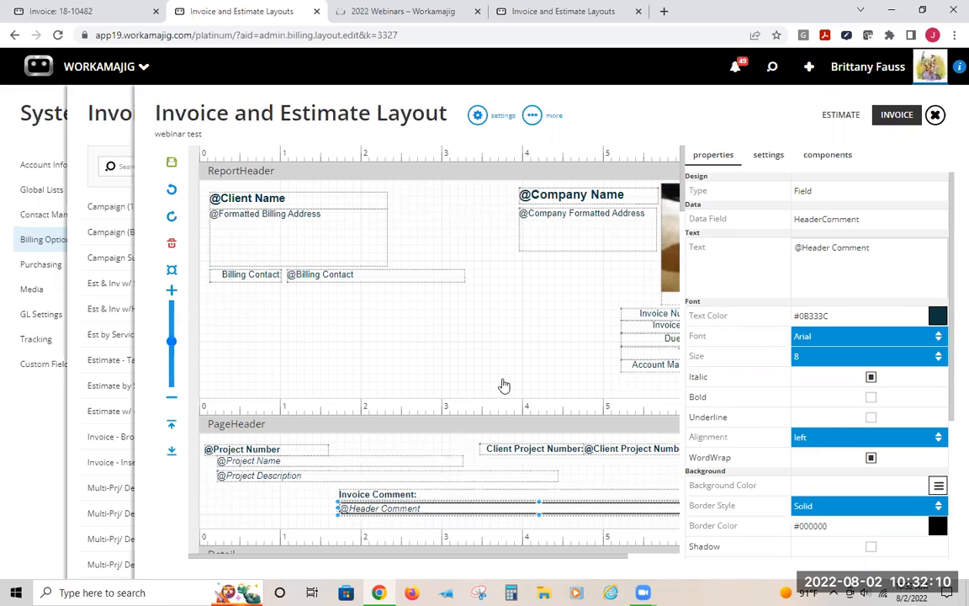
scroll(538, 441, "down", 3)
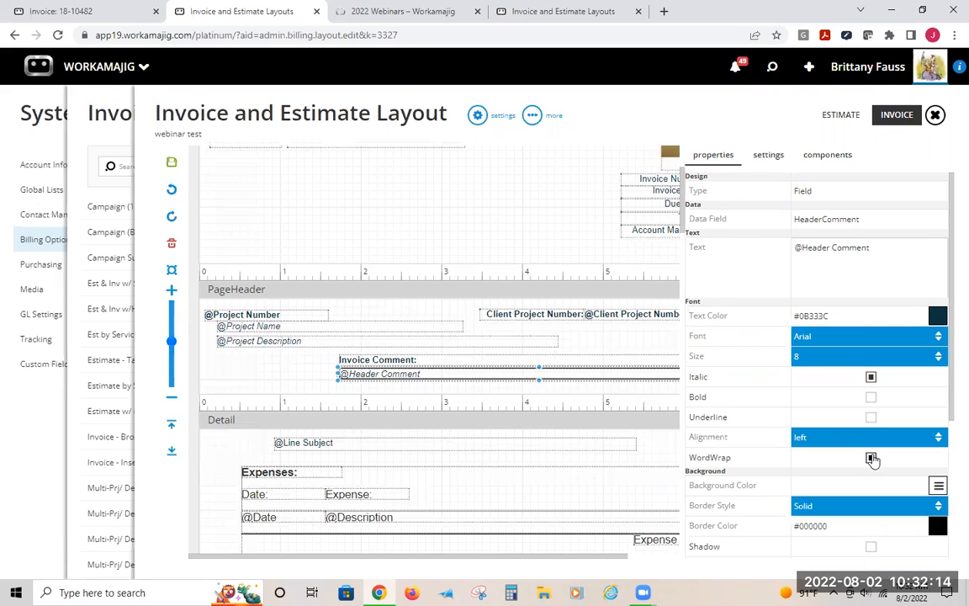
left_click(871, 456)
left_click(871, 456)
scroll(892, 459, "down", 1)
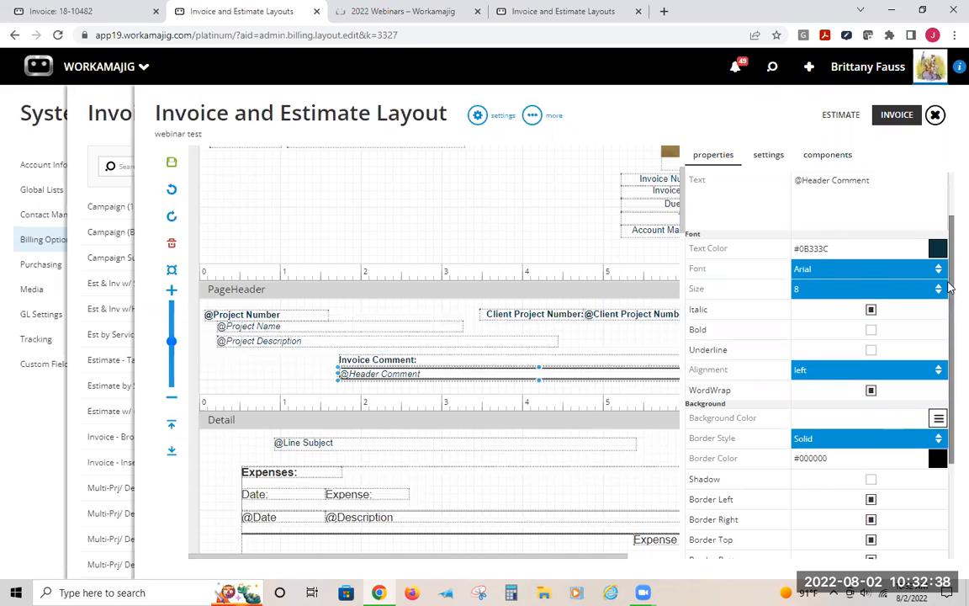
left_click_drag(948, 299, 948, 382)
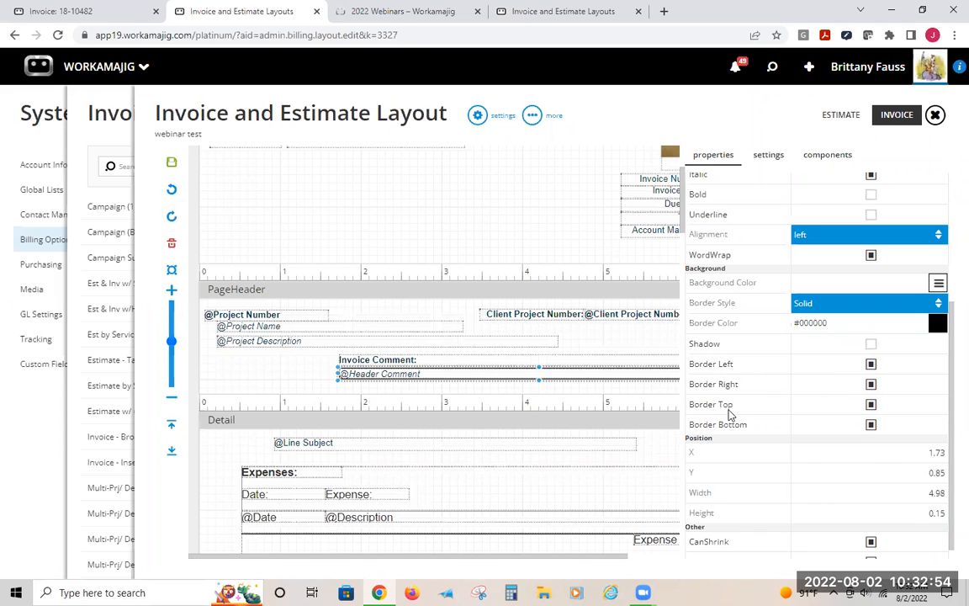
scroll(786, 443, "down", 1)
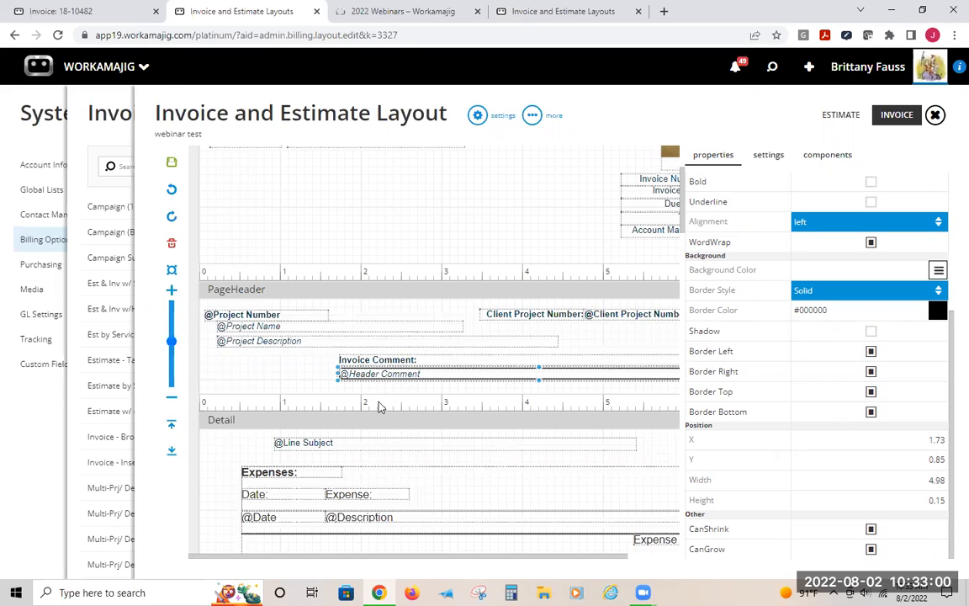
mouse_move(350, 376)
left_mouse_down()
mouse_move(341, 376)
mouse_move(362, 376)
mouse_move(351, 374)
left_mouse_up()
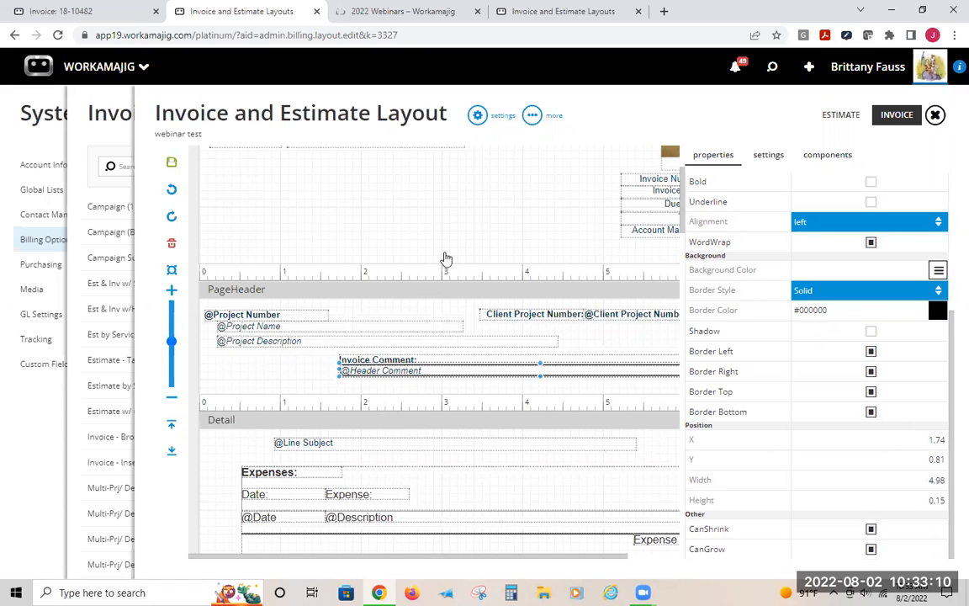
Select the Project Description field and review its properties
scroll(423, 211, "up", 3)
left_click(266, 479)
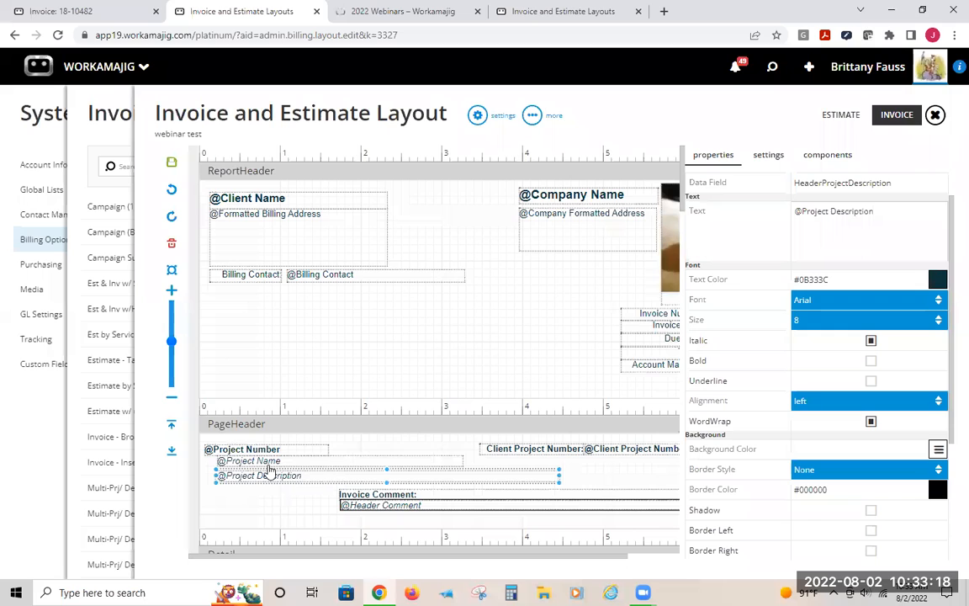
scroll(942, 438, "down", 2)
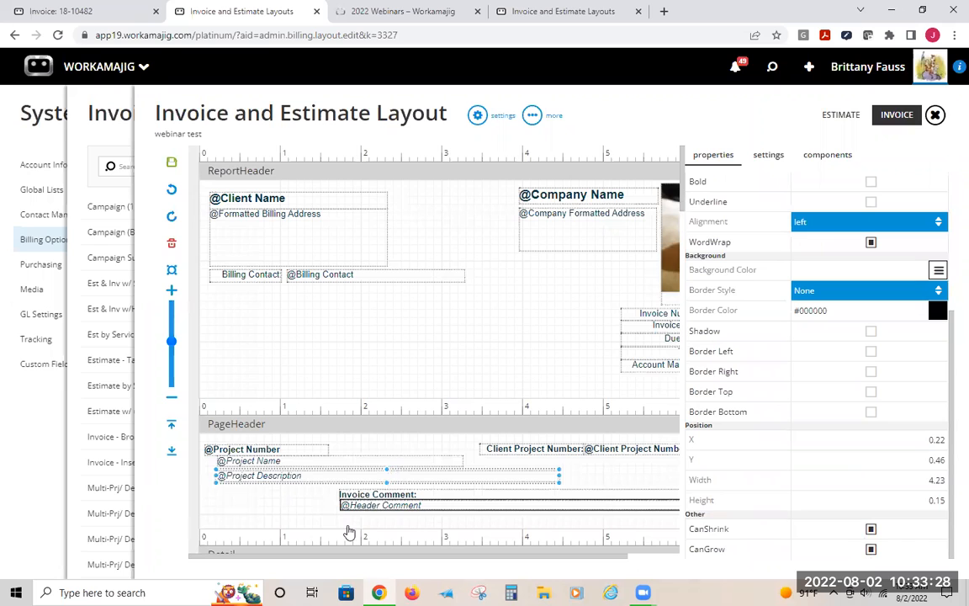
scroll(437, 405, "down", 1)
scroll(436, 405, "down", 2)
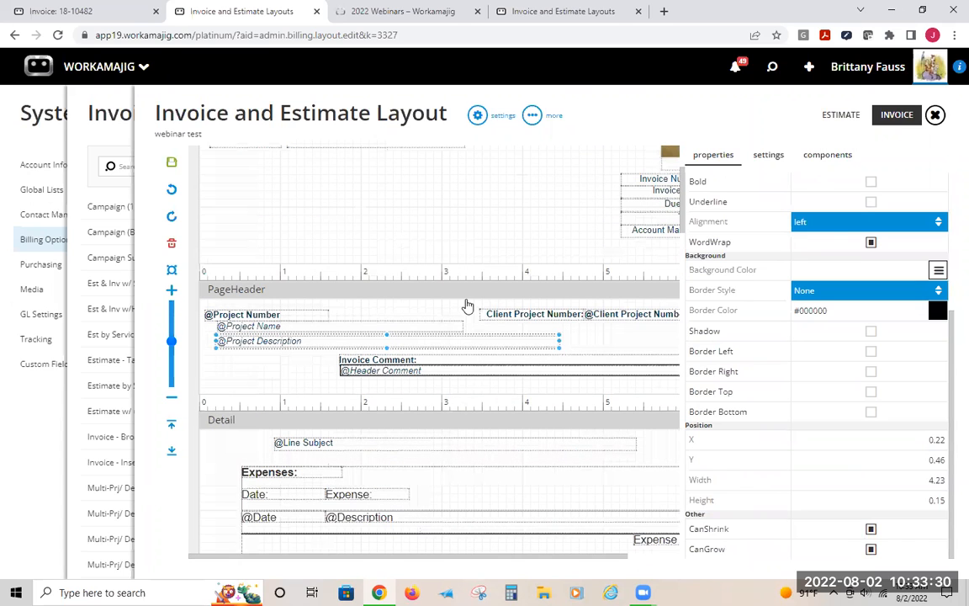
Lengthen the PageHeader band and move the Invoice Comment label and Header Comment field down together
left_click(434, 309)
left_click_drag(529, 460, 530, 515)
left_click_drag(320, 354, 389, 392)
left_click_drag(387, 373, 387, 443)
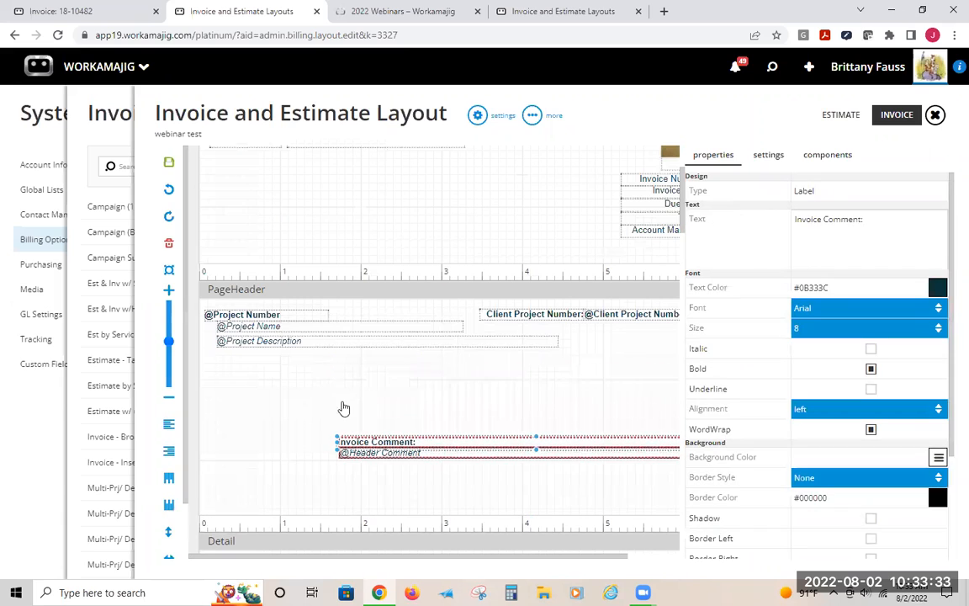
Enlarge the Project Description field to about 5.79 wide and 1.16 high
left_click(295, 341)
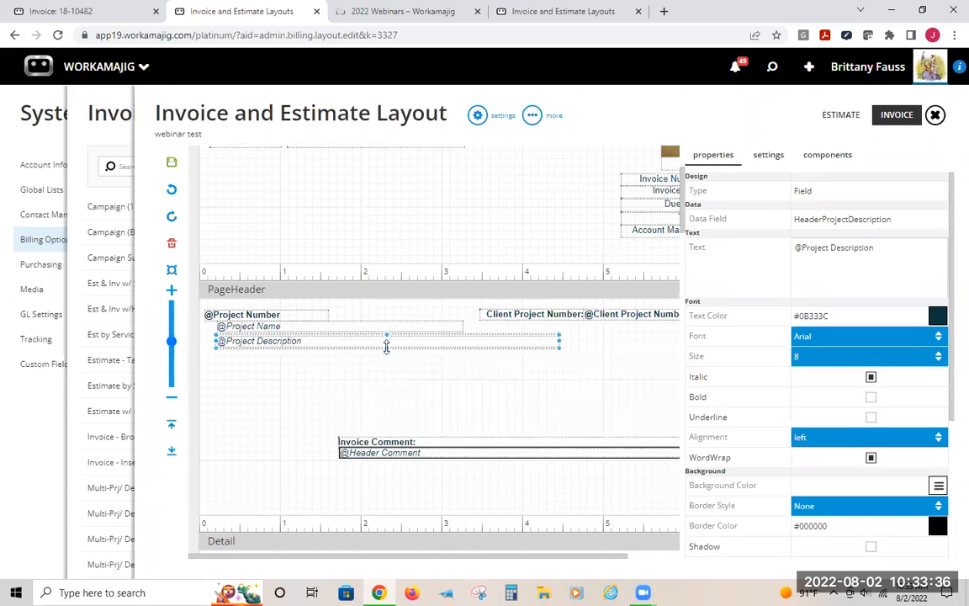
left_click_drag(386, 344, 386, 428)
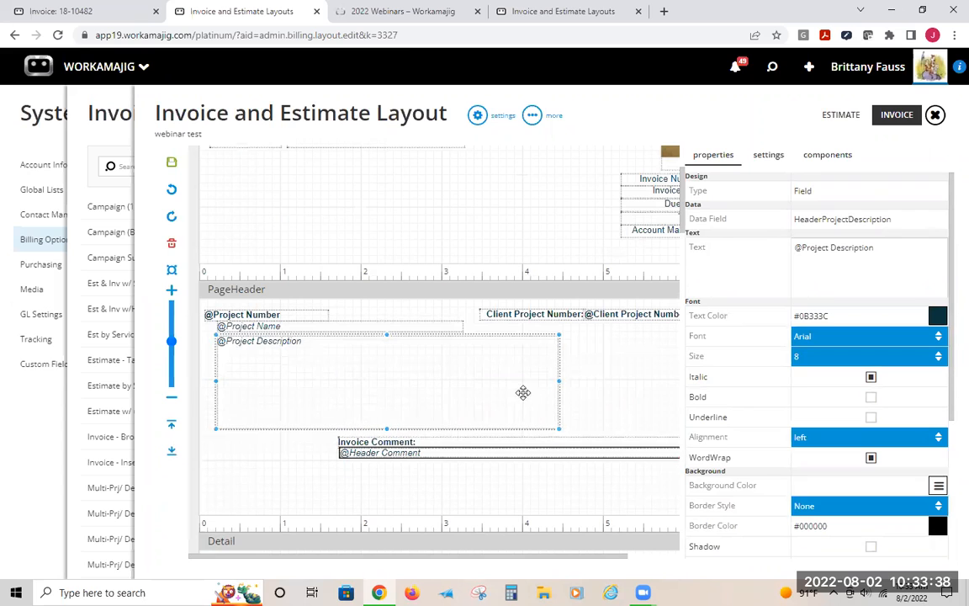
left_click_drag(556, 379, 678, 382)
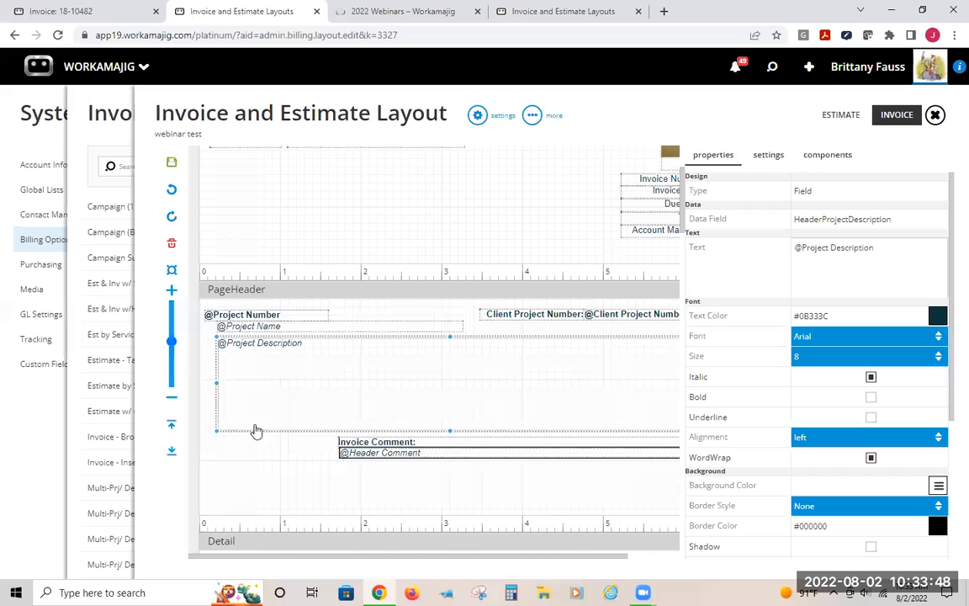
scroll(863, 415, "down", 3)
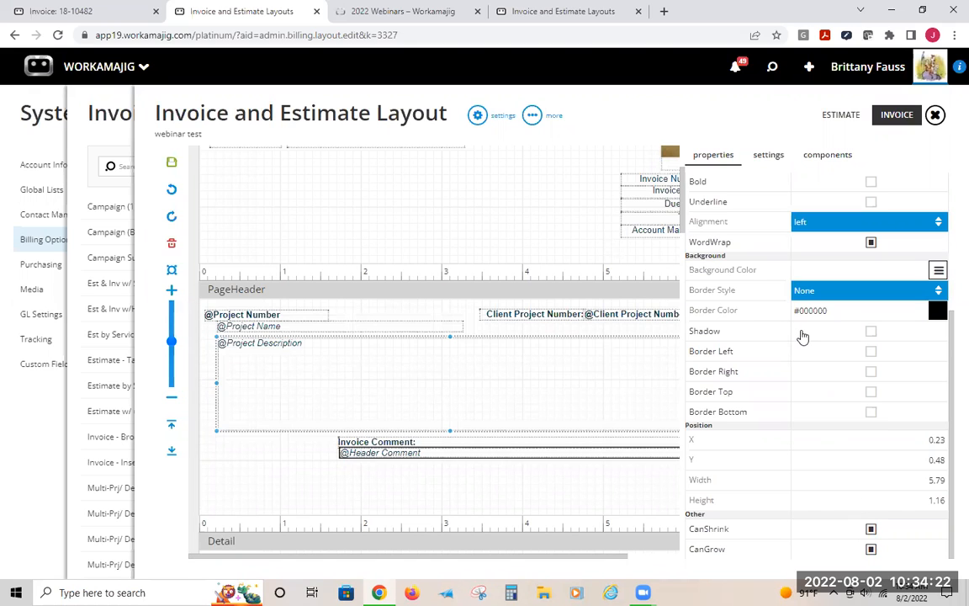
Review the layout settings: page format, margins, orientation, watermark and the default font list
scroll(802, 336, "up", 5)
left_click(766, 156)
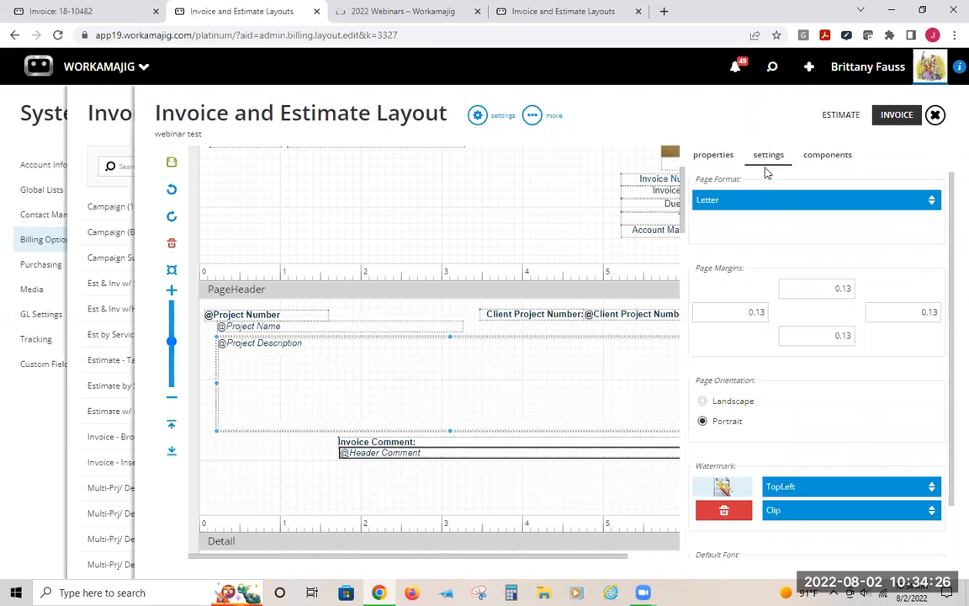
scroll(831, 401, "down", 1)
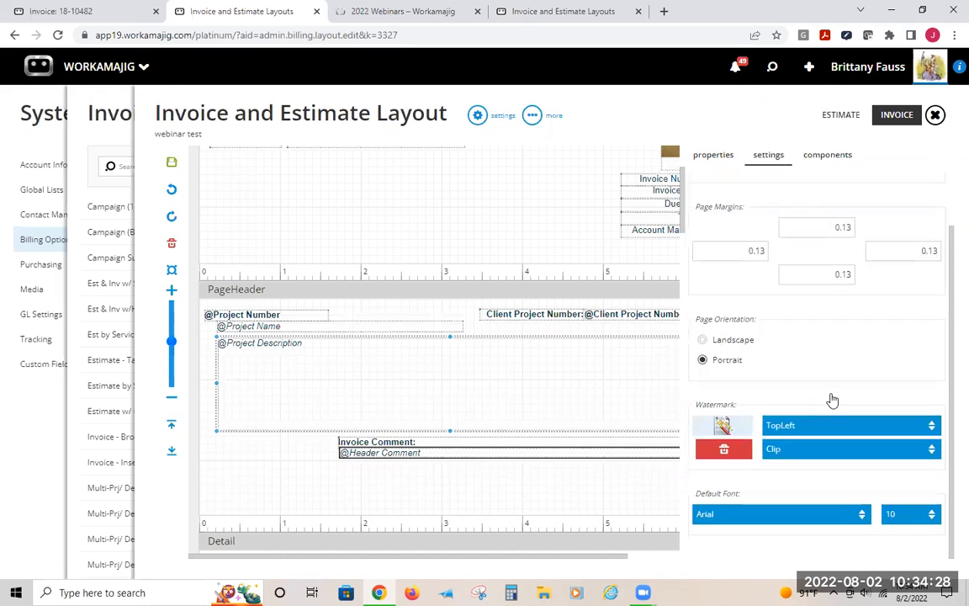
scroll(830, 399, "up", 1)
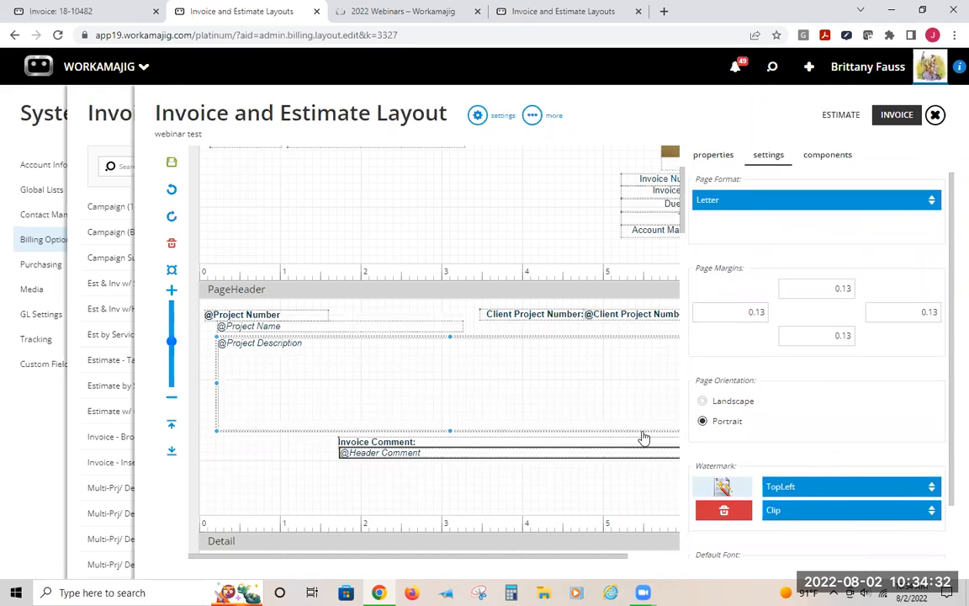
left_click(728, 211)
left_click(727, 206)
scroll(814, 422, "down", 1)
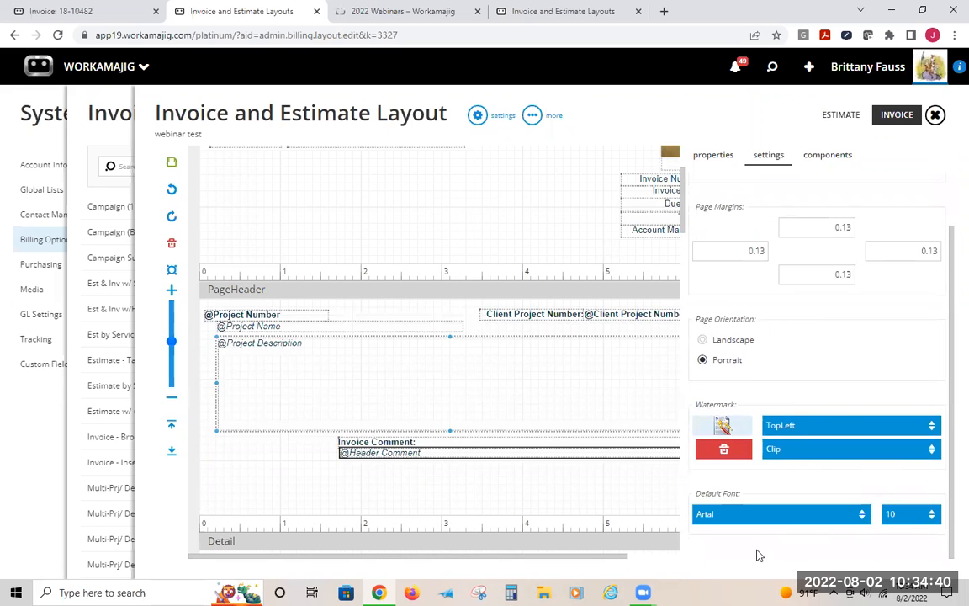
left_click(790, 515)
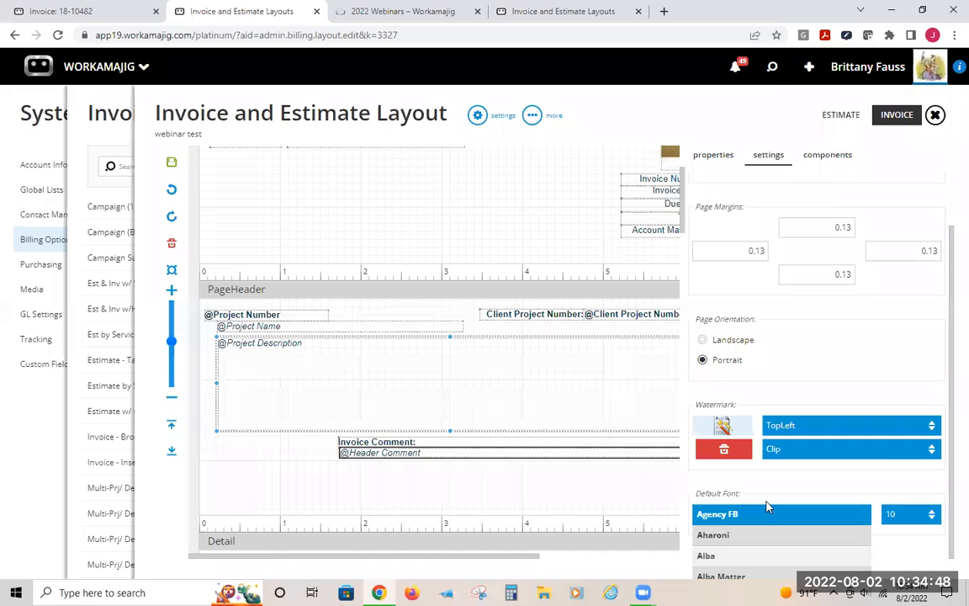
scroll(766, 519, "down", 2)
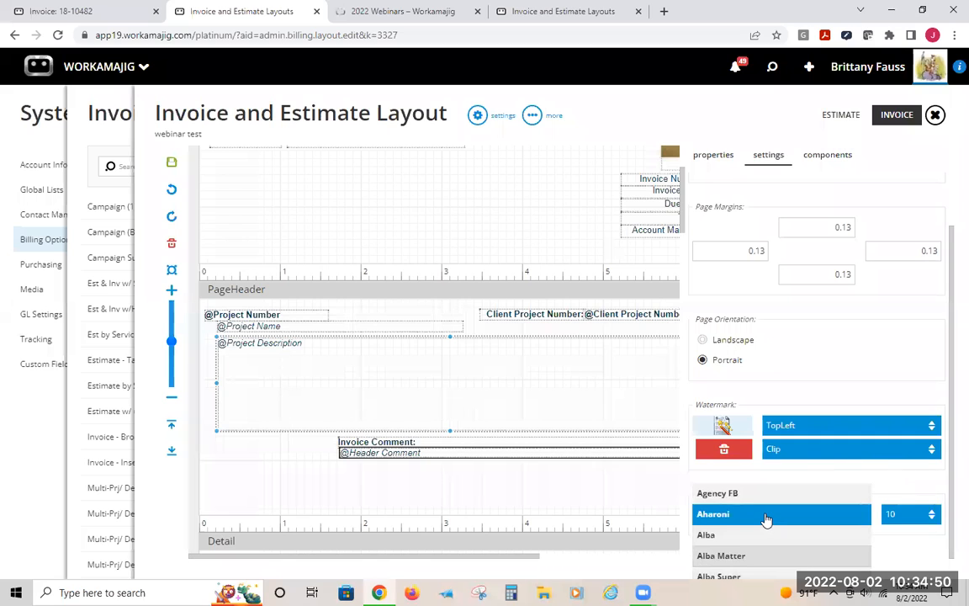
scroll(766, 519, "down", 8)
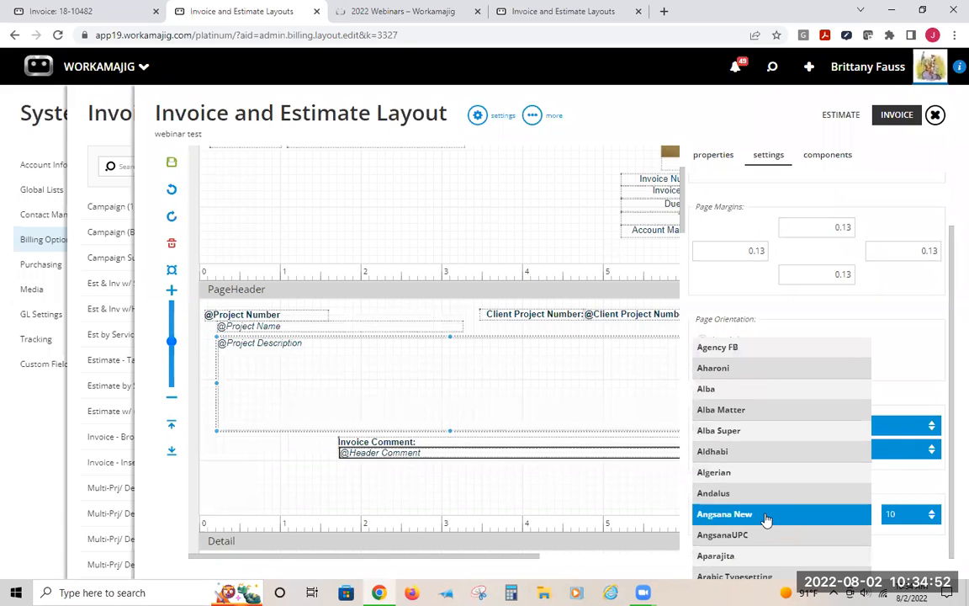
scroll(767, 519, "down", 1)
left_click(703, 534)
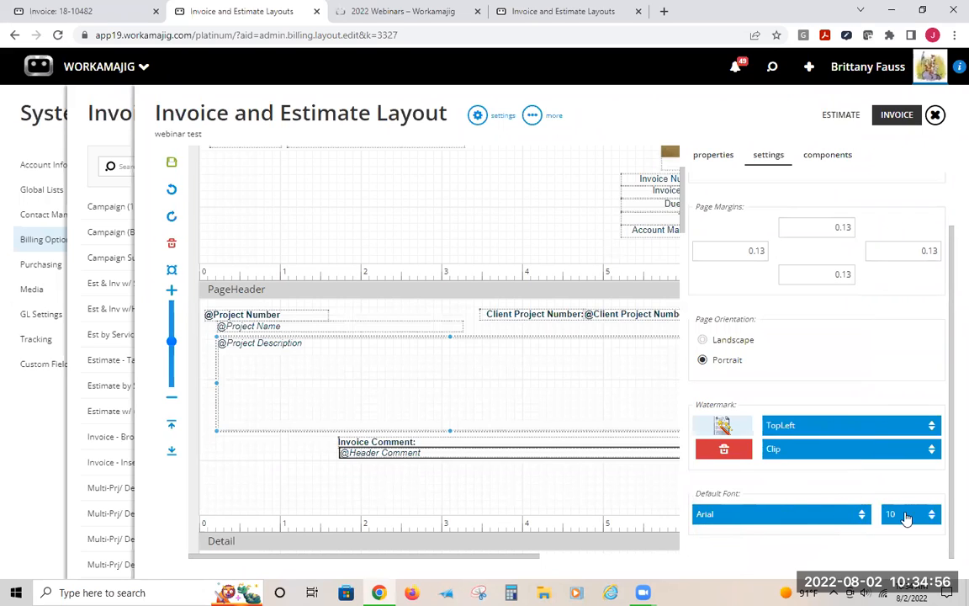
scroll(882, 357, "up", 1)
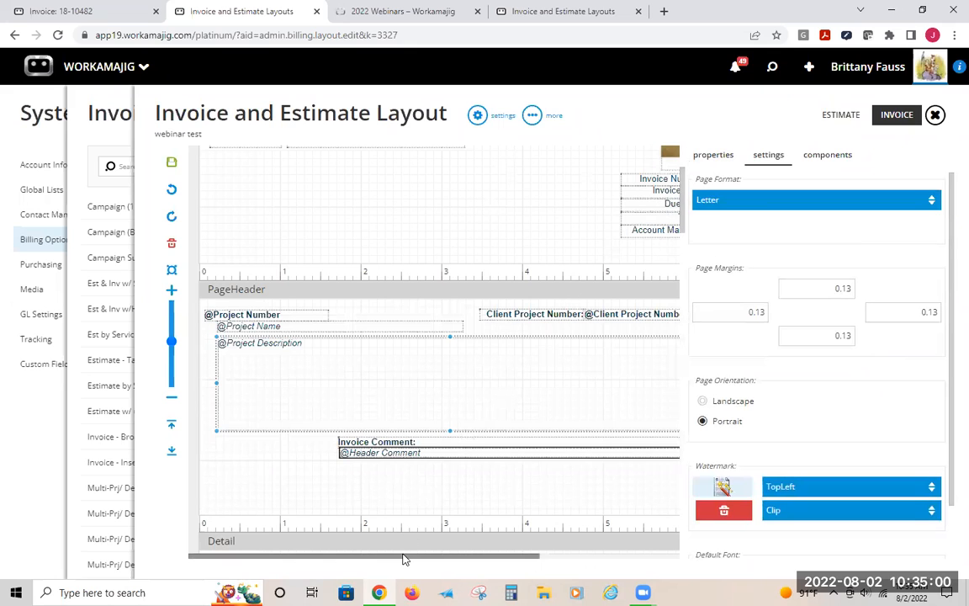
Examine the whole layout and the ReportHeader and PageHeader band properties
left_click_drag(404, 558, 516, 572)
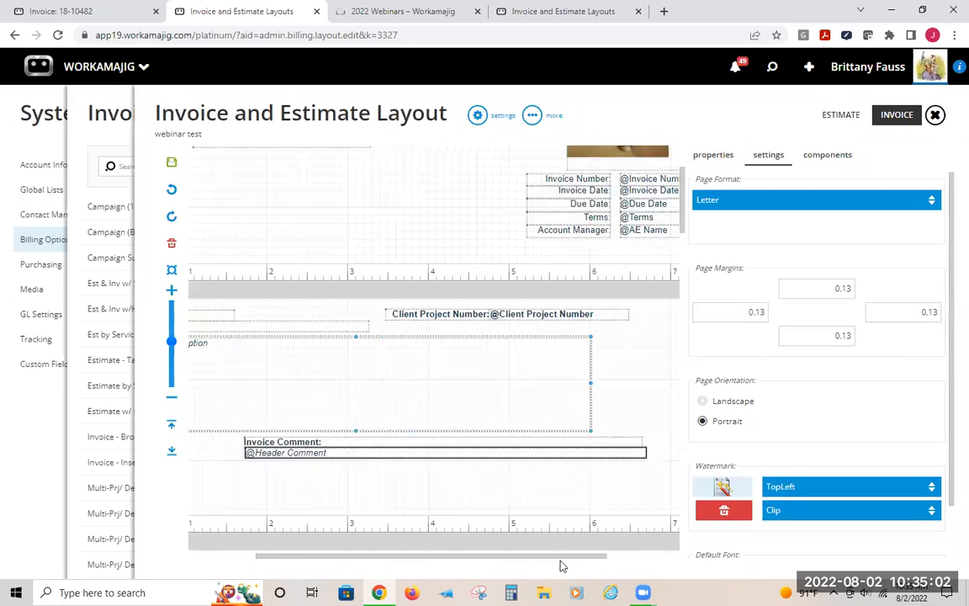
scroll(562, 521, "down", 5)
scroll(482, 470, "up", 6)
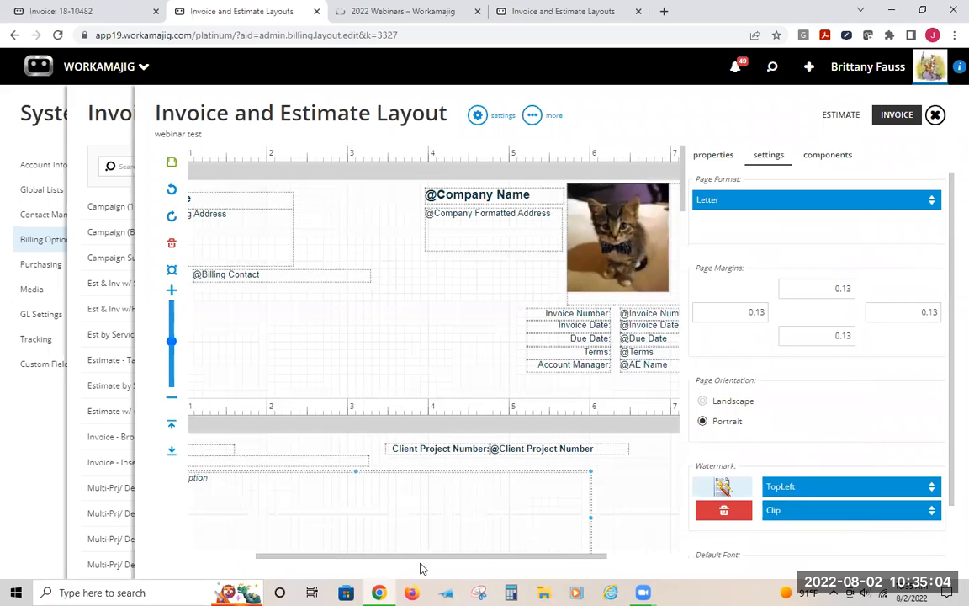
left_click_drag(376, 557, 189, 536)
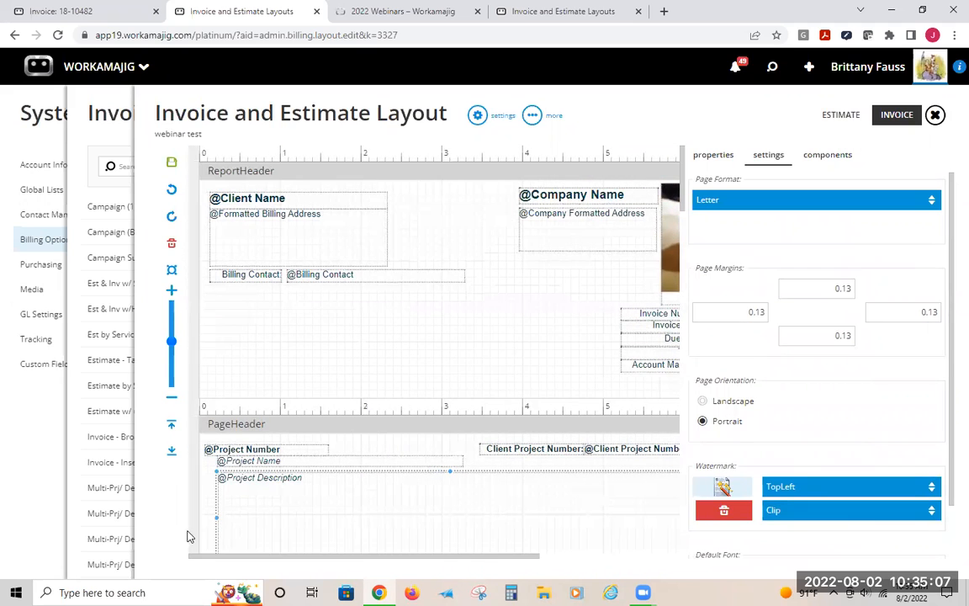
left_click(233, 166)
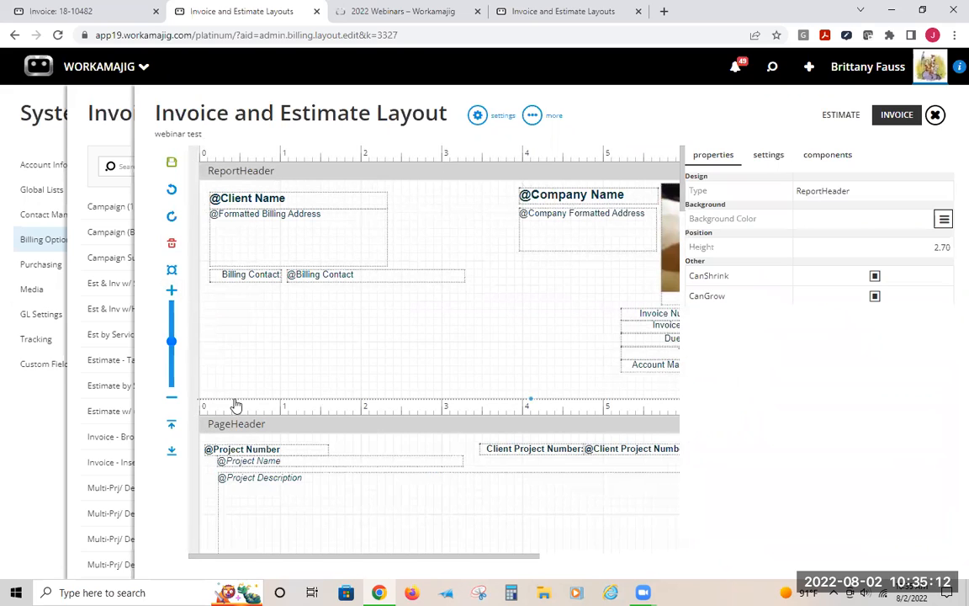
left_click(241, 428)
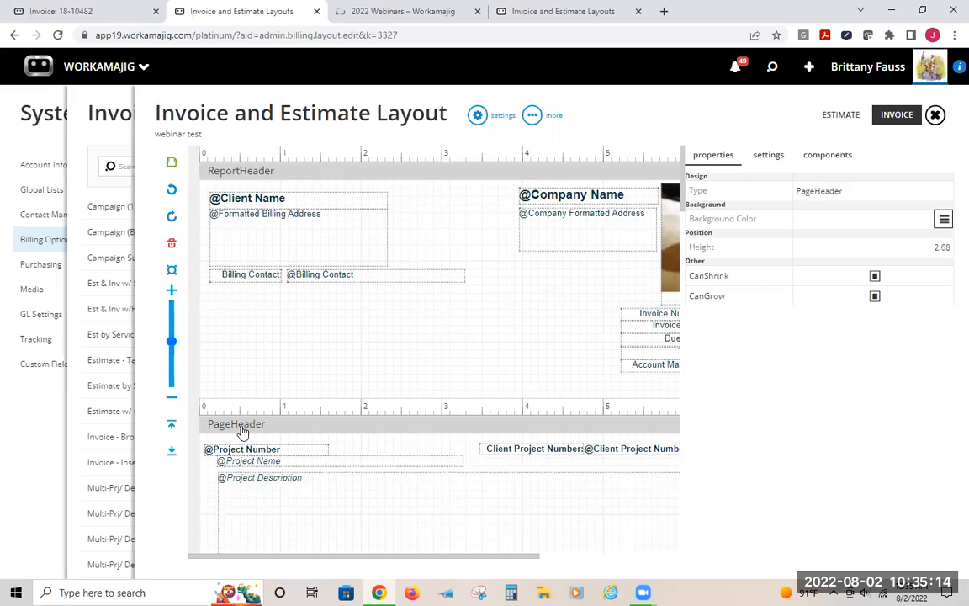
scroll(425, 402, "down", 3)
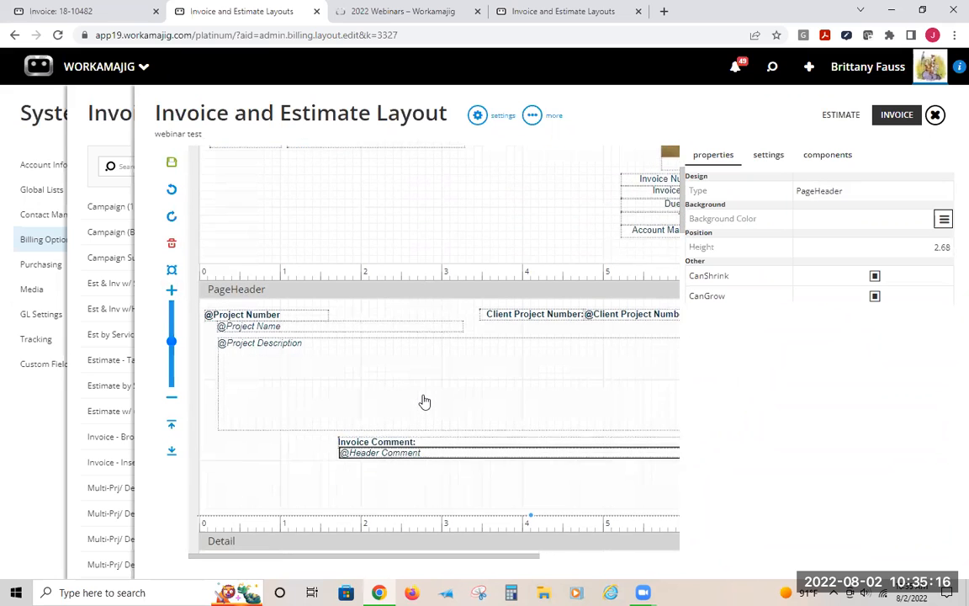
scroll(318, 418, "up", 1)
scroll(318, 418, "up", 1)
scroll(393, 428, "down", 2)
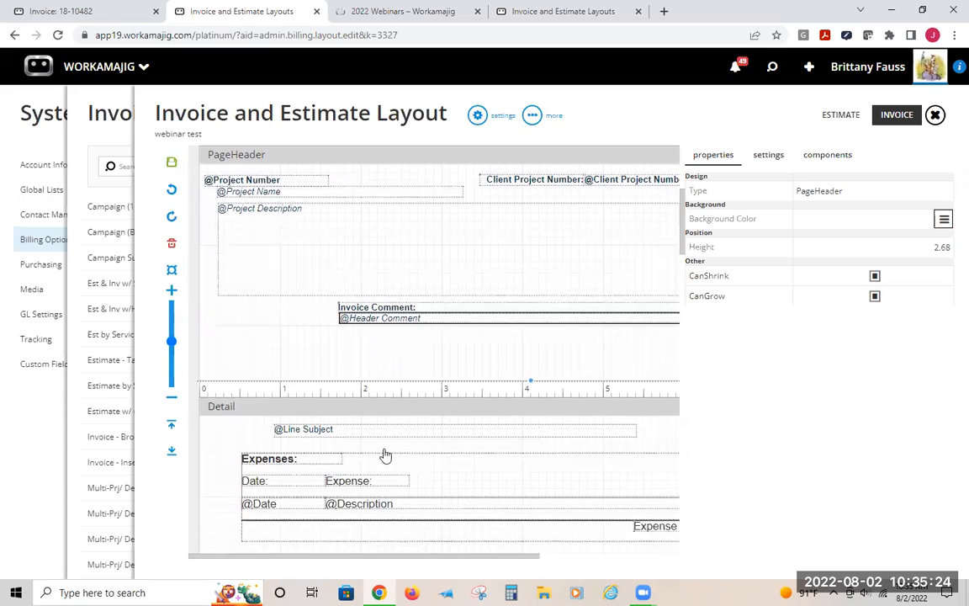
Compare the open invoice in the other tab with the layout's Detail, PageFooter and ReportFooter bands
scroll(362, 455, "down", 2)
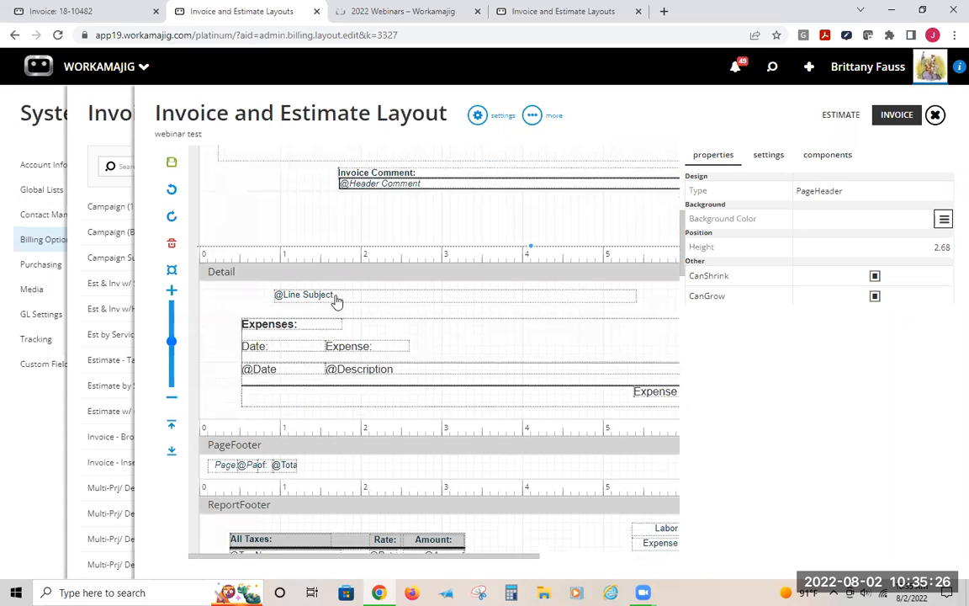
left_click(50, 11)
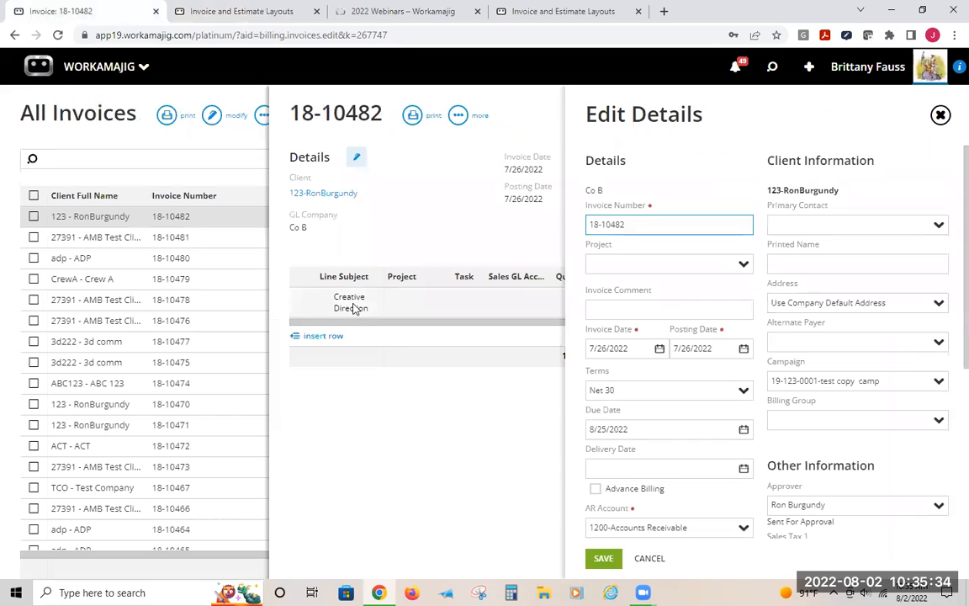
key("ctrl+Tab")
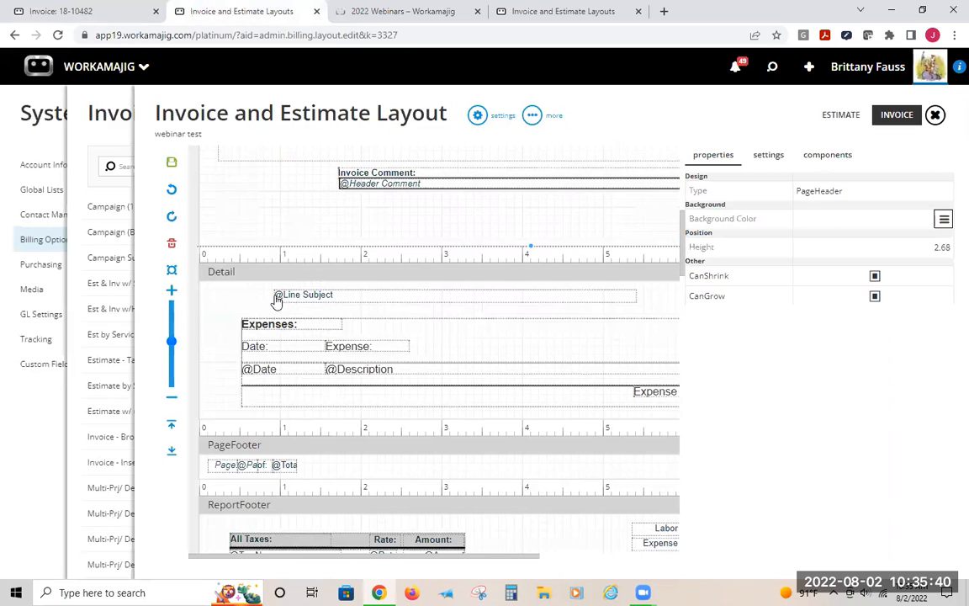
left_click(99, 7)
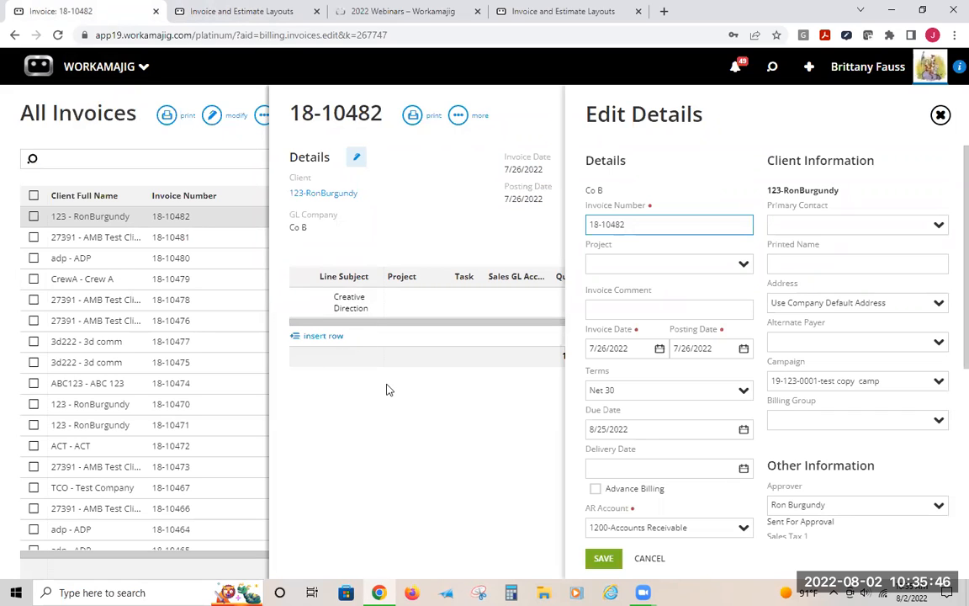
left_click(195, 9)
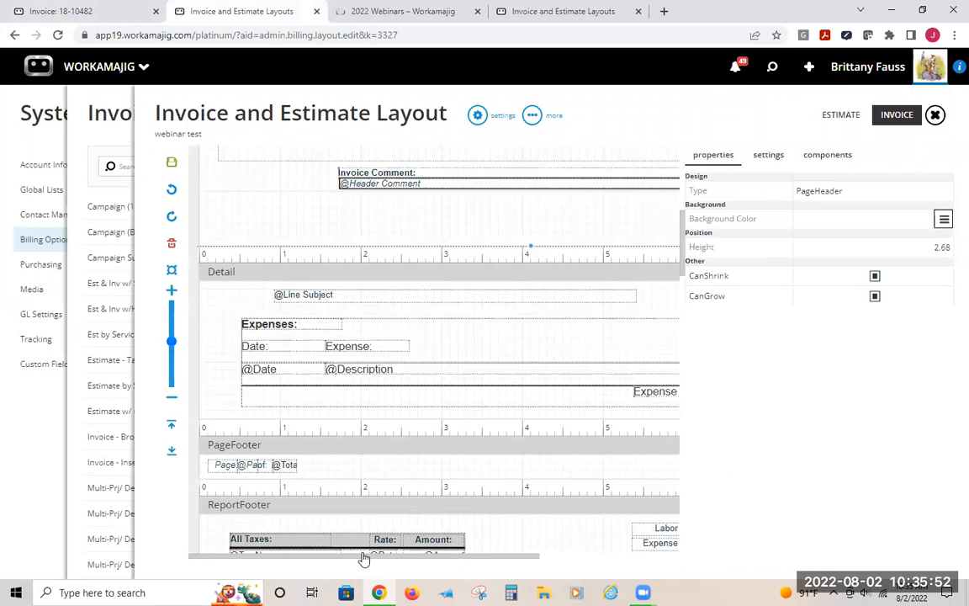
left_click_drag(363, 558, 547, 572)
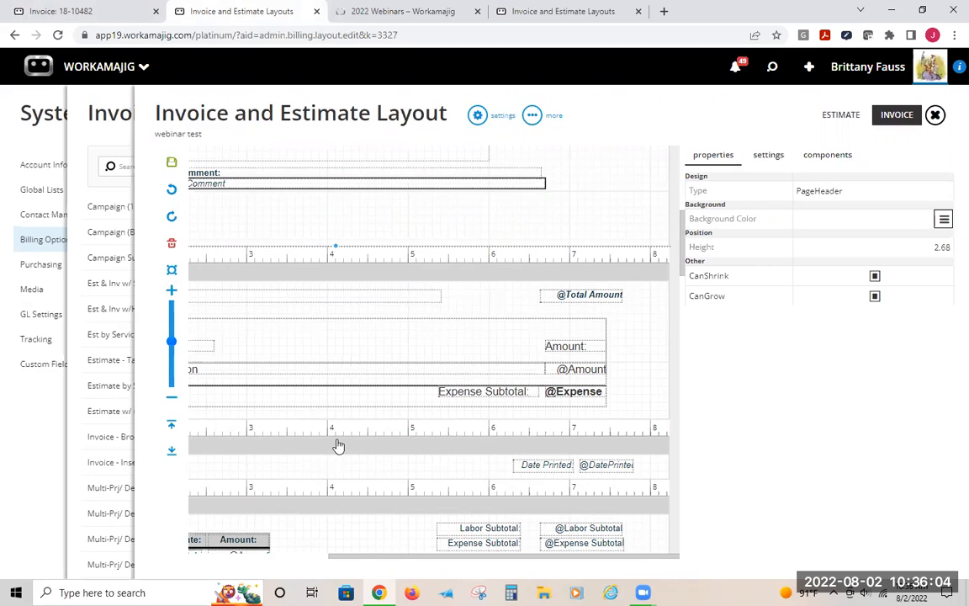
left_click_drag(339, 557, 249, 431)
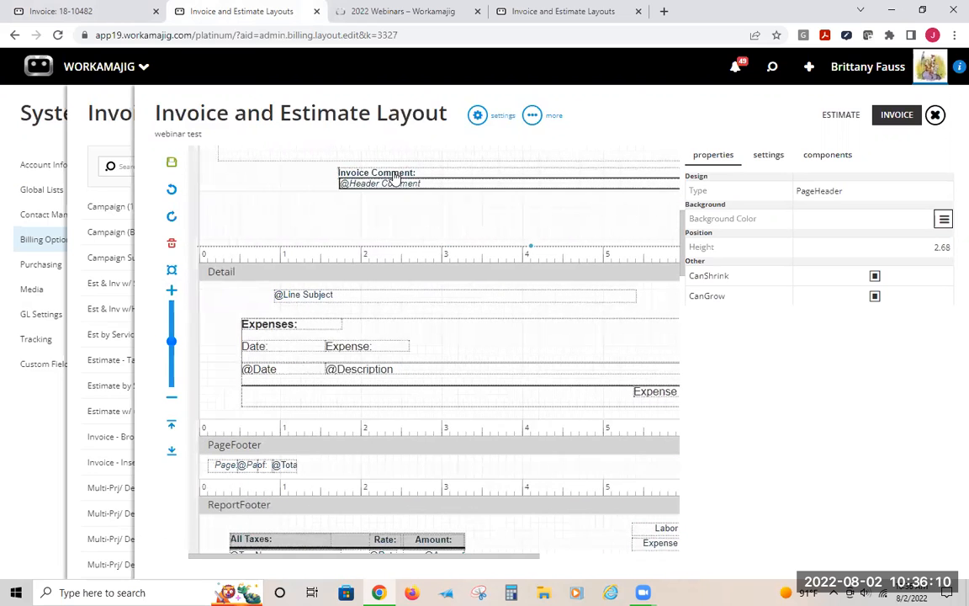
scroll(253, 218, "up", 2)
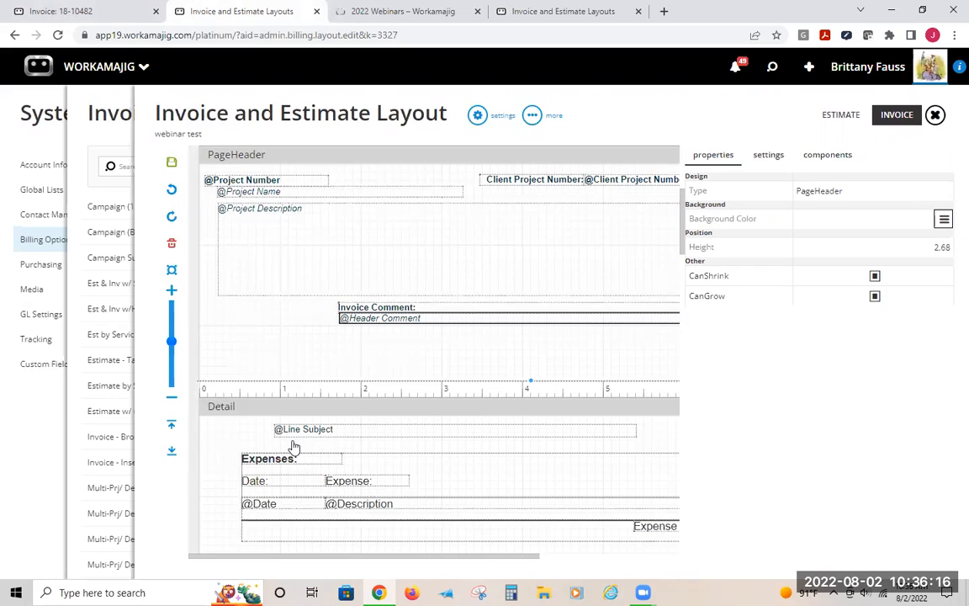
Add the Project Description header field to the Detail band just below the Line Subject field
left_click(821, 156)
left_click(753, 185)
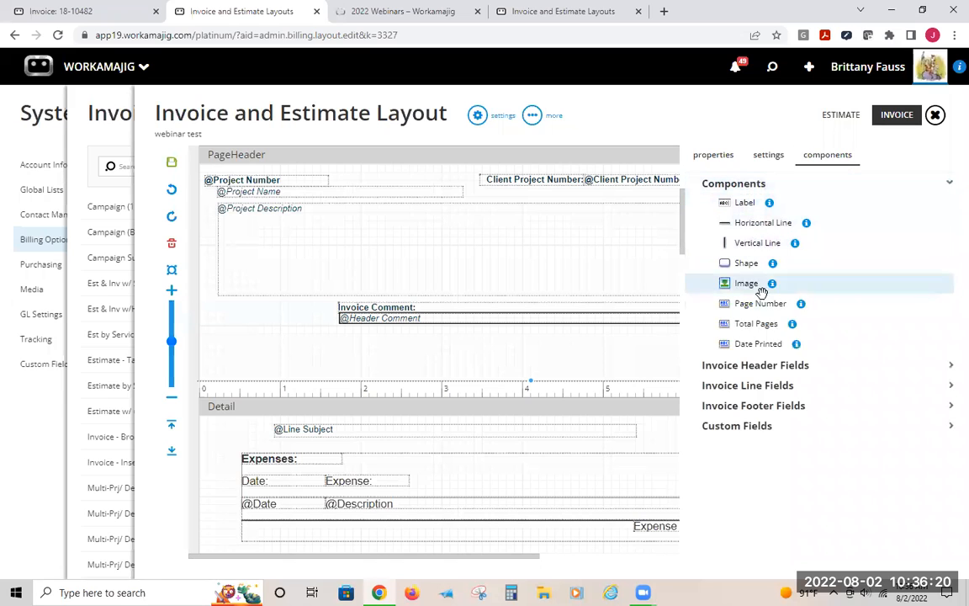
left_click(765, 367)
scroll(765, 387, "down", 2)
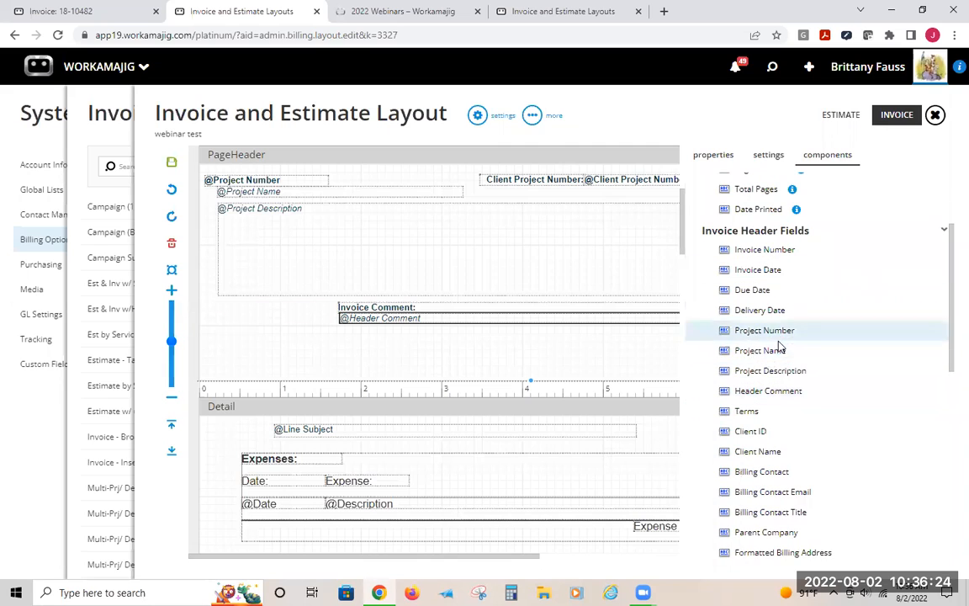
left_click_drag(769, 370, 290, 437)
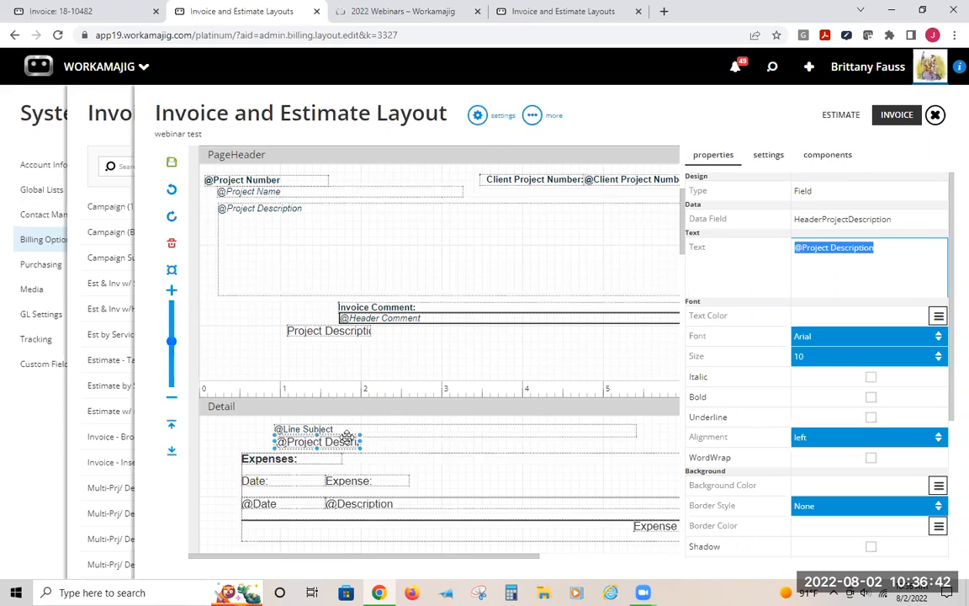
Clear the new field's text and delete the added Project Description field from the Detail band
key("BackSpace")
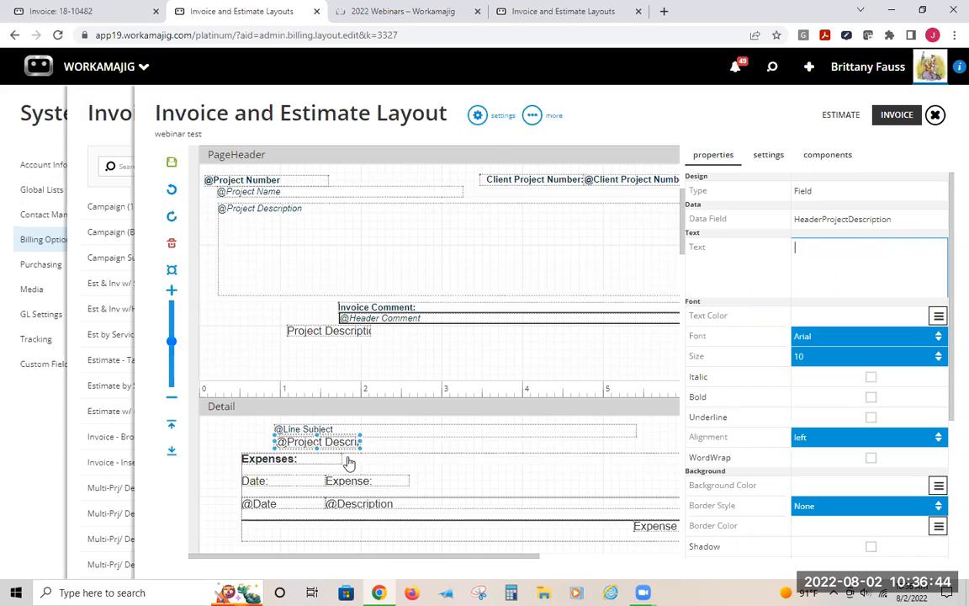
left_click(346, 454)
left_click(348, 439)
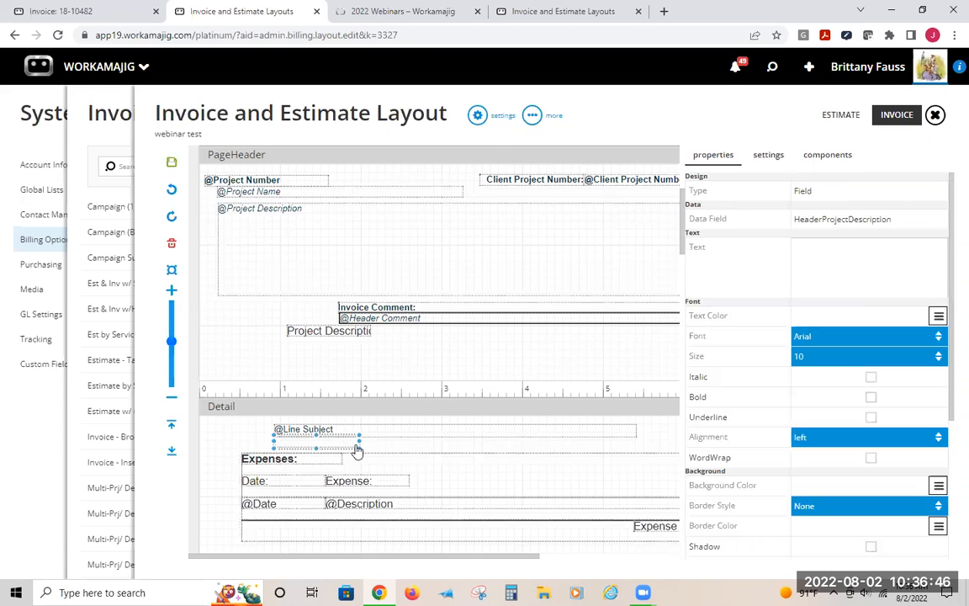
key("Delete")
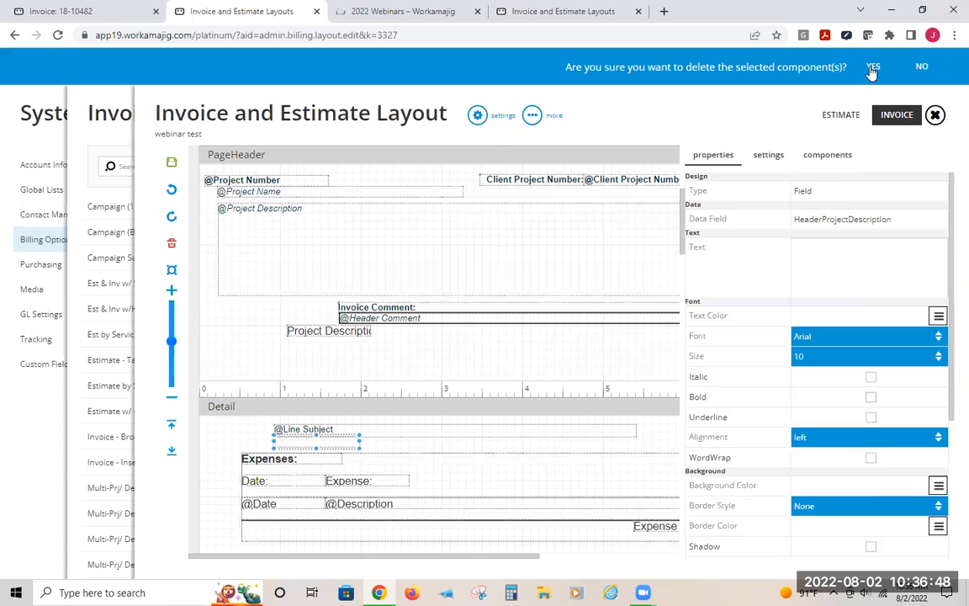
left_click(872, 65)
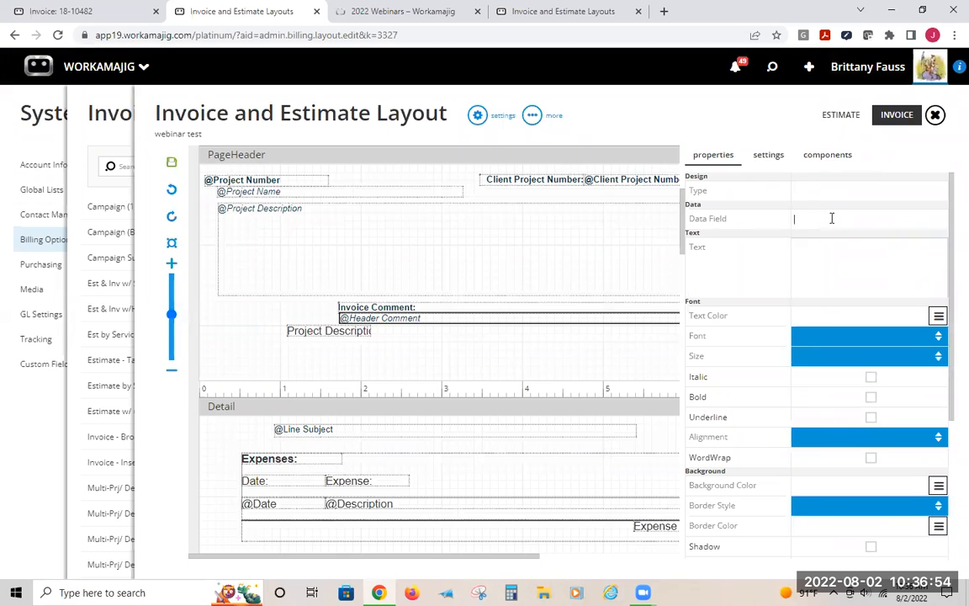
Delete the All Taxes subreport from the ReportFooter band
scroll(226, 404, "down", 3)
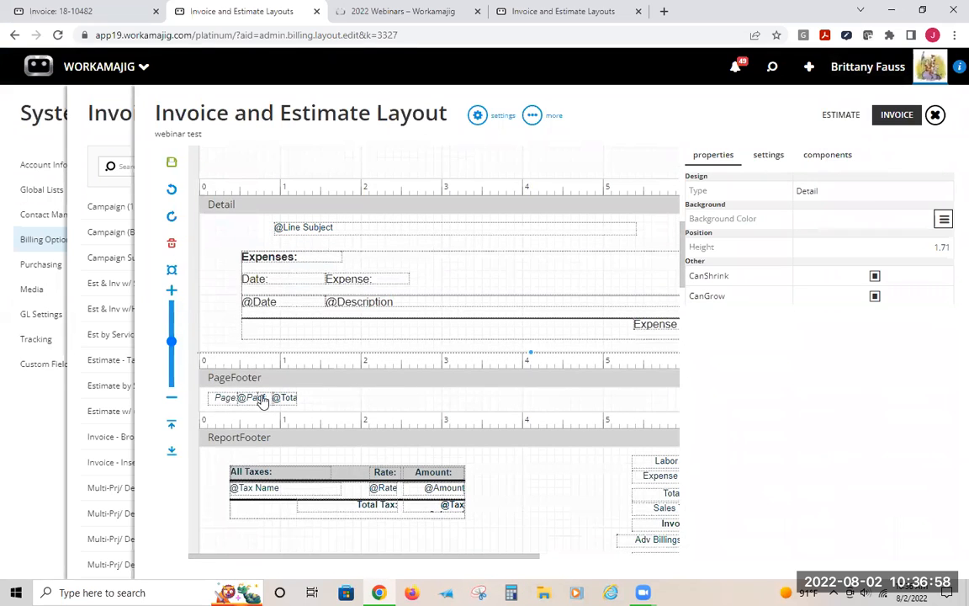
left_click(225, 401)
left_click(223, 399)
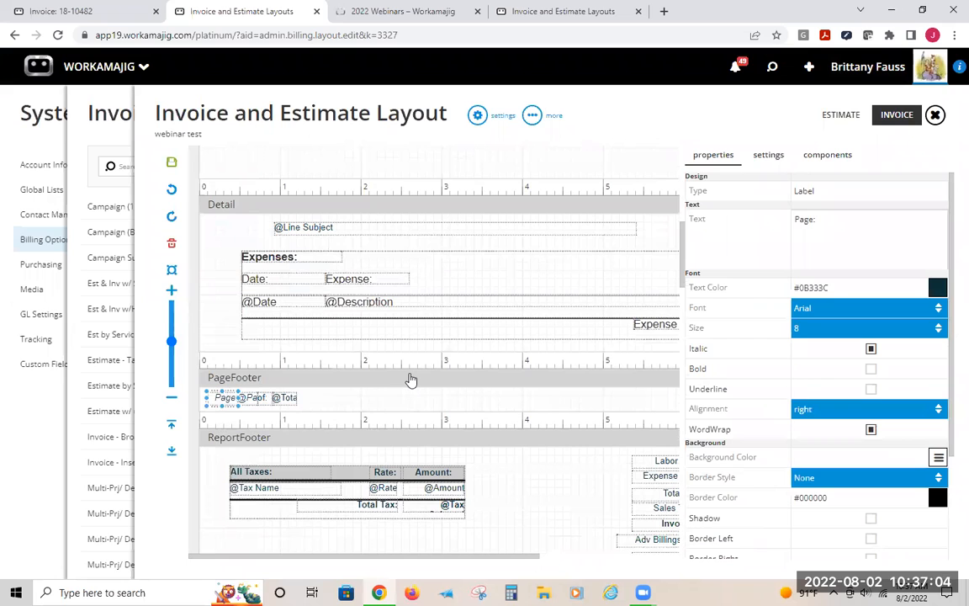
scroll(412, 420, "down", 2)
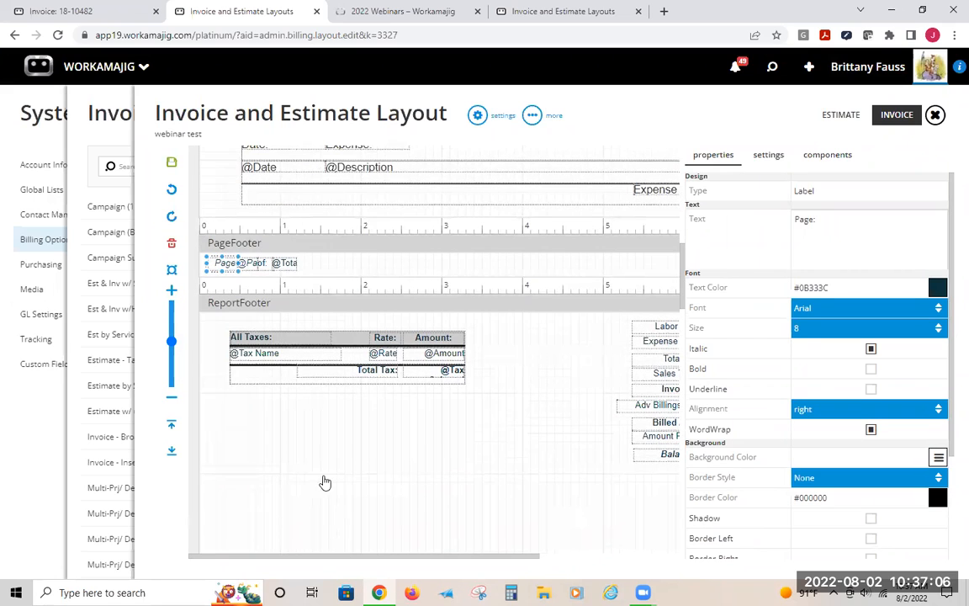
left_click(308, 404)
left_click_drag(412, 560, 481, 559)
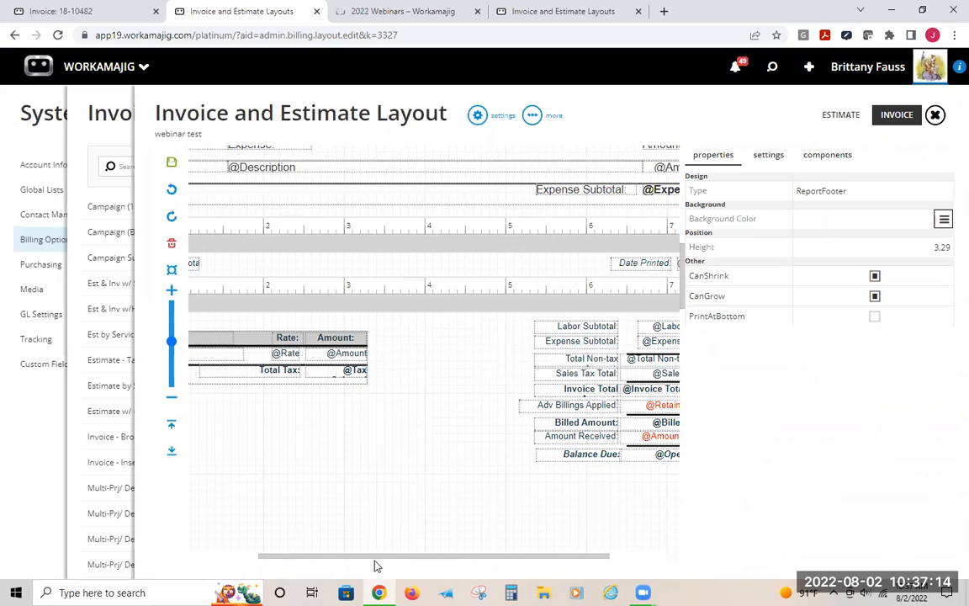
left_click_drag(376, 556, 303, 556)
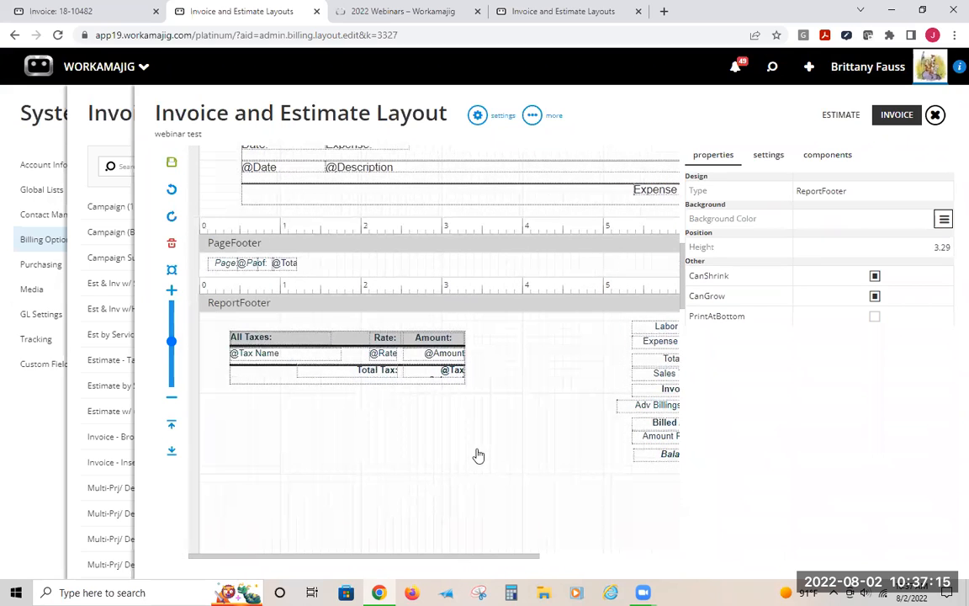
left_click(319, 366)
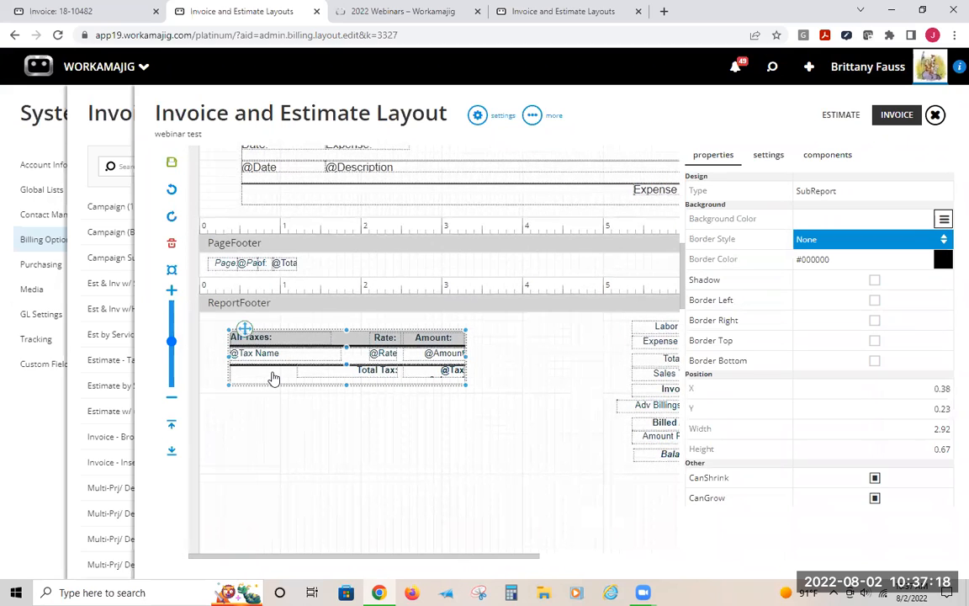
key("Delete")
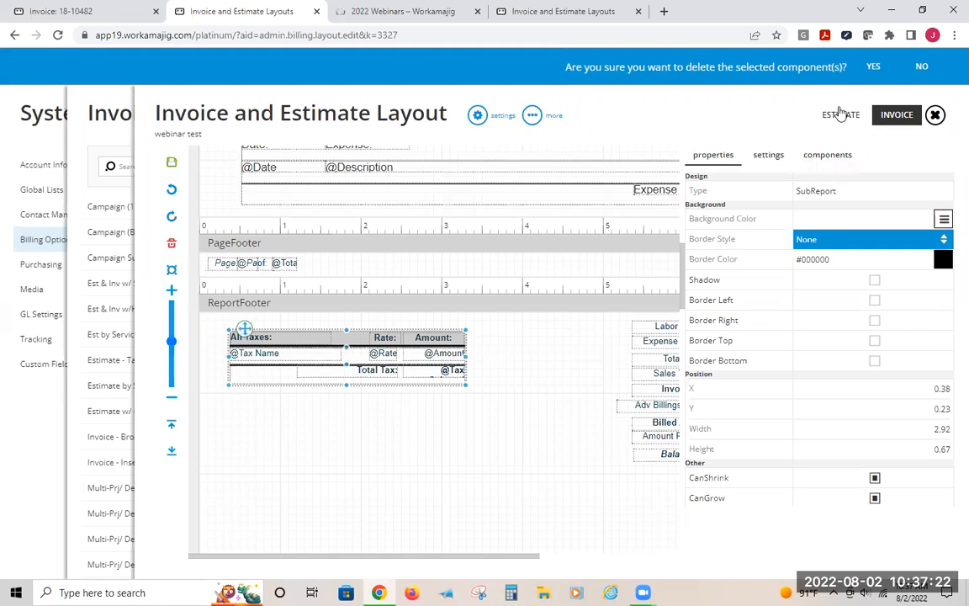
left_click(873, 67)
Widen the Project Description field in the PageHeader band slightly to the right
left_click_drag(429, 556, 561, 568)
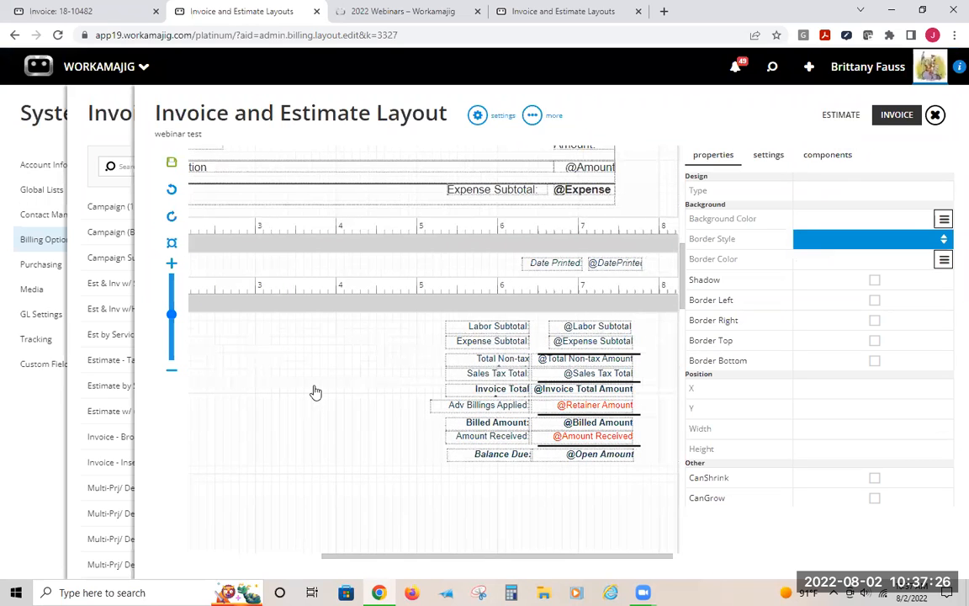
scroll(286, 391, "up", 10)
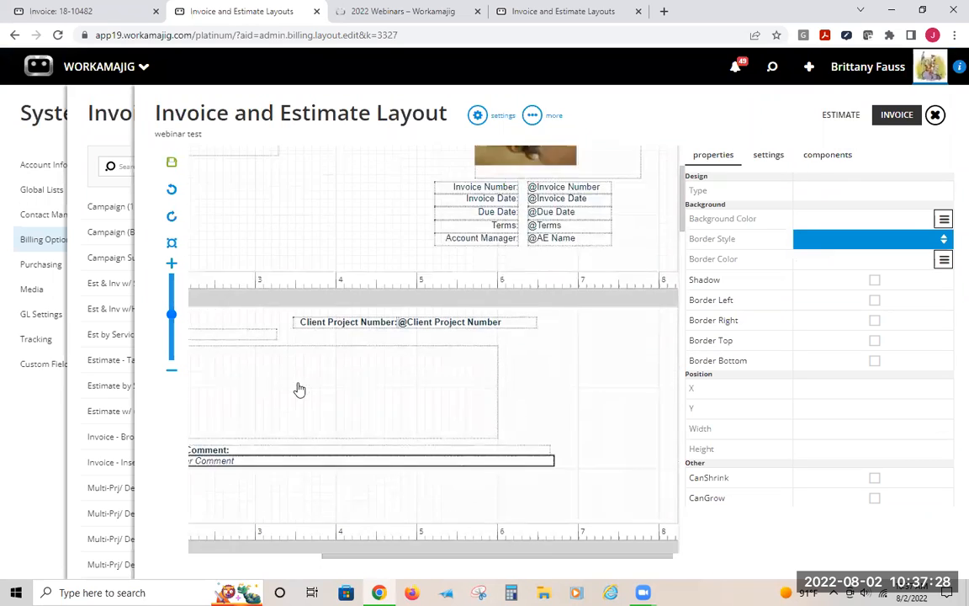
left_click(387, 534)
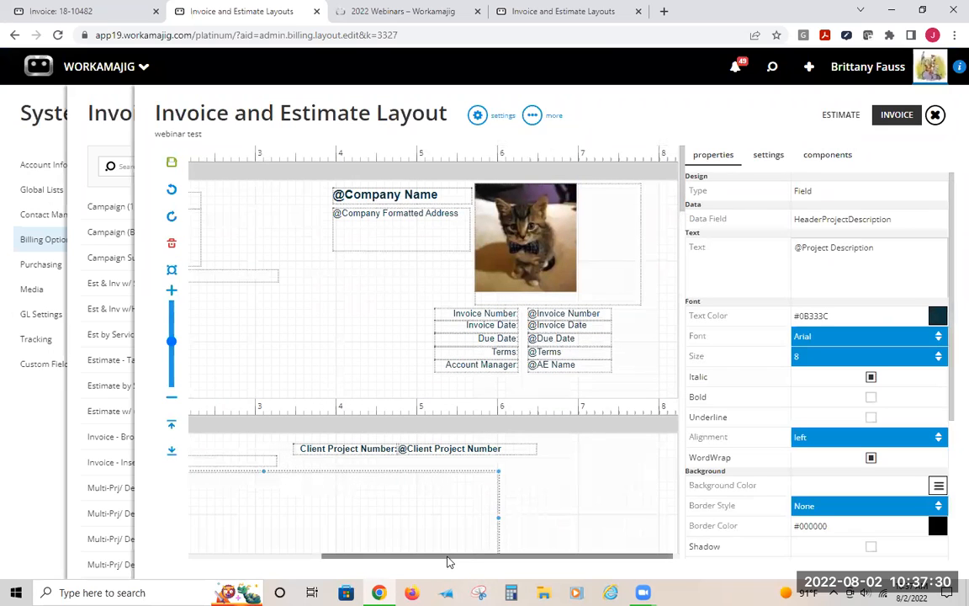
mouse_move(427, 550)
left_mouse_down()
mouse_move(297, 543)
mouse_move(443, 551)
left_mouse_up()
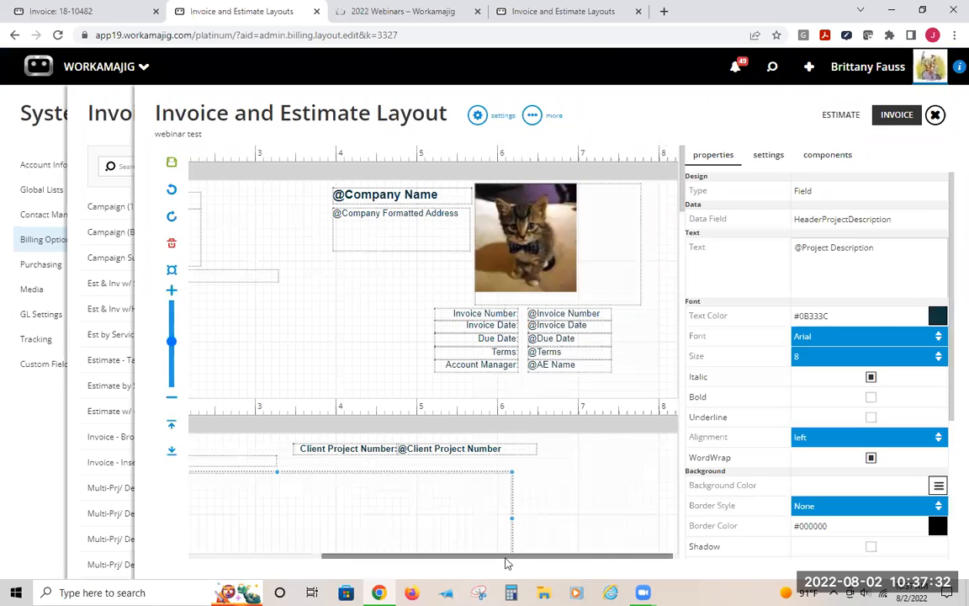
left_click_drag(523, 562, 390, 557)
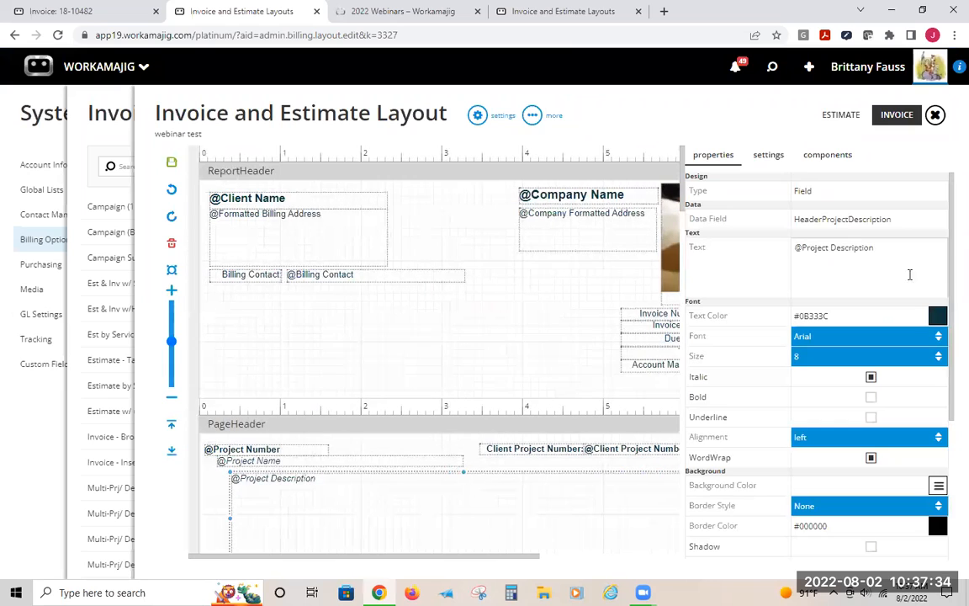
left_click(826, 155)
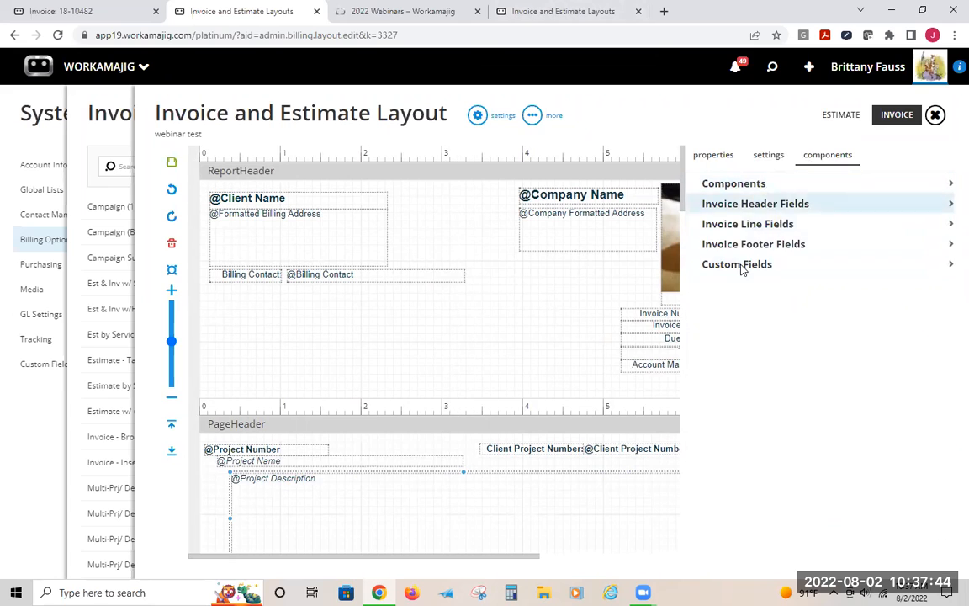
left_click(731, 207)
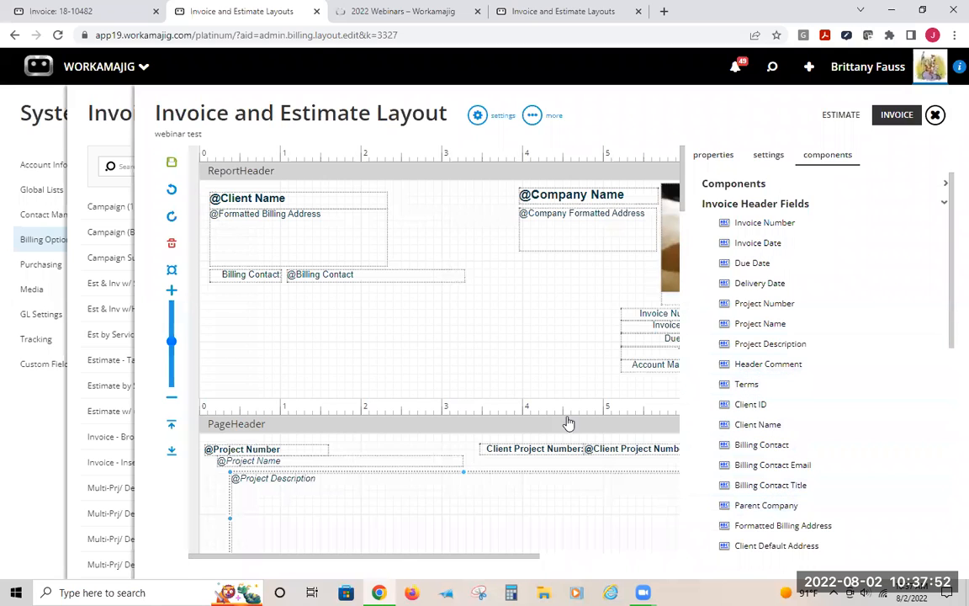
left_click_drag(327, 562, 404, 563)
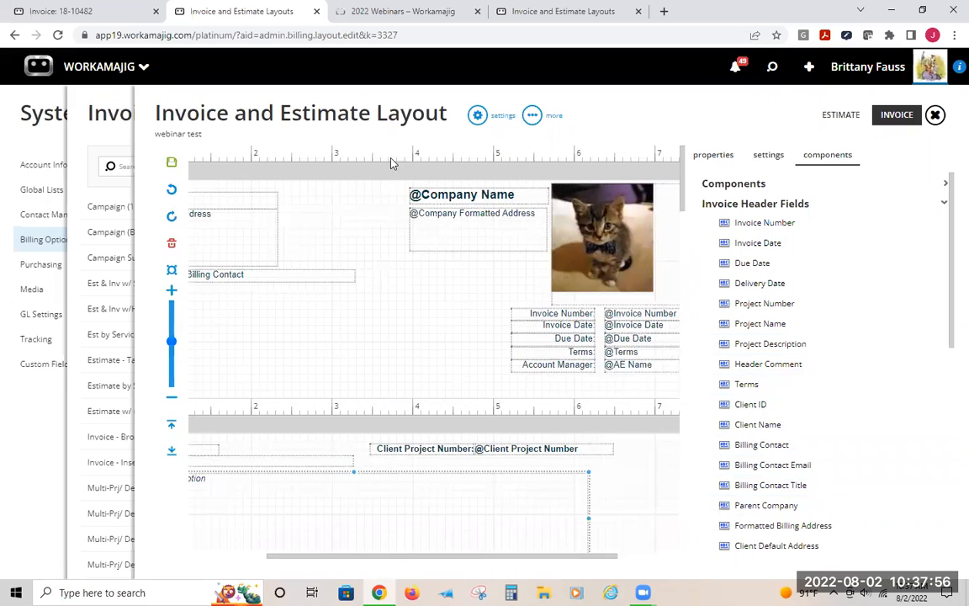
left_click(749, 202)
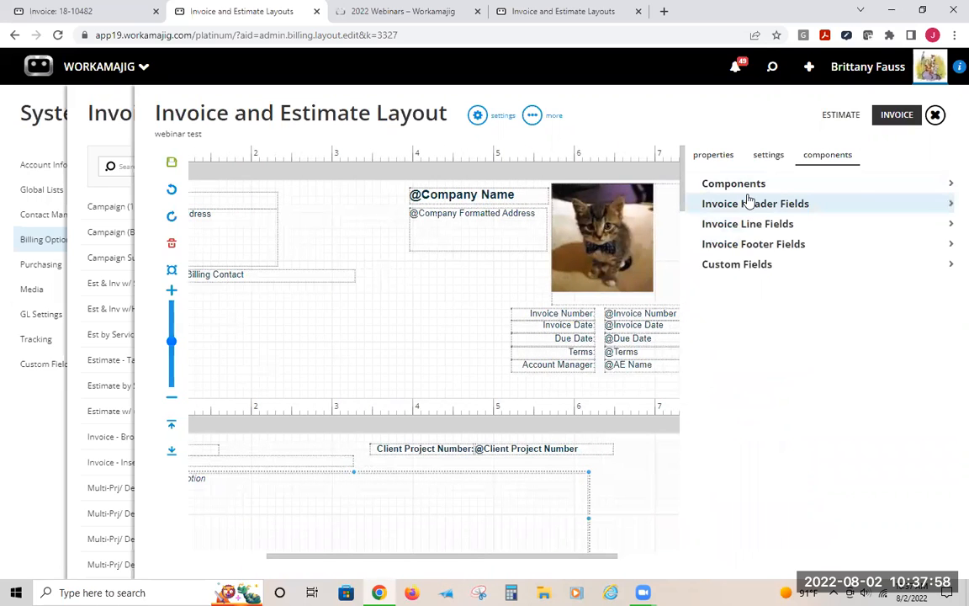
left_click(749, 183)
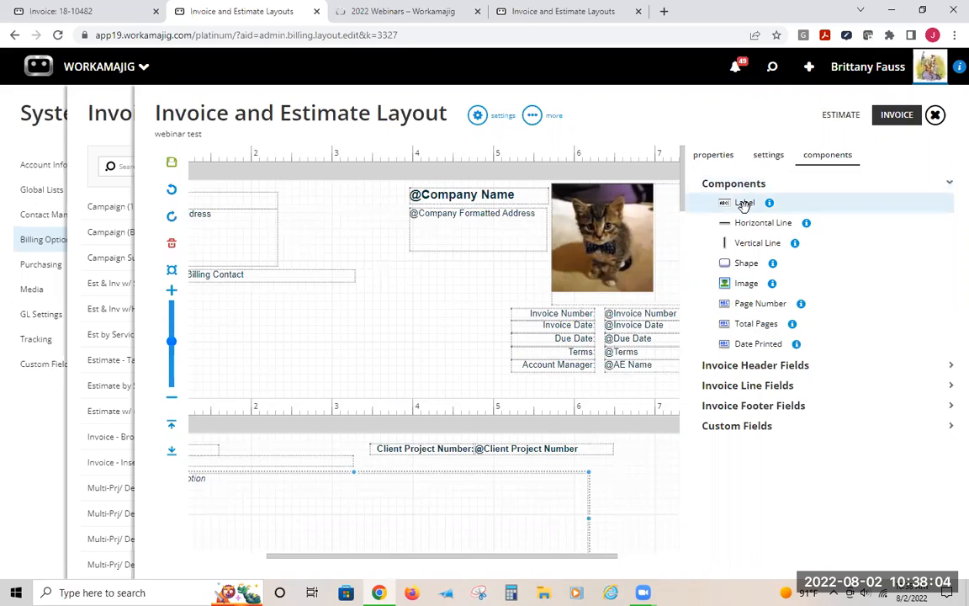
Make the Invoice Number label in the ReportHeader band bold
left_click(570, 368)
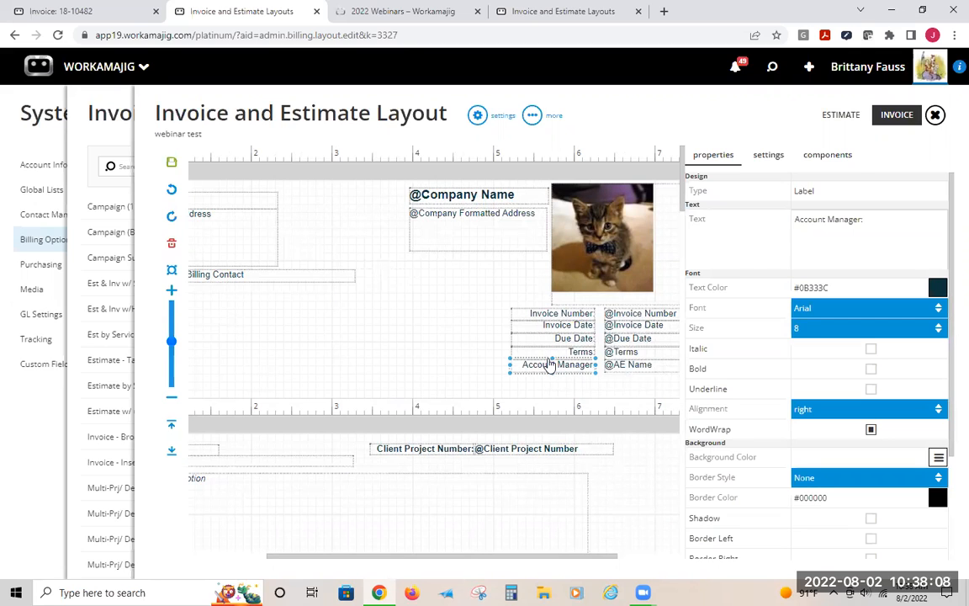
left_click(547, 322)
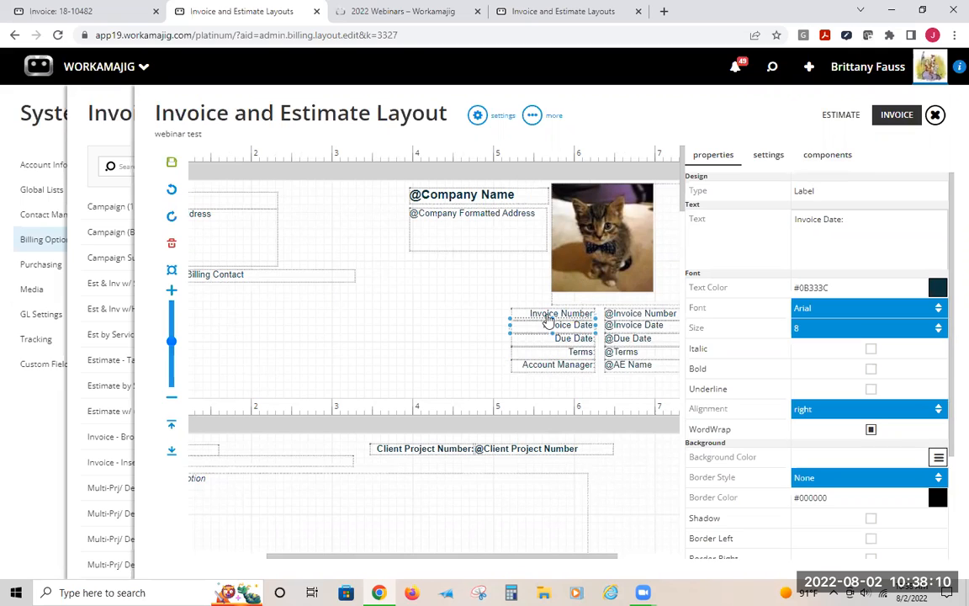
left_click(535, 313)
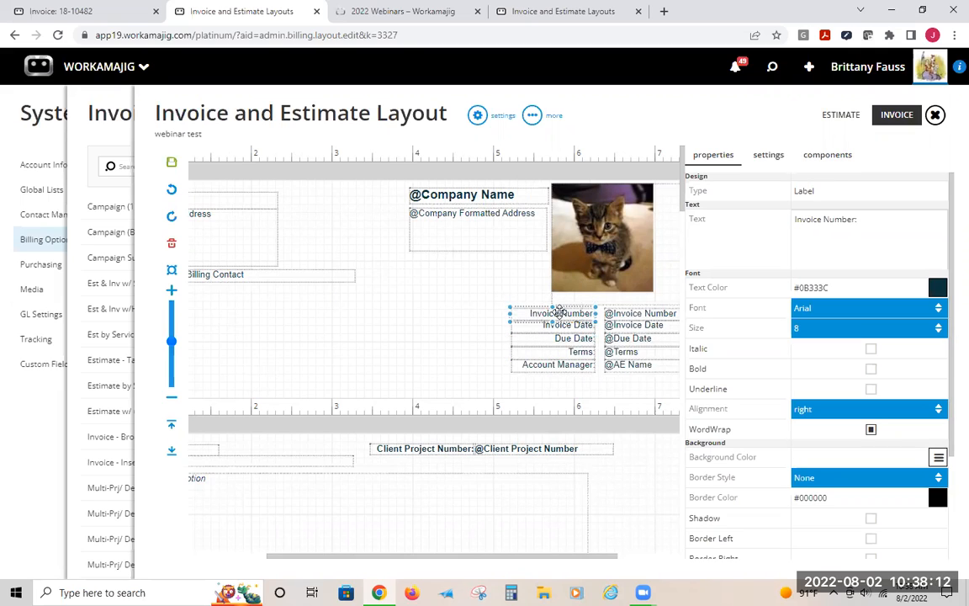
left_click(871, 369)
left_click(368, 300)
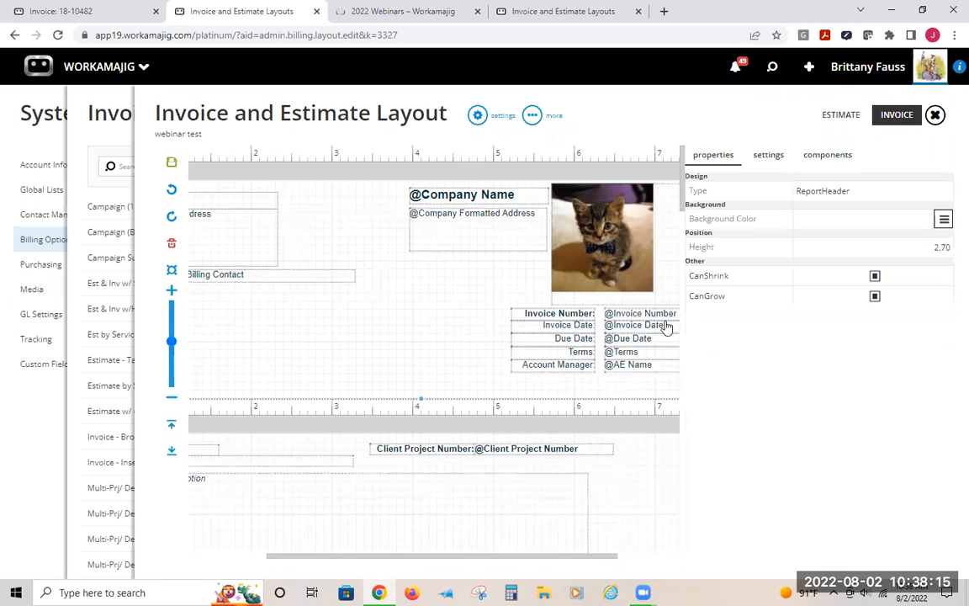
Add a label to the ReportHeader band with the text "this is the label" and turn on word wrap
left_click(577, 324)
left_click(835, 156)
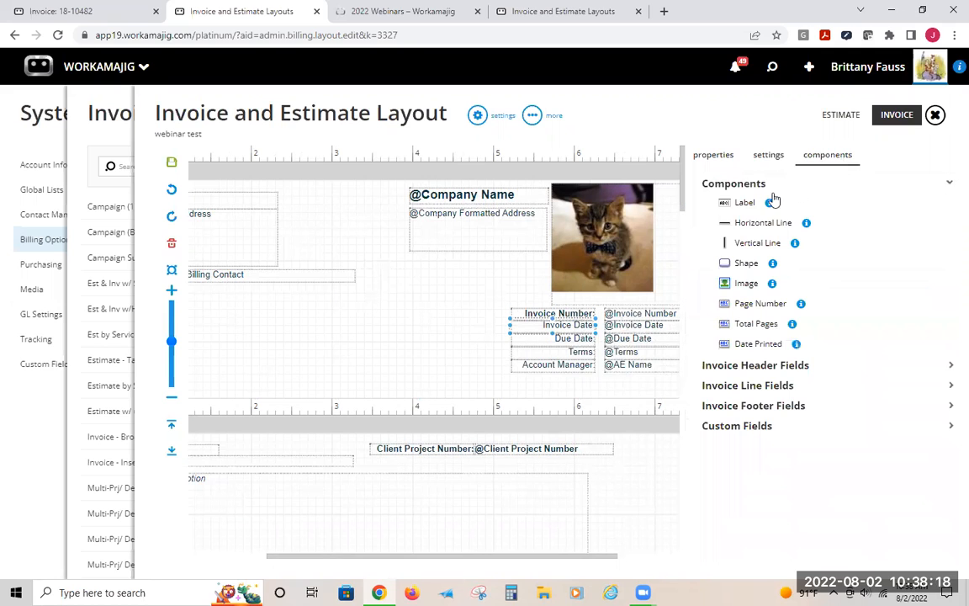
left_click_drag(244, 373, 247, 364)
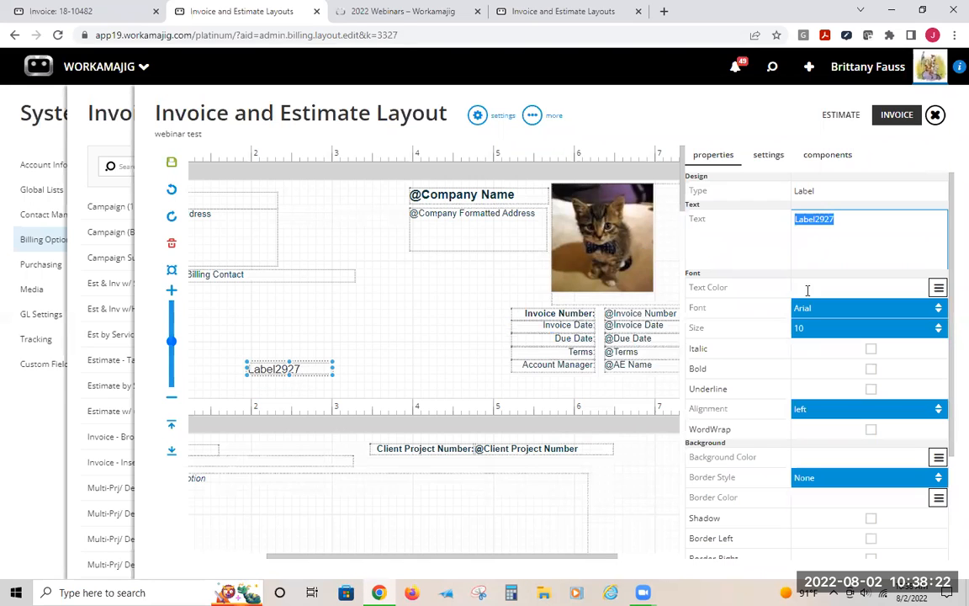
type("this is the label")
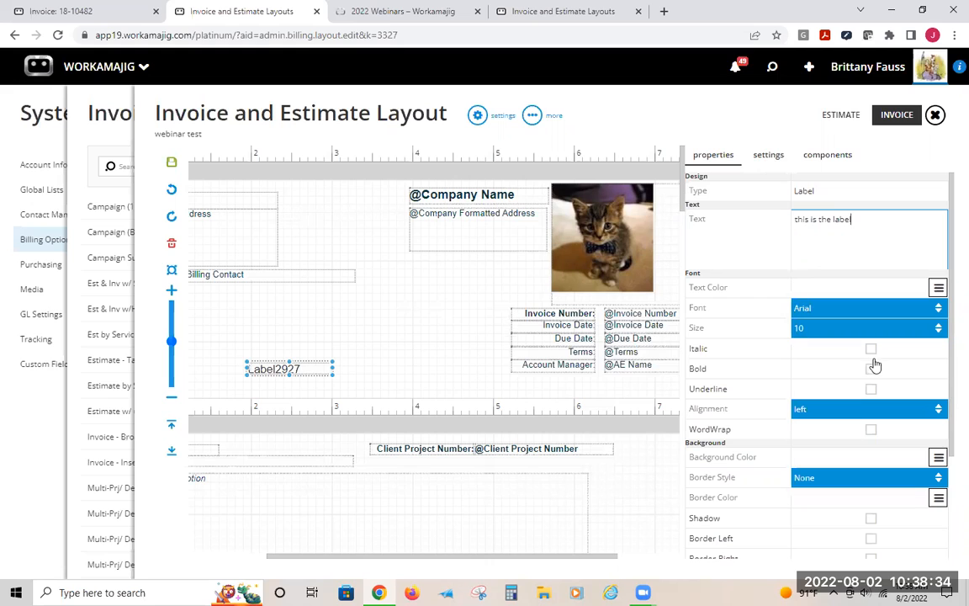
scroll(874, 409, "down", 3)
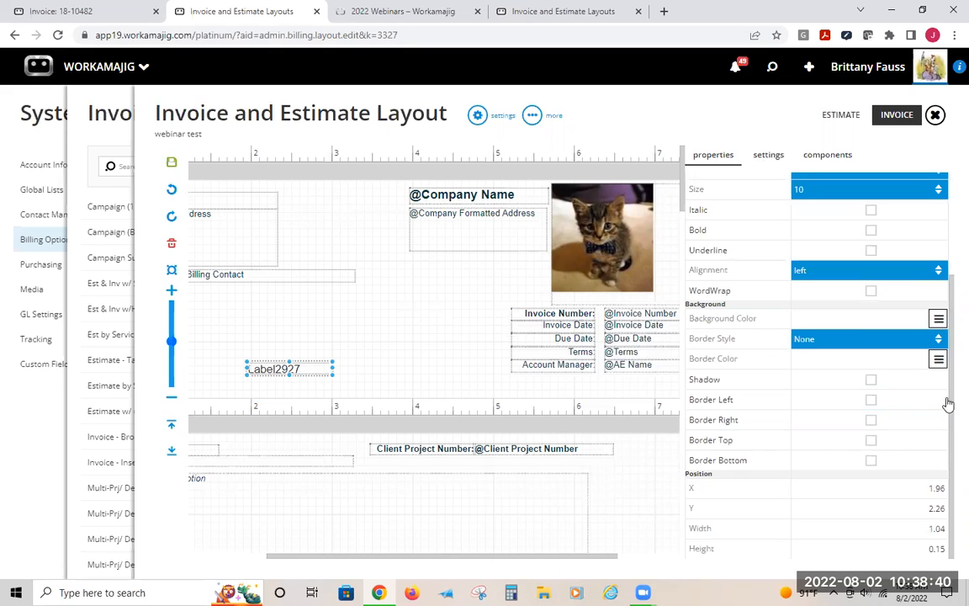
left_click(872, 292)
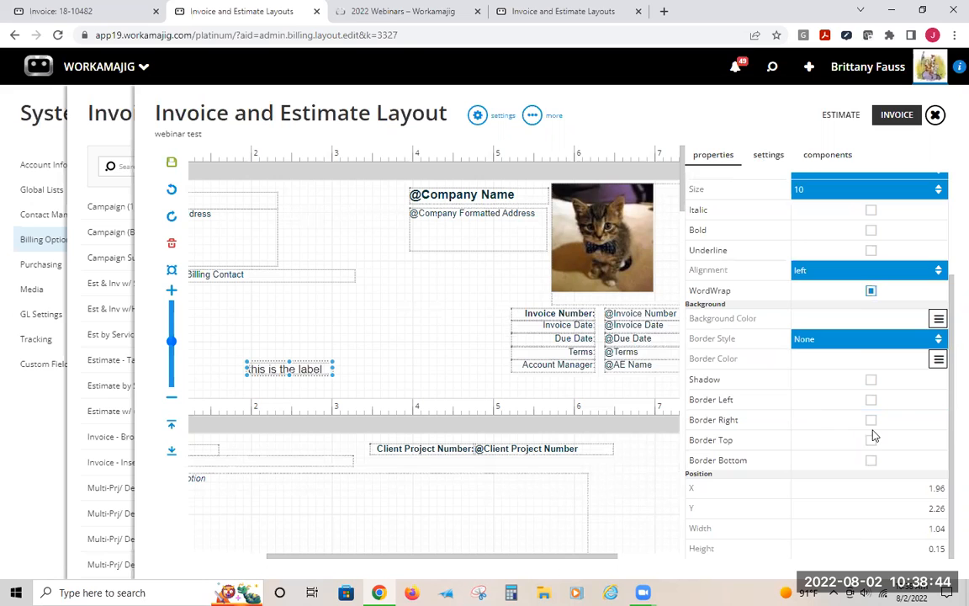
Move and widen the new label, then delete it from the ReportHeader band
left_click_drag(262, 371, 351, 489)
left_click(303, 304)
left_click_drag(400, 284, 473, 330)
mouse_move(400, 336)
left_mouse_down()
mouse_move(396, 375)
mouse_move(387, 344)
left_mouse_up()
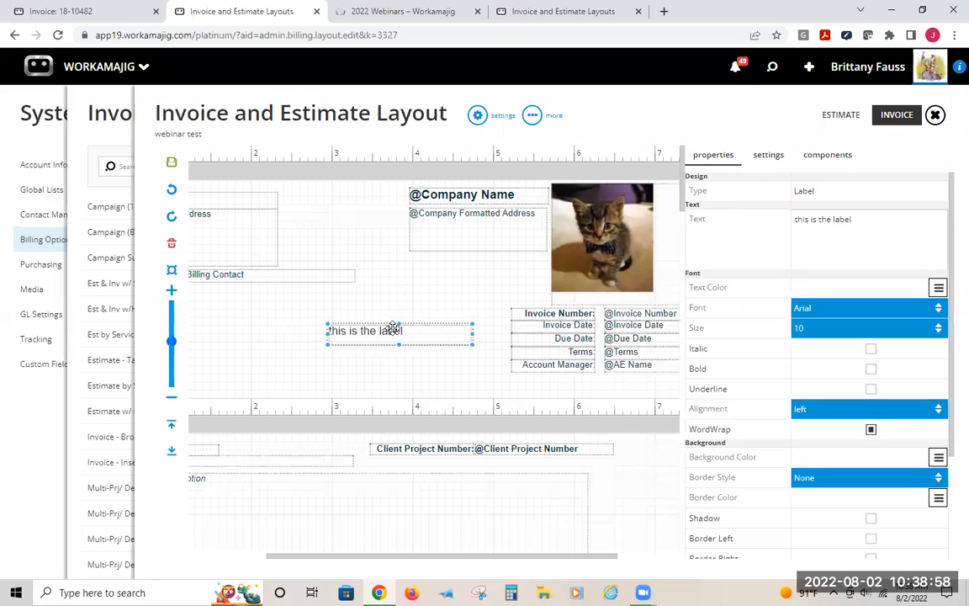
left_click_drag(395, 329, 289, 329)
key("Delete")
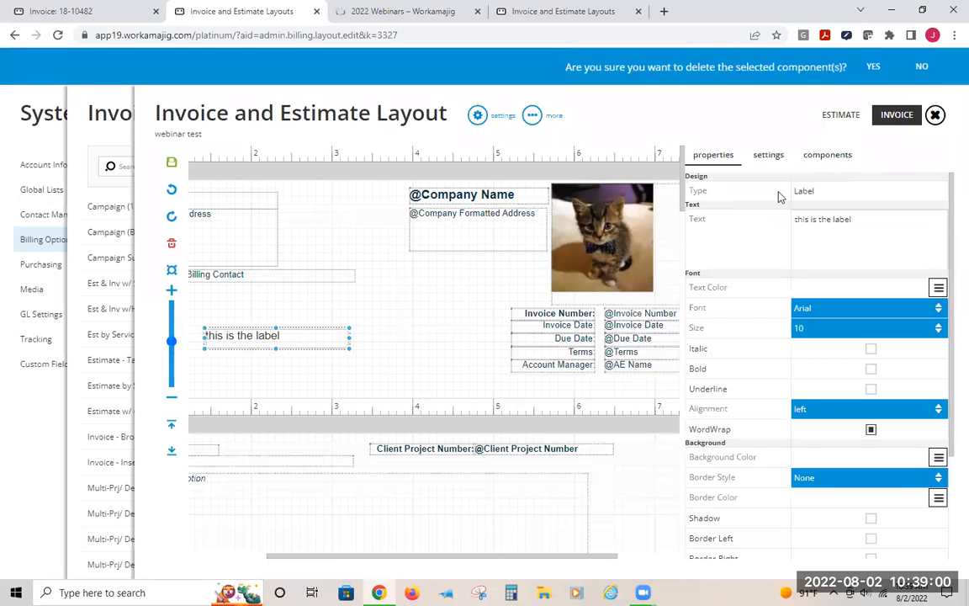
left_click(869, 66)
Add a horizontal line spanning the full ReportHeader width (X1 0.00 to X2 7.59) just below the Billing Contact row
left_click(827, 156)
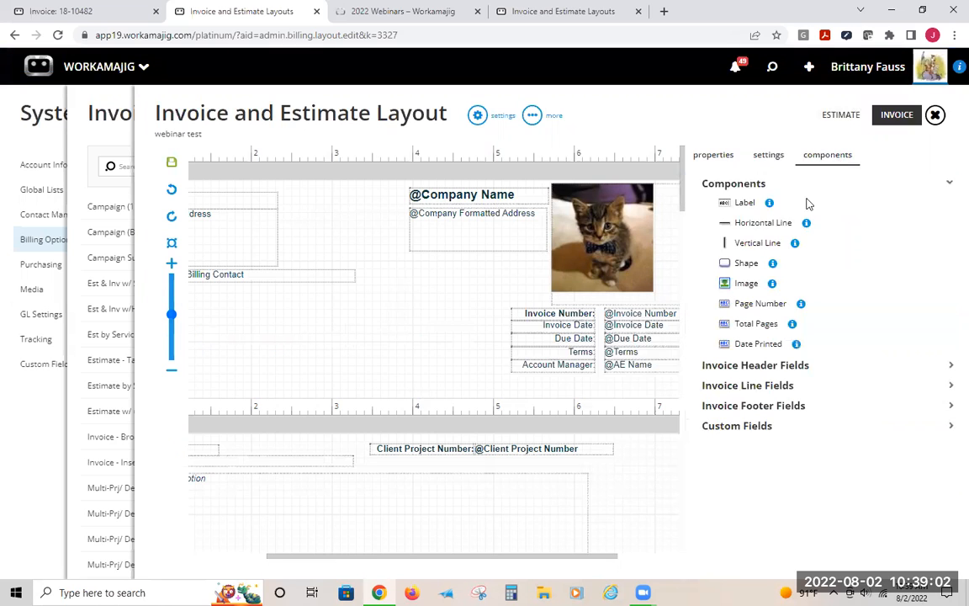
left_click_drag(760, 227, 272, 322)
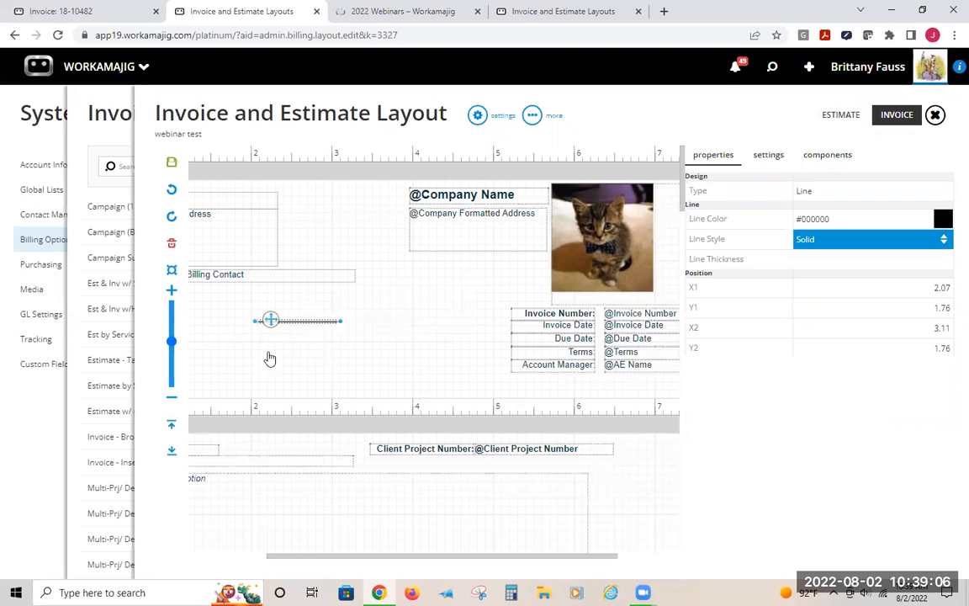
left_click(318, 336)
left_click(307, 321)
left_click_drag(270, 320, 252, 290)
left_click_drag(316, 291, 697, 288)
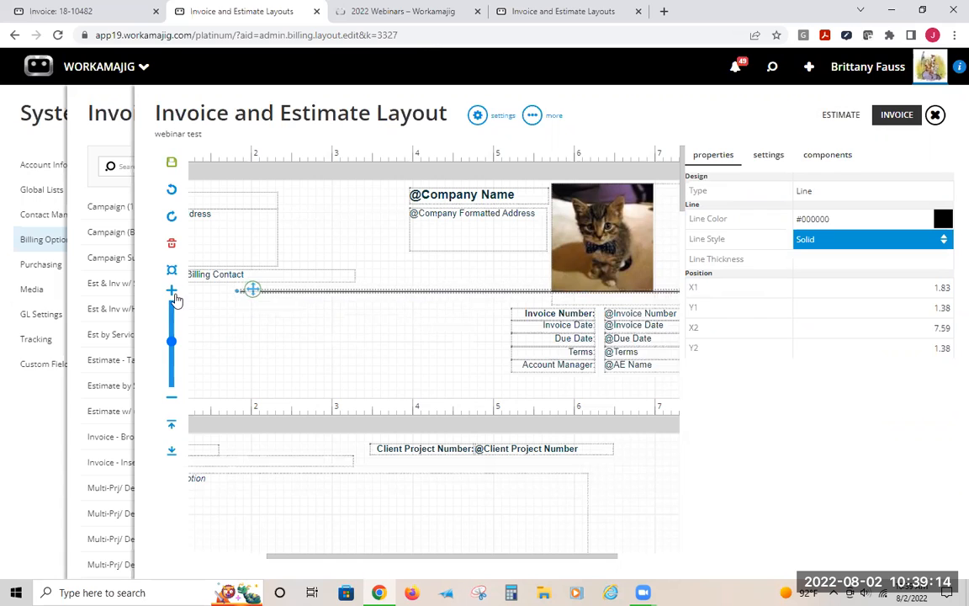
left_click_drag(234, 290, 84, 289)
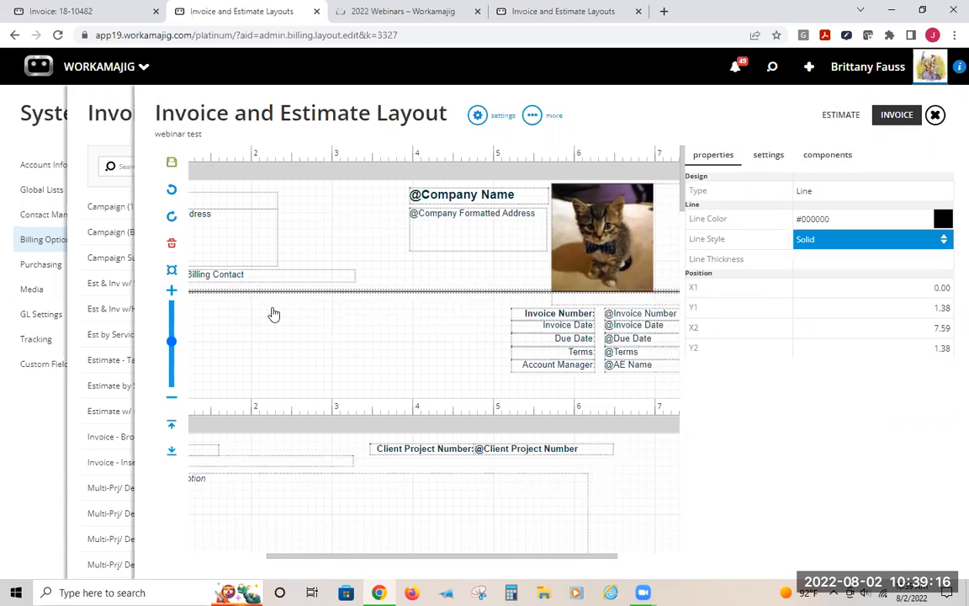
Add a rectangle shape to the ReportHeader band, then delete it
left_click(808, 157)
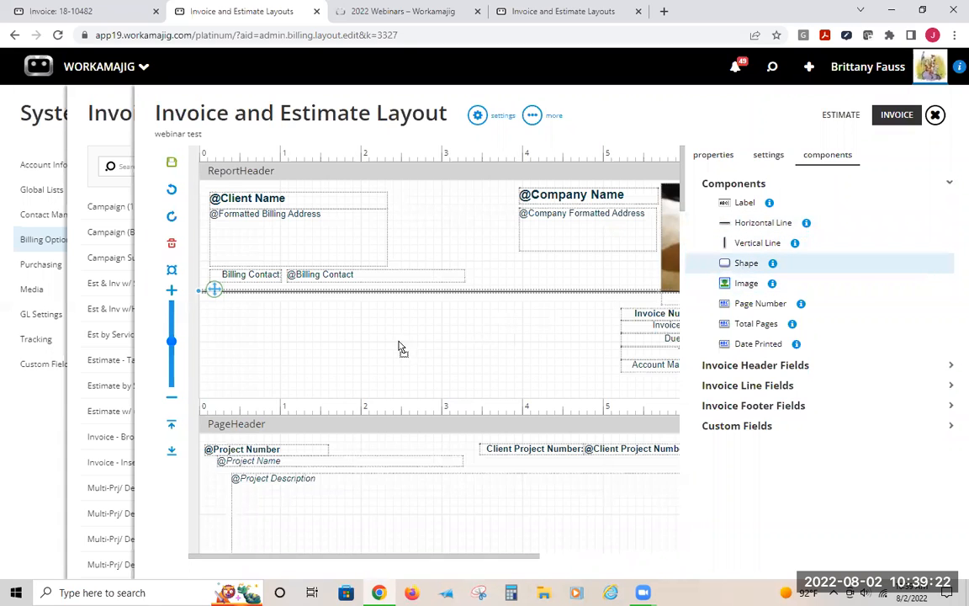
left_click_drag(400, 348, 401, 349)
left_click(815, 219)
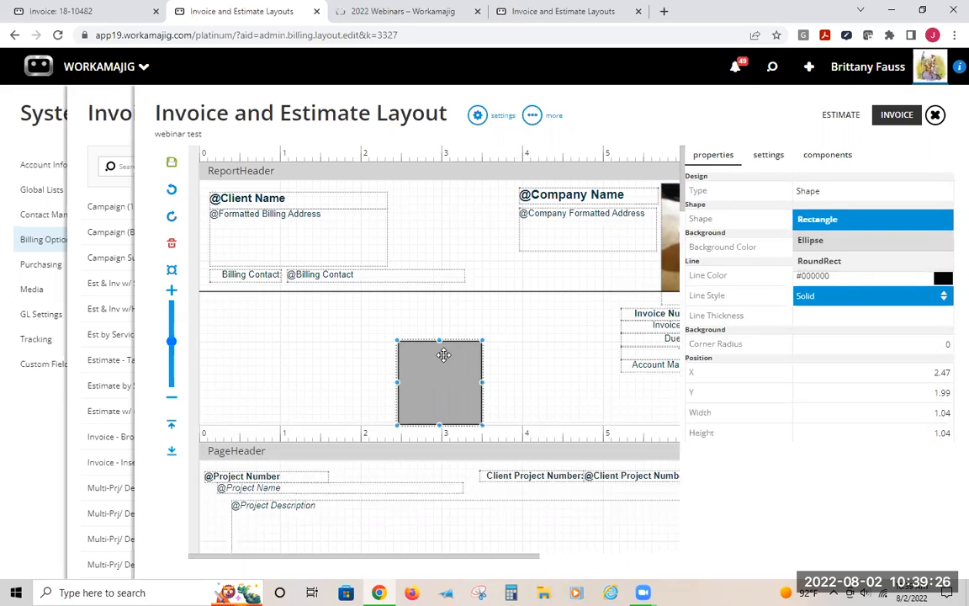
left_click(265, 339)
left_click(480, 349)
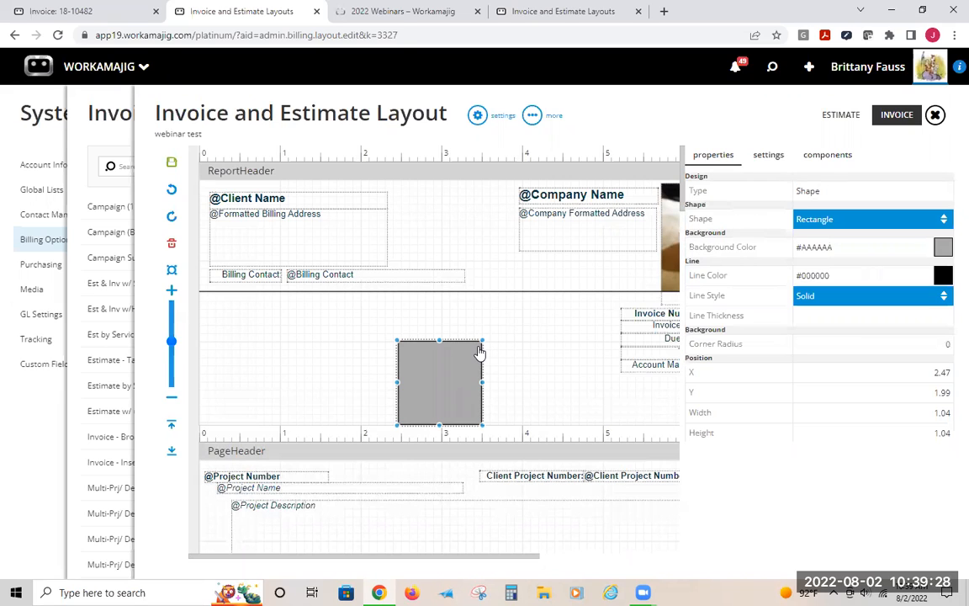
key("Delete")
left_click(874, 68)
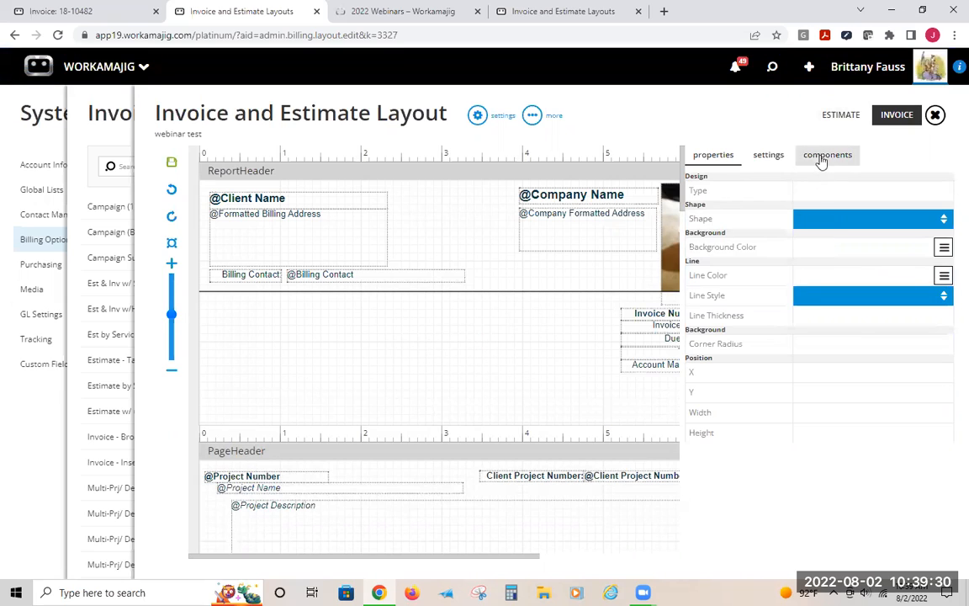
Add an image component to the ReportHeader band, open and cancel the image file picker, then delete it
left_click(821, 159)
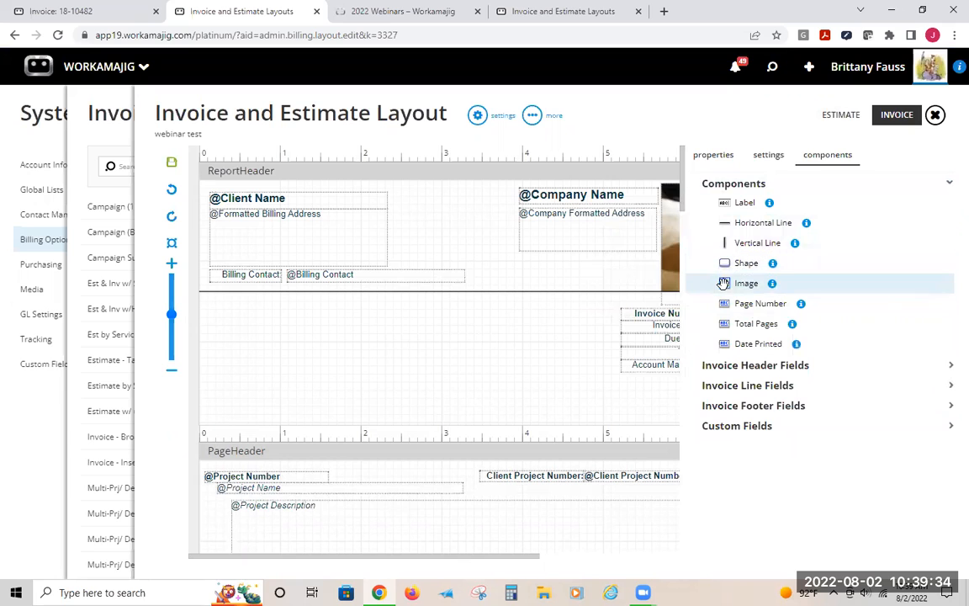
left_click_drag(408, 556, 555, 561)
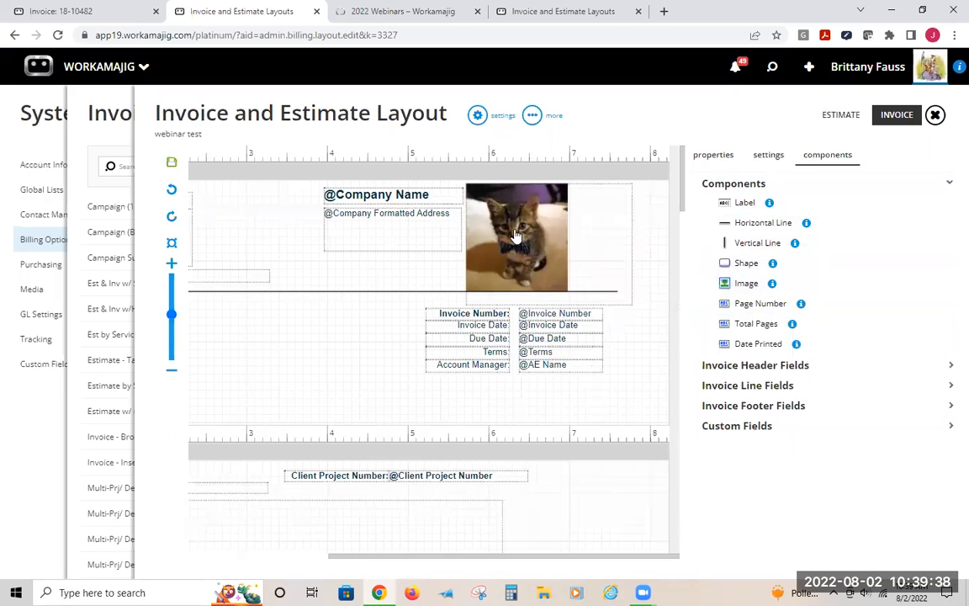
left_click_drag(751, 280, 278, 325)
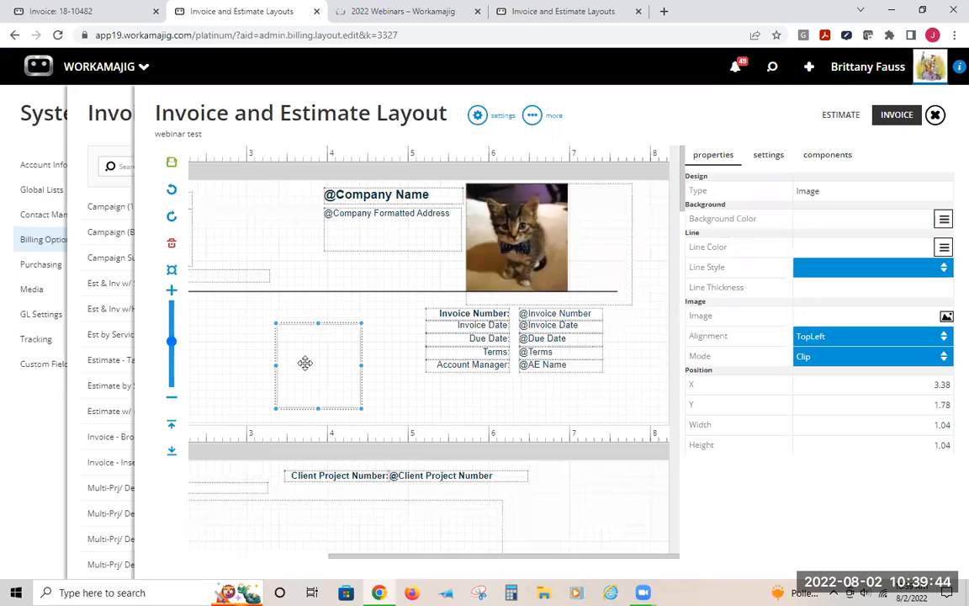
double_click(306, 363)
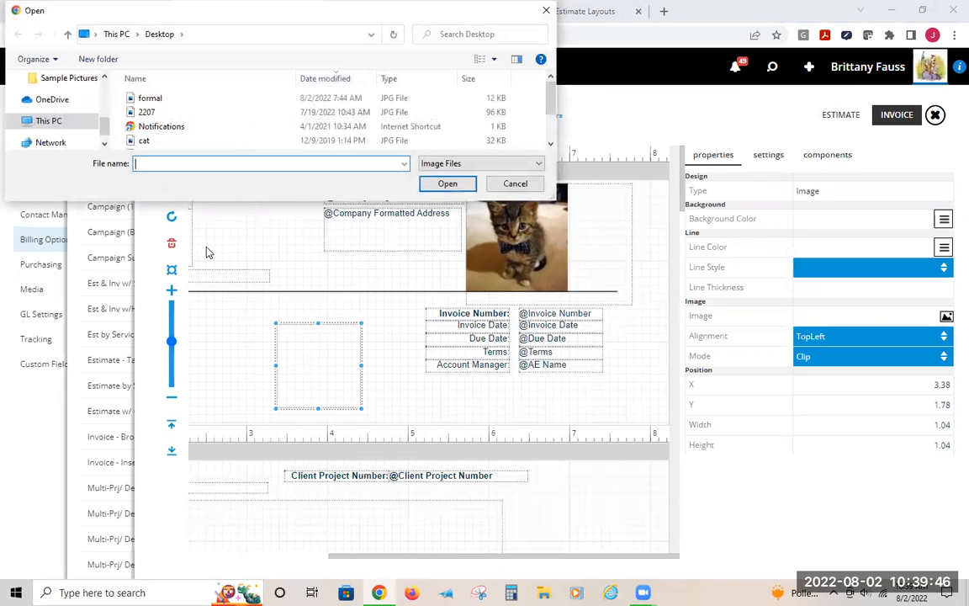
scroll(160, 135, "down", 1)
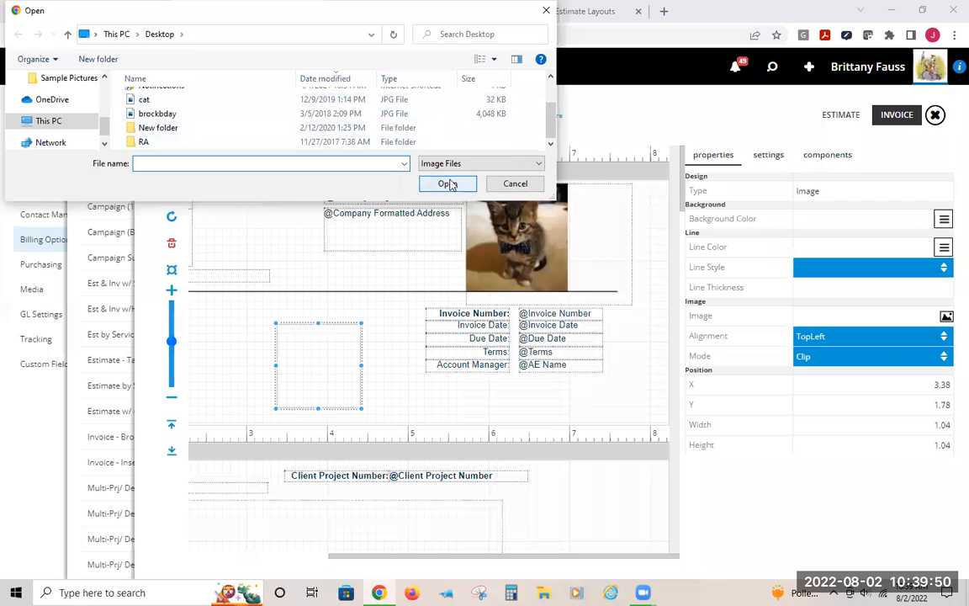
left_click(513, 183)
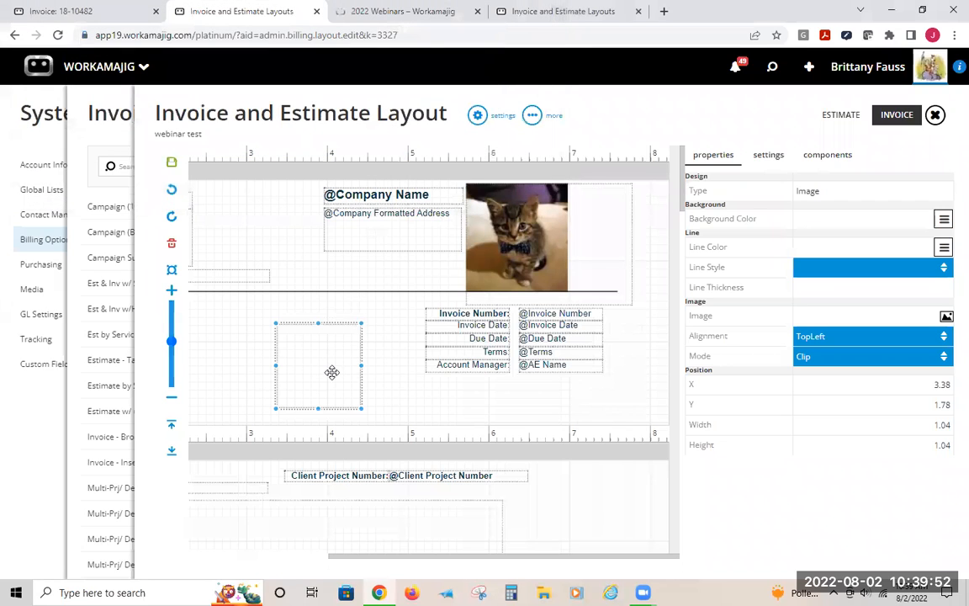
key("Delete")
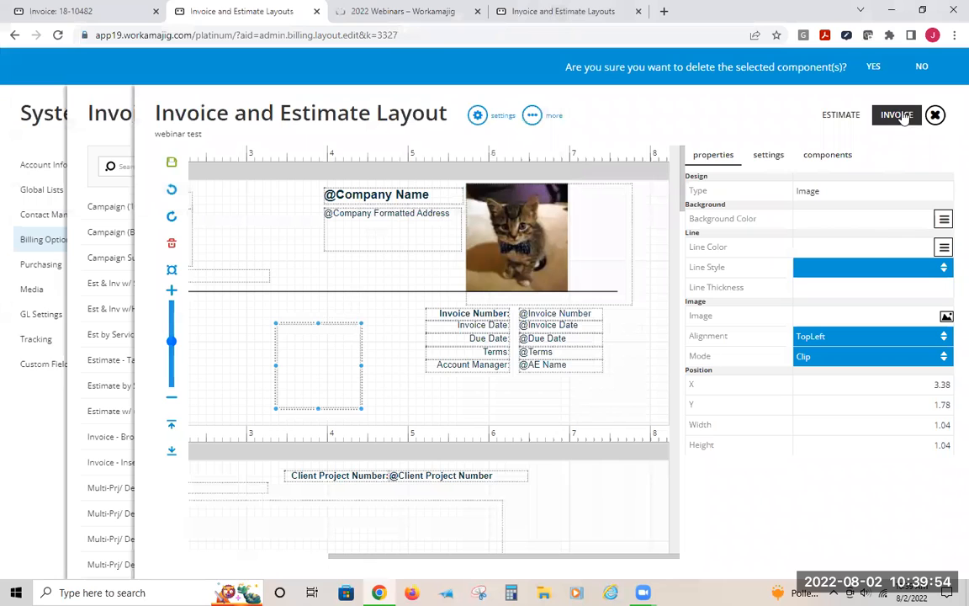
left_click(828, 155)
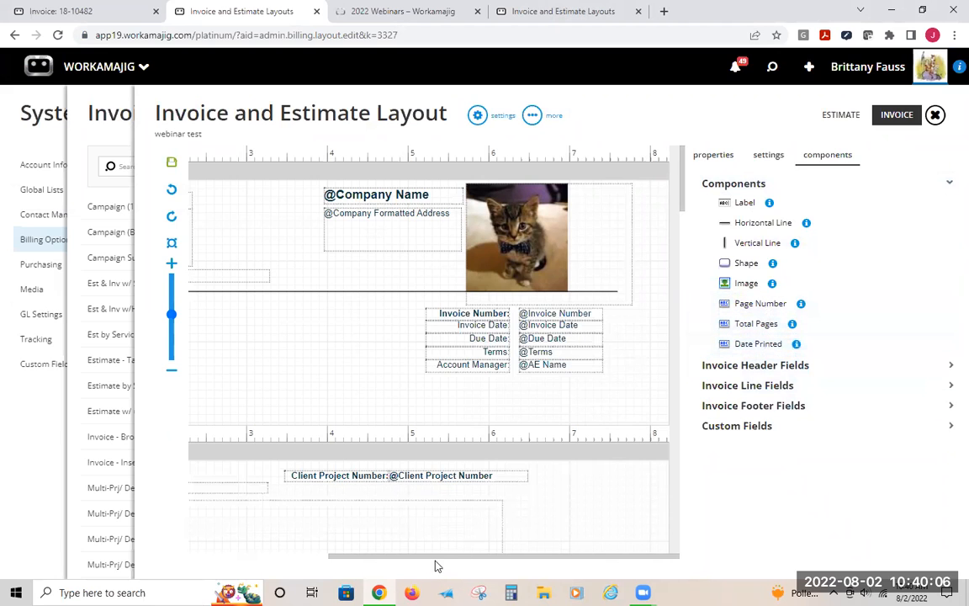
left_click_drag(371, 555, 223, 549)
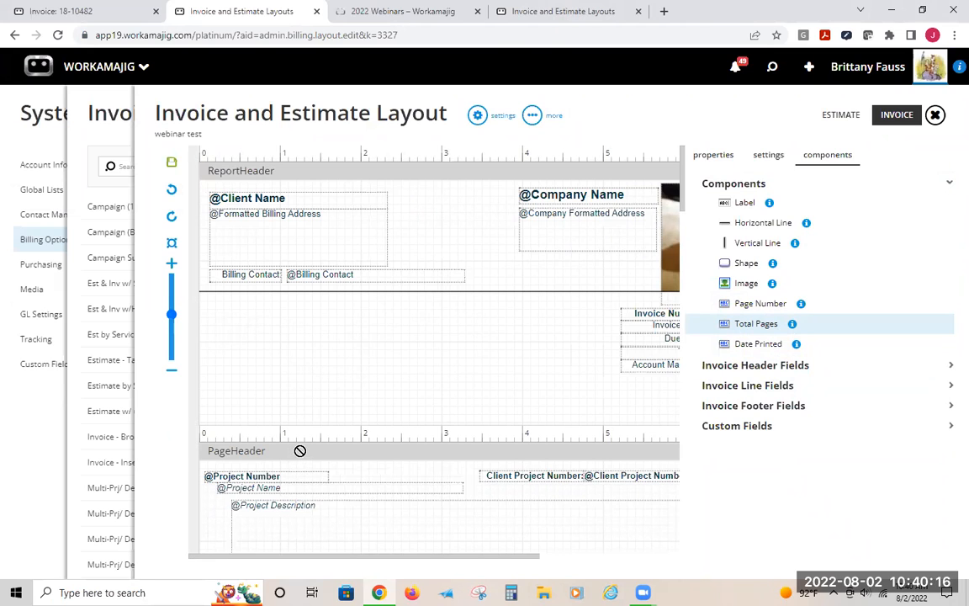
scroll(345, 427, "down", 1)
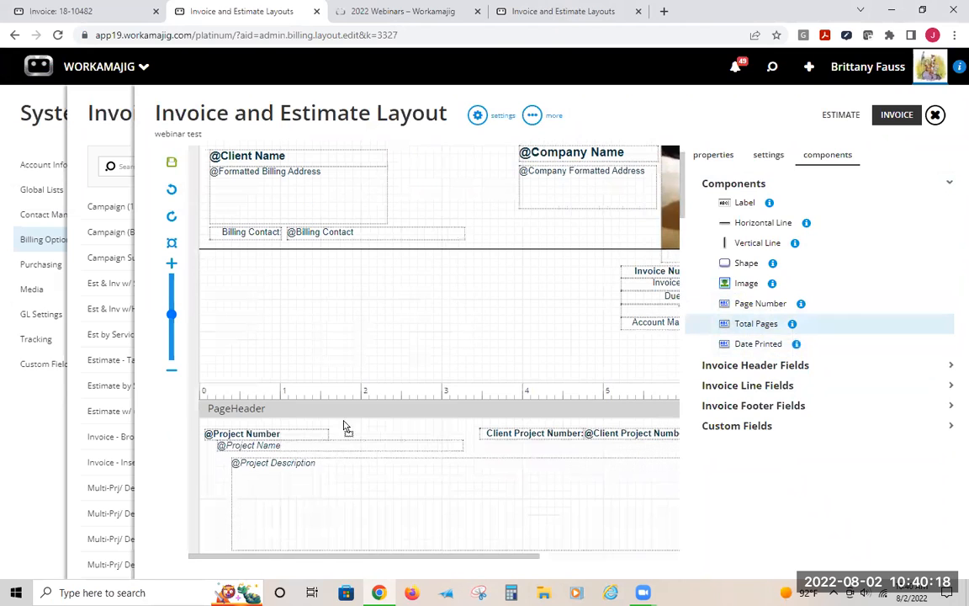
scroll(318, 465, "down", 5)
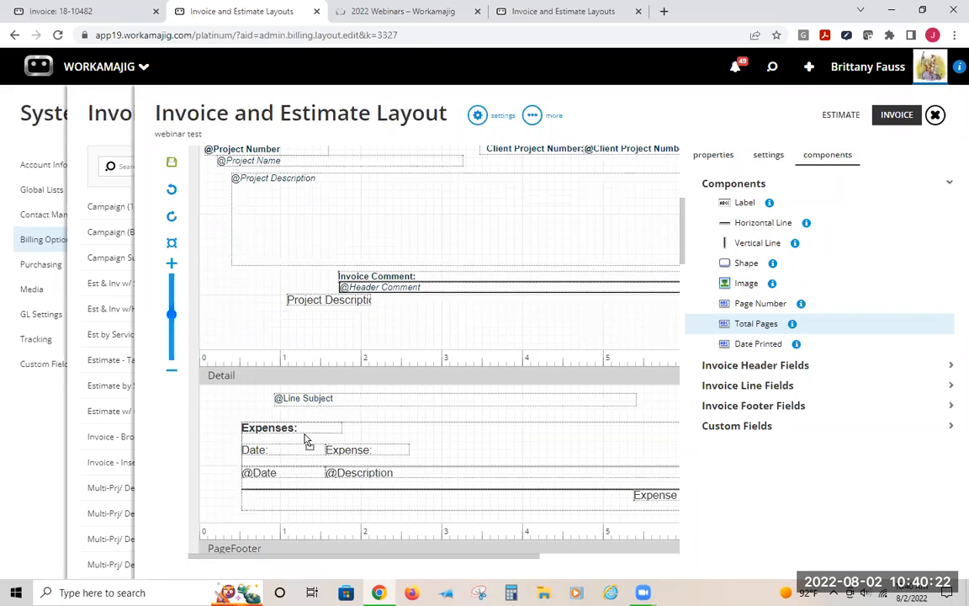
Add the Client Division field from Invoice Header Fields to the ReportHeader band
scroll(296, 542, "down", 7)
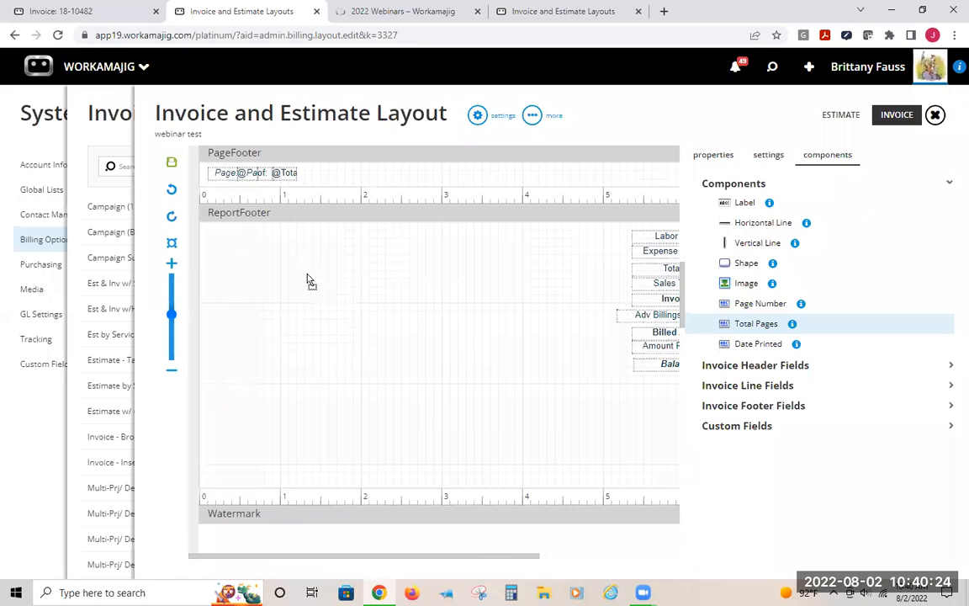
left_click_drag(328, 305, 842, 263)
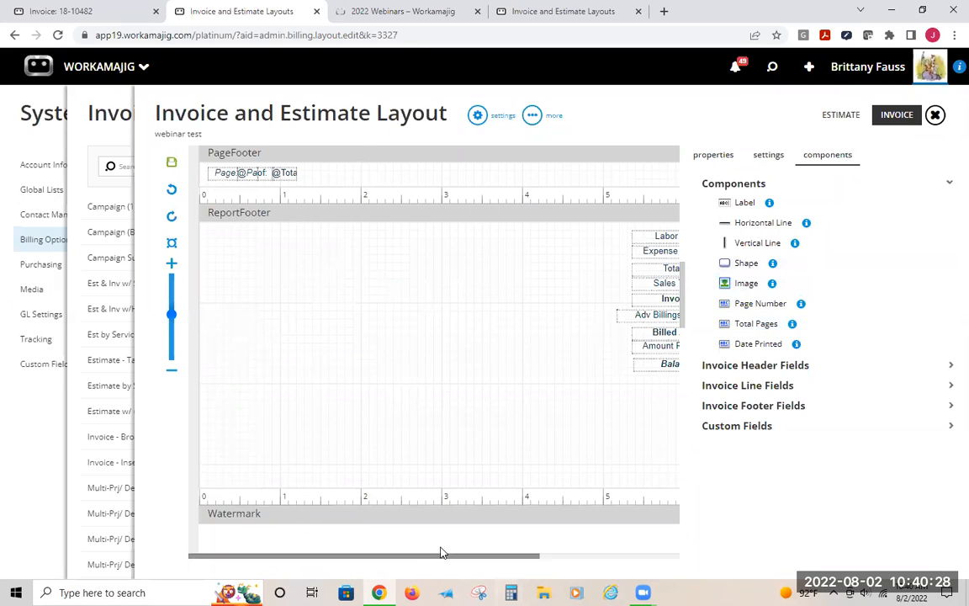
scroll(382, 502, "up", 6)
scroll(383, 502, "up", 5)
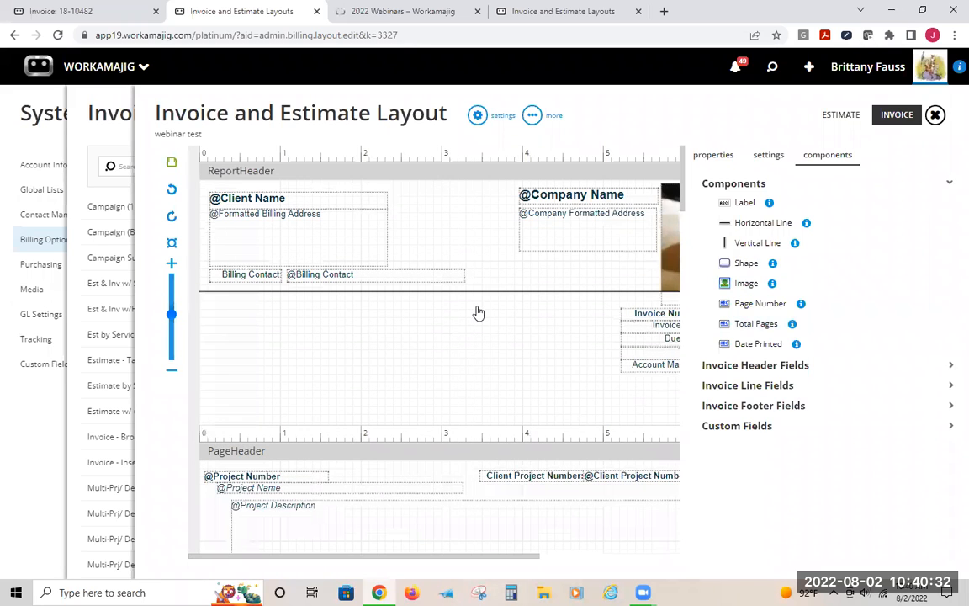
left_click(765, 366)
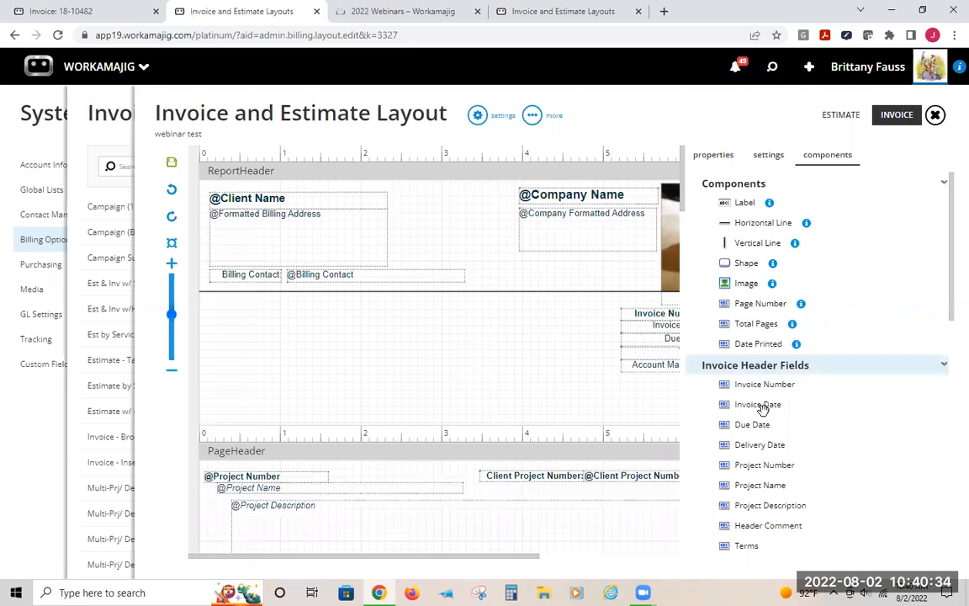
scroll(766, 353, "down", 2)
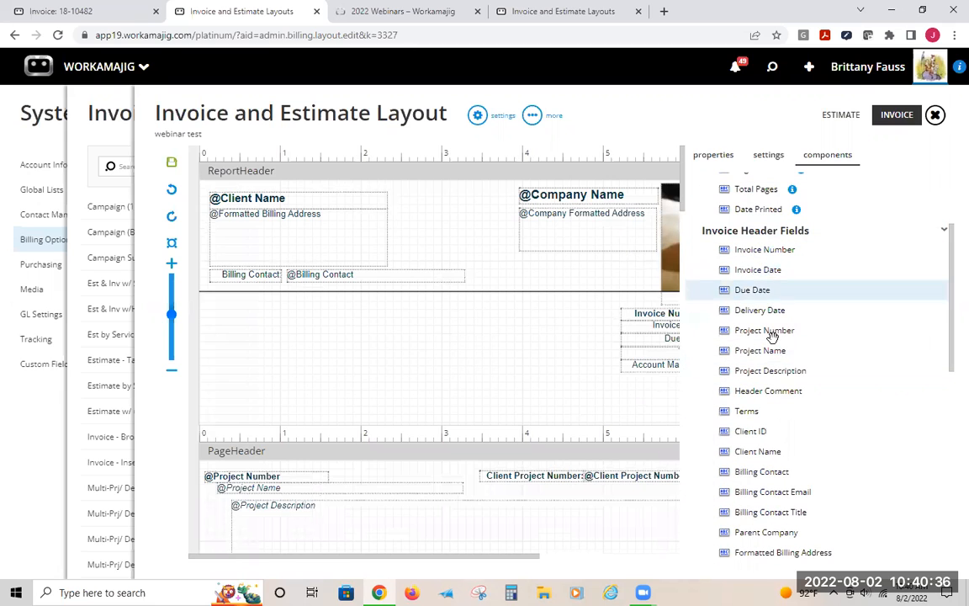
scroll(776, 529, "down", 2)
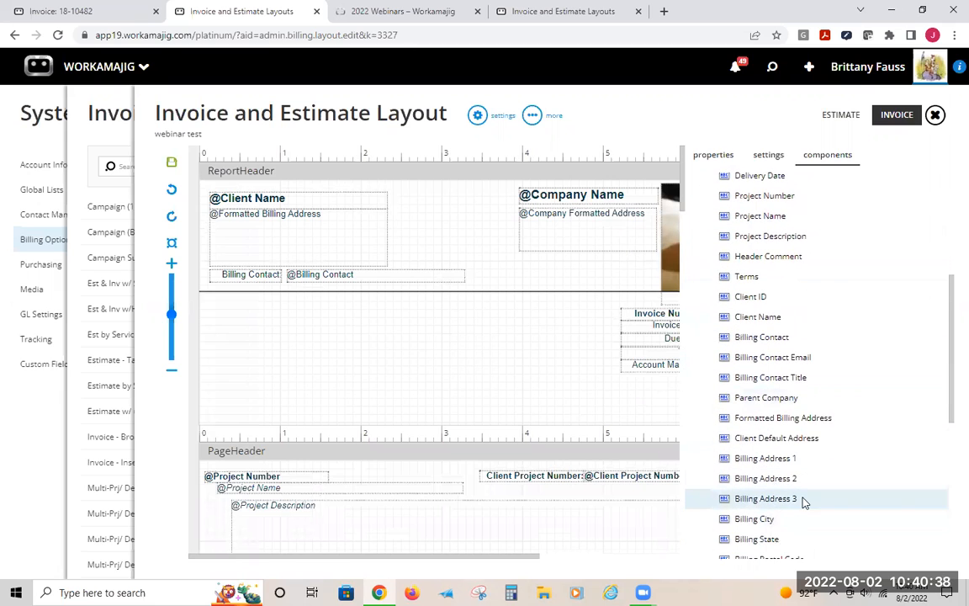
scroll(803, 496, "down", 1)
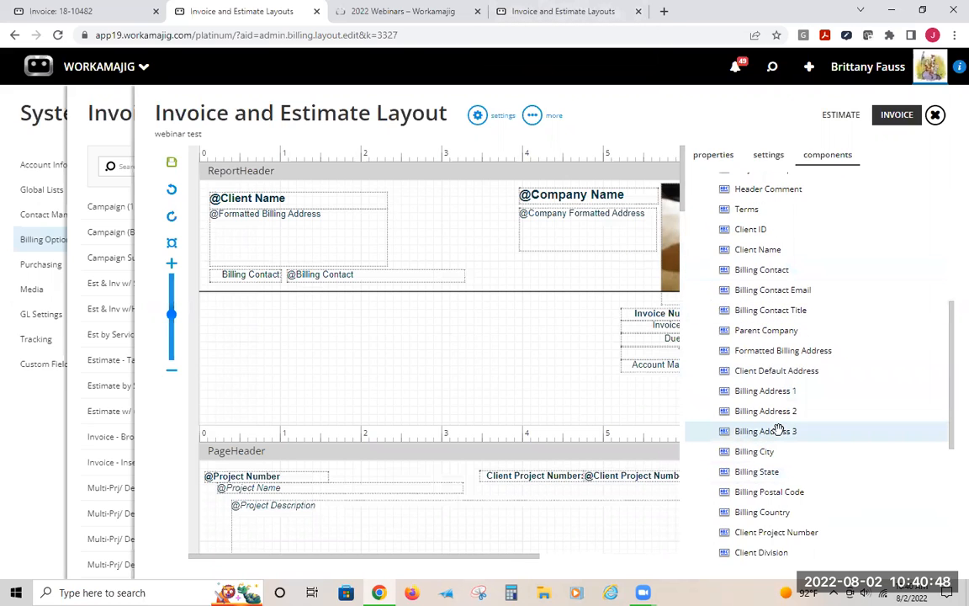
scroll(778, 436, "down", 4)
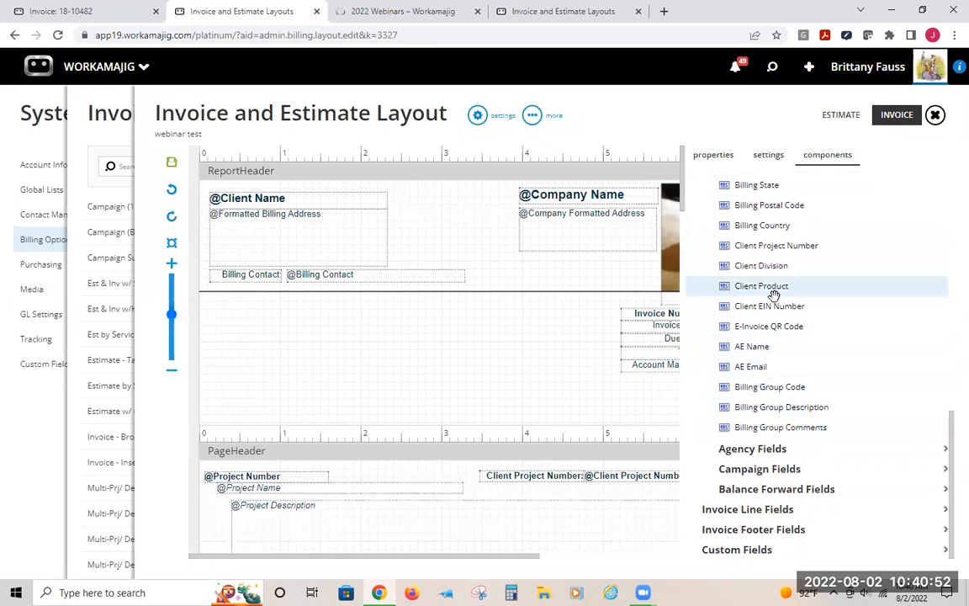
left_click_drag(286, 373, 299, 352)
left_click(249, 342)
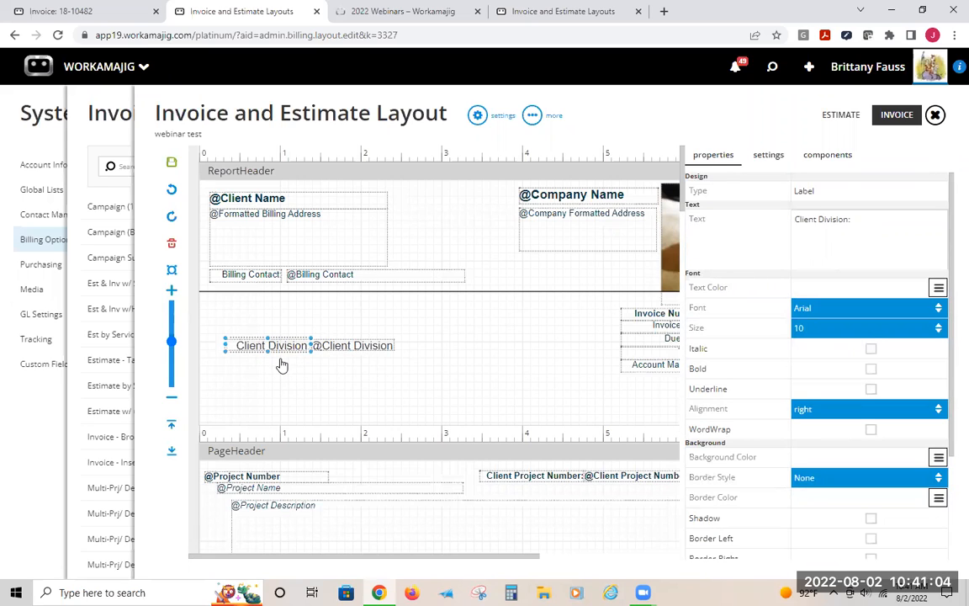
key("Delete")
left_click(871, 68)
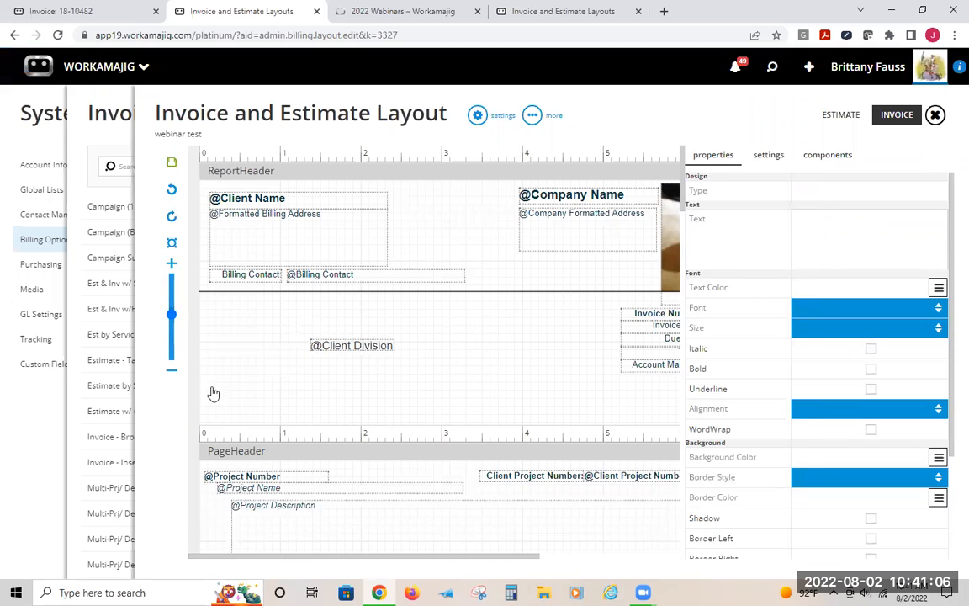
left_click(356, 344)
left_click_drag(355, 343, 653, 391)
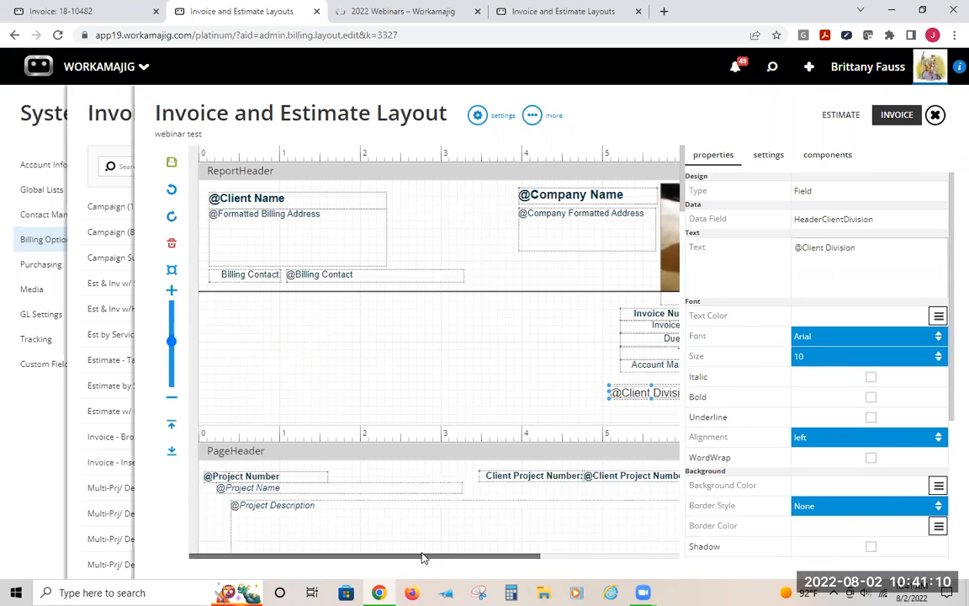
left_click_drag(421, 558, 561, 558)
left_click_drag(434, 399, 546, 380)
left_click(476, 401)
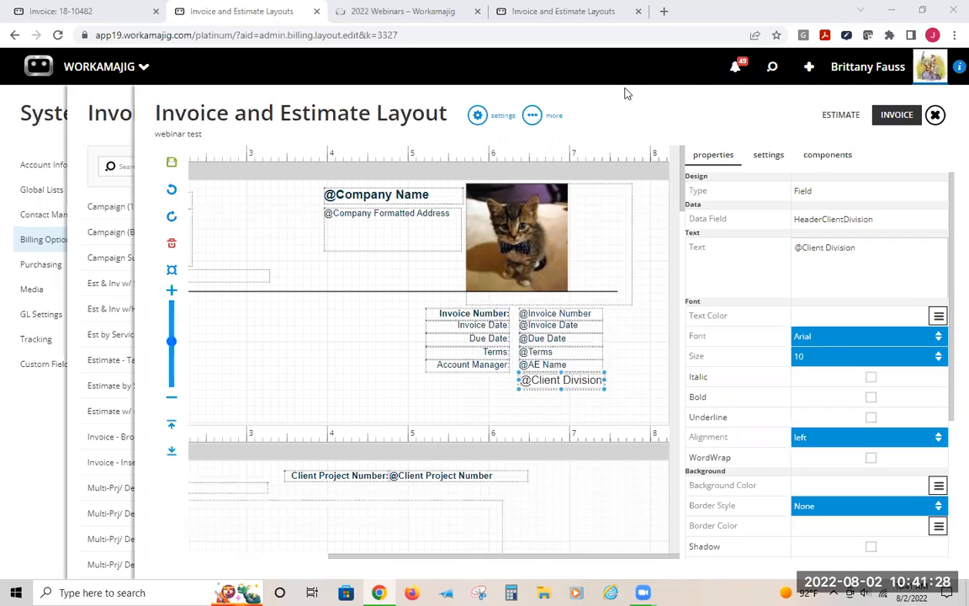
Add a new label component to the ReportFooter band
left_click(825, 155)
scroll(352, 366, "down", 10)
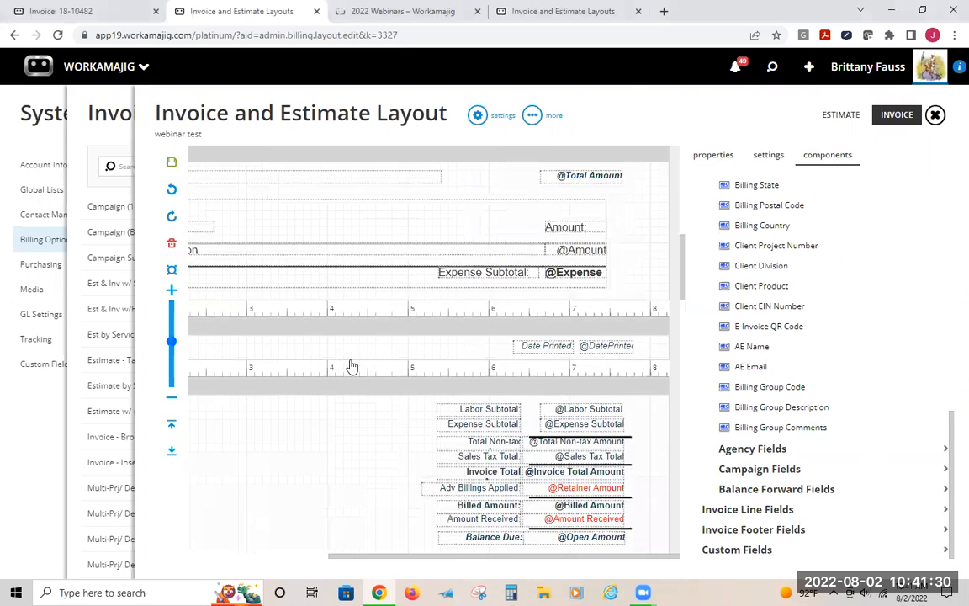
scroll(352, 366, "down", 3)
scroll(389, 374, "up", 4)
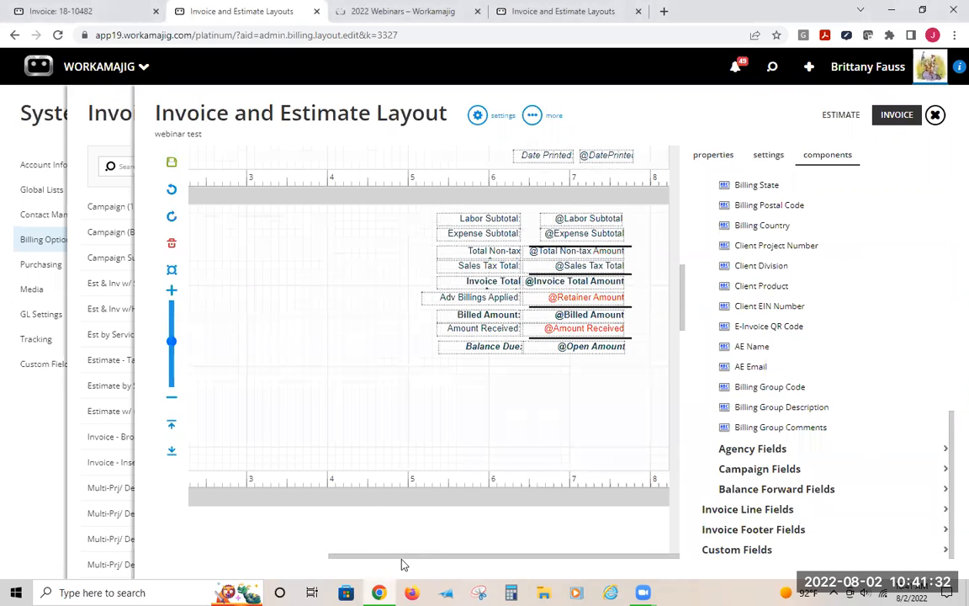
left_click_drag(402, 556, 263, 544)
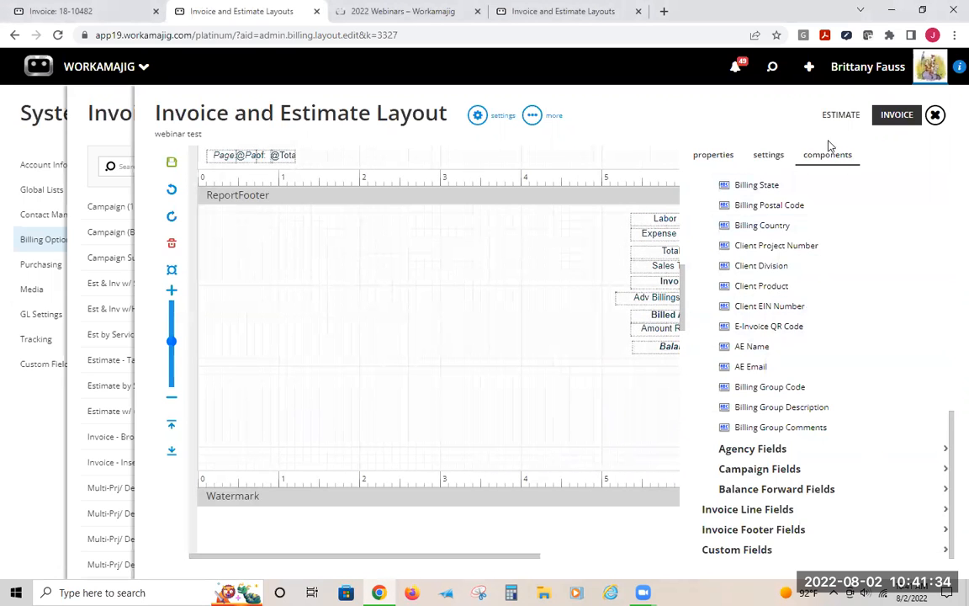
scroll(782, 202, "up", 8)
scroll(782, 203, "up", 1)
left_click_drag(724, 204, 297, 411)
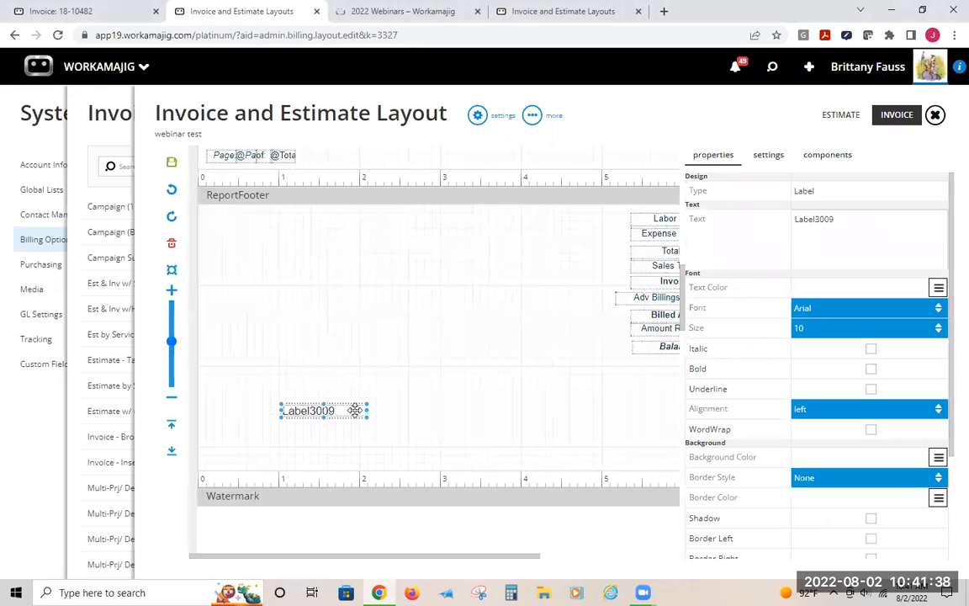
Resize the new label to span the full ReportFooter width, make it taller, and clear its text
left_click_drag(361, 409, 618, 409)
left_click_drag(452, 415, 406, 456)
left_click(274, 435)
left_click(298, 428)
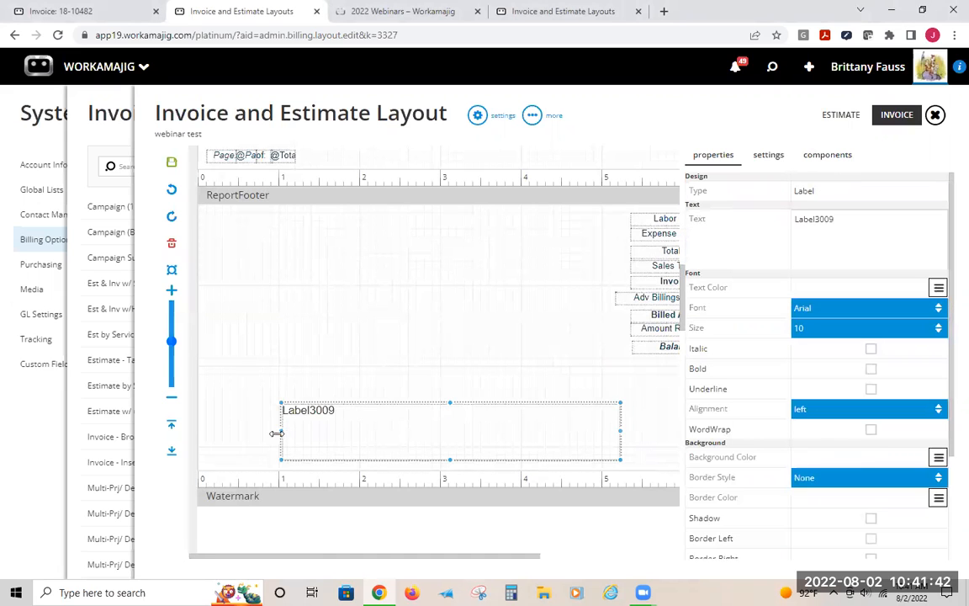
left_click_drag(278, 432, 217, 430)
left_click_drag(620, 430, 702, 429)
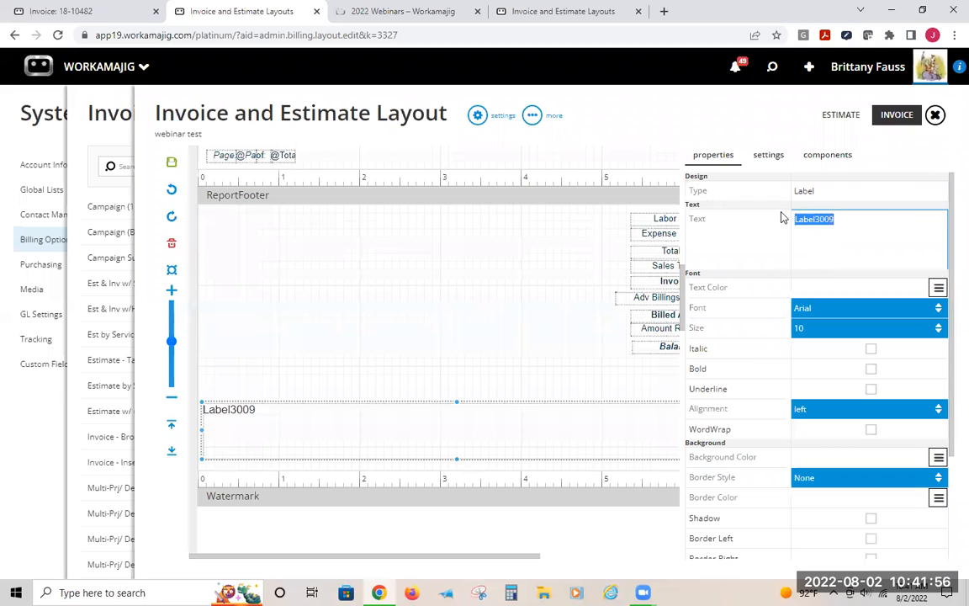
key("BackSpace")
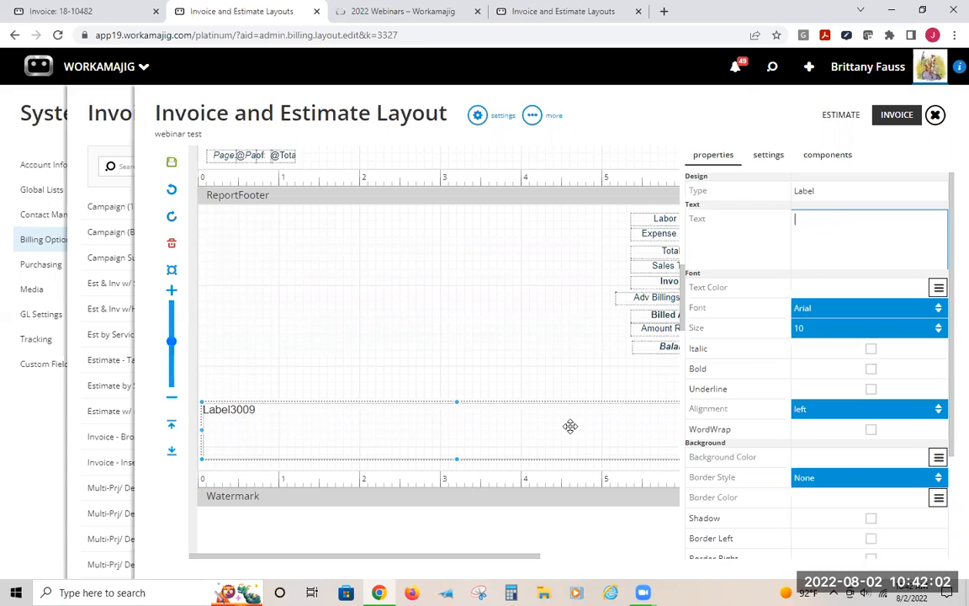
left_click(462, 418)
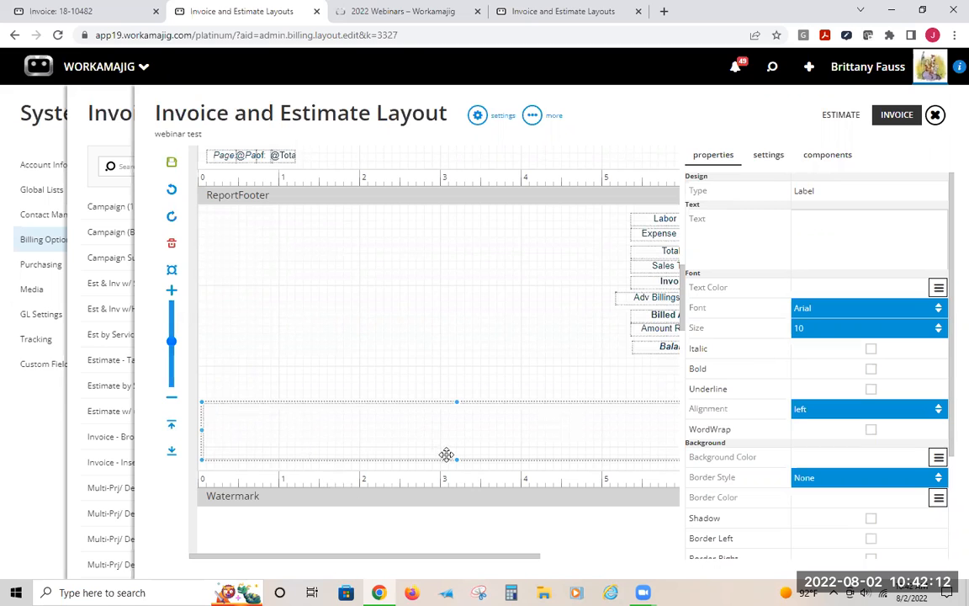
left_click_drag(457, 409, 454, 375)
left_click_drag(451, 424, 450, 463)
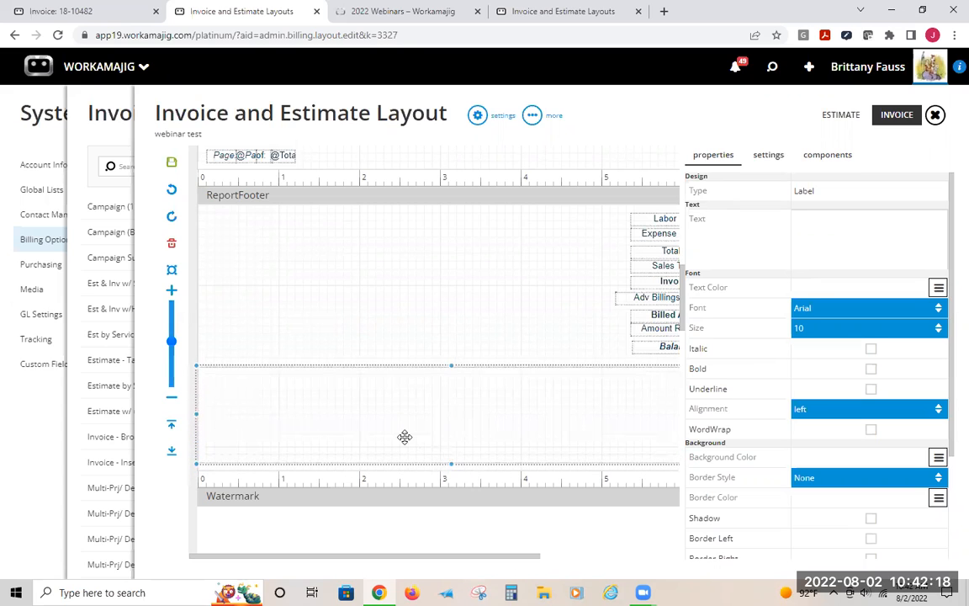
Add a shape component to the ReportFooter band, then delete it
left_click(810, 151)
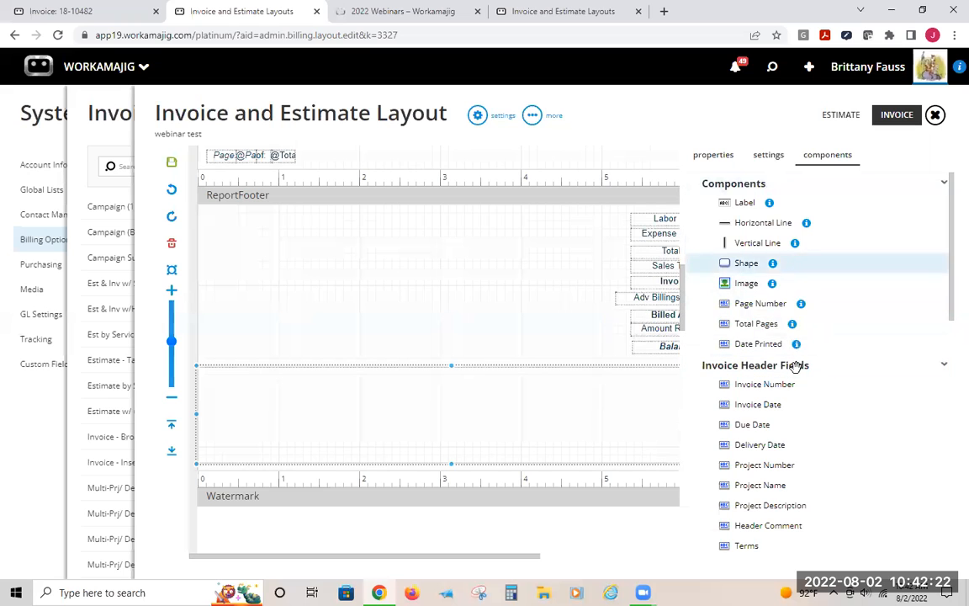
left_click_drag(366, 389, 338, 295)
key("Delete")
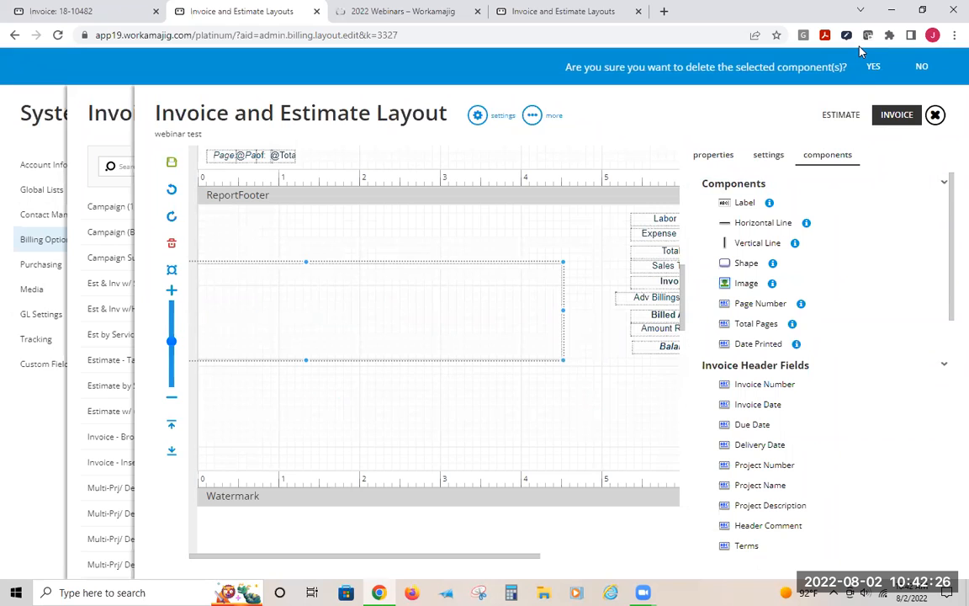
left_click(871, 67)
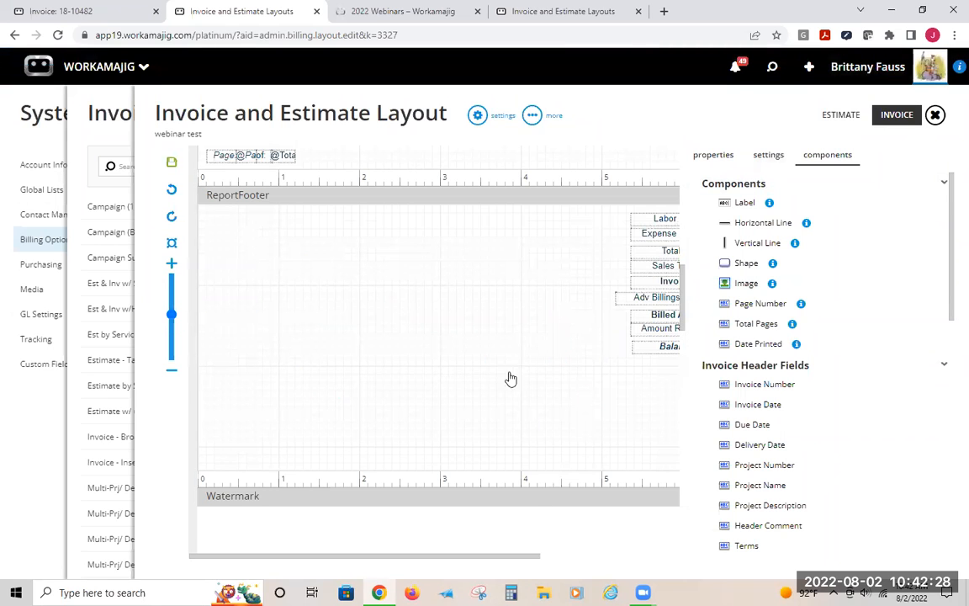
scroll(509, 383, "up", 3)
scroll(505, 387, "up", 8)
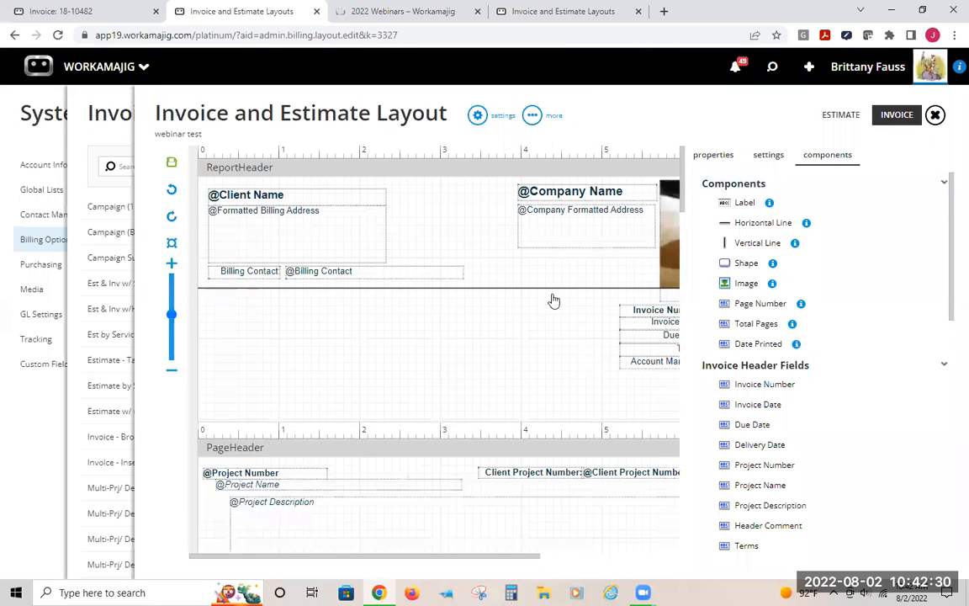
left_click_drag(465, 556, 677, 575)
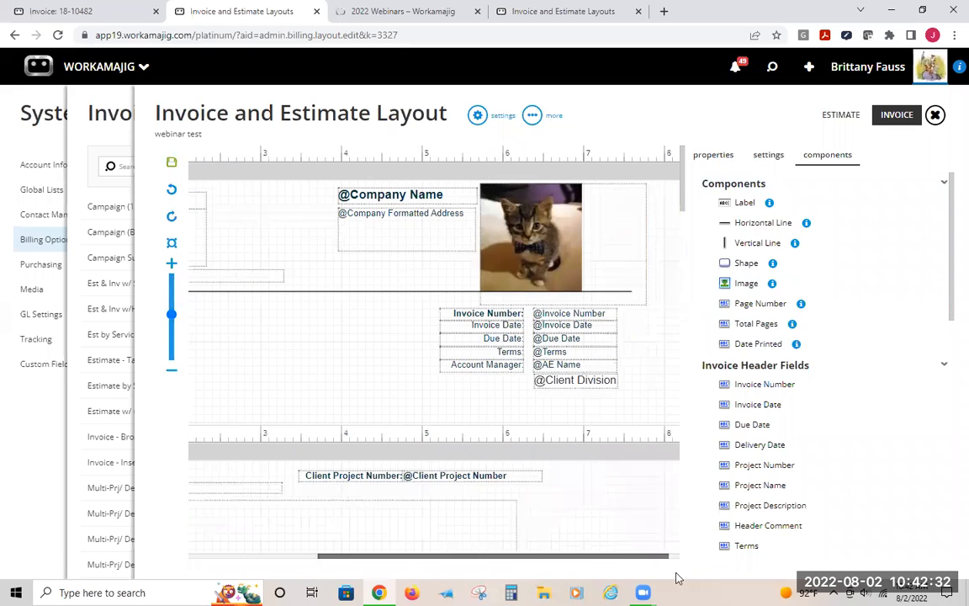
left_click_drag(491, 560, 615, 553)
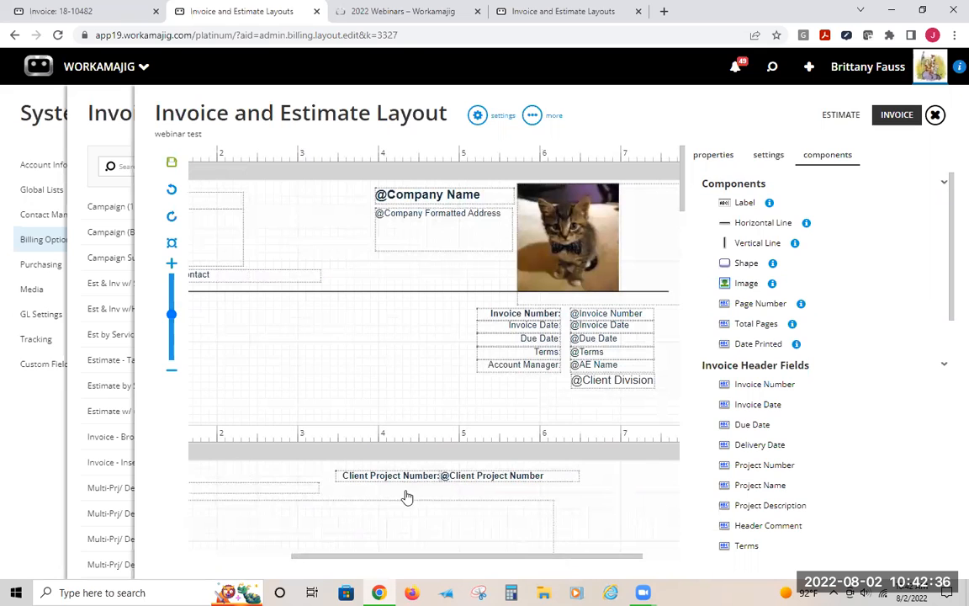
left_click(379, 476)
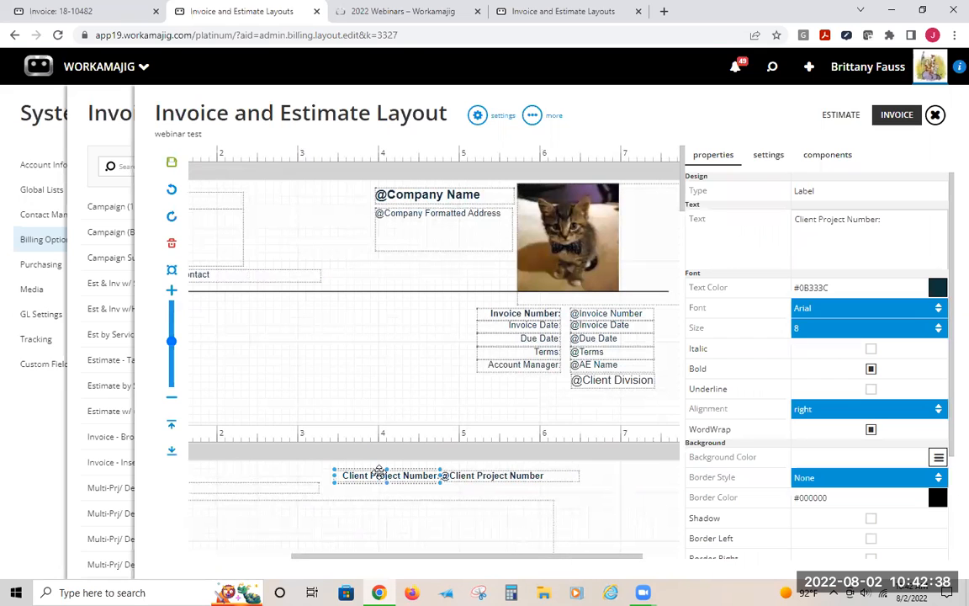
key("Delete")
left_click(868, 65)
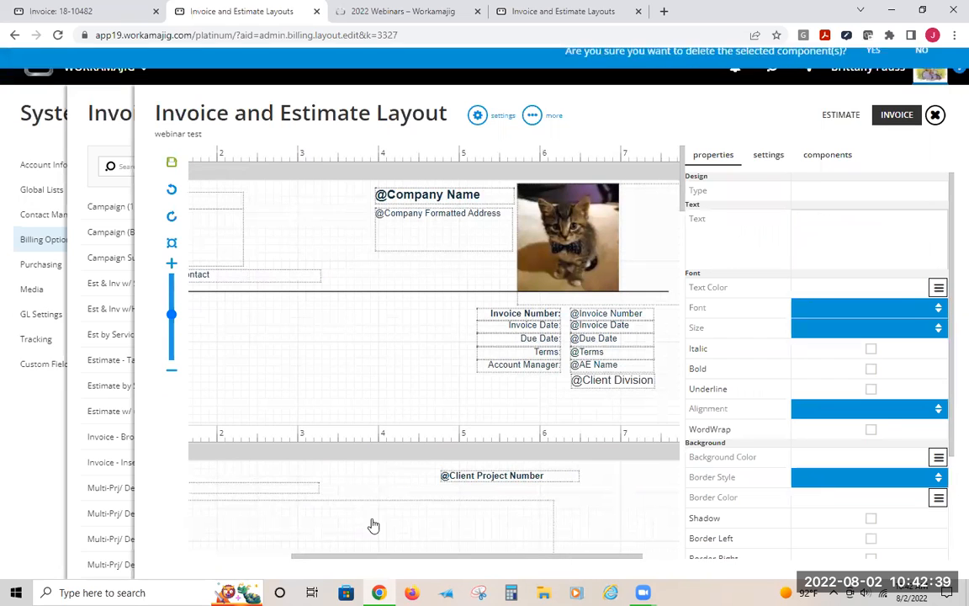
left_click(469, 473)
key("Delete")
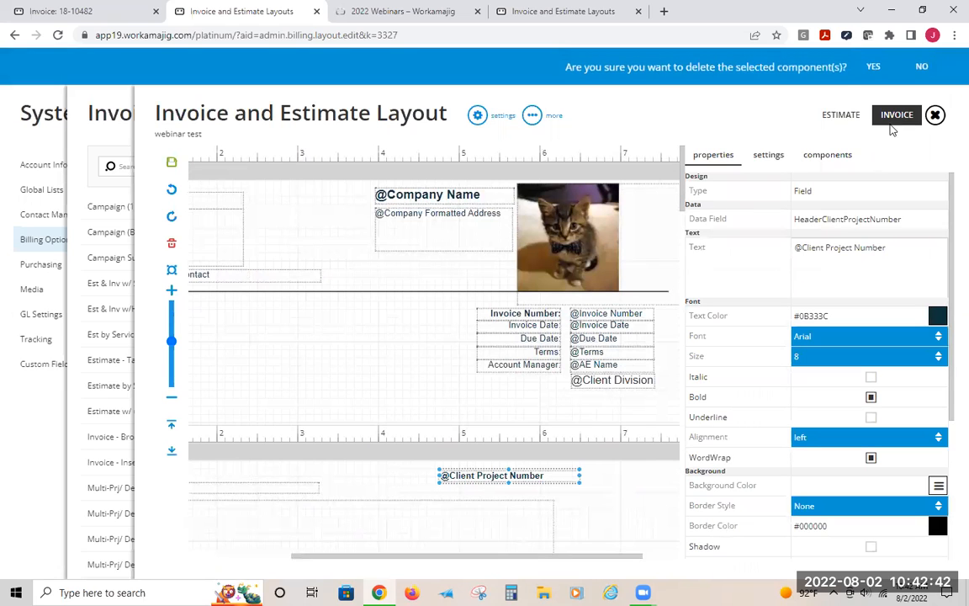
left_click(874, 66)
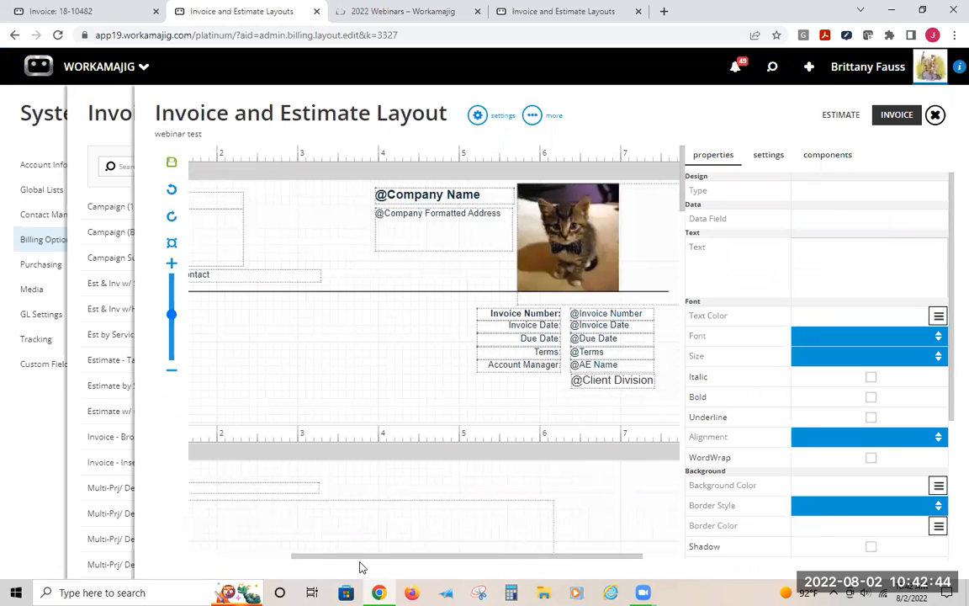
Delete the Project Description label below the Invoice Comment in the PageHeader band
left_click_drag(336, 556, 194, 573)
scroll(444, 465, "down", 3)
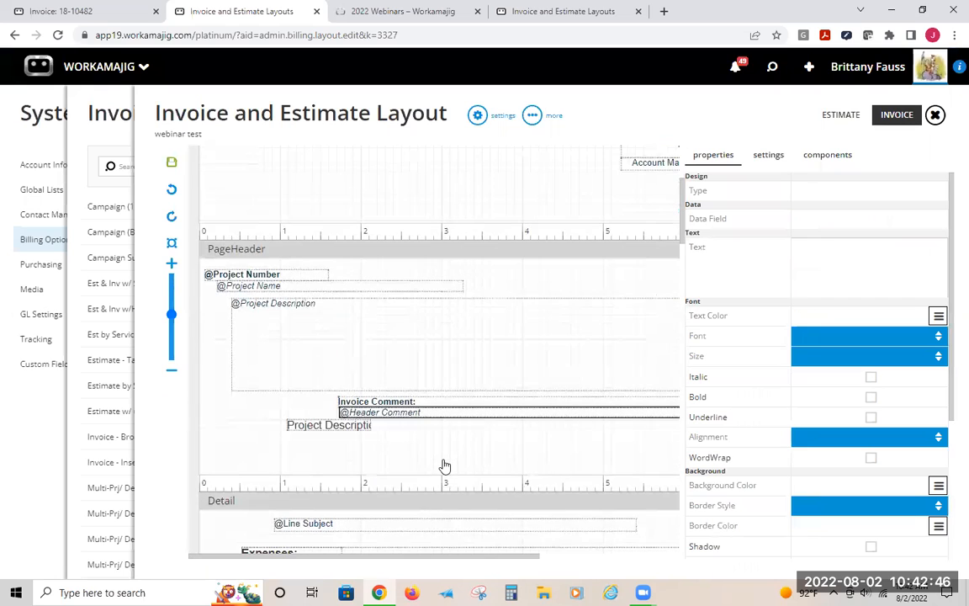
left_click(298, 423)
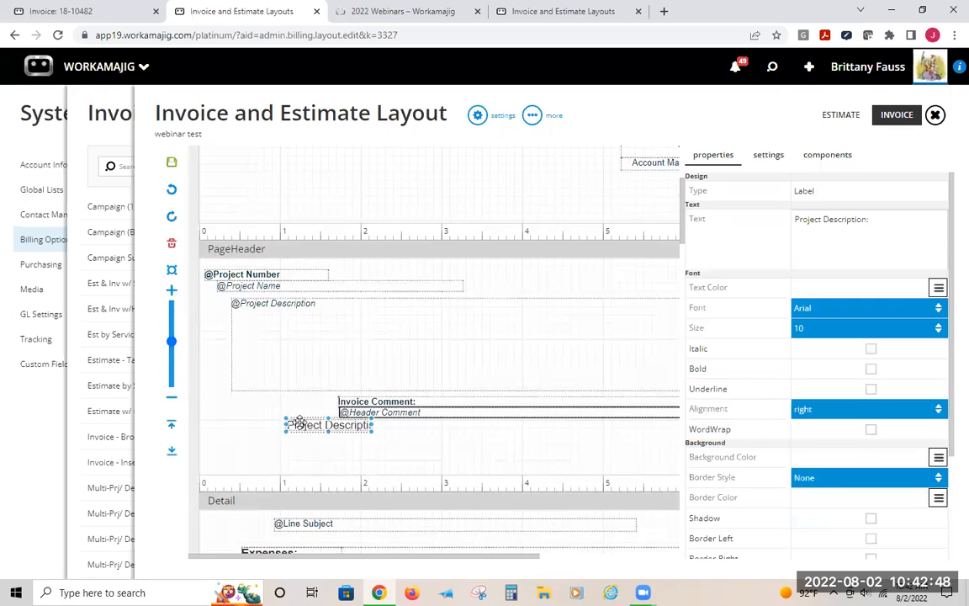
key("Delete")
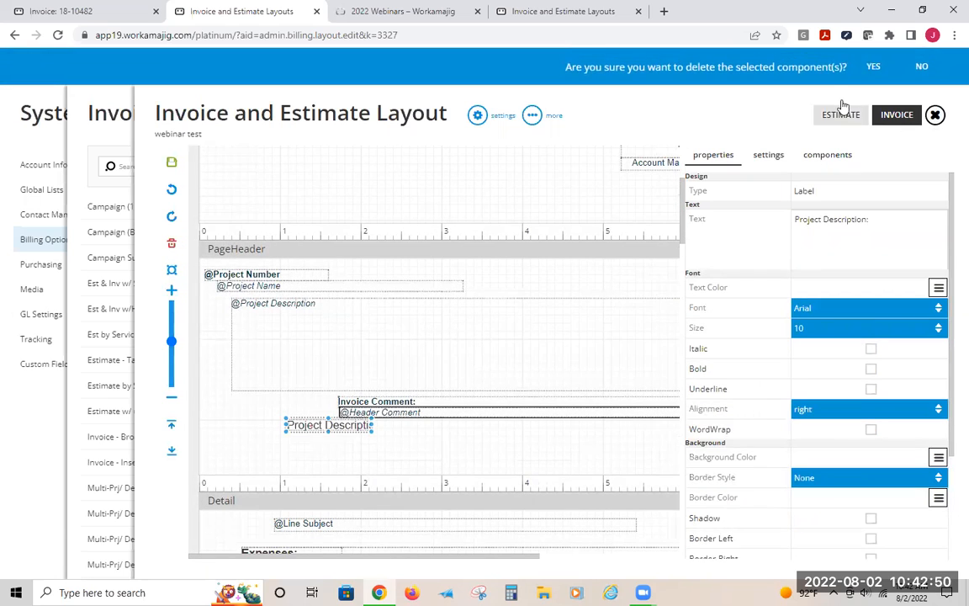
left_click(869, 68)
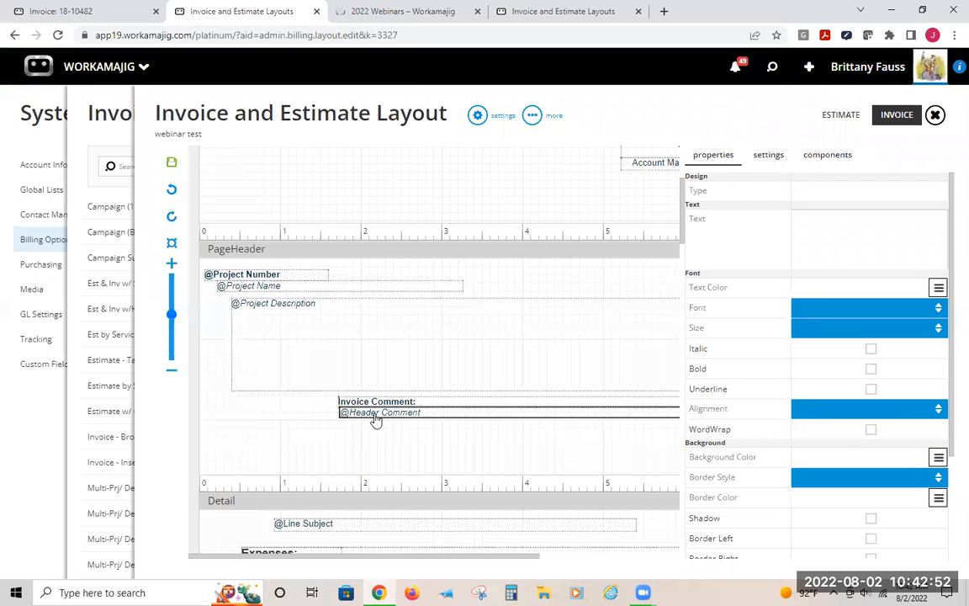
Save the layout changes
left_click(171, 162)
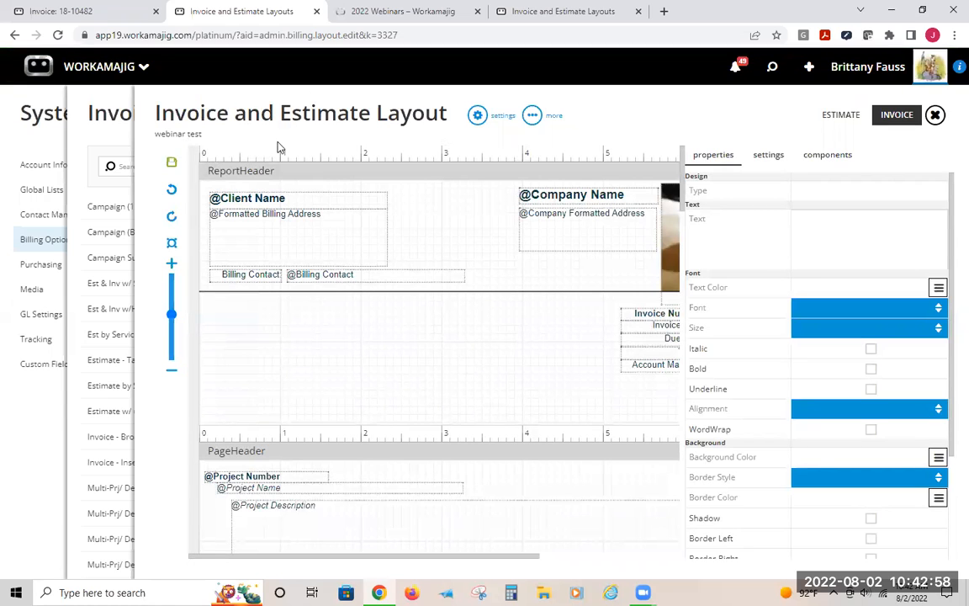
left_click_drag(155, 134, 193, 140)
left_click_drag(156, 143, 166, 135)
left_click(106, 10)
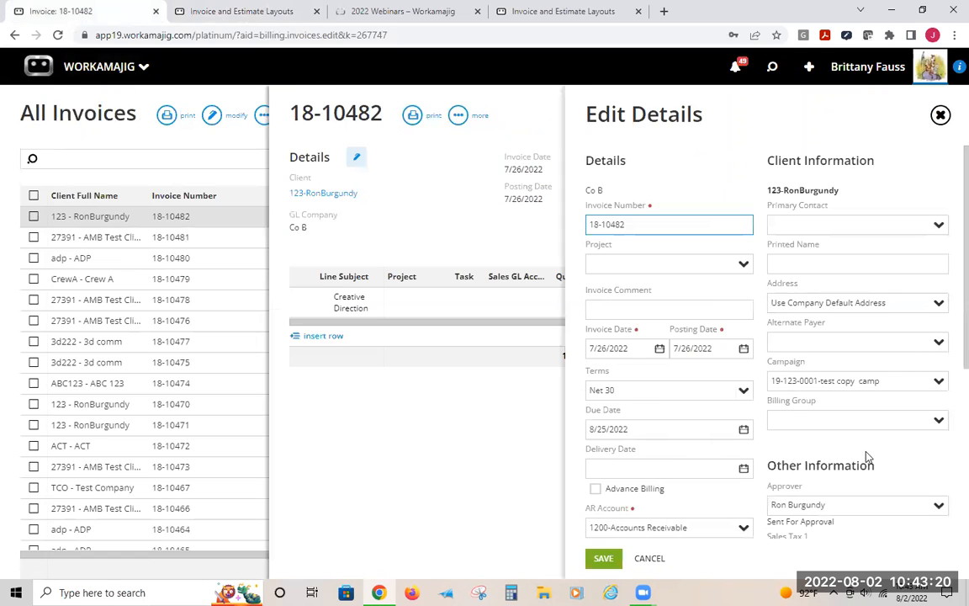
scroll(865, 454, "down", 5)
left_click(937, 366)
scroll(904, 314, "down", 10)
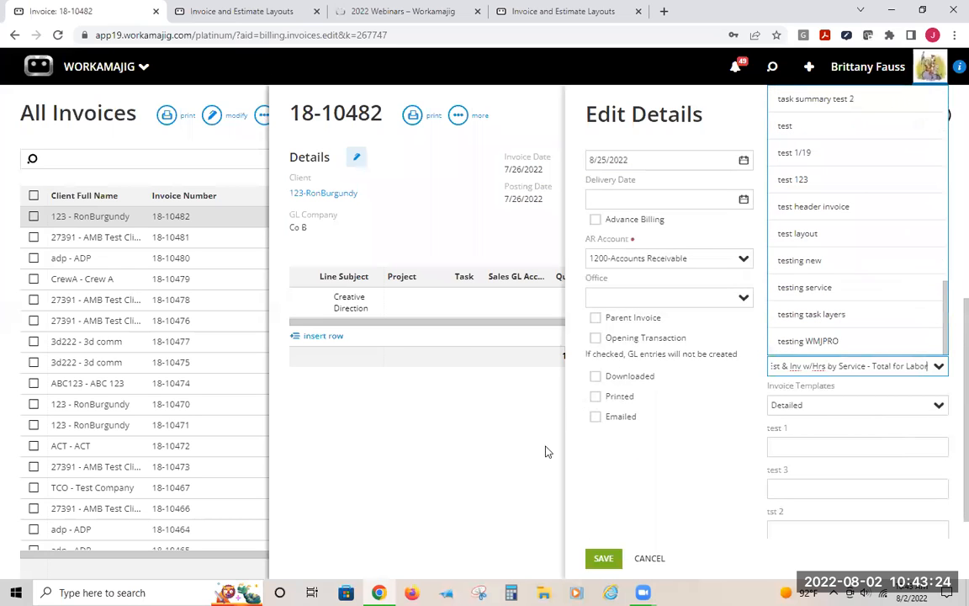
left_click(644, 488)
left_click(647, 557)
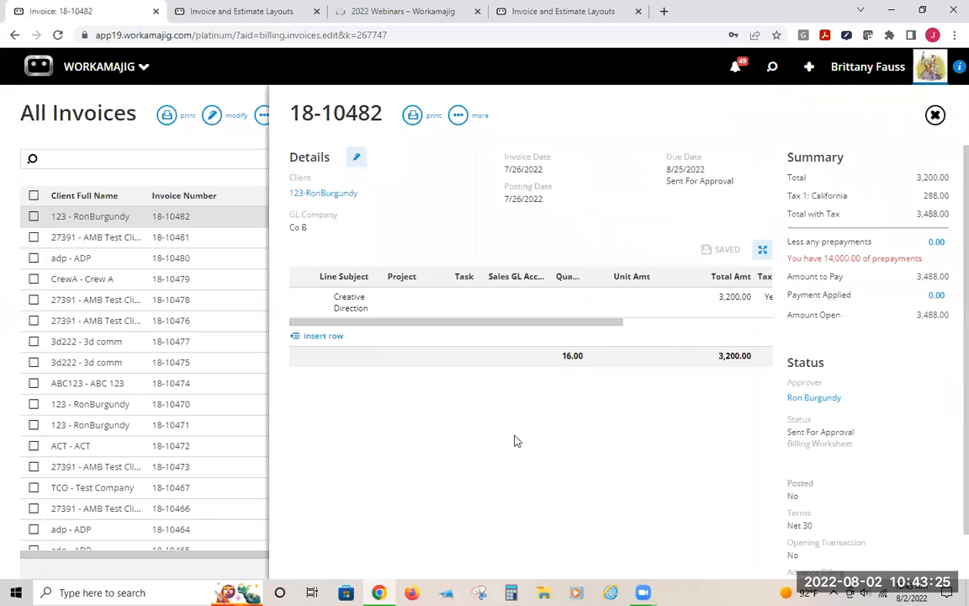
Assign the webinar test layout to the open invoice, save it, and preview the printed invoice
left_click(356, 157)
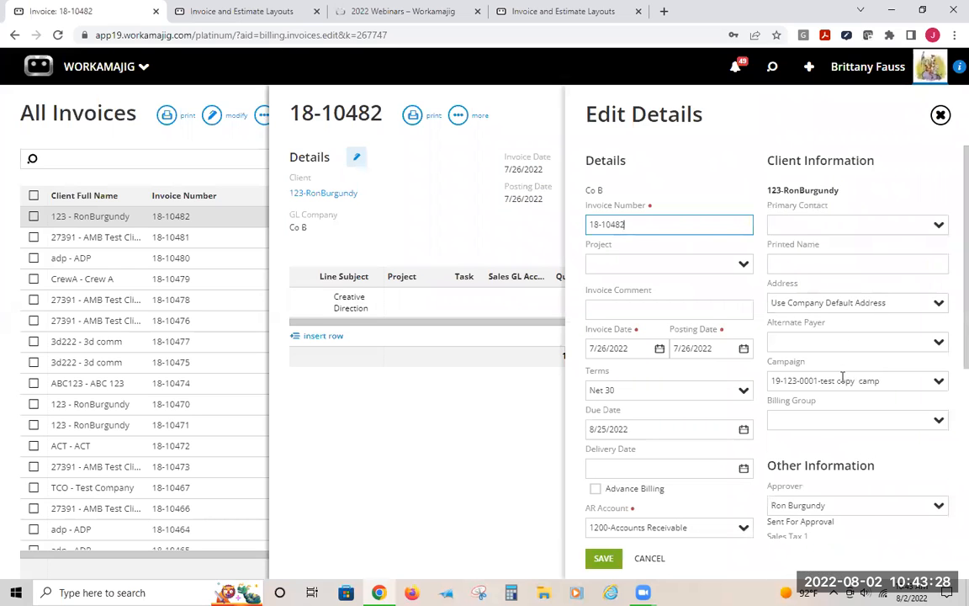
scroll(923, 426, "down", 3)
left_click(939, 435)
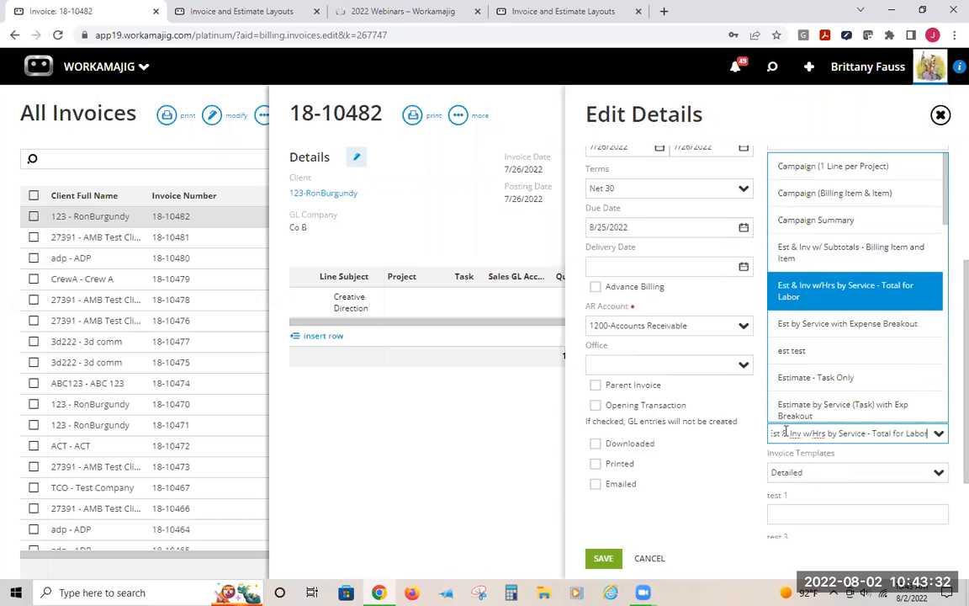
type("Est")
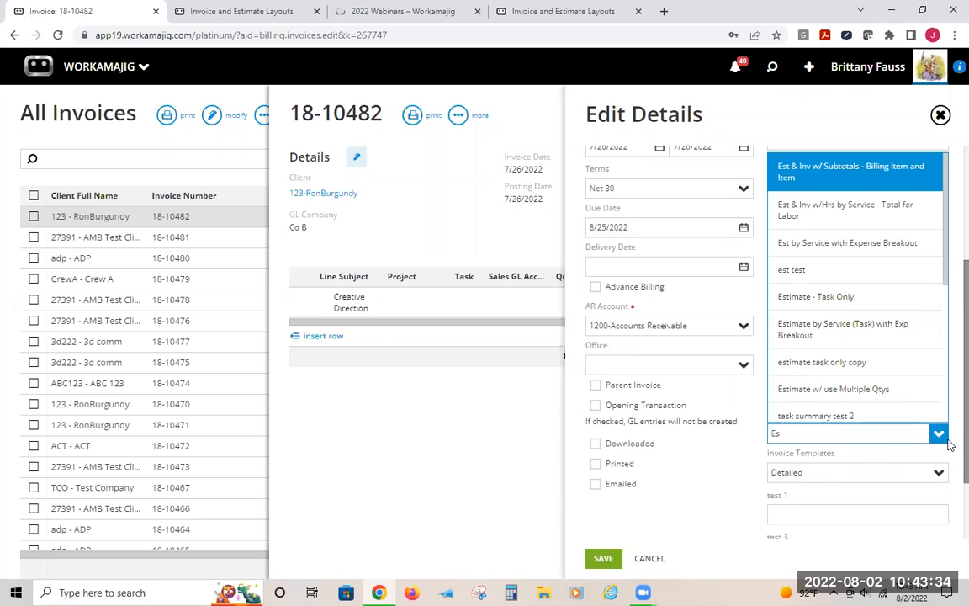
key("BackSpace")
key("BackSpace")
type("we")
left_click(809, 459)
left_click(603, 558)
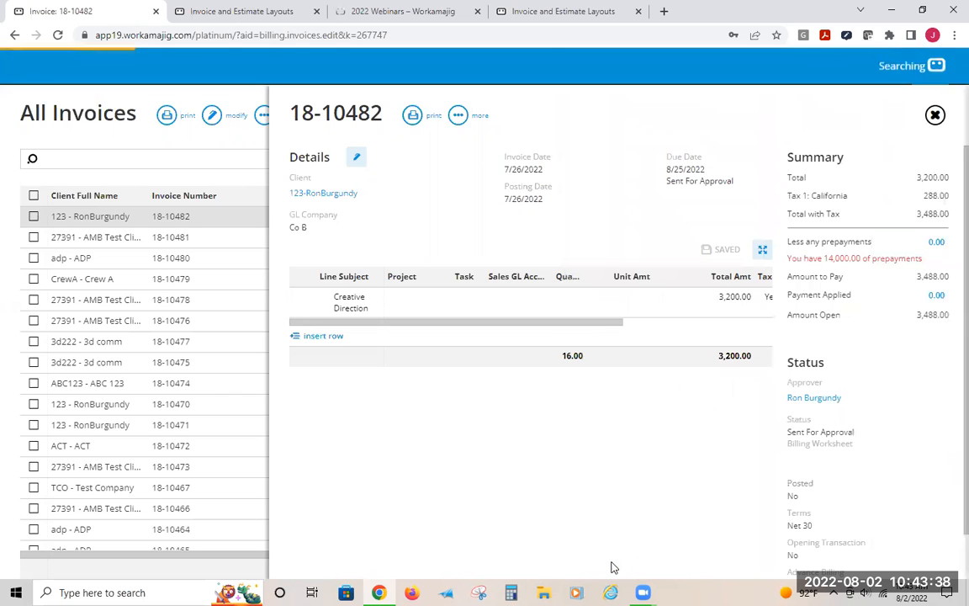
left_click(412, 122)
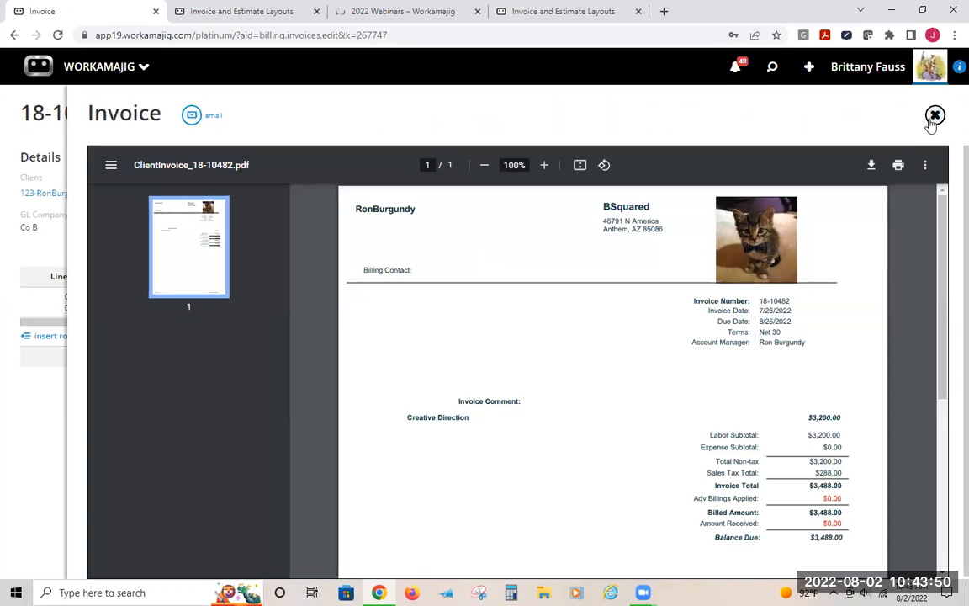
Open the layout's settings and review the Task Detail options
left_click(194, 10)
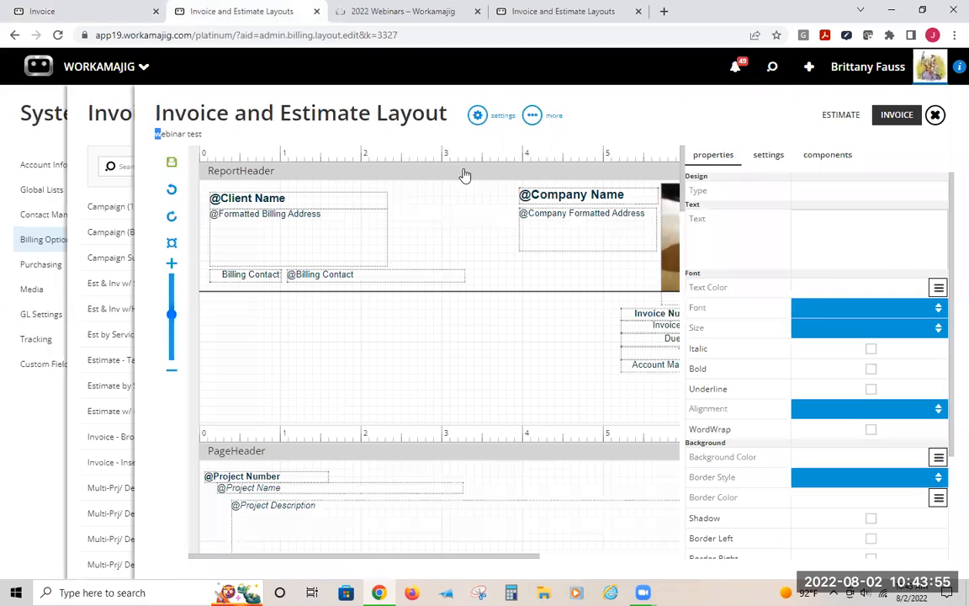
left_click(481, 118)
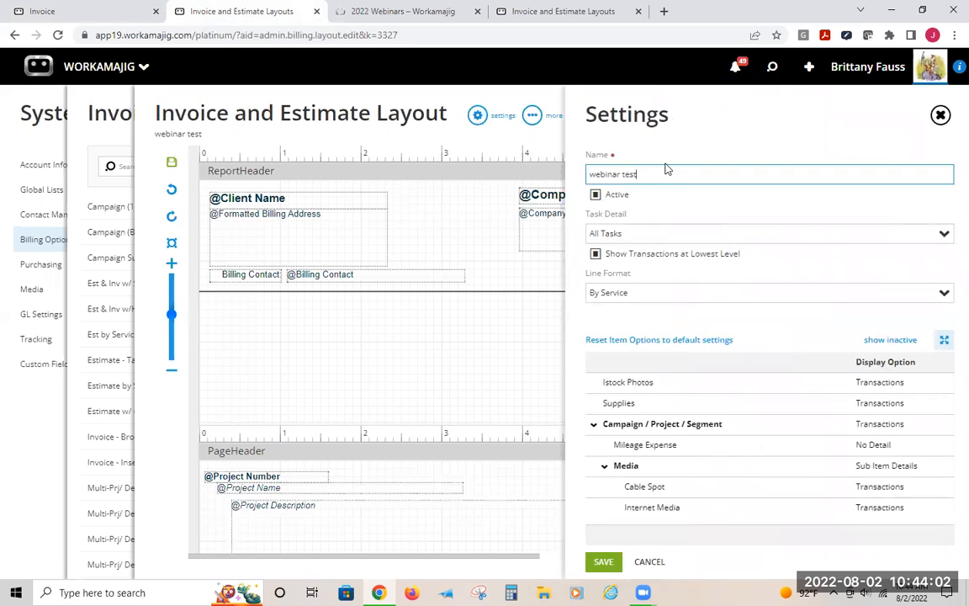
left_click_drag(664, 173, 568, 163)
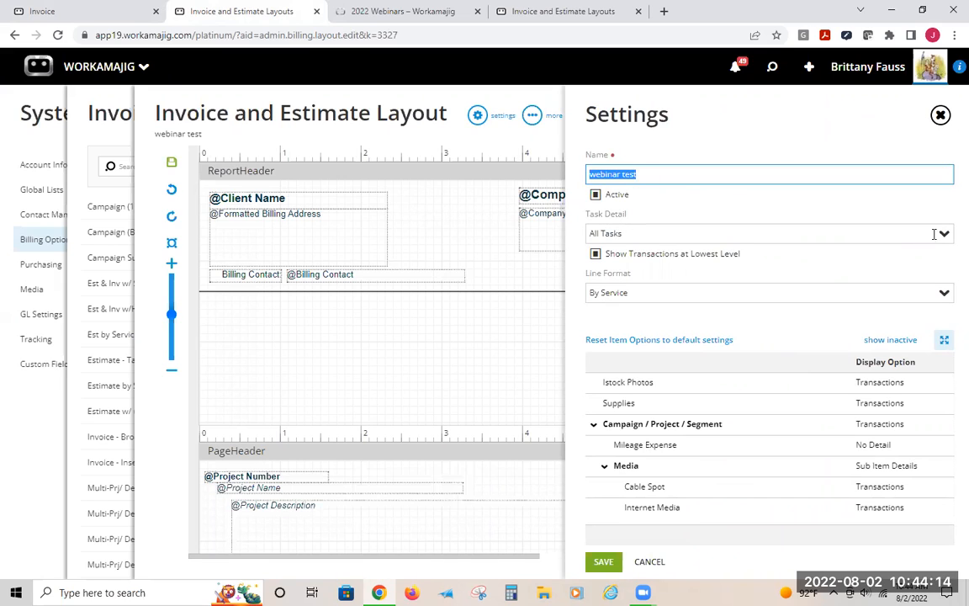
left_click(636, 234)
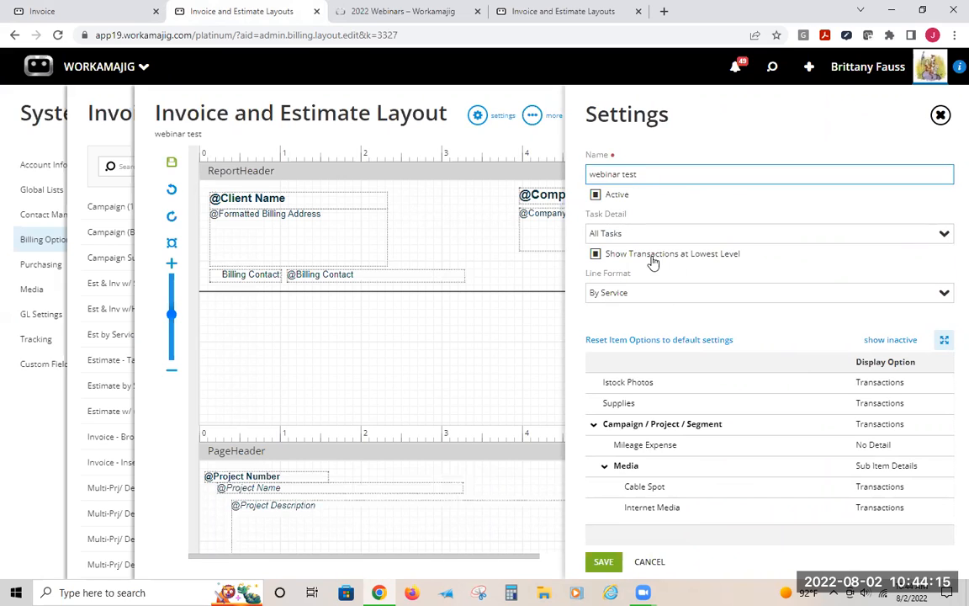
left_click(644, 218)
Search the Workamajig help site for invoice
left_click(529, 10)
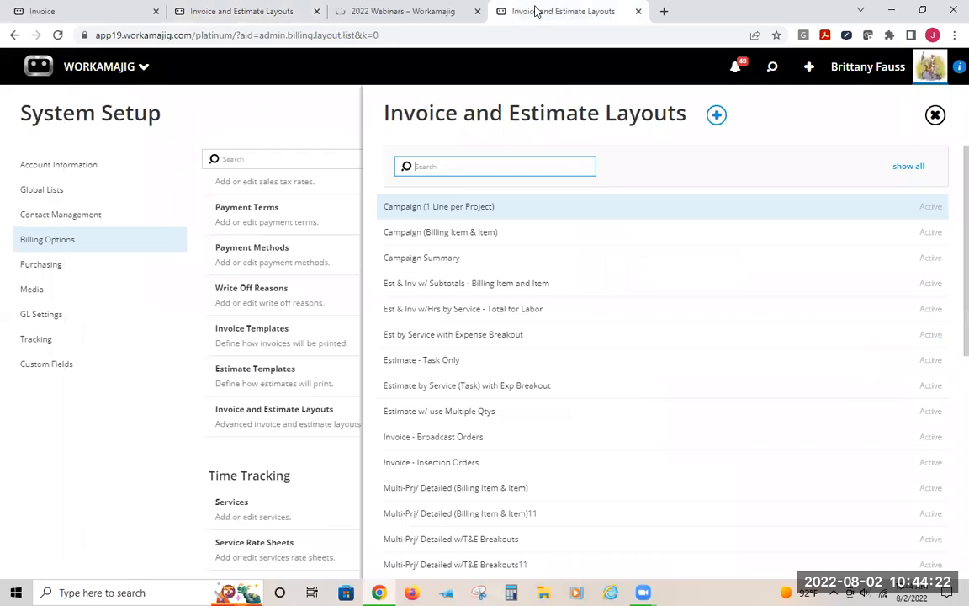
left_click(427, 8)
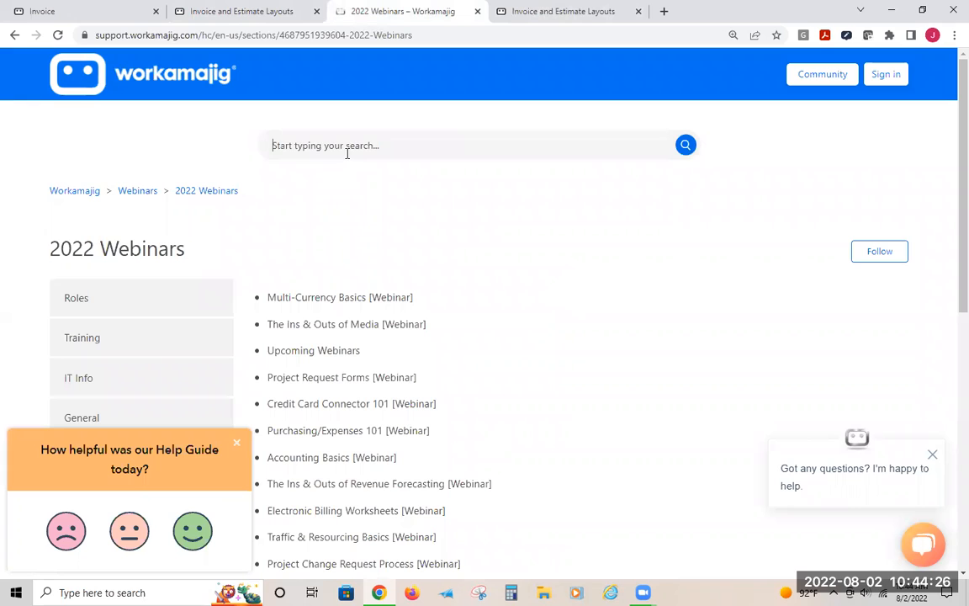
type("invoice")
key("Return")
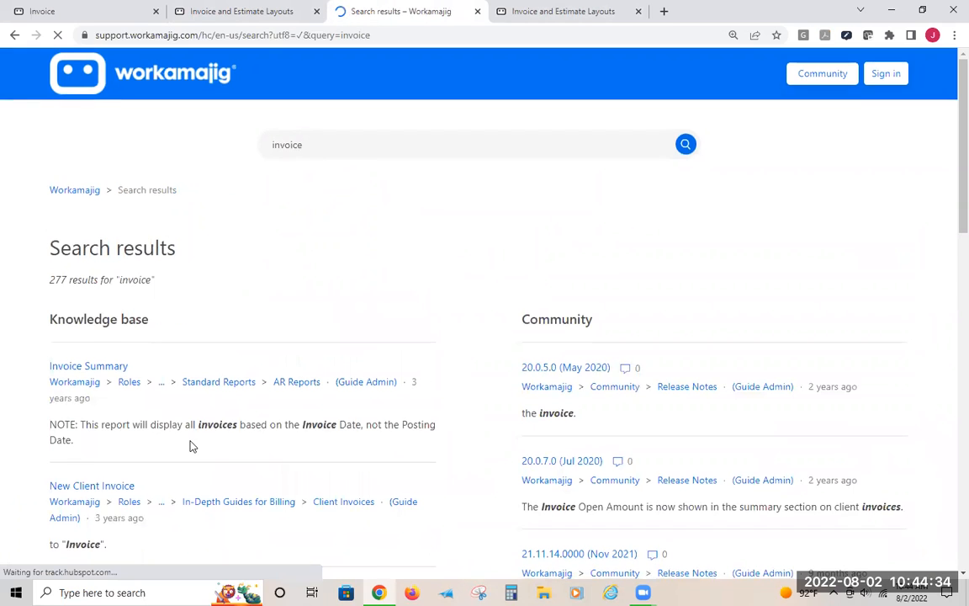
Open the Invoice and Estimate Layouts help article and read the section on layout settings
scroll(185, 427, "down", 5)
scroll(186, 427, "down", 3)
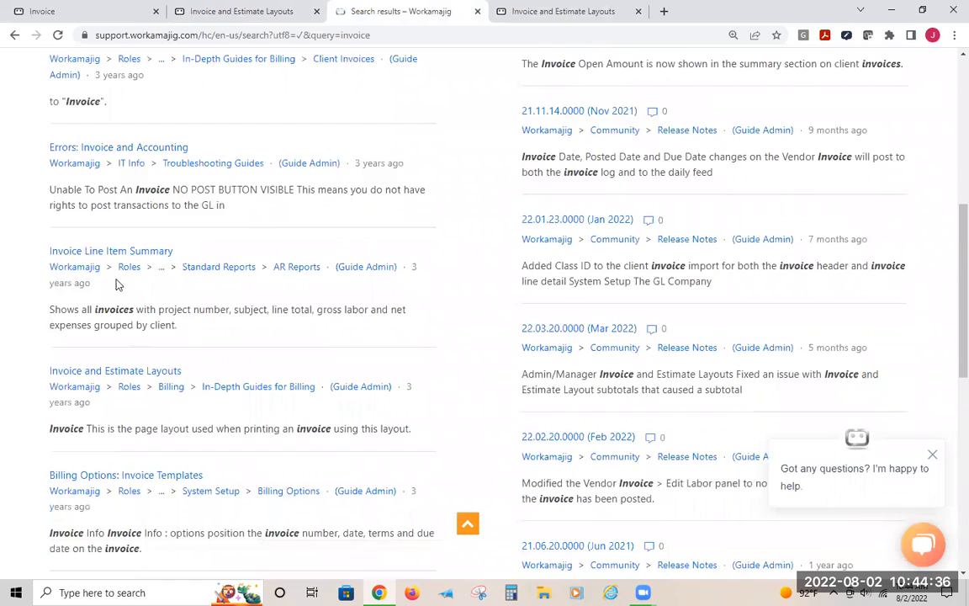
left_click(135, 210)
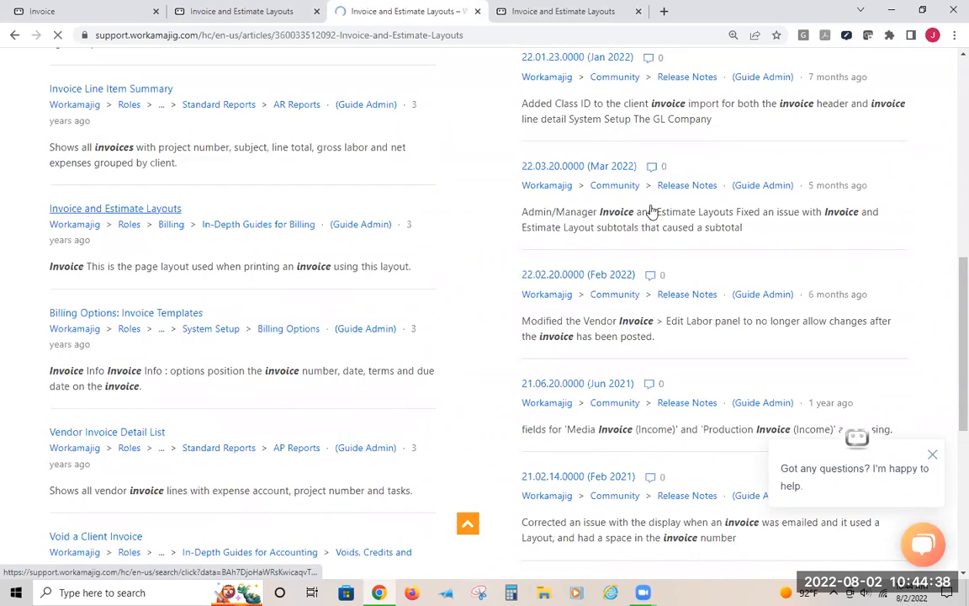
scroll(602, 281, "down", 2)
scroll(602, 281, "down", 11)
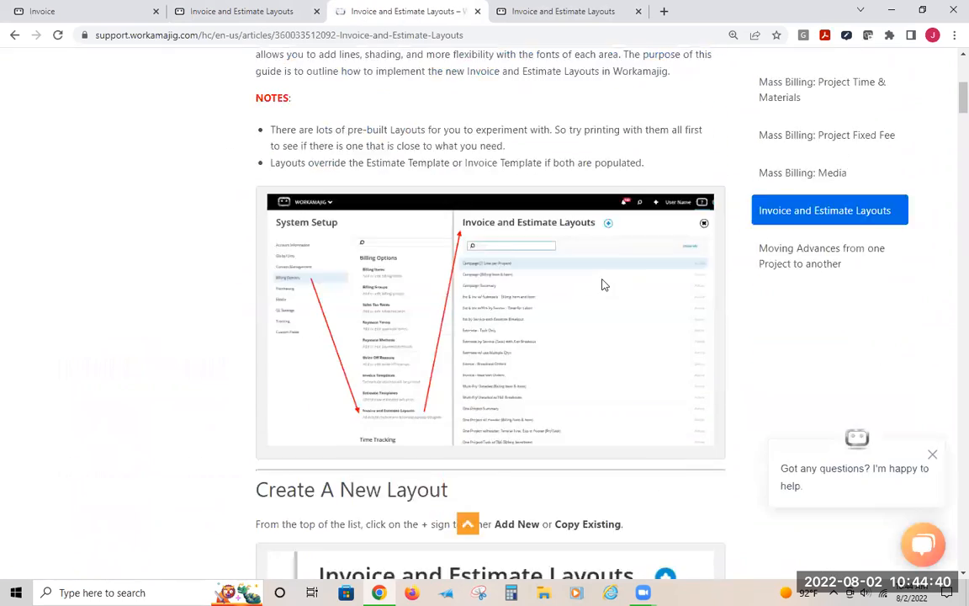
scroll(602, 285, "down", 8)
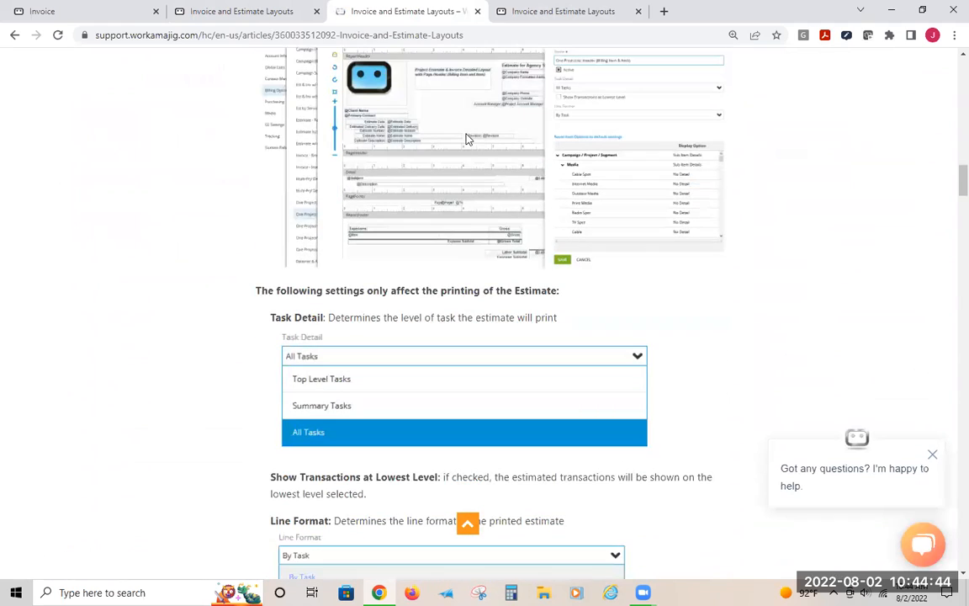
left_click_drag(257, 290, 560, 301)
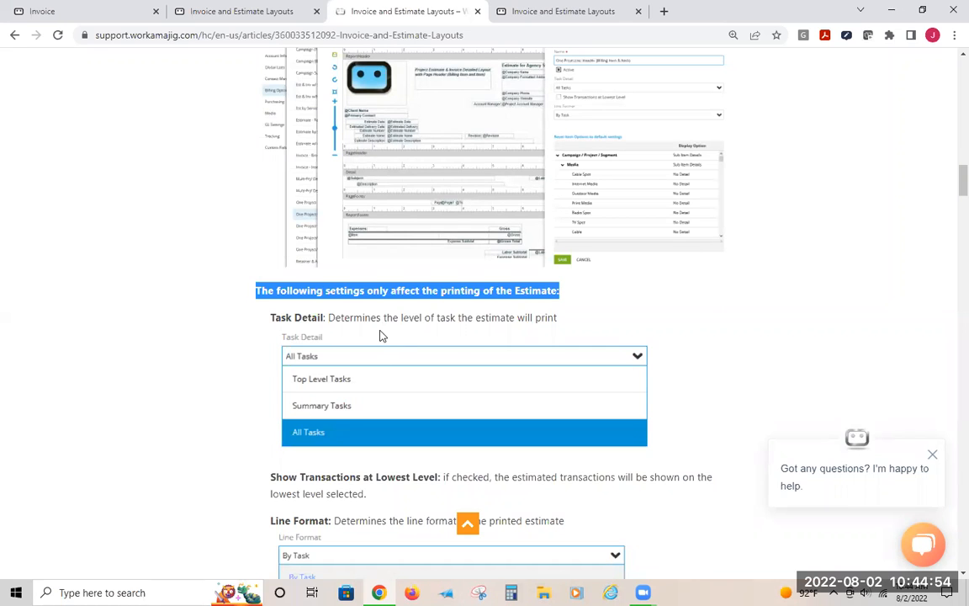
scroll(381, 333, "down", 2)
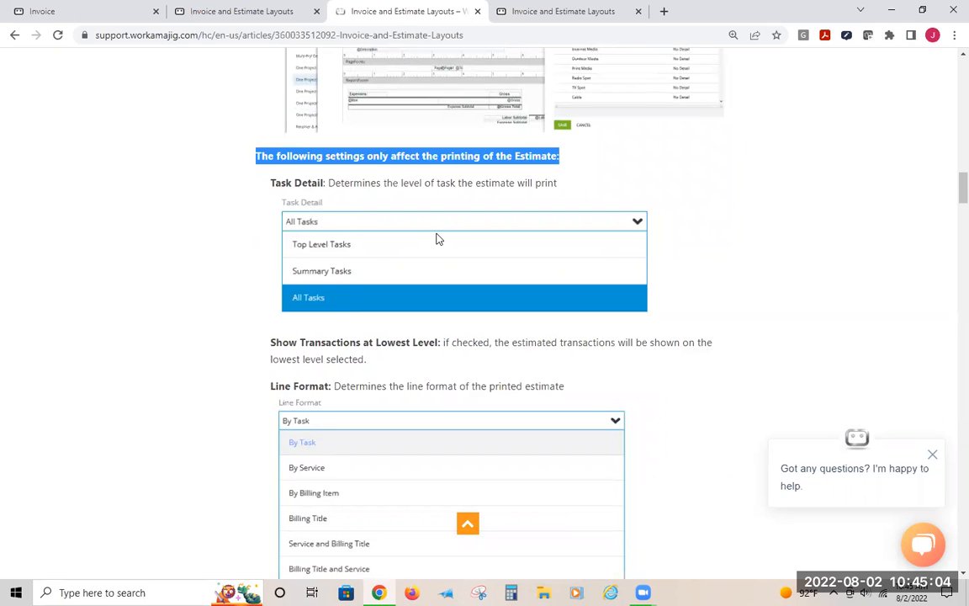
scroll(436, 239, "down", 3)
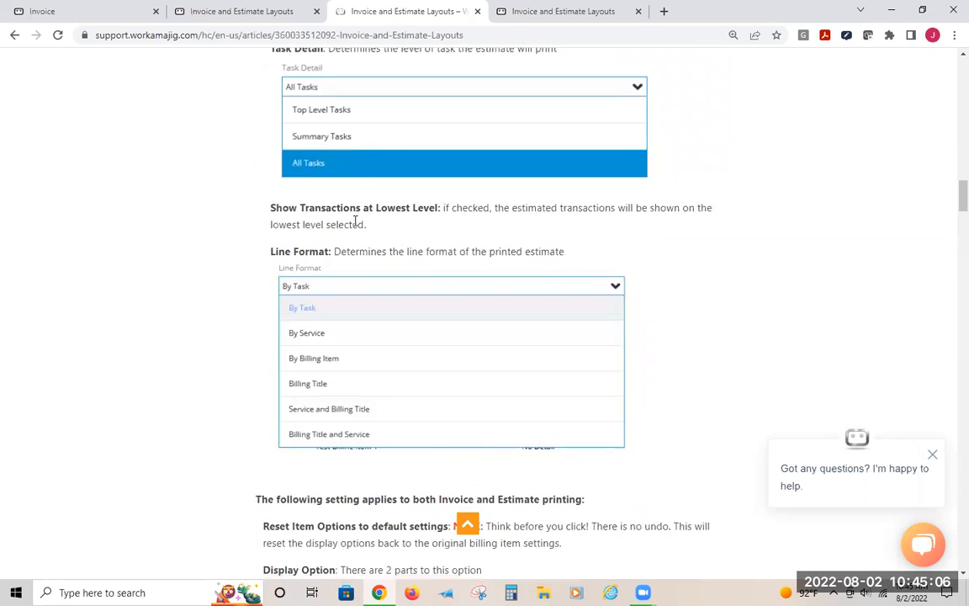
scroll(368, 279, "down", 3)
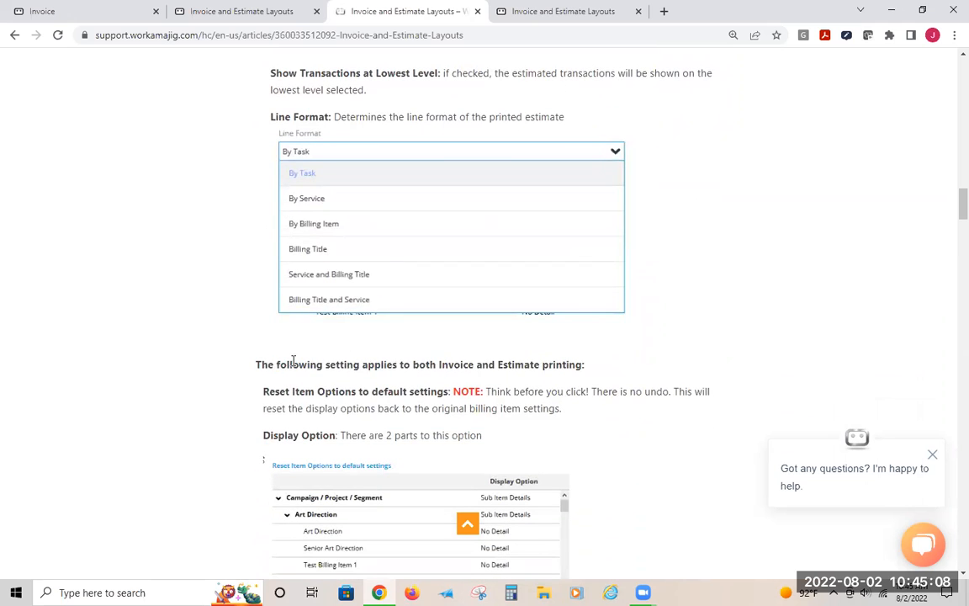
left_click_drag(275, 365, 566, 362)
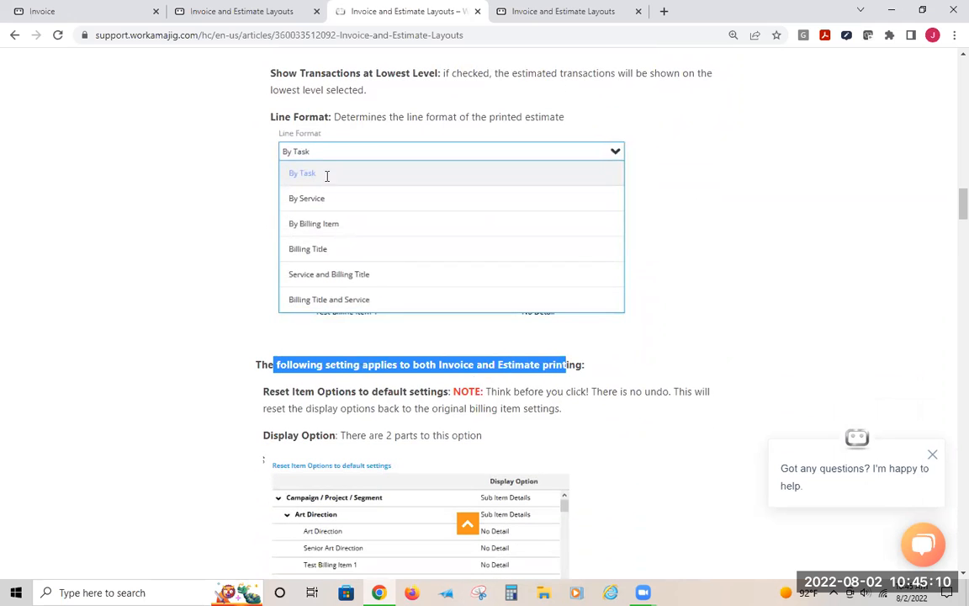
left_click(370, 380)
left_click_drag(429, 364, 571, 360)
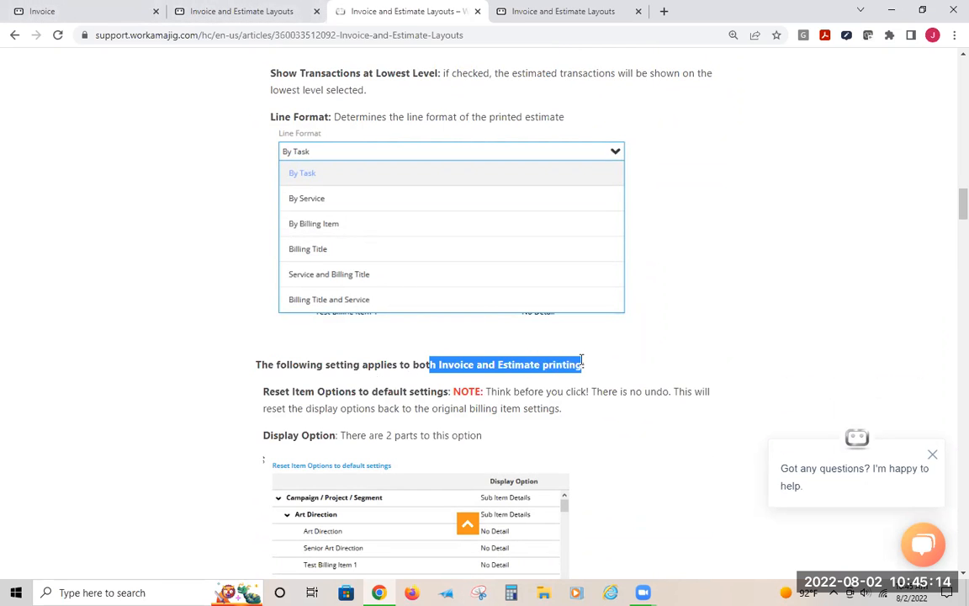
left_click(160, 84)
Return to the layout settings and review the display options for the Media items
left_click(235, 10)
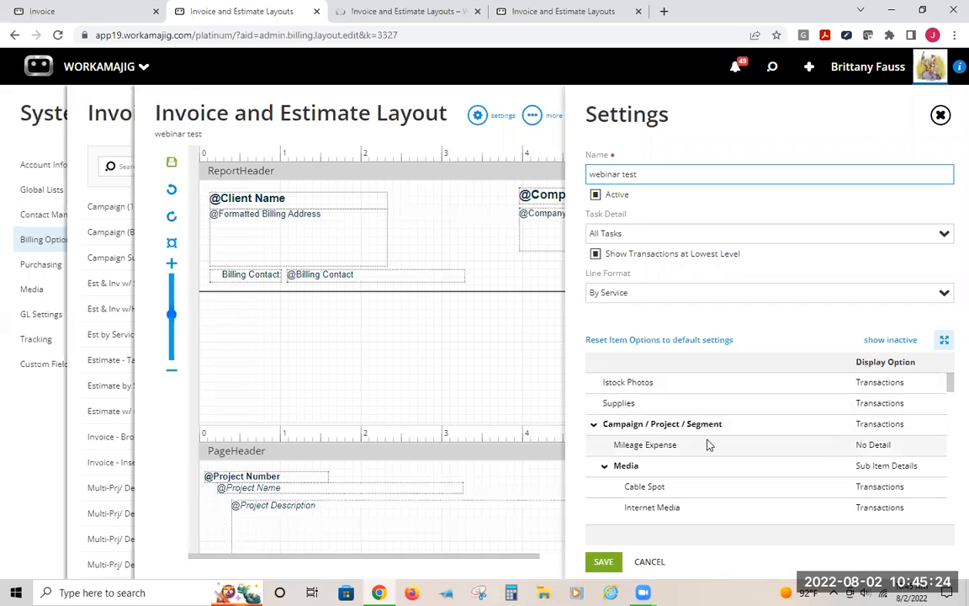
scroll(665, 425, "down", 2)
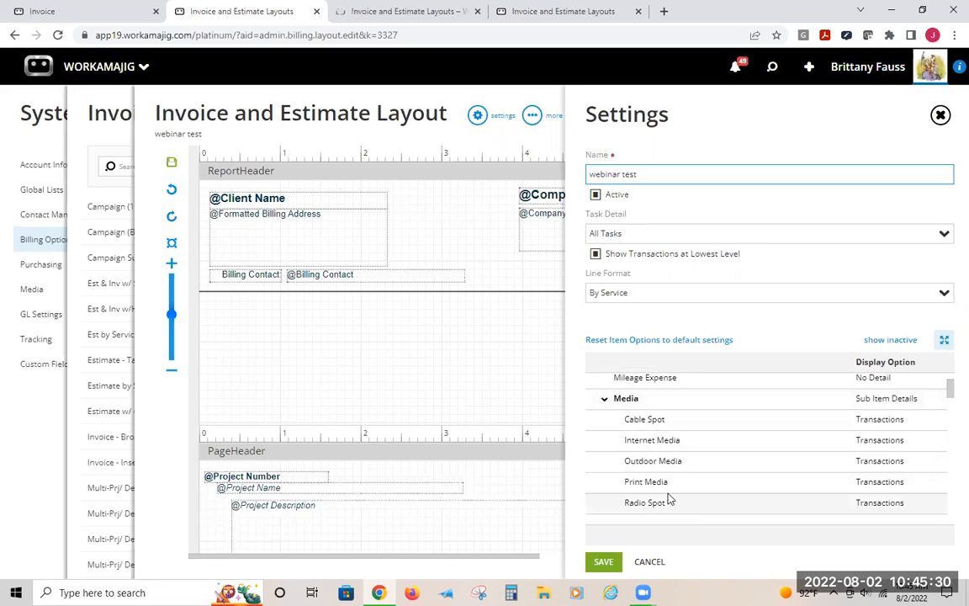
left_click(876, 397)
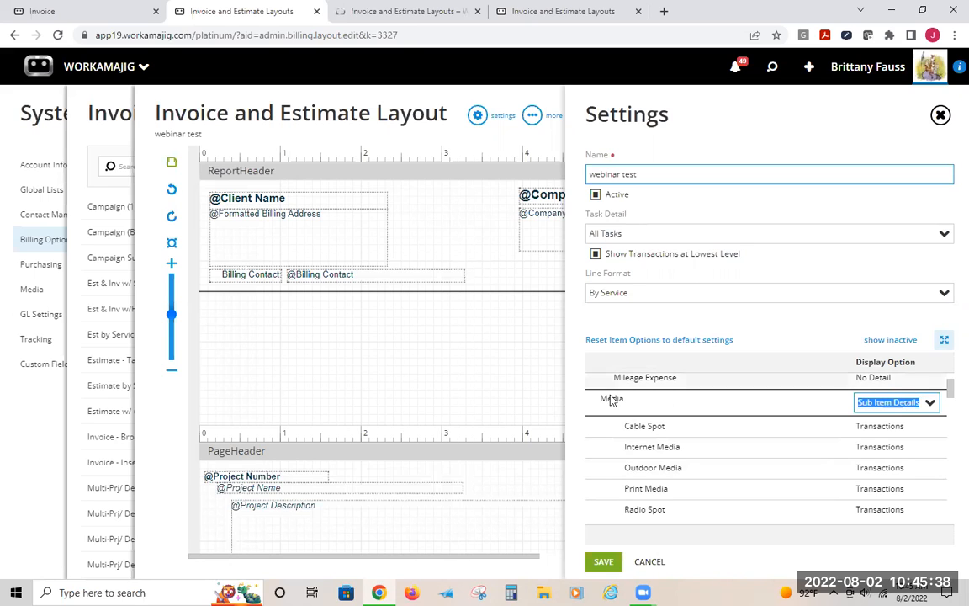
left_click(647, 409)
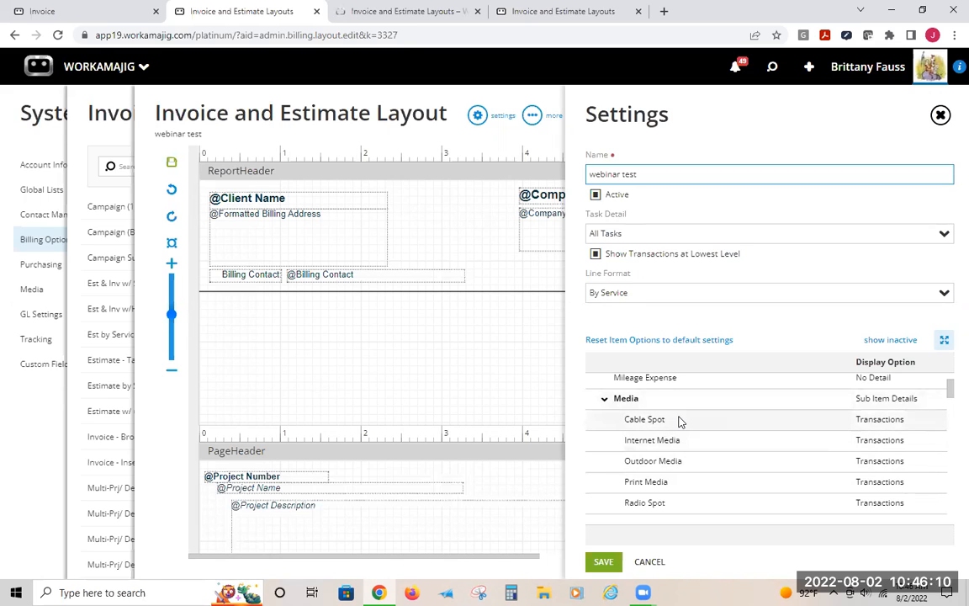
left_click(900, 452)
left_click(931, 446)
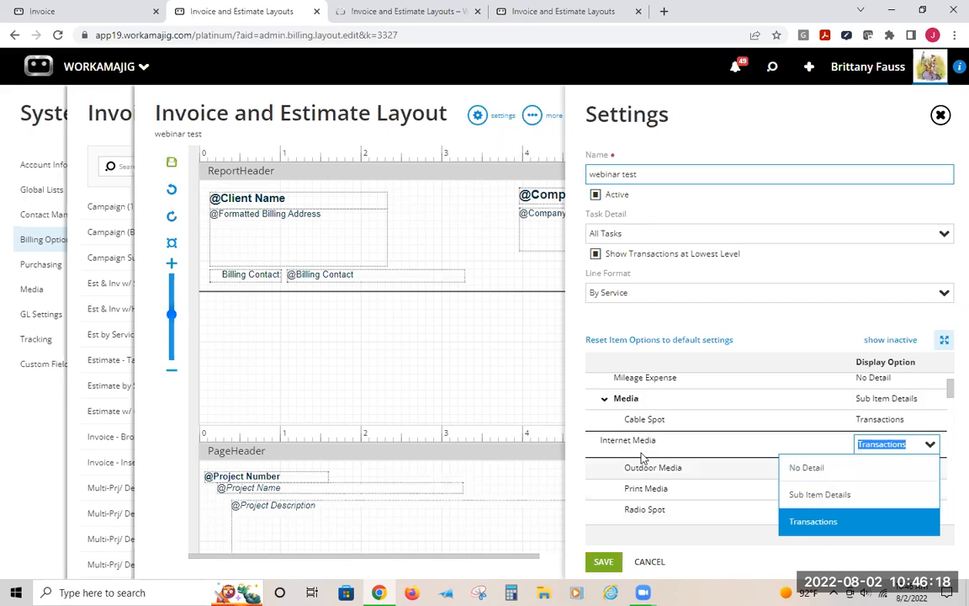
left_click(782, 310)
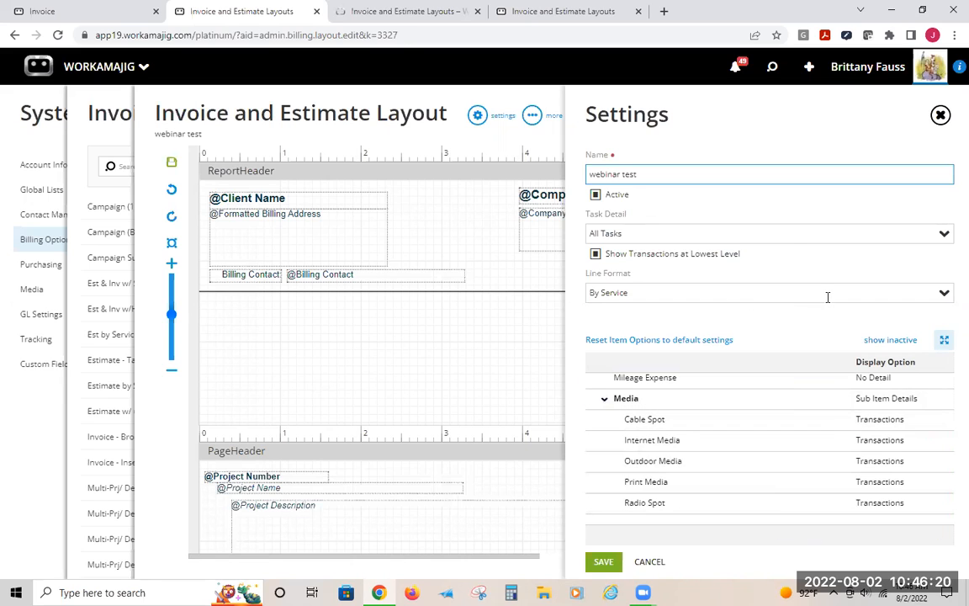
Reset the layout's item options to their default settings and confirm the reset
scroll(702, 433, "down", 3)
scroll(703, 433, "down", 3)
scroll(715, 428, "up", 10)
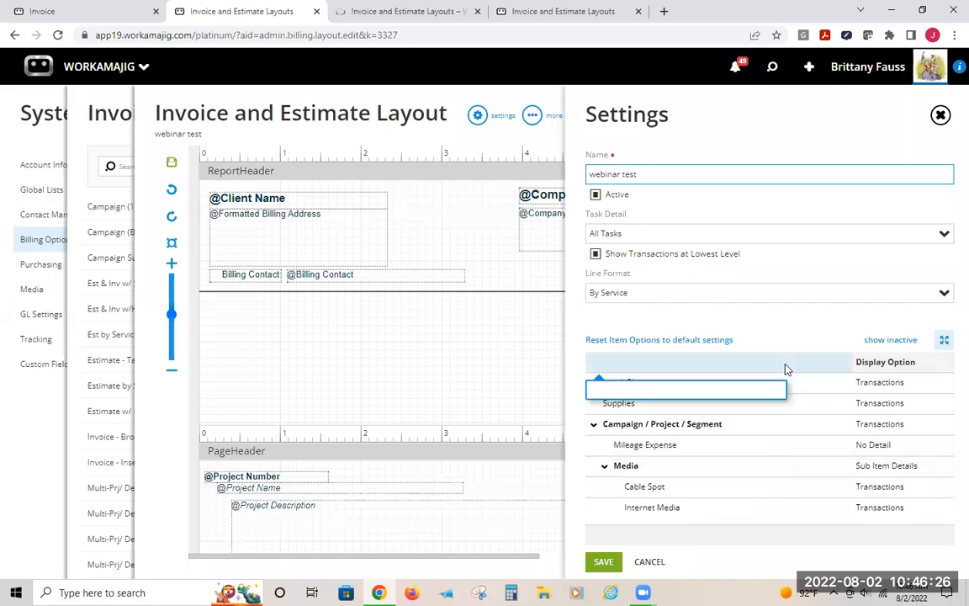
left_click(643, 340)
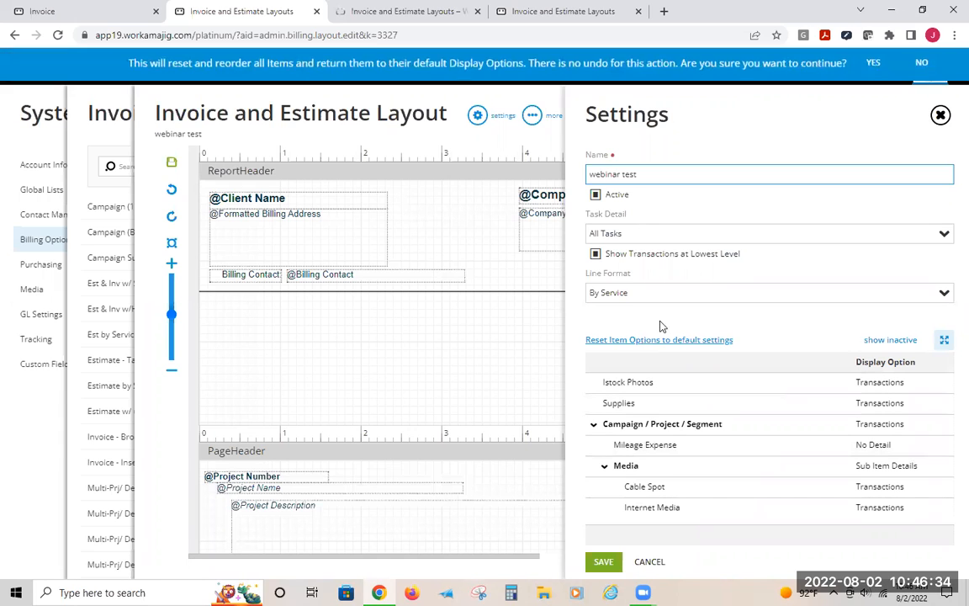
left_click(873, 69)
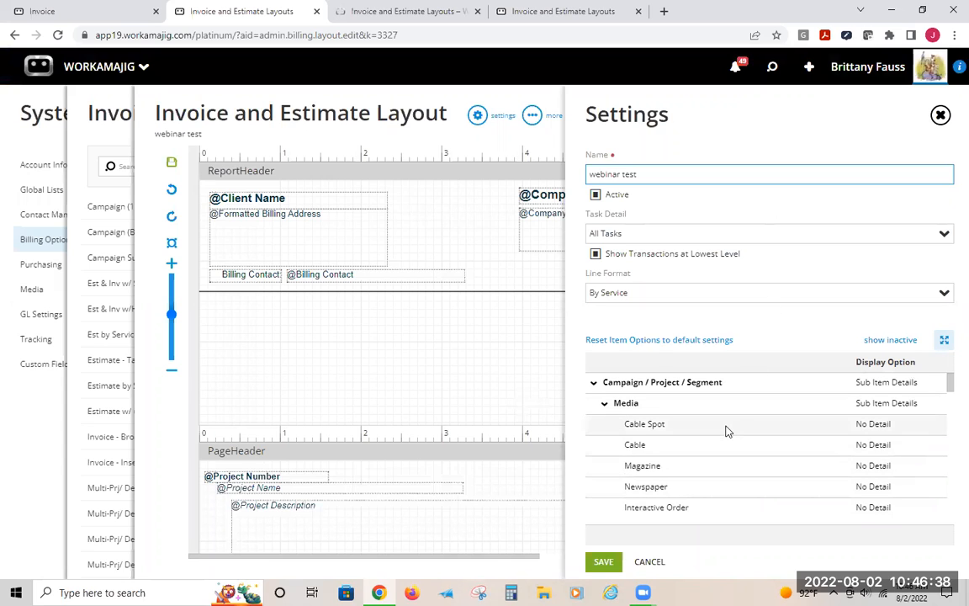
Set Account Management, General/Admin and Art & Creative Design under Professional Services to the Transactions display option
scroll(727, 431, "down", 10)
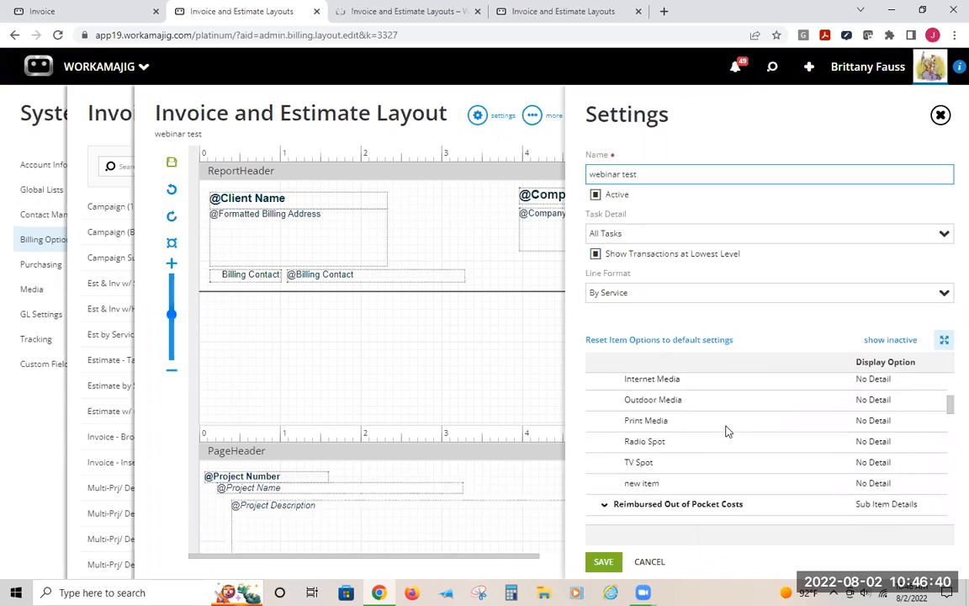
scroll(761, 430, "down", 5)
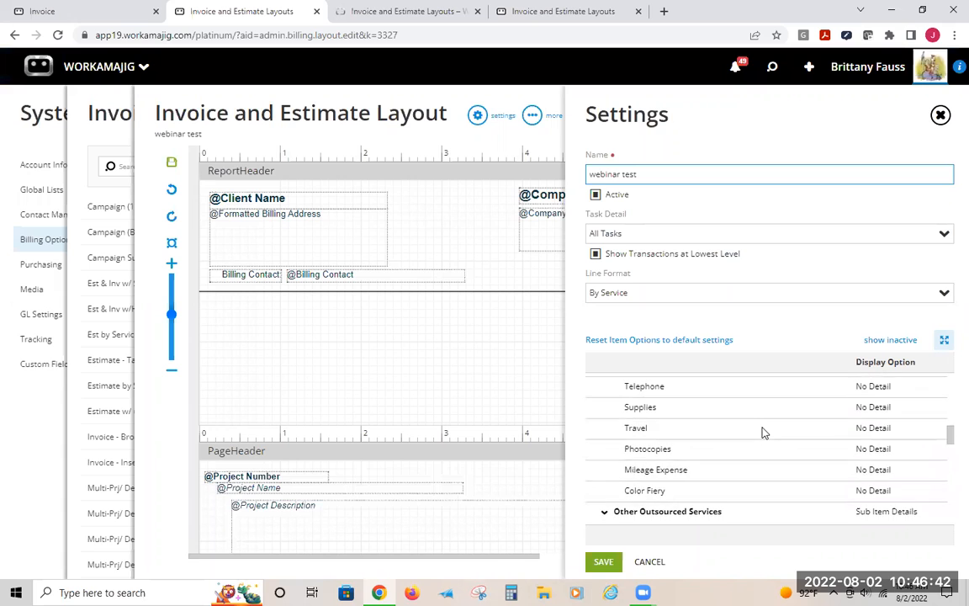
scroll(765, 430, "down", 3)
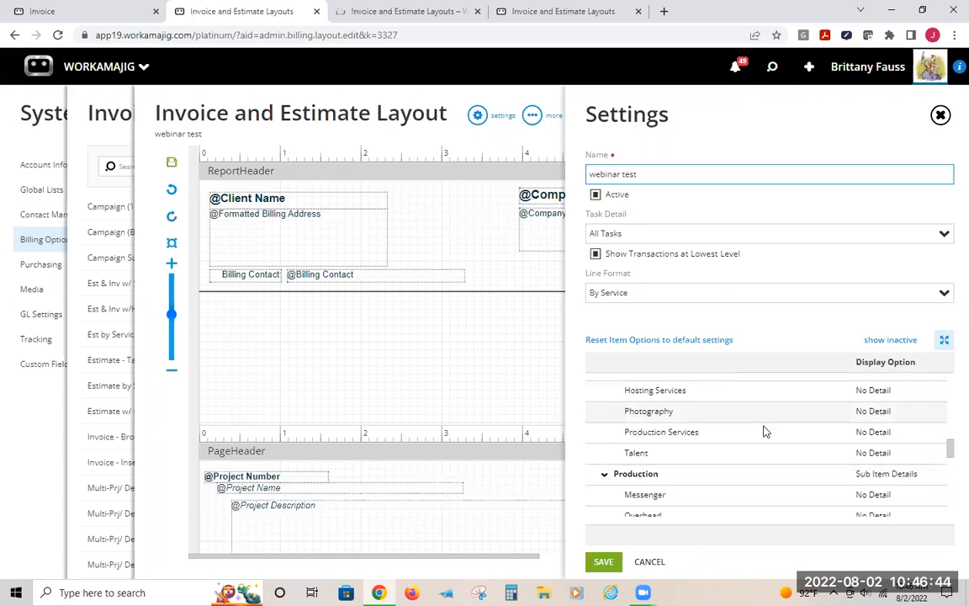
scroll(765, 431, "up", 1)
scroll(761, 428, "down", 4)
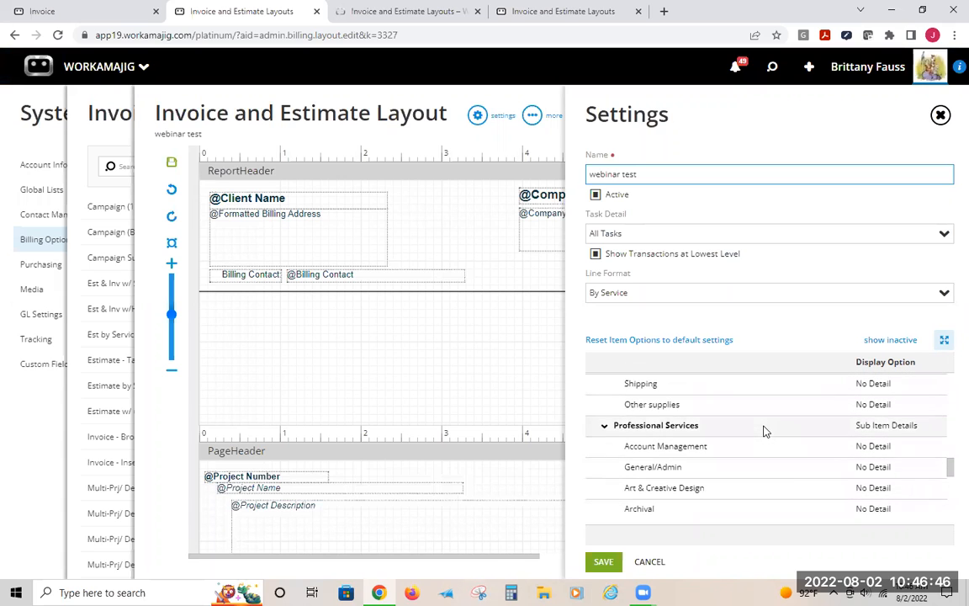
scroll(811, 416, "up", 2)
left_click(866, 445)
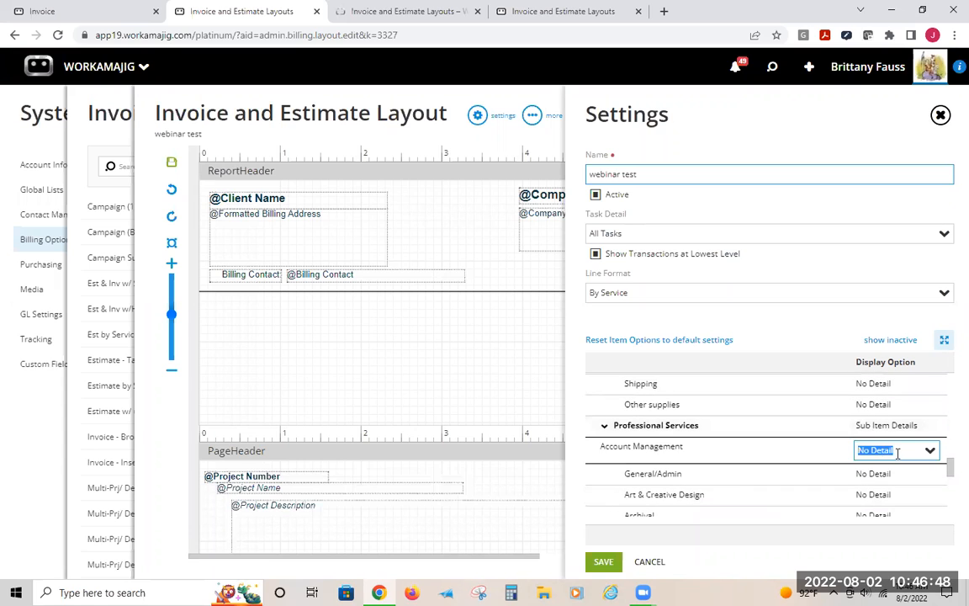
type("tr")
left_click(848, 471)
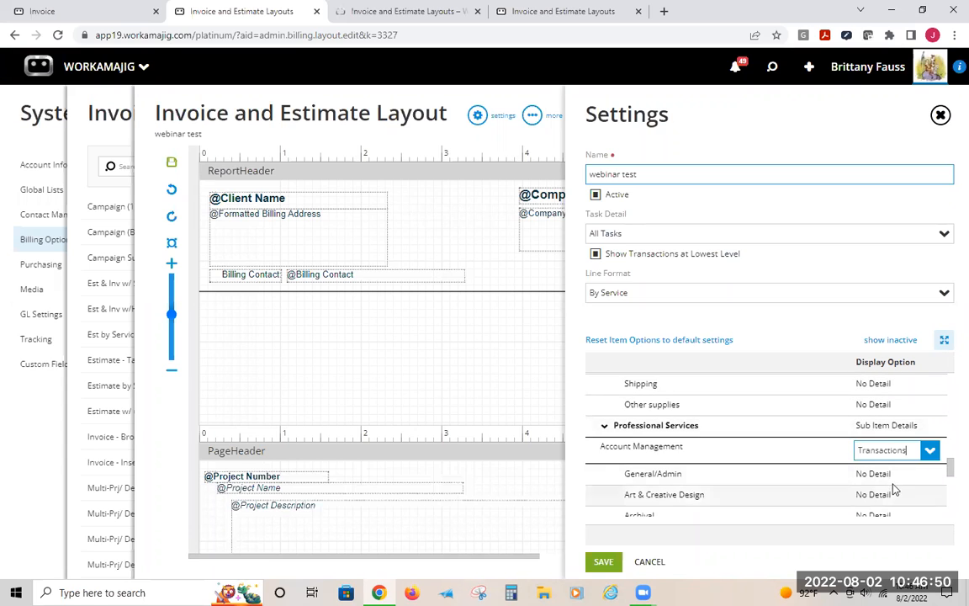
left_click(878, 473)
type("tr")
left_click(879, 489)
left_click(875, 494)
type("tr")
left_click(841, 513)
scroll(859, 412, "down", 5)
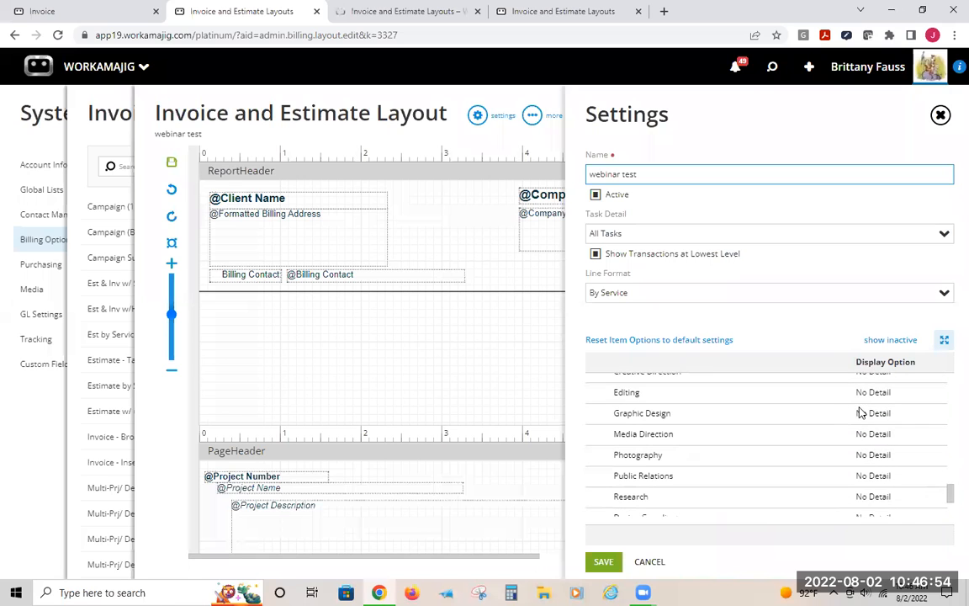
scroll(829, 407, "up", 1)
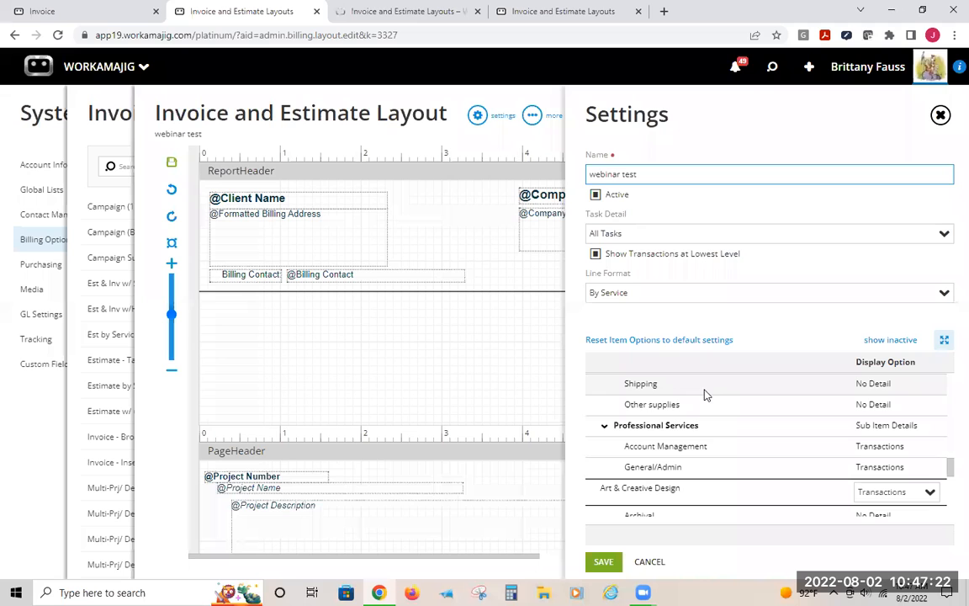
Return to invoice 18-10482, open its Creative Direction line and view the line's labor details
left_click(20, 11)
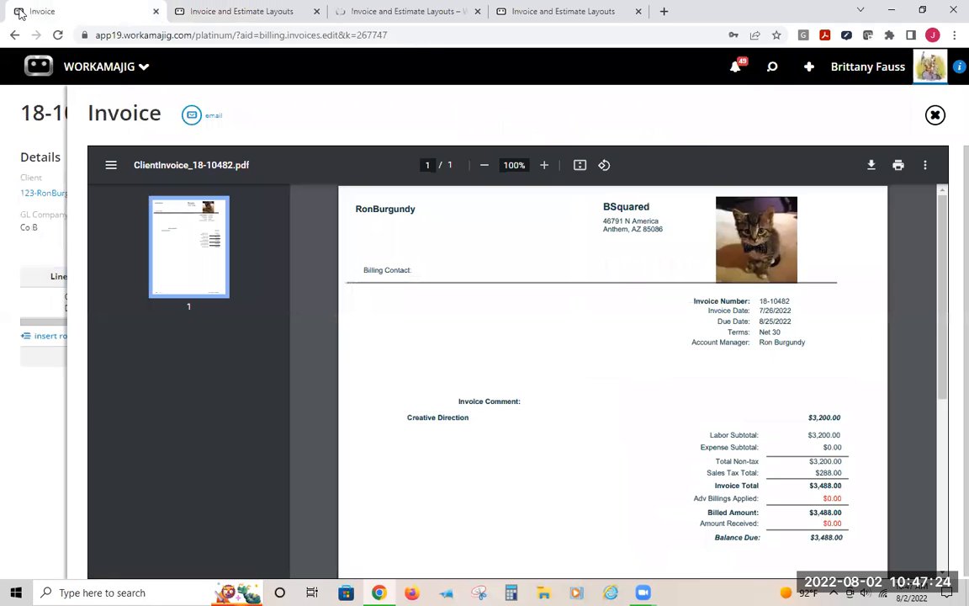
left_click(10, 90)
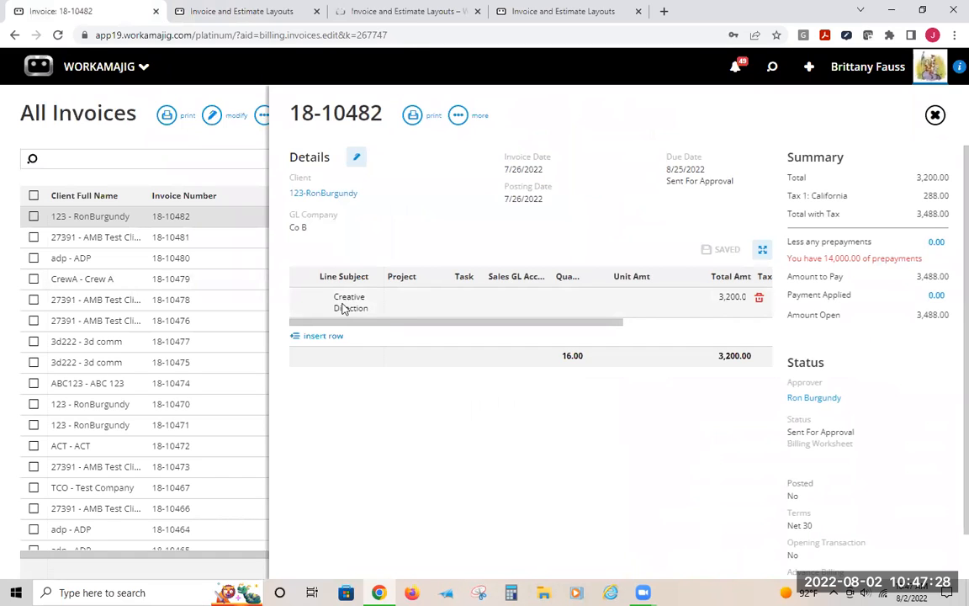
left_click(370, 312)
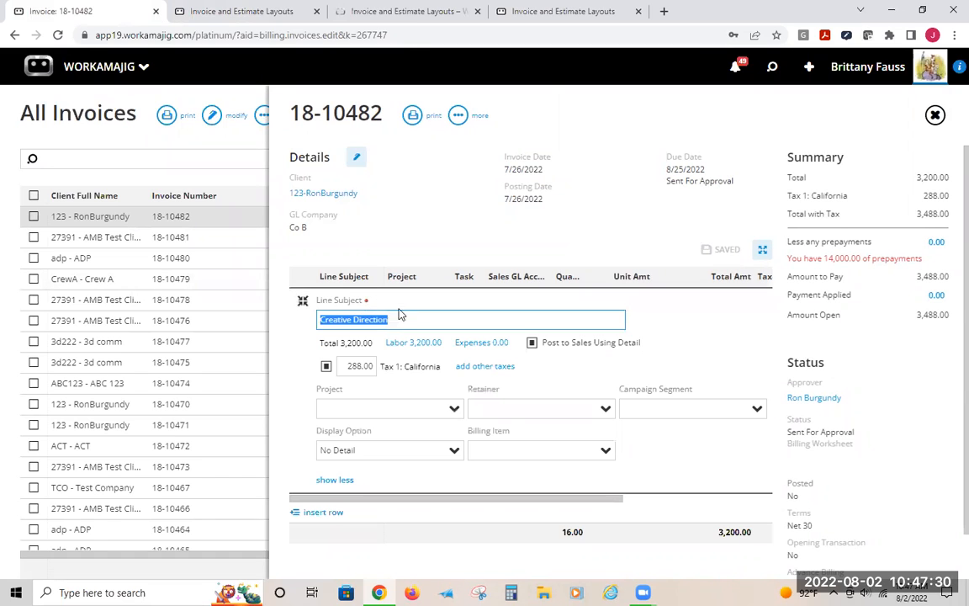
left_click(416, 344)
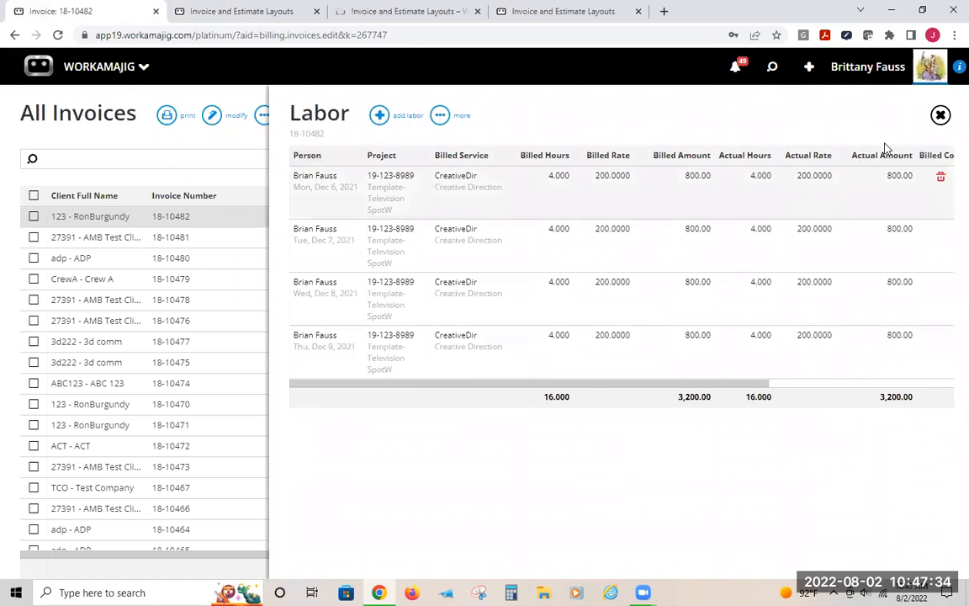
left_click(938, 115)
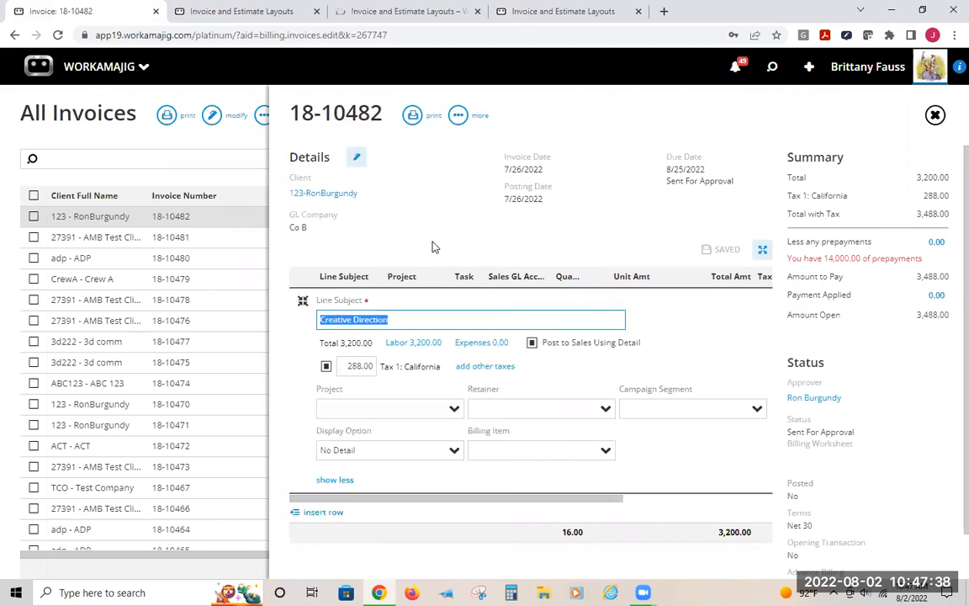
left_click(453, 450)
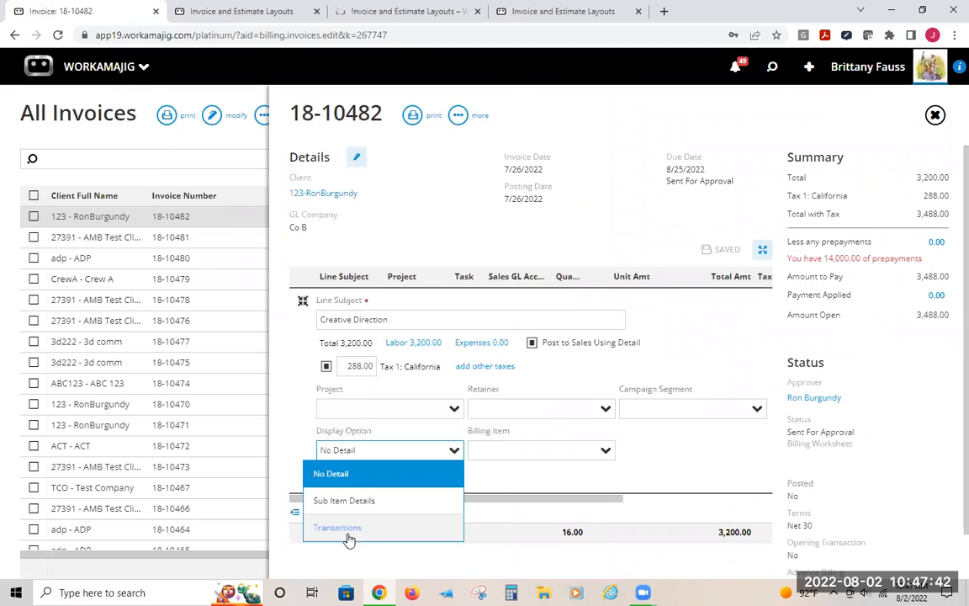
left_click(444, 237)
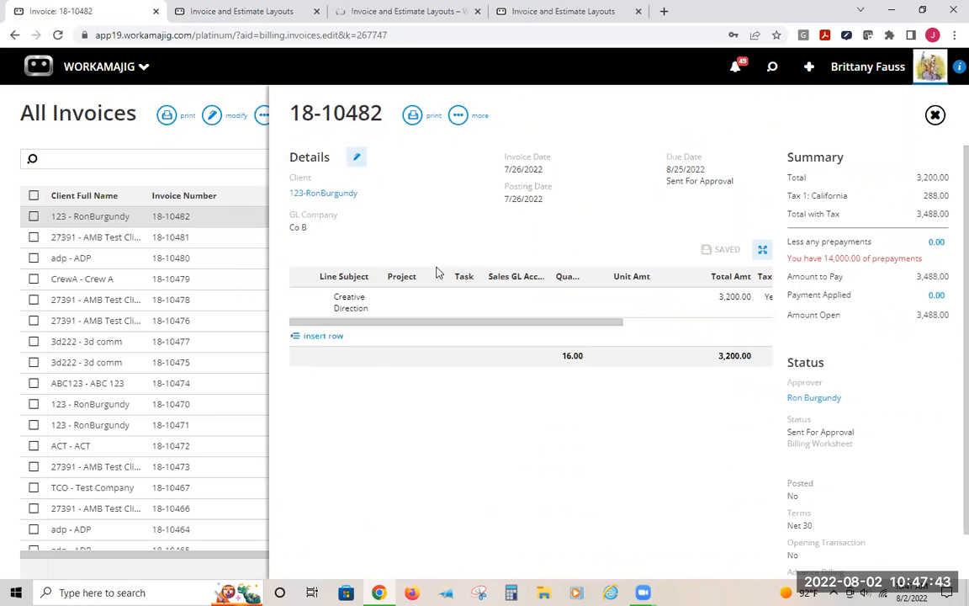
left_click(401, 300)
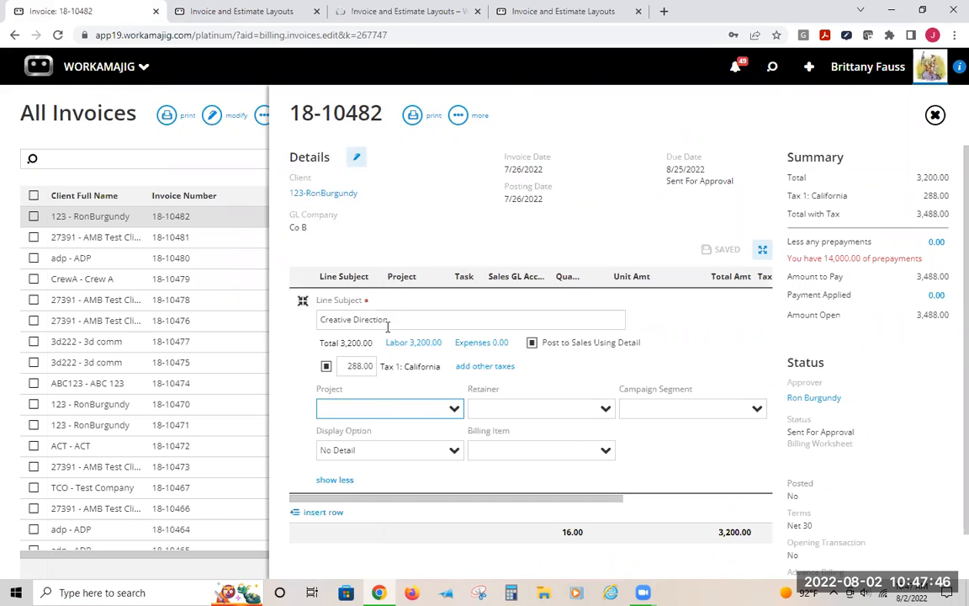
left_click(388, 242)
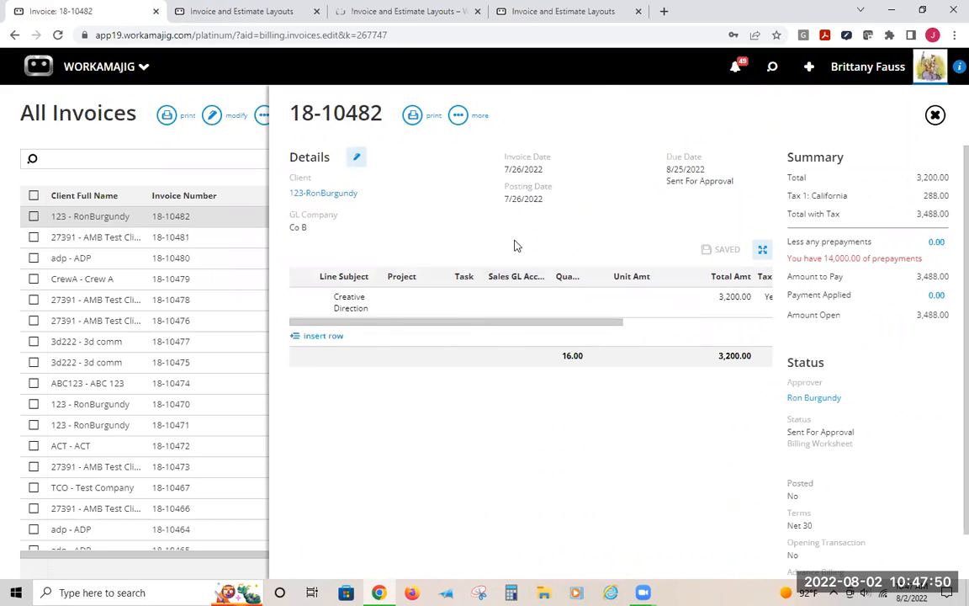
Set the Creative Direction line's display option to Transactions
left_click(349, 308)
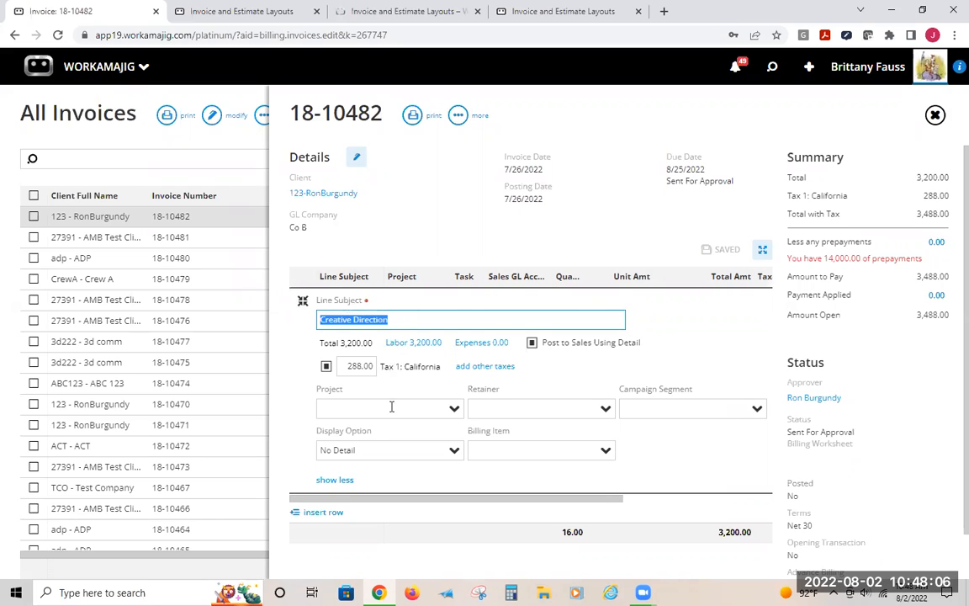
left_click(453, 449)
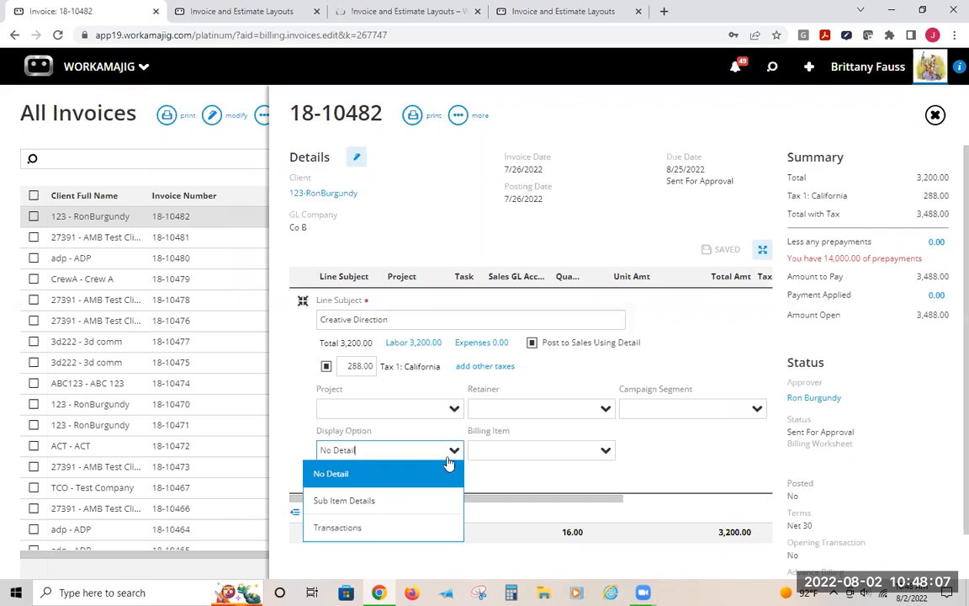
left_click(376, 530)
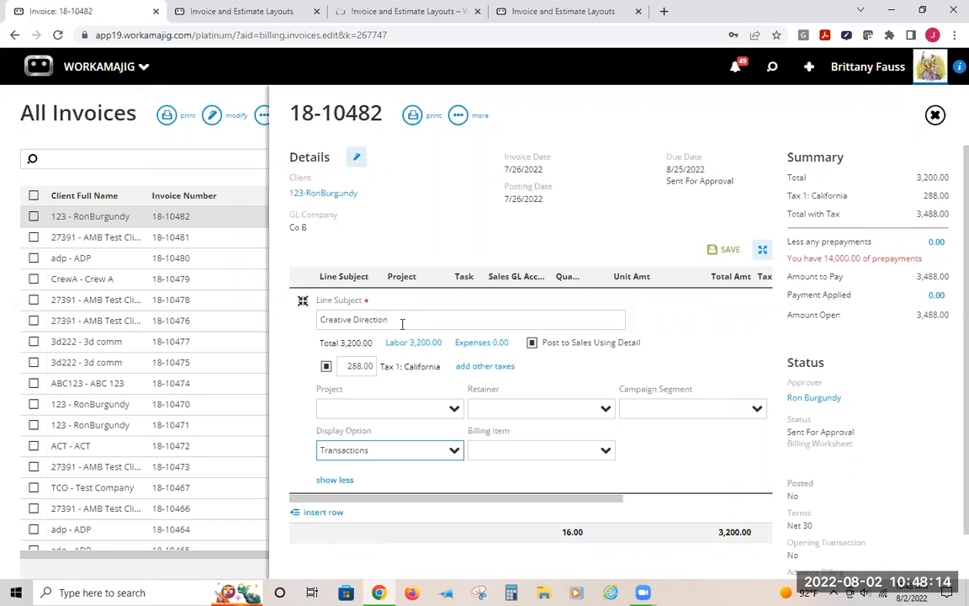
left_click(623, 220)
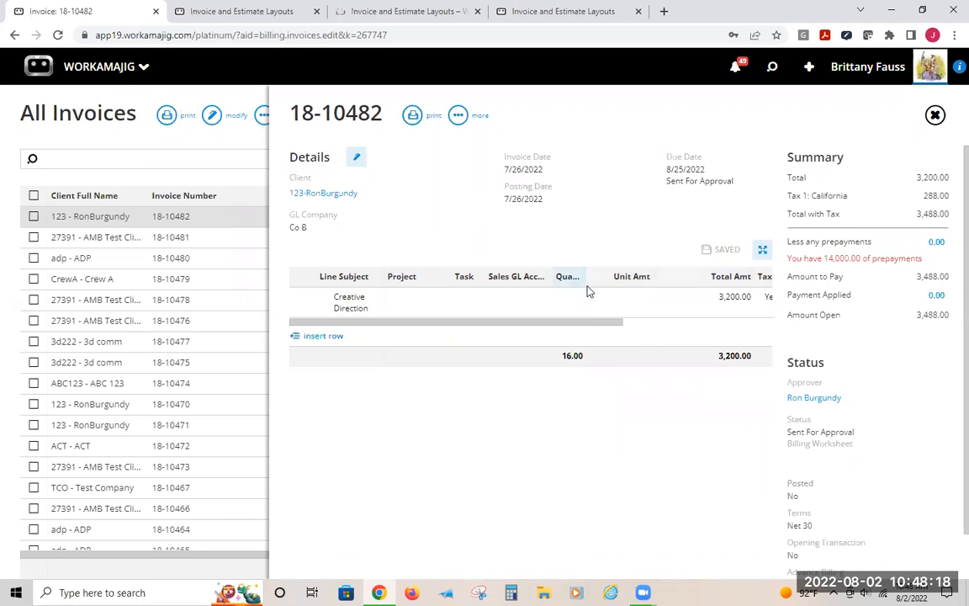
Return to the webinar test layout settings and review the item display options list
key("ctrl+Tab")
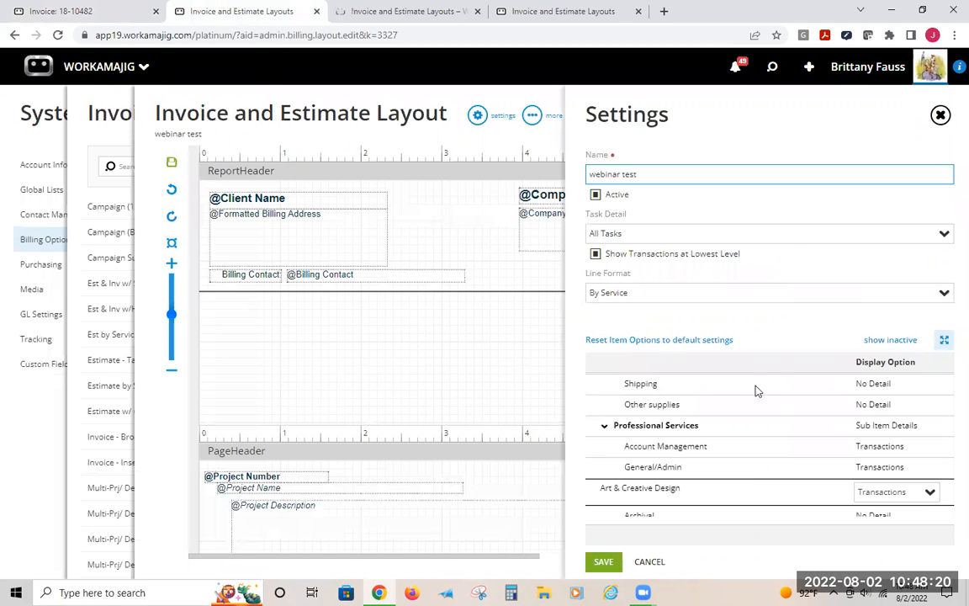
scroll(756, 396, "down", 10)
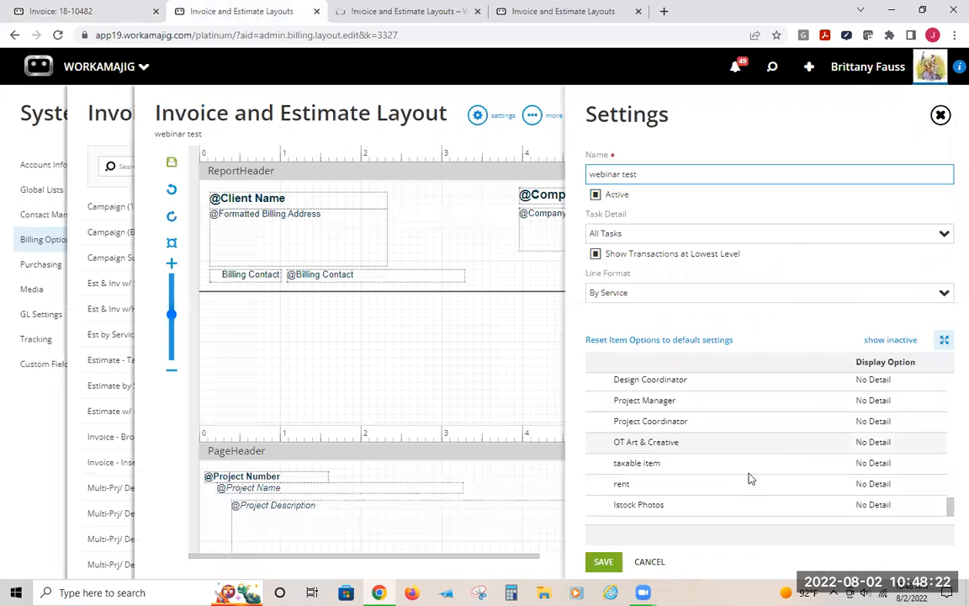
scroll(743, 480, "up", 5)
scroll(743, 480, "up", 10)
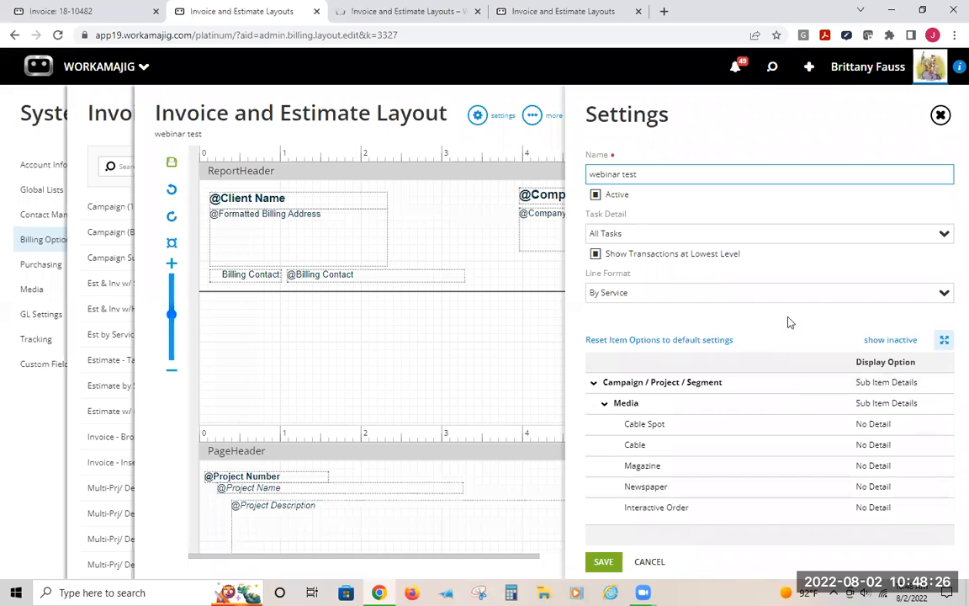
left_click(478, 117)
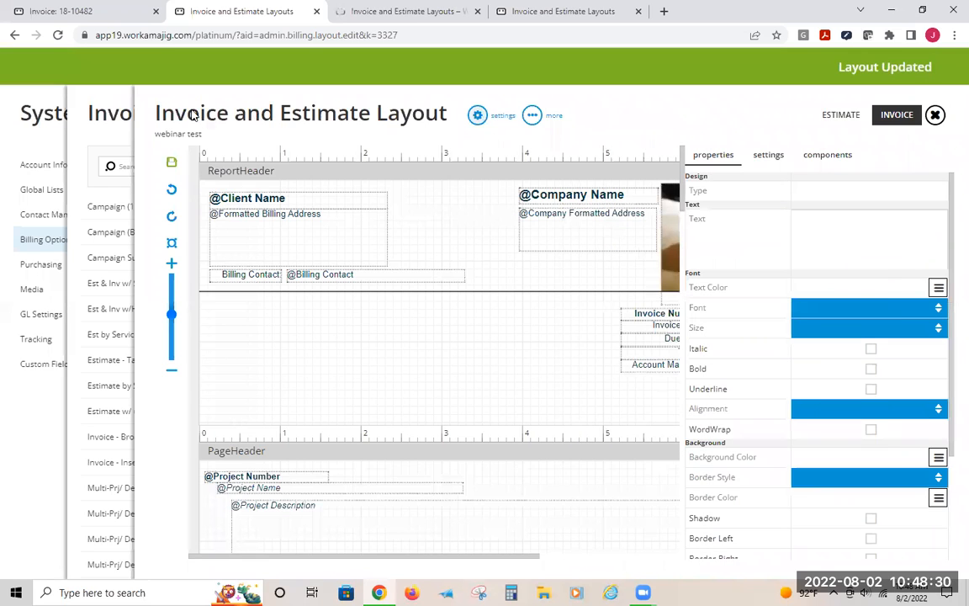
left_click(476, 117)
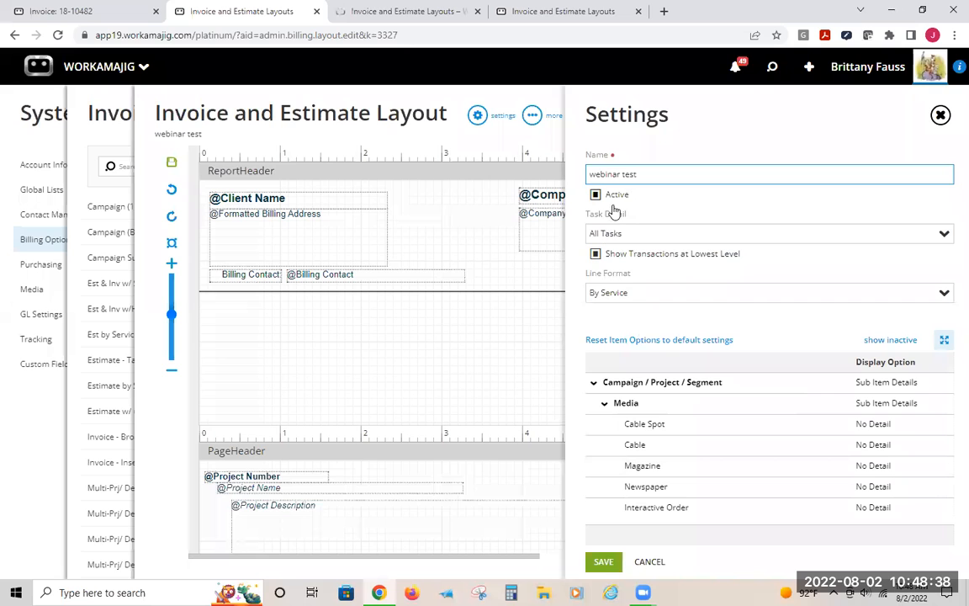
Close the layout editor and open Time and Material mass billing from the Today - Billing dashboard
left_click(376, 130)
left_click(12, 125)
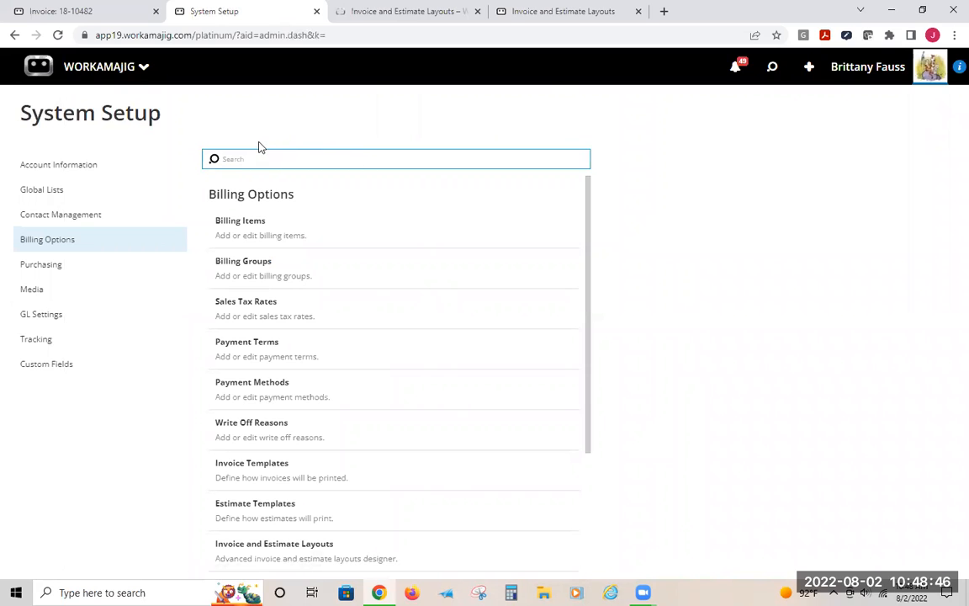
left_click(116, 74)
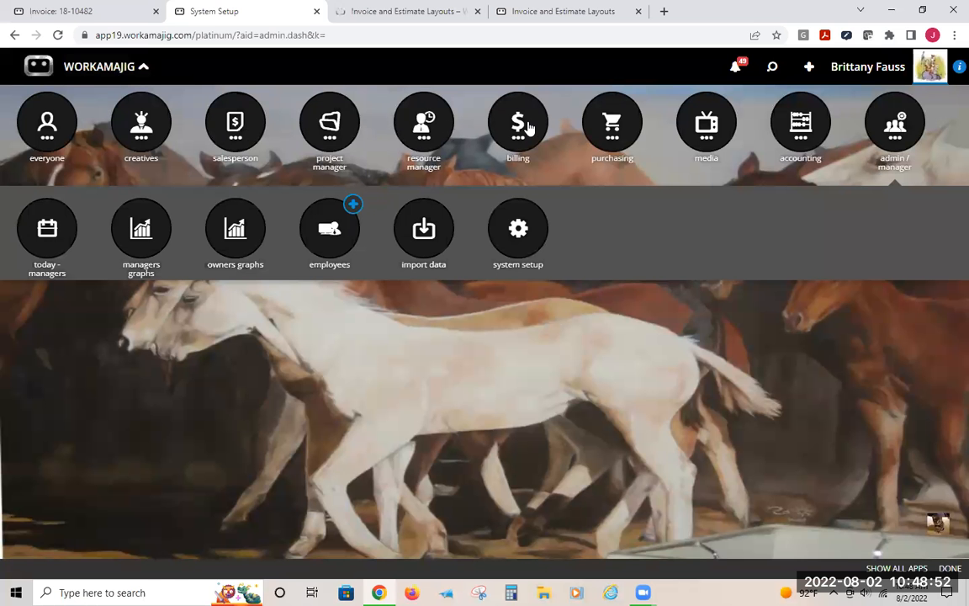
left_click(501, 126)
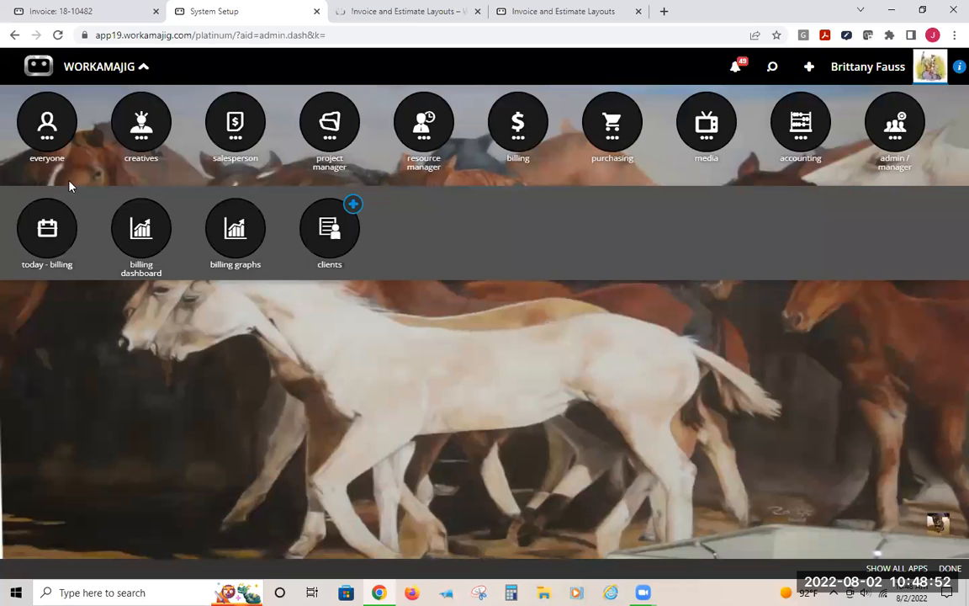
left_click(48, 227)
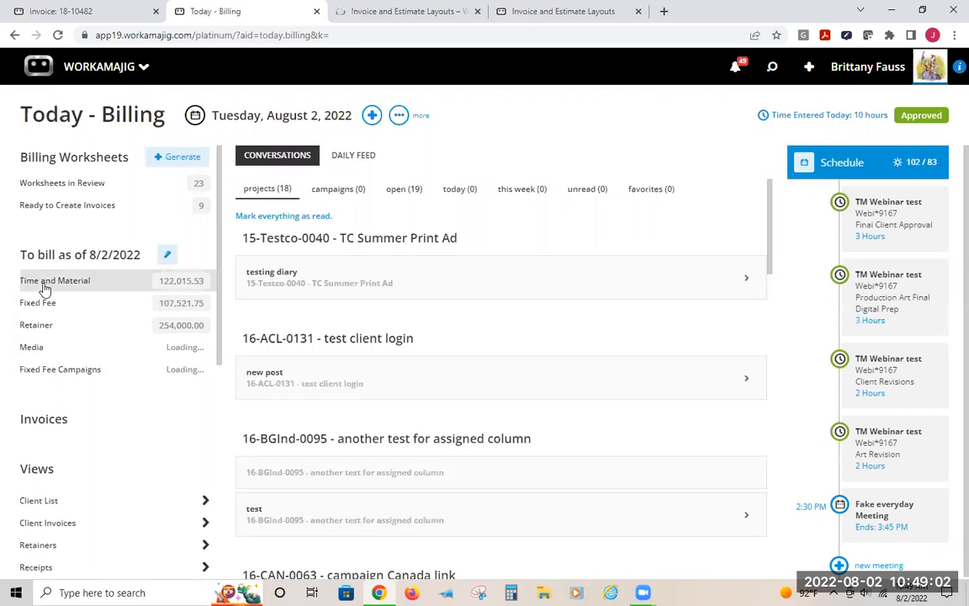
left_click(45, 286)
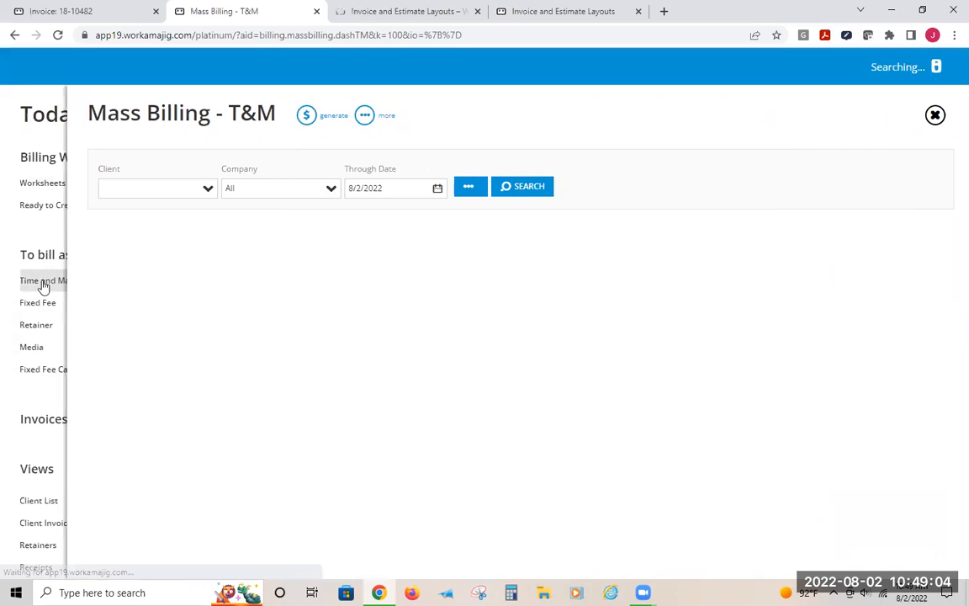
Search Time and Material mass billing for projects of the Webi-Webinar client
left_click(119, 182)
type("w")
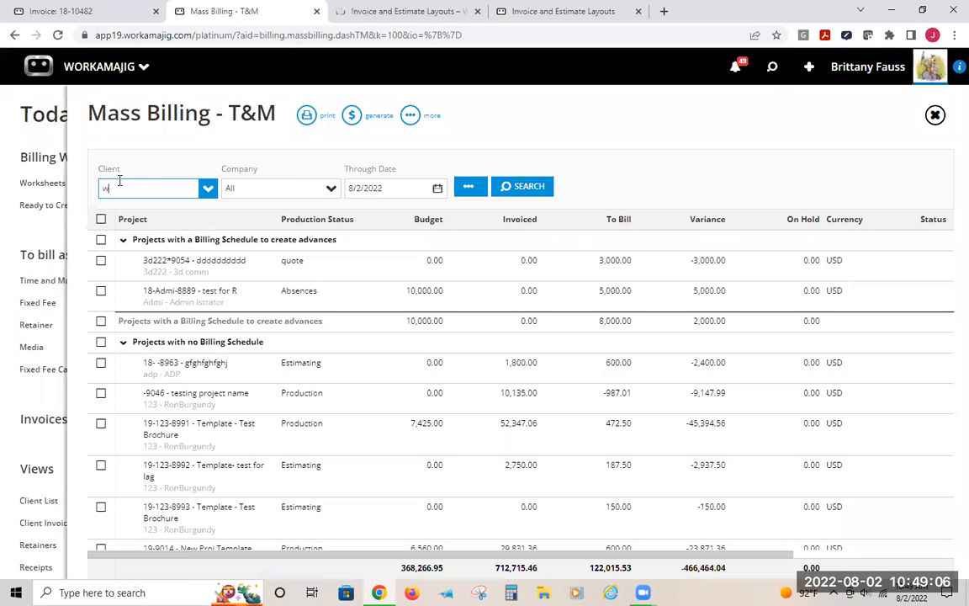
type("eb")
left_click(145, 215)
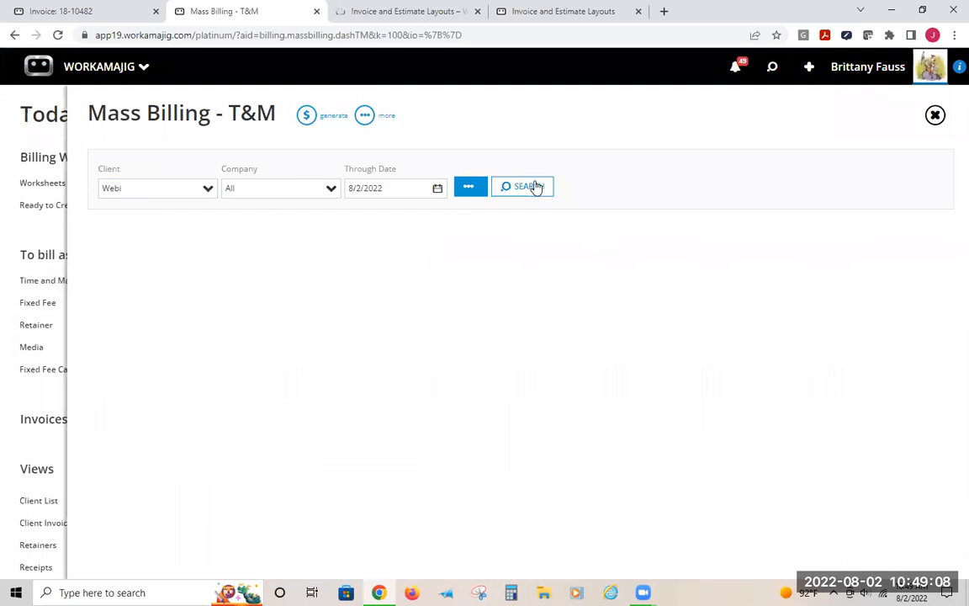
left_click(533, 186)
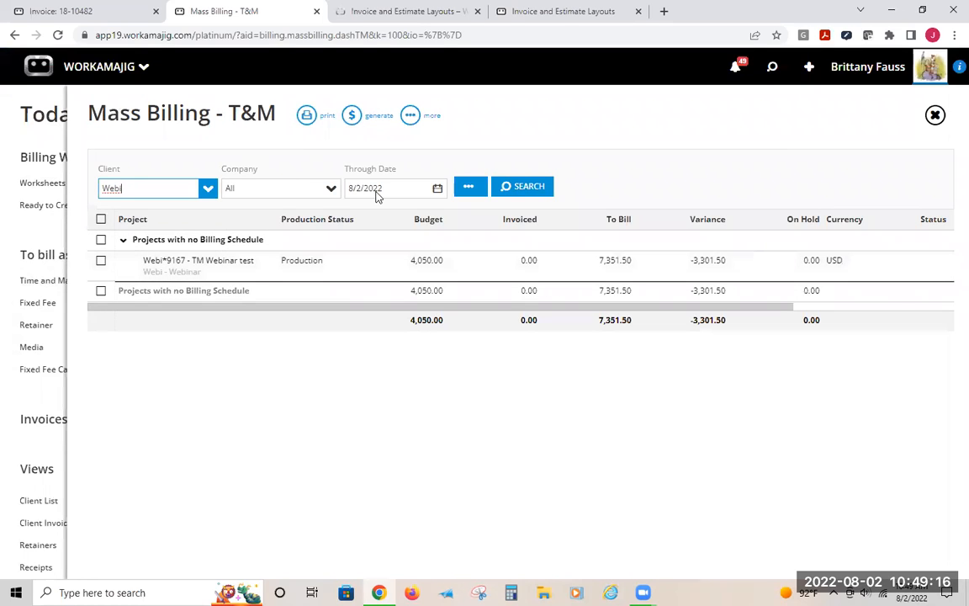
Open the TM Webinar test project's billing and review its unbilled transactions
left_click(229, 271)
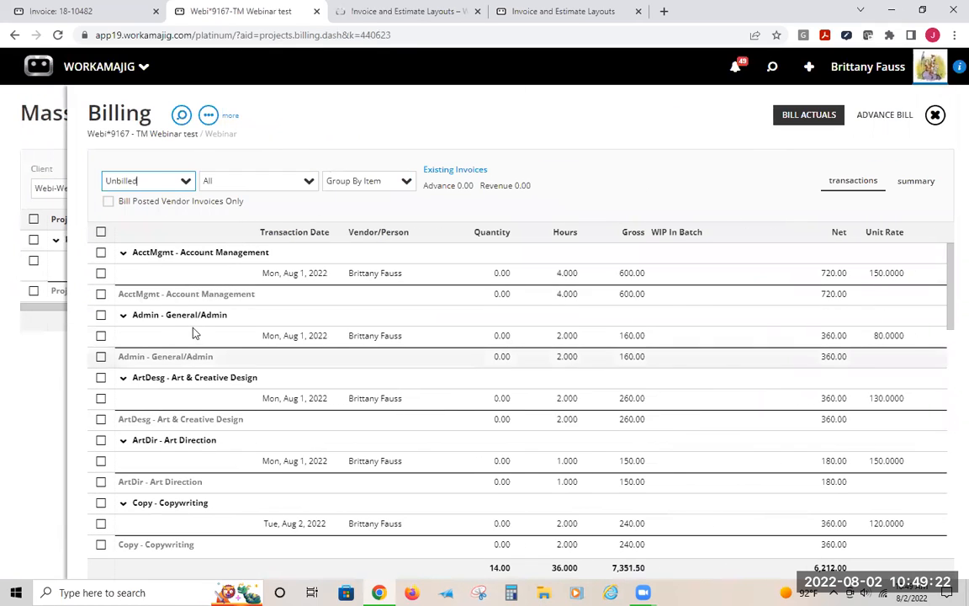
scroll(194, 371, "down", 2)
scroll(196, 373, "down", 8)
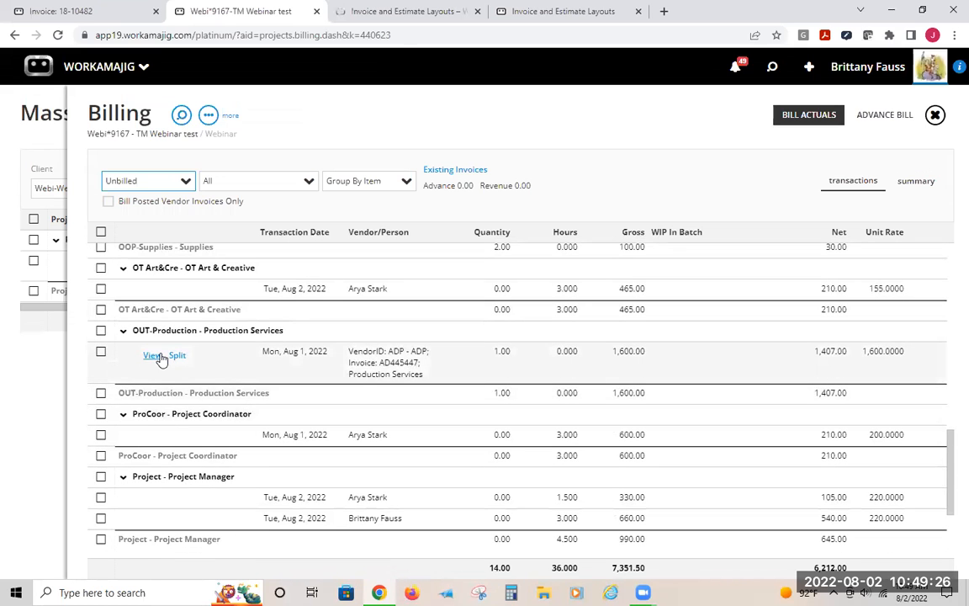
scroll(186, 454, "down", 3)
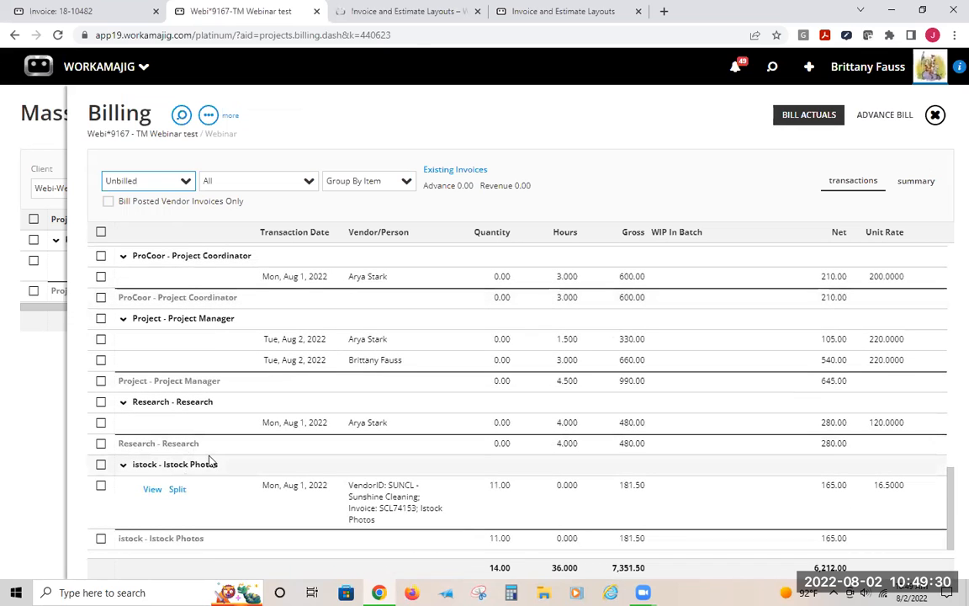
scroll(211, 467, "up", 4)
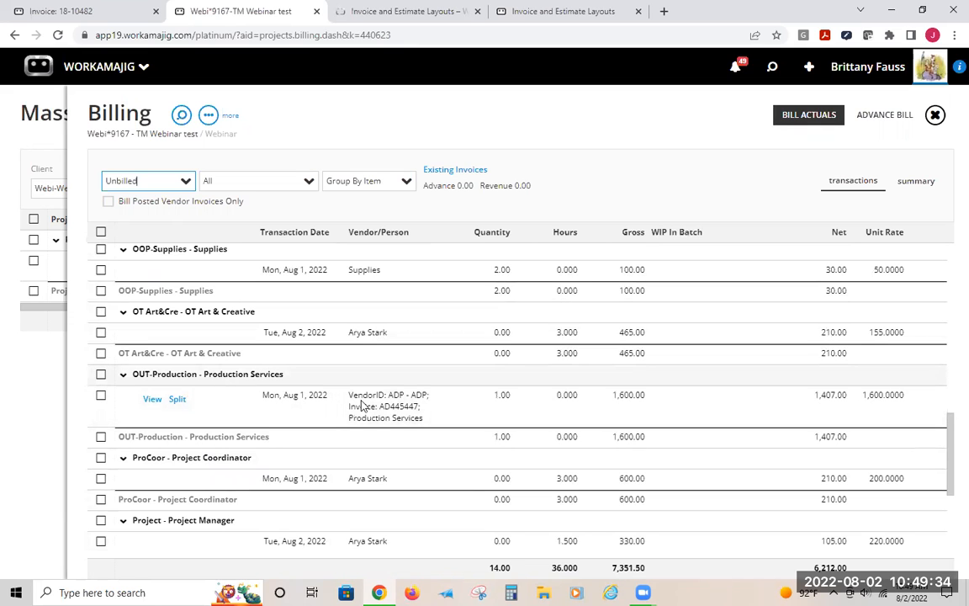
scroll(386, 410, "down", 4)
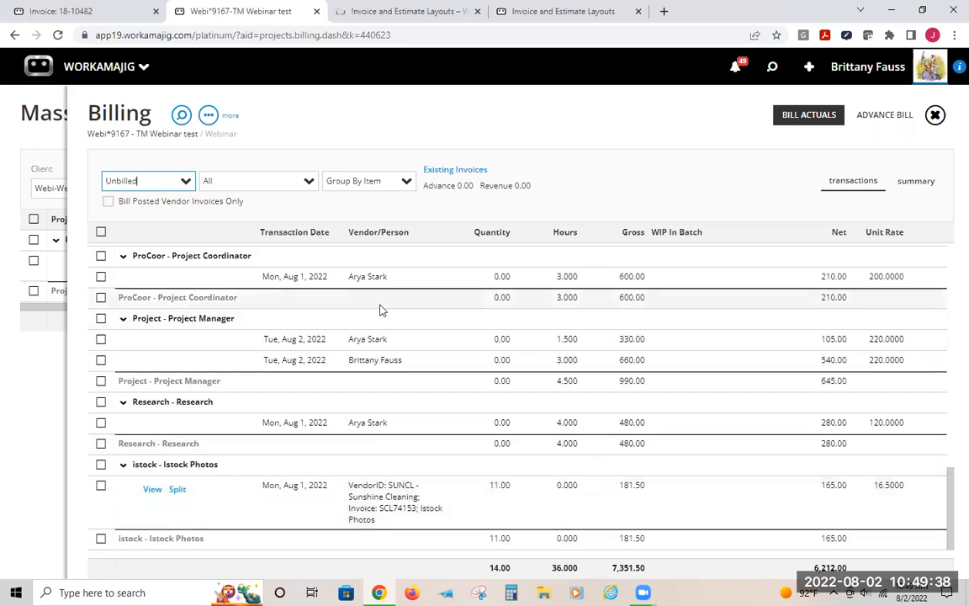
scroll(380, 311, "up", 10)
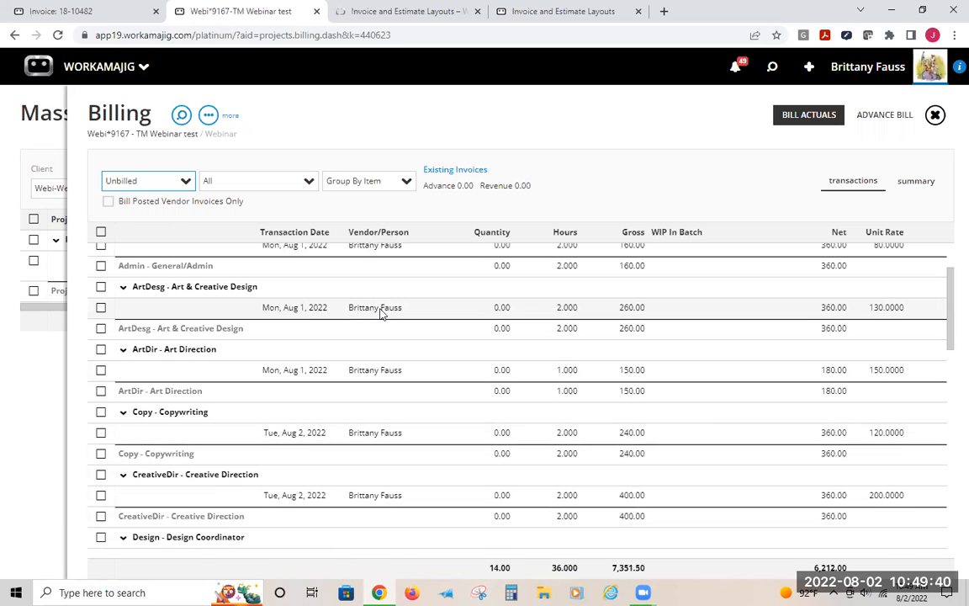
scroll(380, 311, "up", 2)
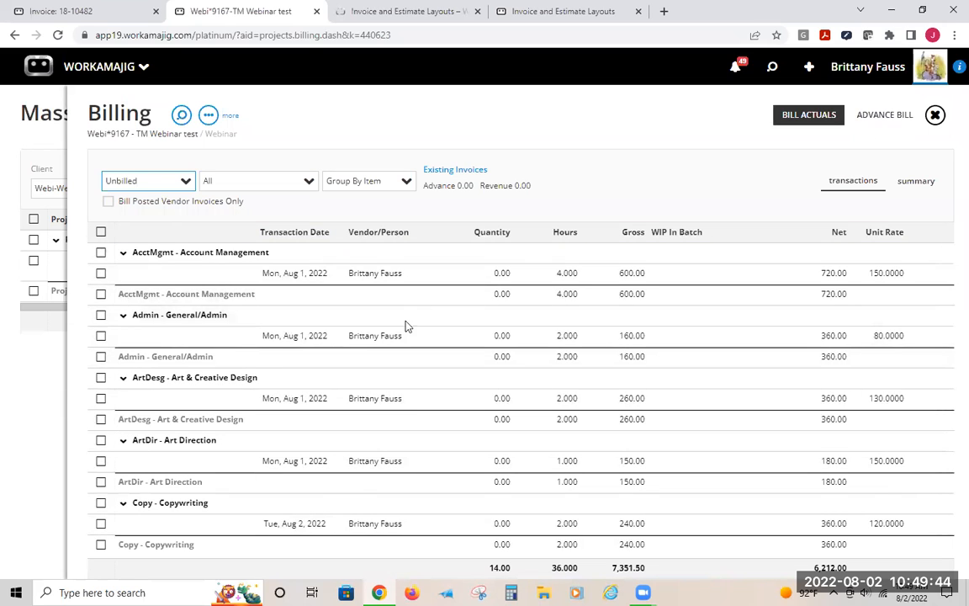
left_click(41, 400)
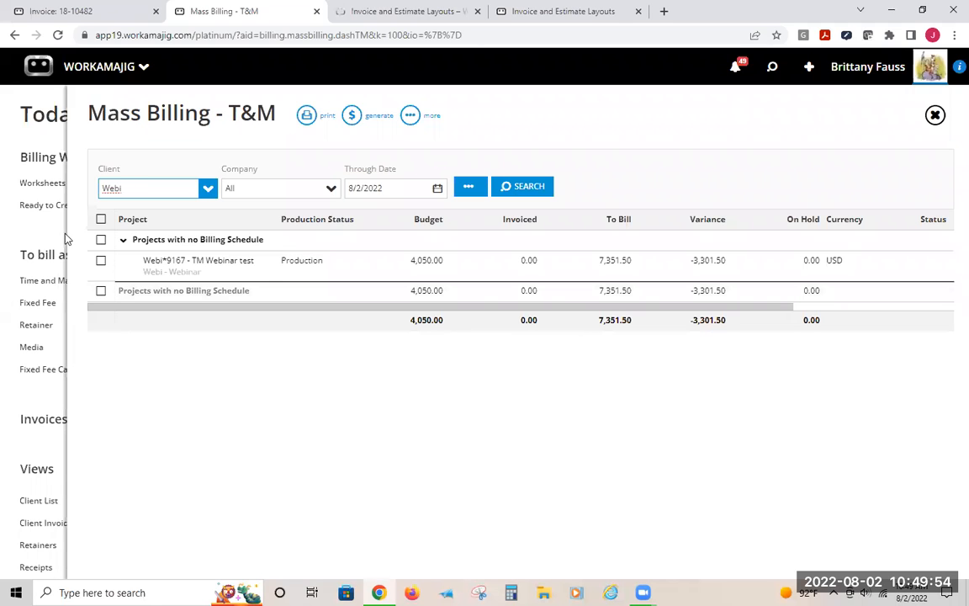
Select the TM Webinar test project, reopen its billing, and select all its unbilled transactions
left_click(101, 262)
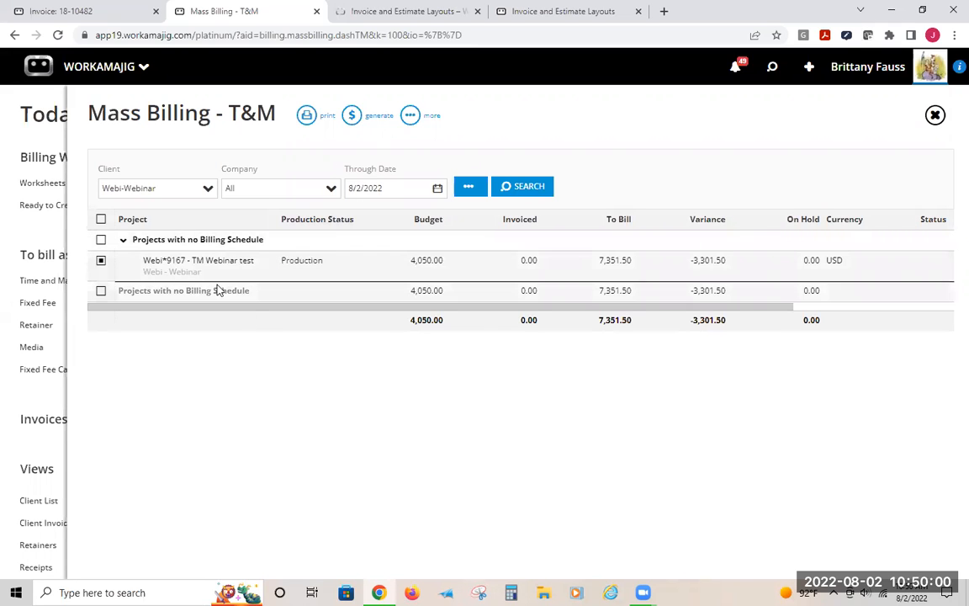
left_click(200, 261)
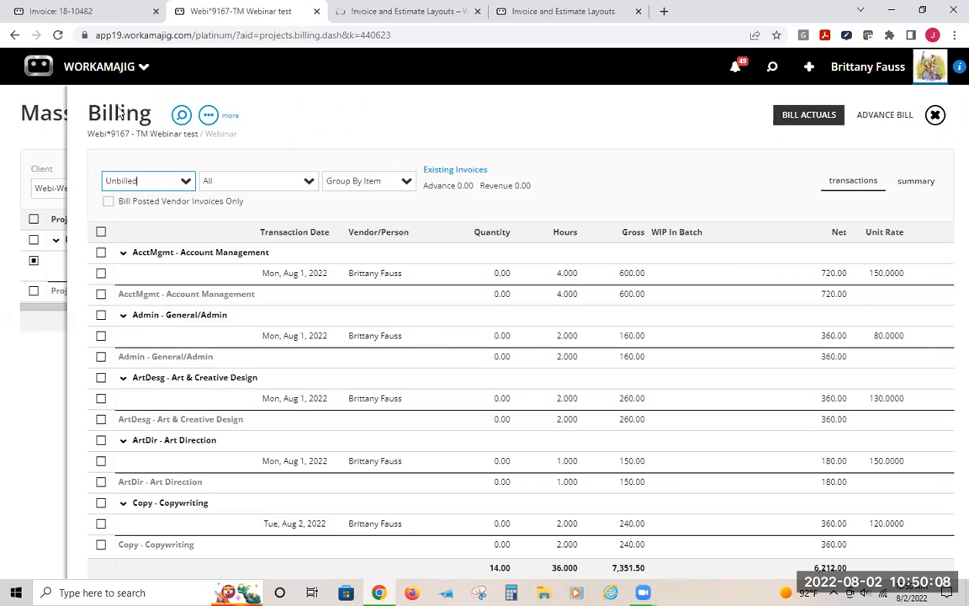
scroll(168, 475, "down", 3)
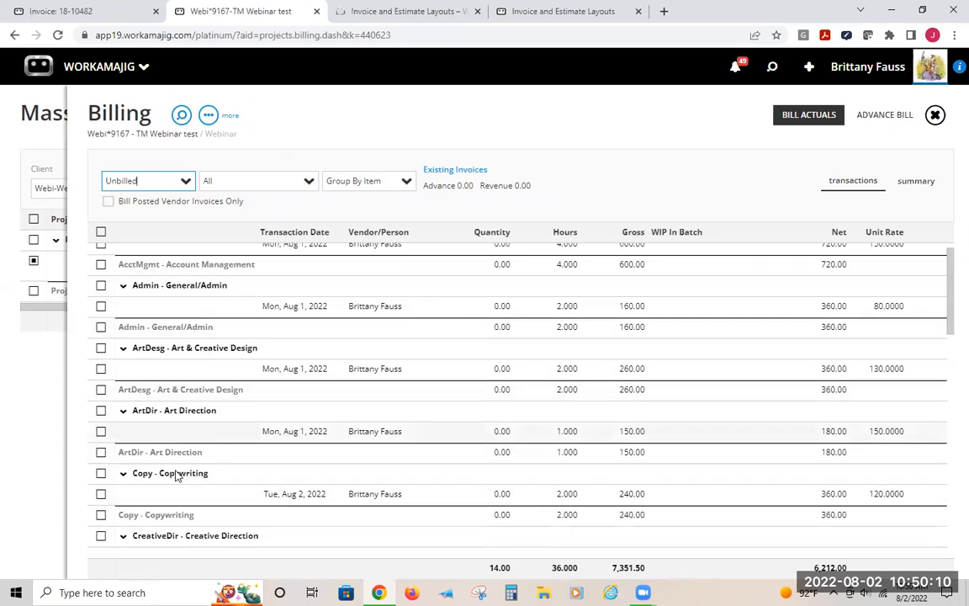
scroll(168, 454, "up", 3)
left_click(101, 231)
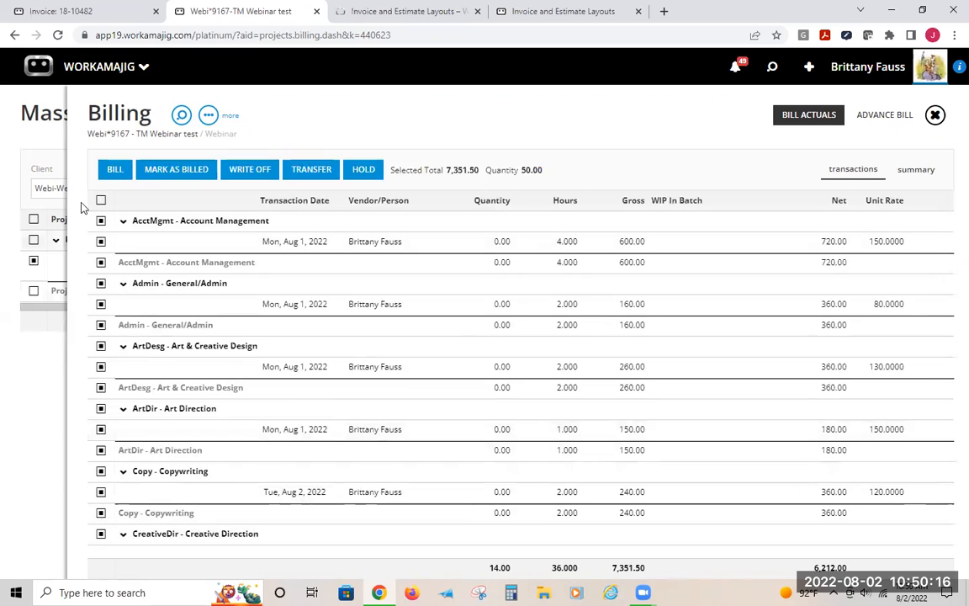
Bill the selected transactions and choose a line item format in the billing options
left_click(114, 169)
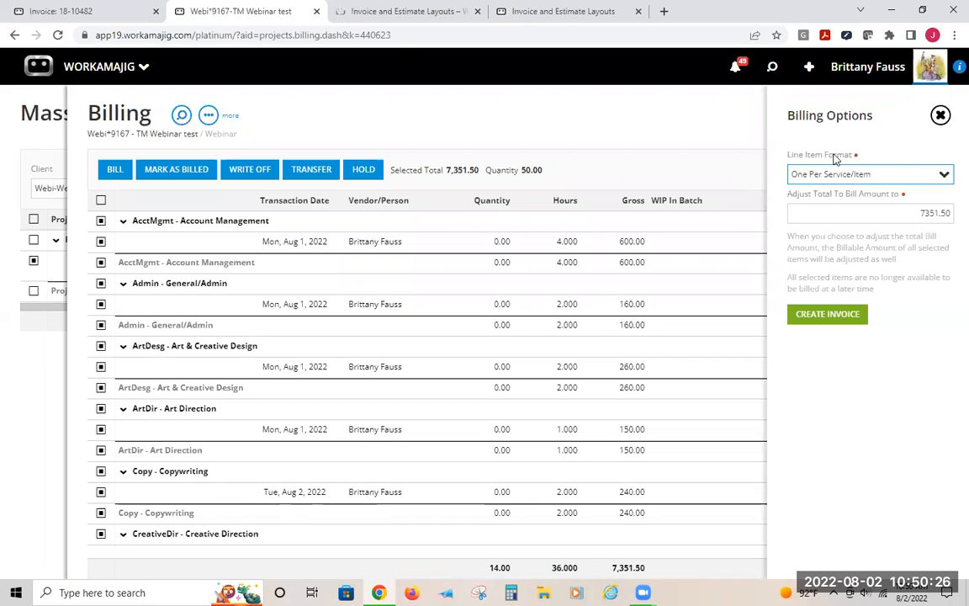
key("XF86AudioRaiseVolume")
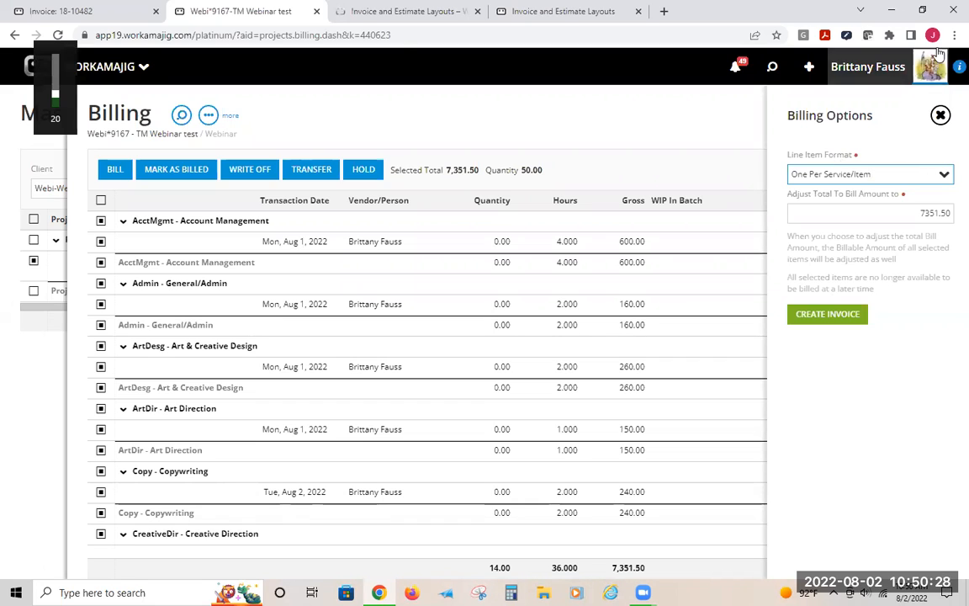
left_click(942, 175)
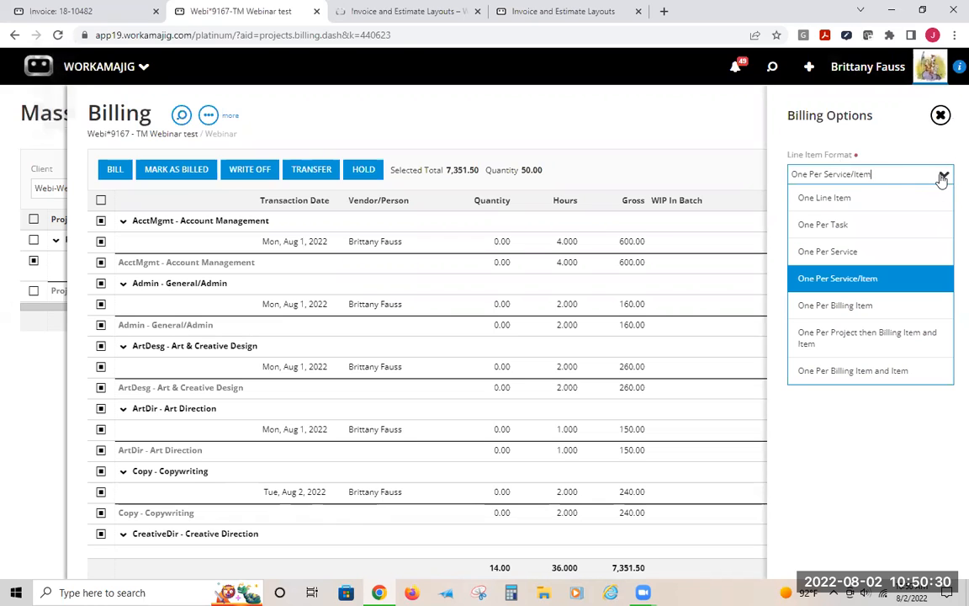
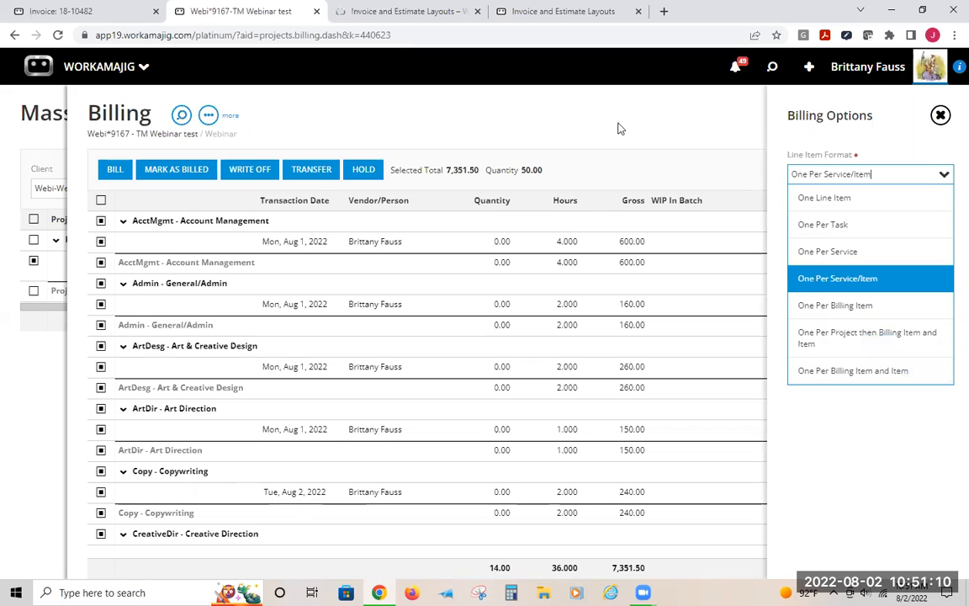
Close the project billing panel and generate invoices for the selected project with one line item per Invoice
left_click(573, 112)
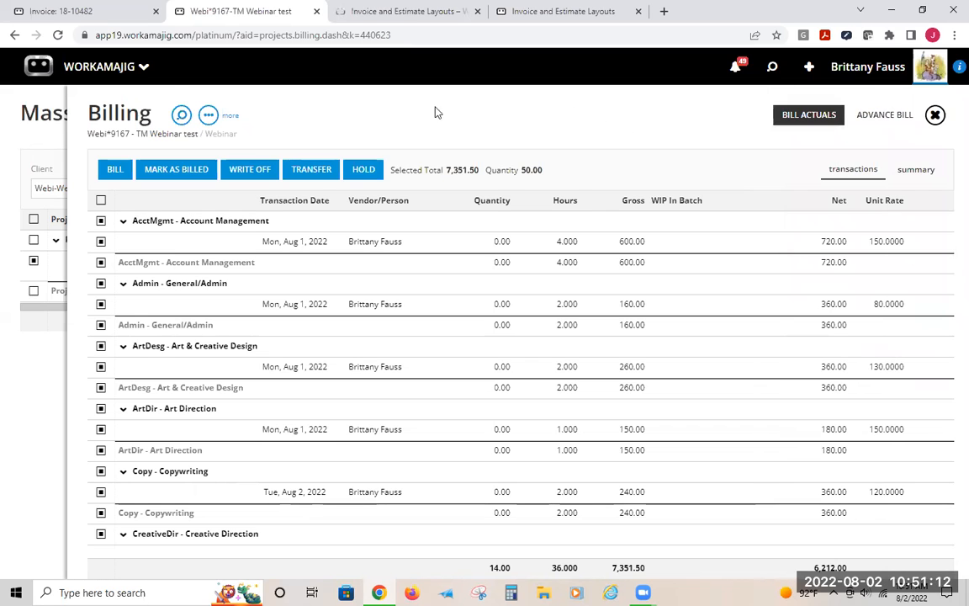
left_click(41, 122)
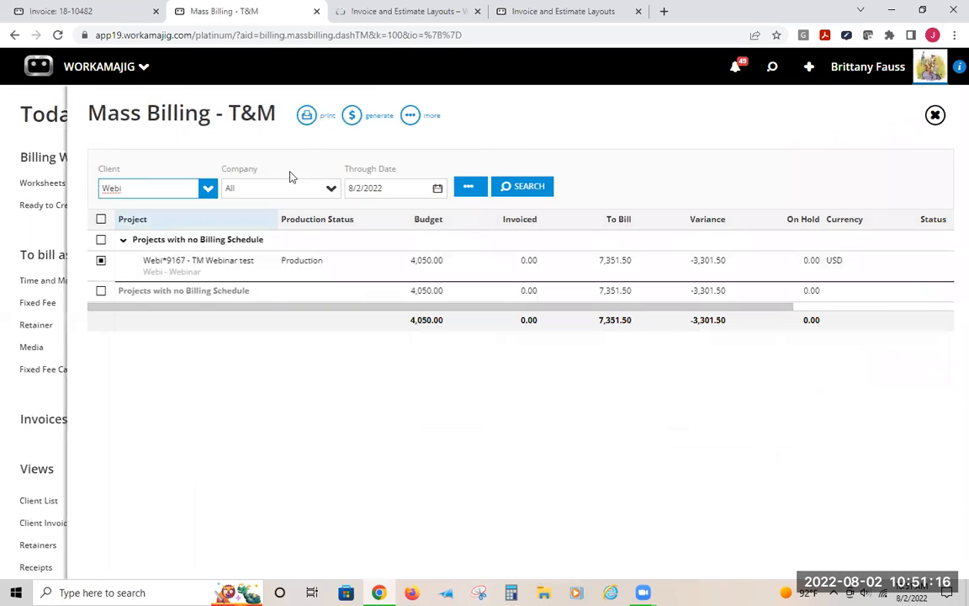
left_click(351, 118)
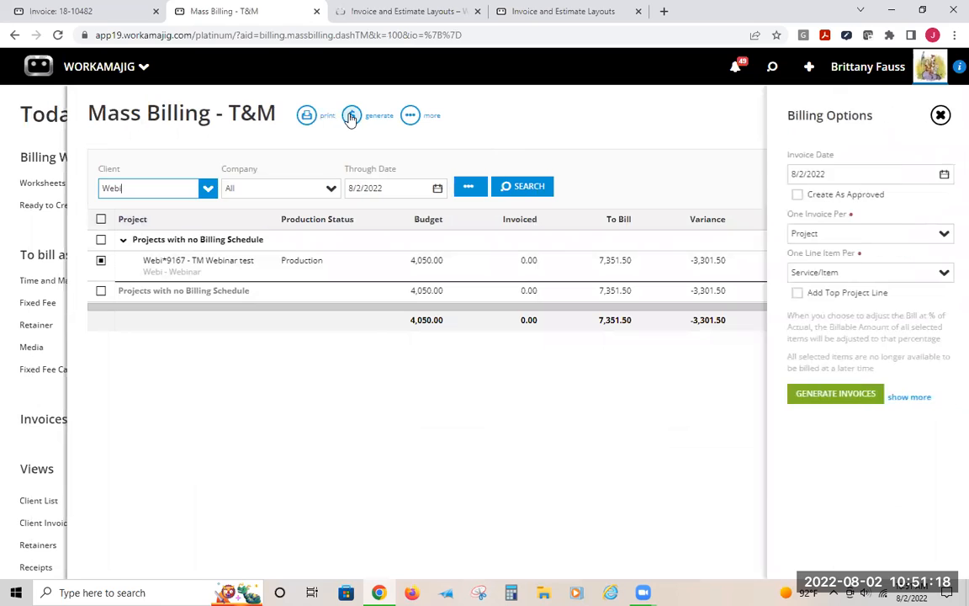
left_click(943, 274)
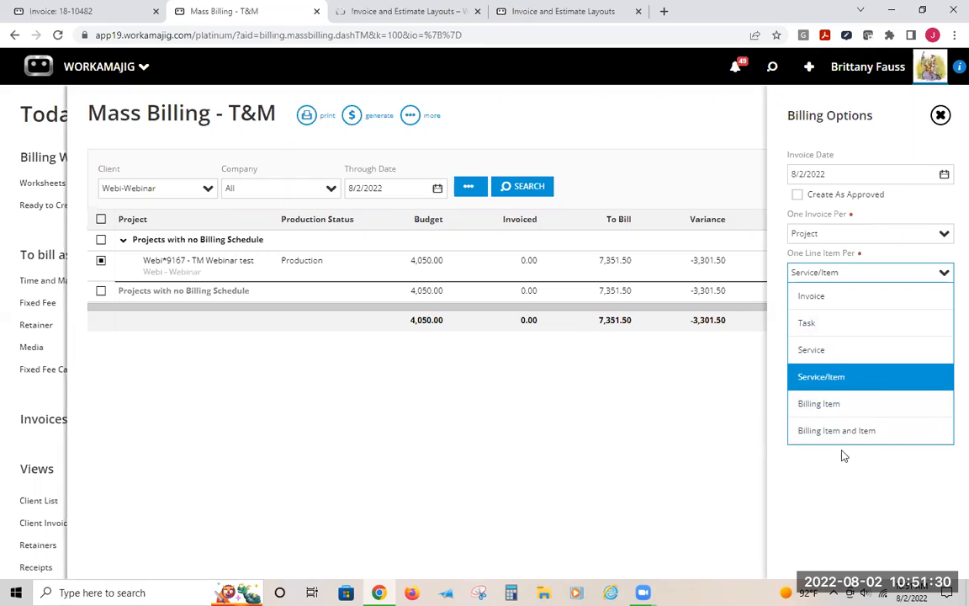
left_click(837, 295)
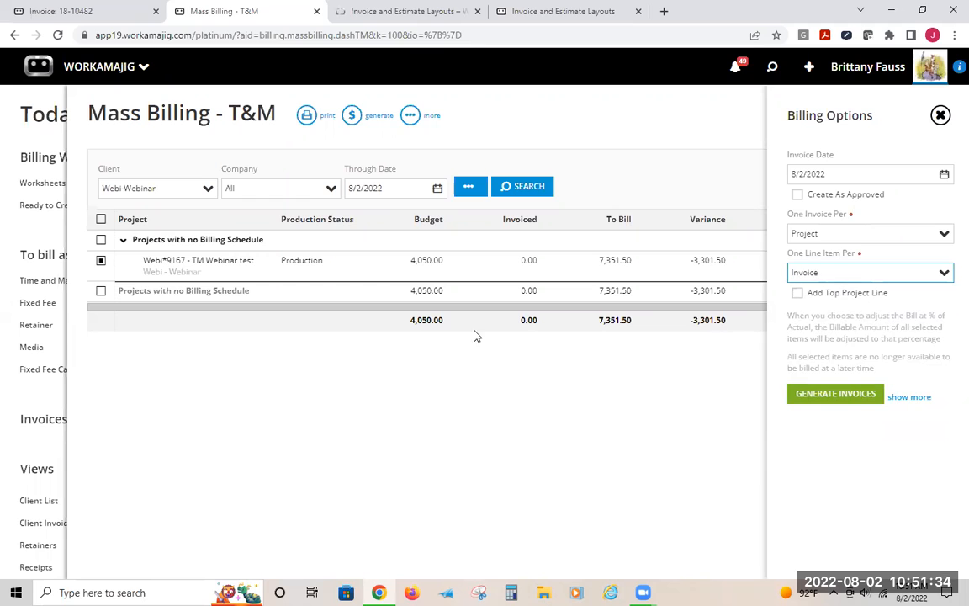
left_click(845, 395)
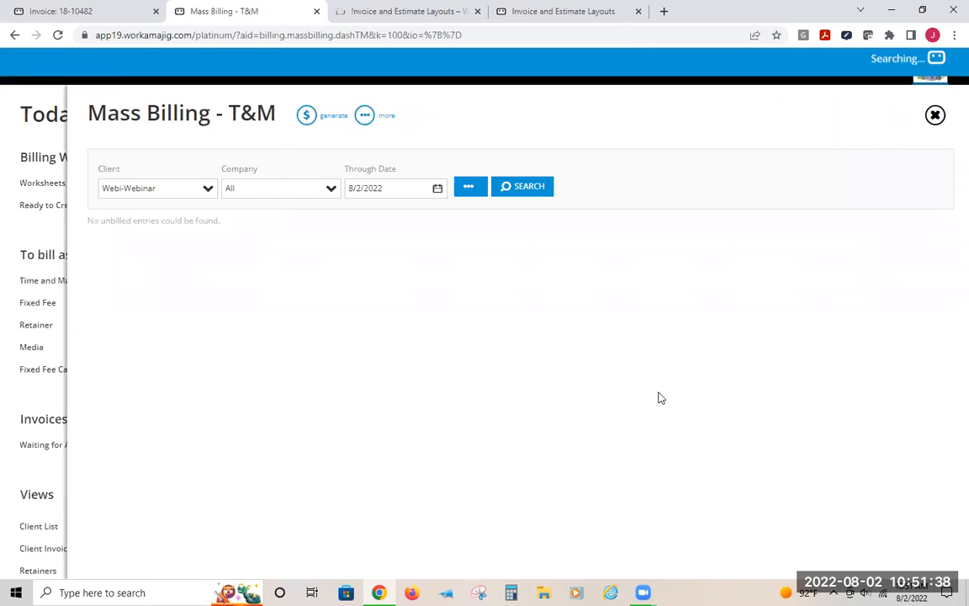
Open the invoice waiting for approval and review its details, layout and line display option
left_click(18, 121)
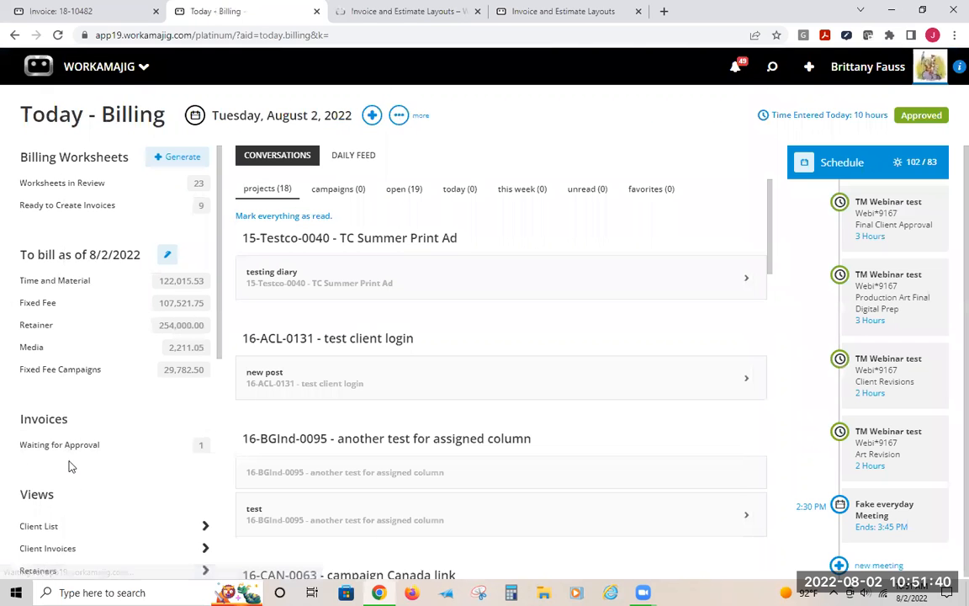
left_click(65, 446)
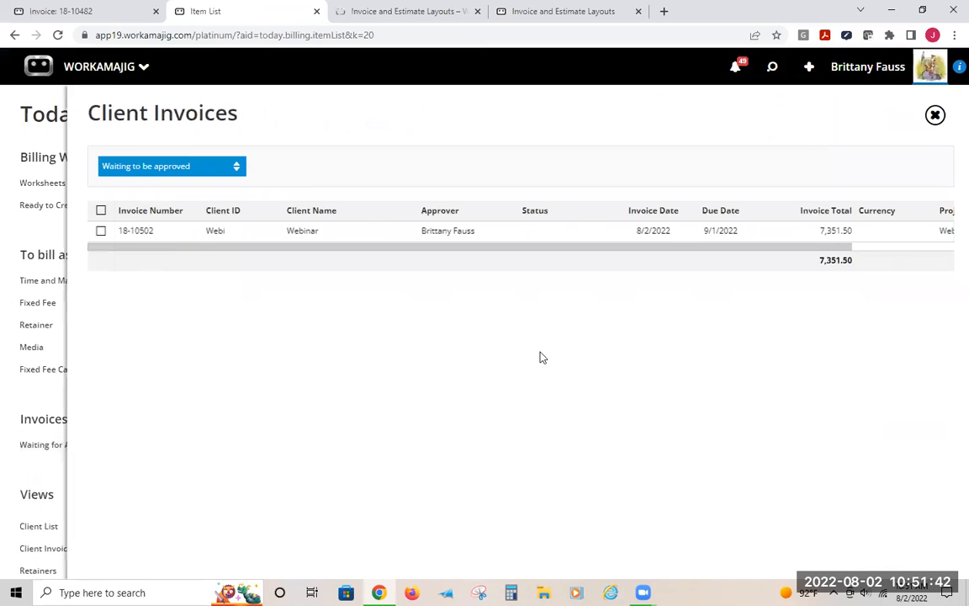
left_click(507, 231)
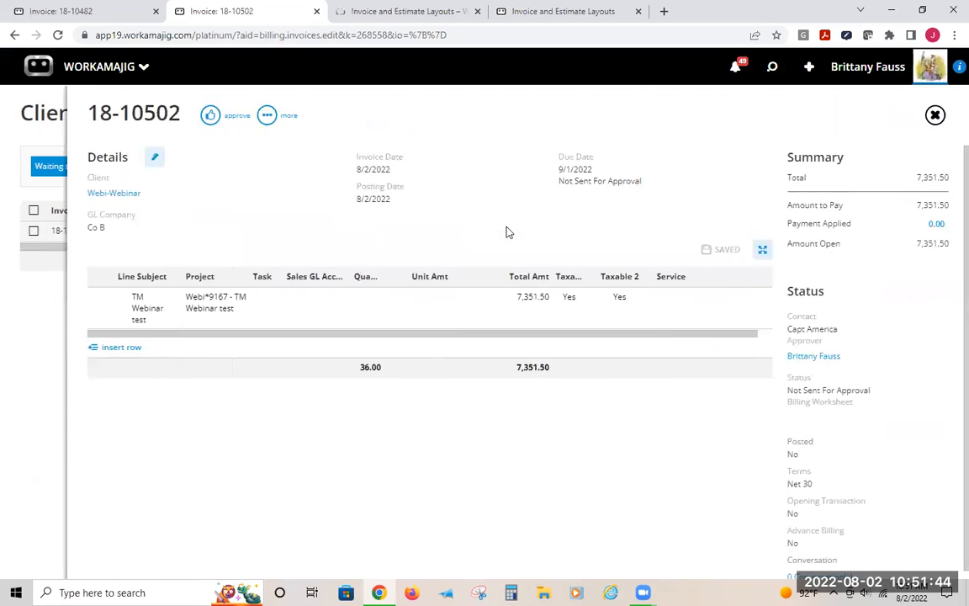
left_click(157, 155)
scroll(875, 446, "down", 3)
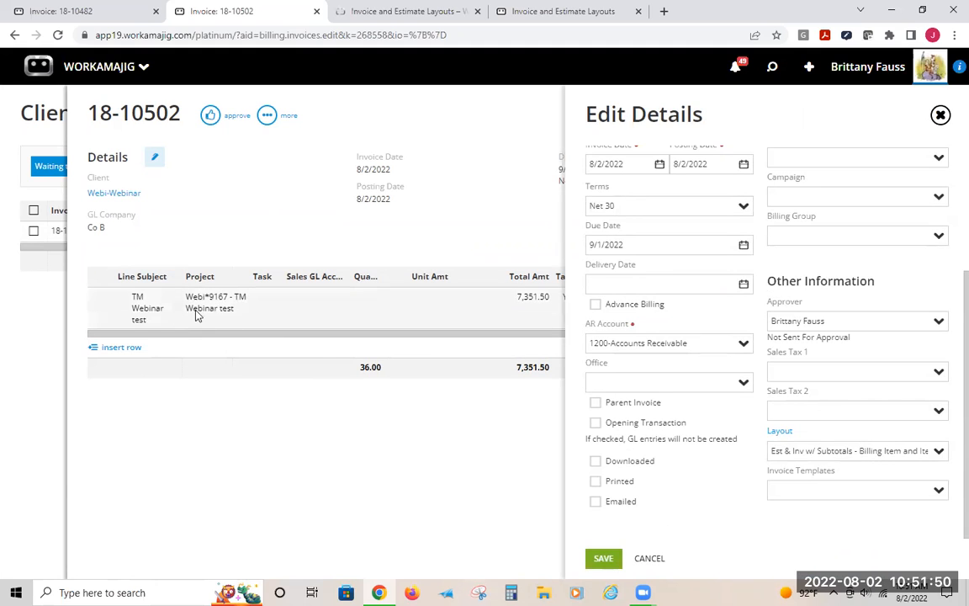
left_click(288, 430)
left_click(298, 312)
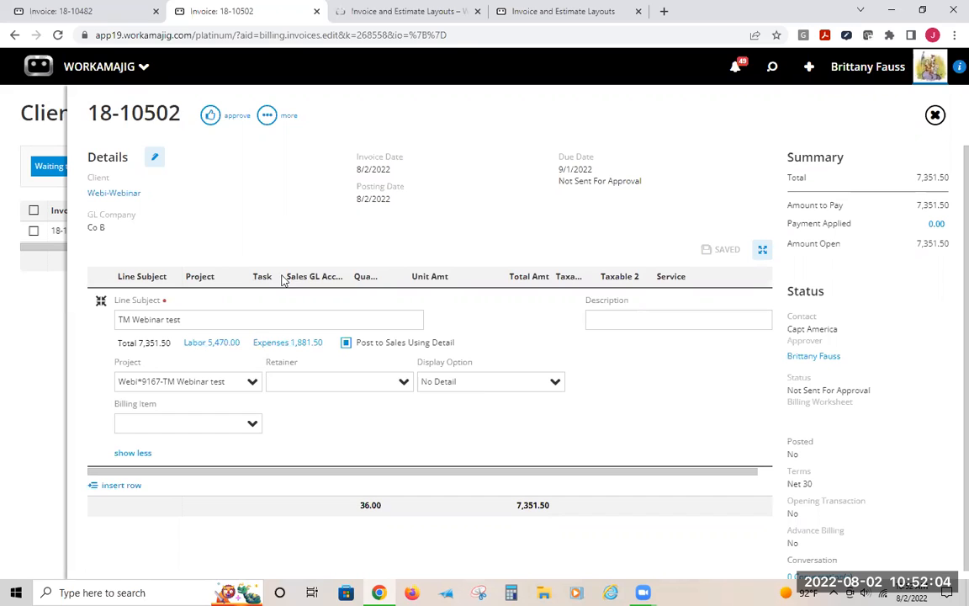
left_click(289, 232)
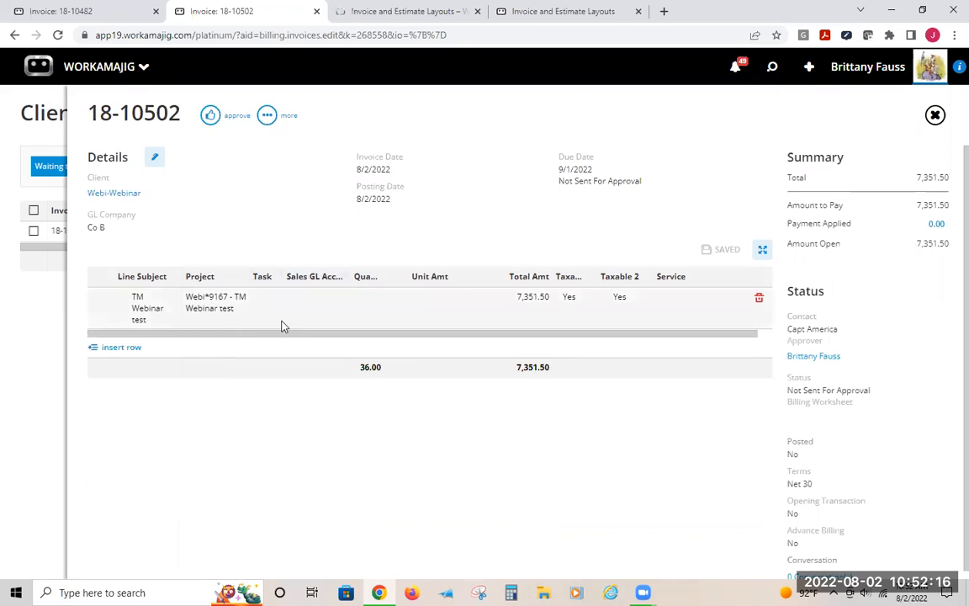
Delete invoice 18-10502
left_click(266, 116)
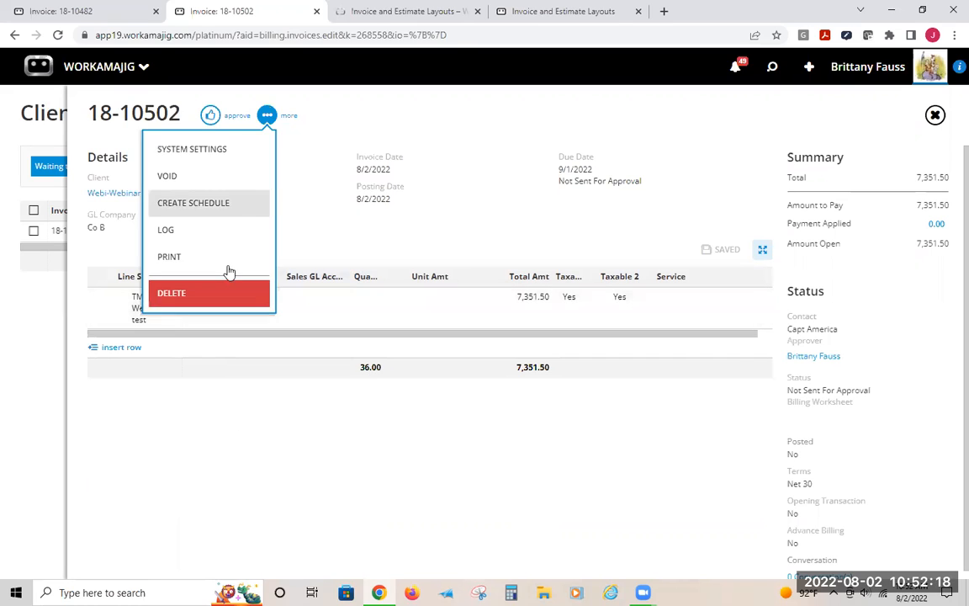
left_click(217, 292)
left_click(874, 67)
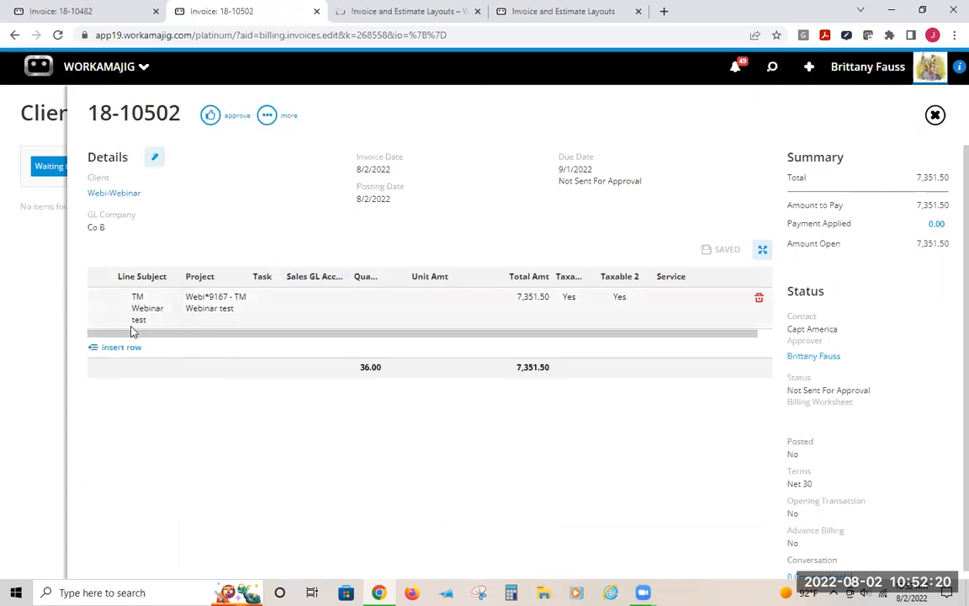
Generate Time and Material mass billing invoices for the Webi-Webinar client's project with one line item per Service/Item
left_click(9, 125)
left_click(85, 281)
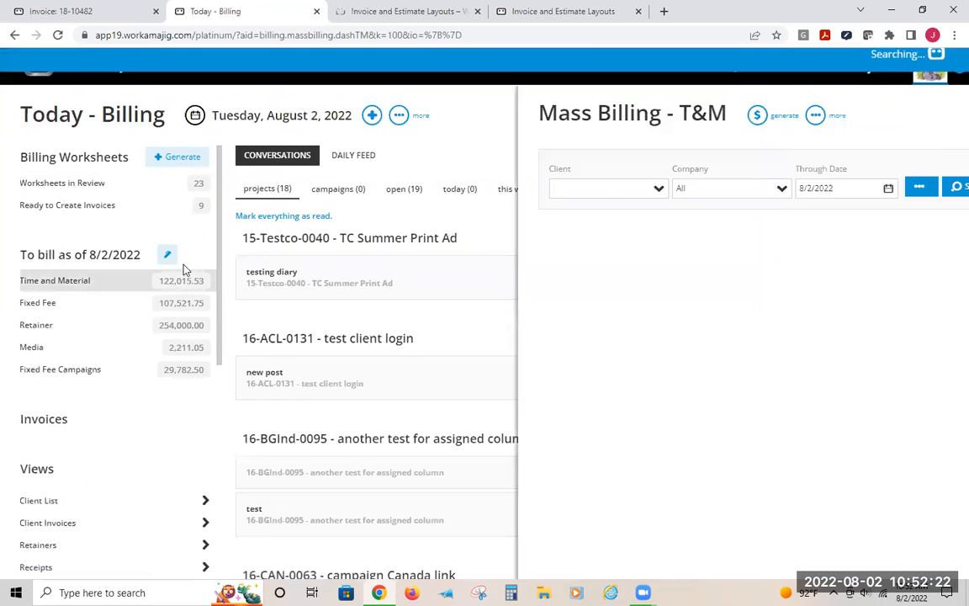
left_click(169, 190)
type("web")
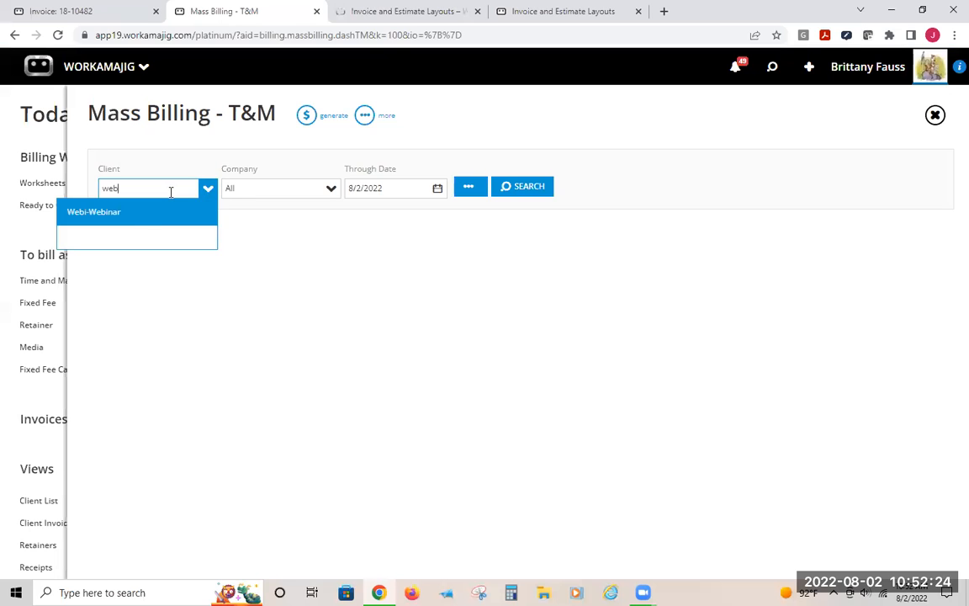
left_click(125, 219)
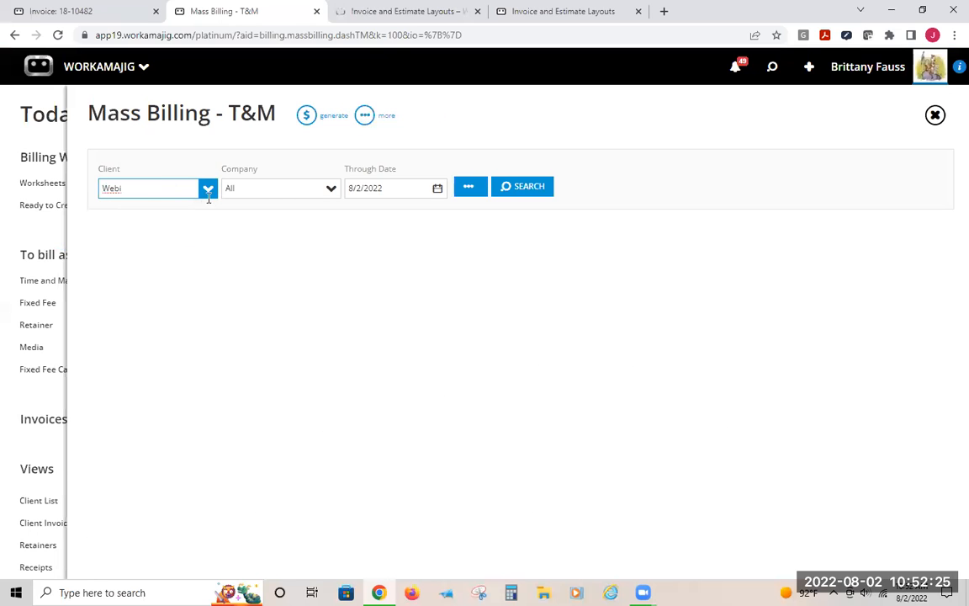
left_click(522, 188)
left_click(101, 220)
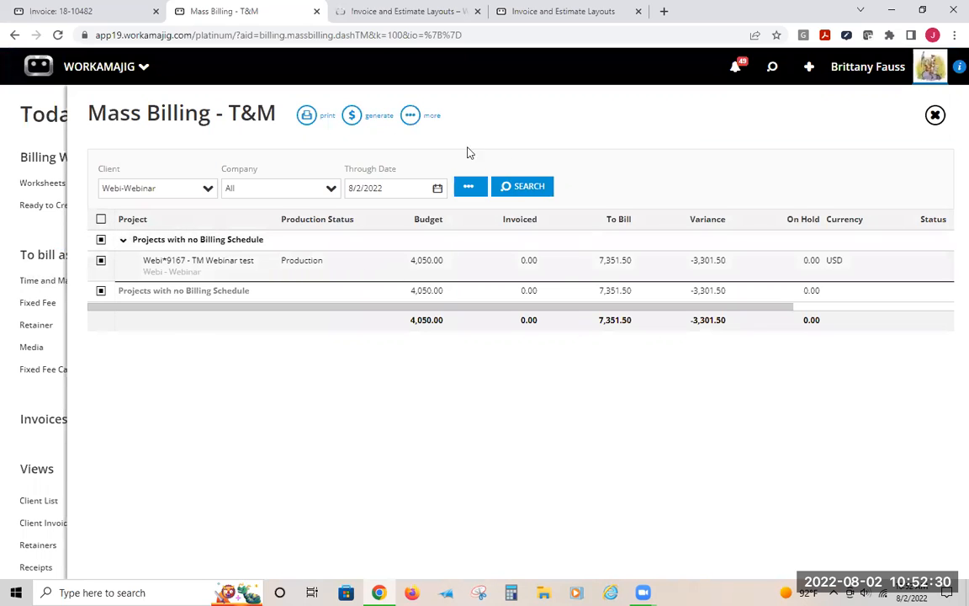
left_click(352, 115)
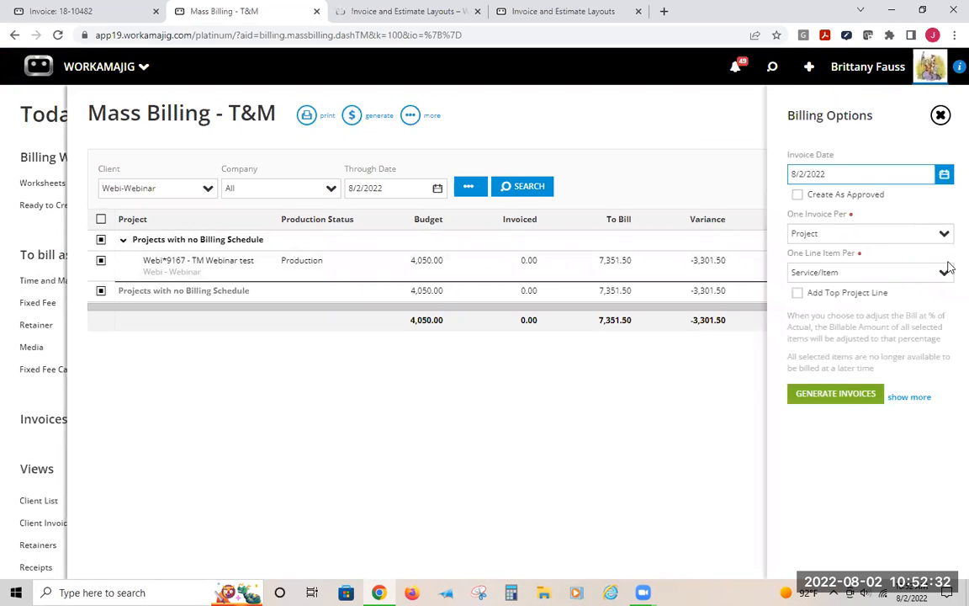
left_click(820, 395)
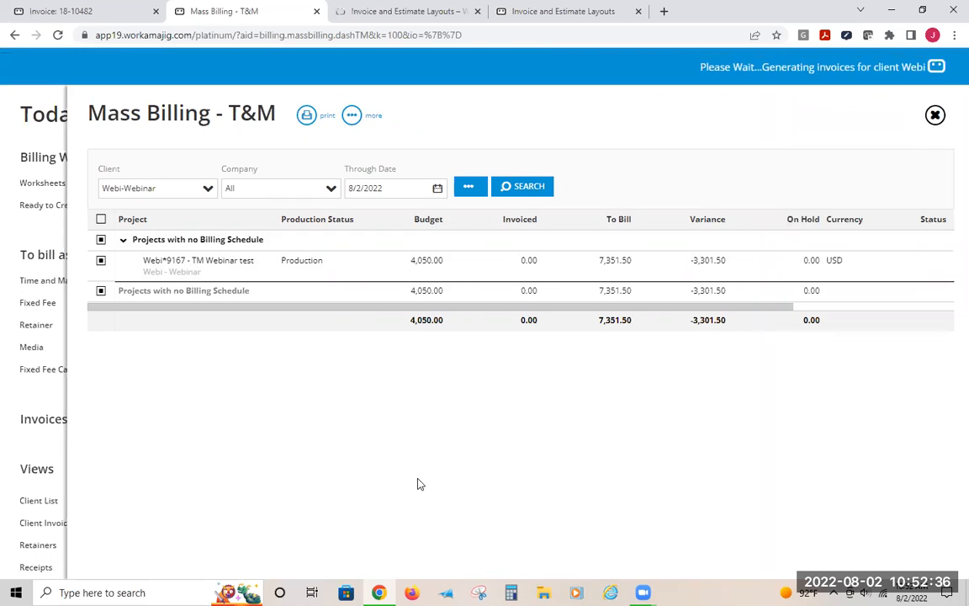
Open the new invoice waiting for approval and review its line items
left_click(26, 446)
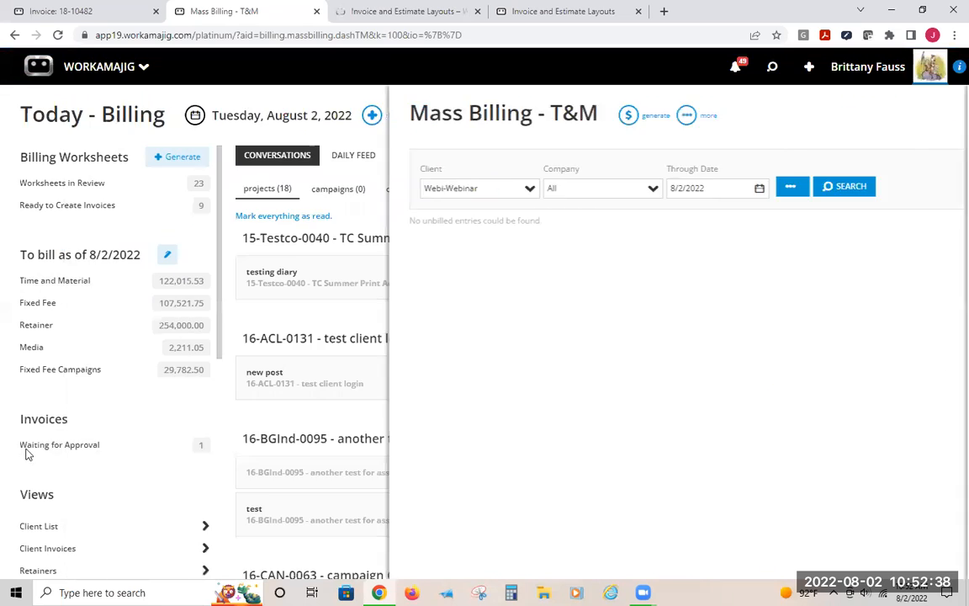
left_click_drag(215, 210, 209, 236)
left_click(205, 234)
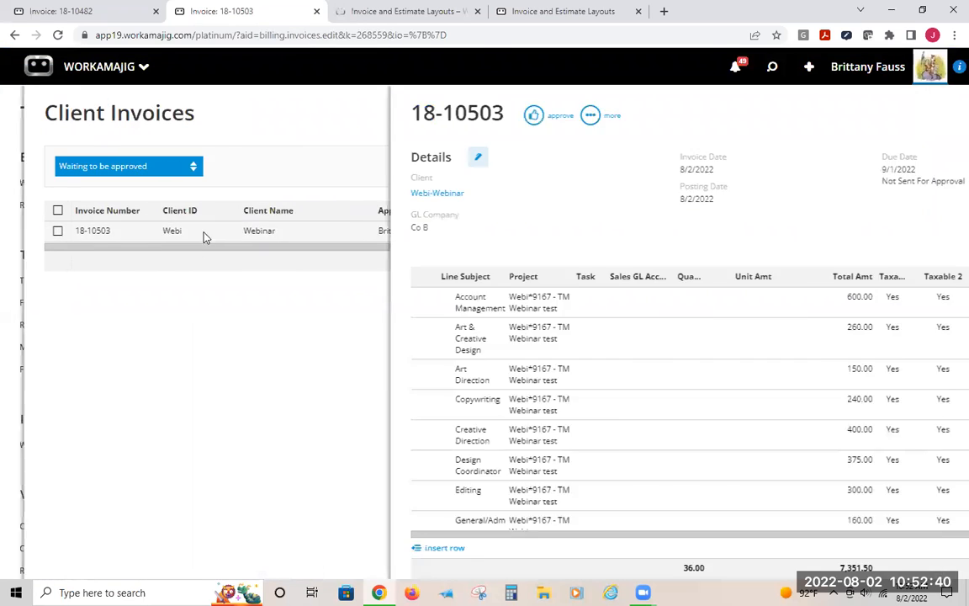
scroll(223, 477, "down", 5)
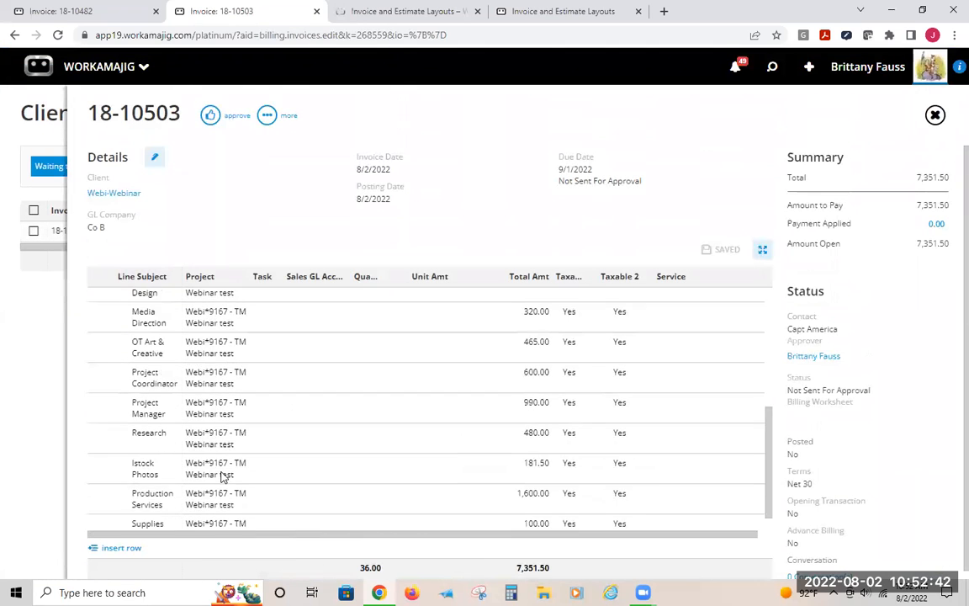
scroll(223, 477, "up", 5)
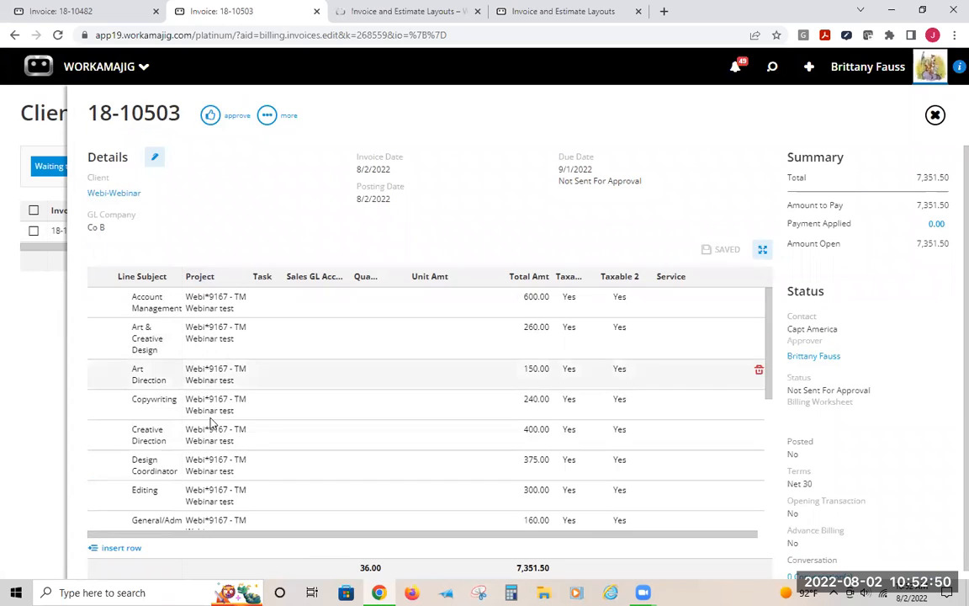
scroll(241, 465, "down", 5)
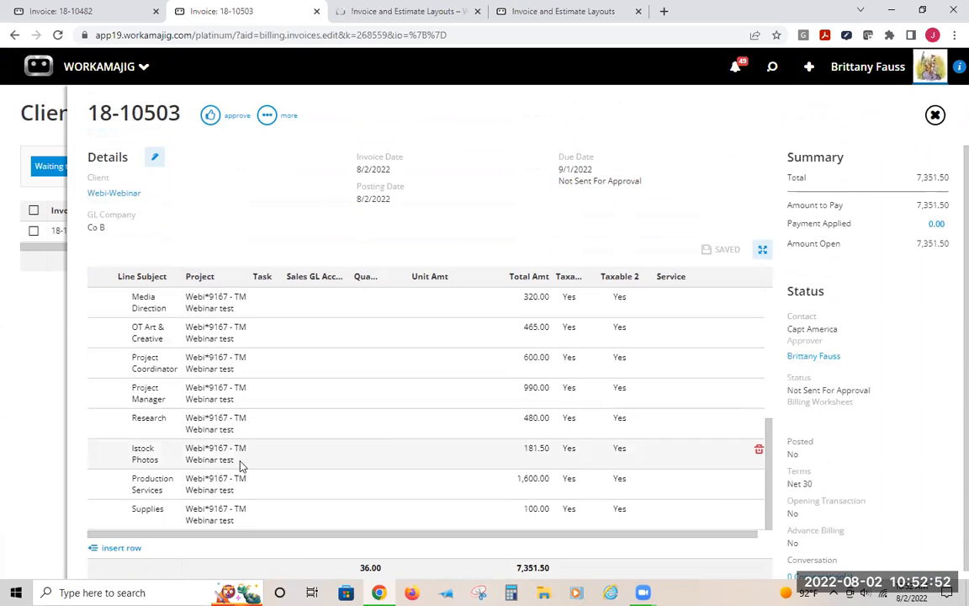
scroll(241, 465, "up", 5)
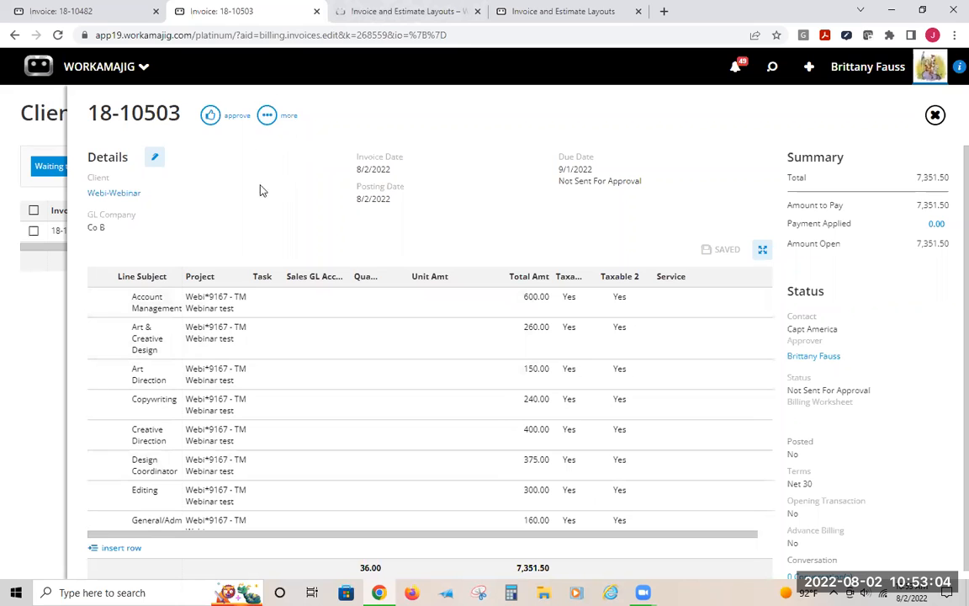
left_click(267, 115)
left_click(262, 335)
scroll(261, 326, "down", 5)
scroll(228, 458, "up", 5)
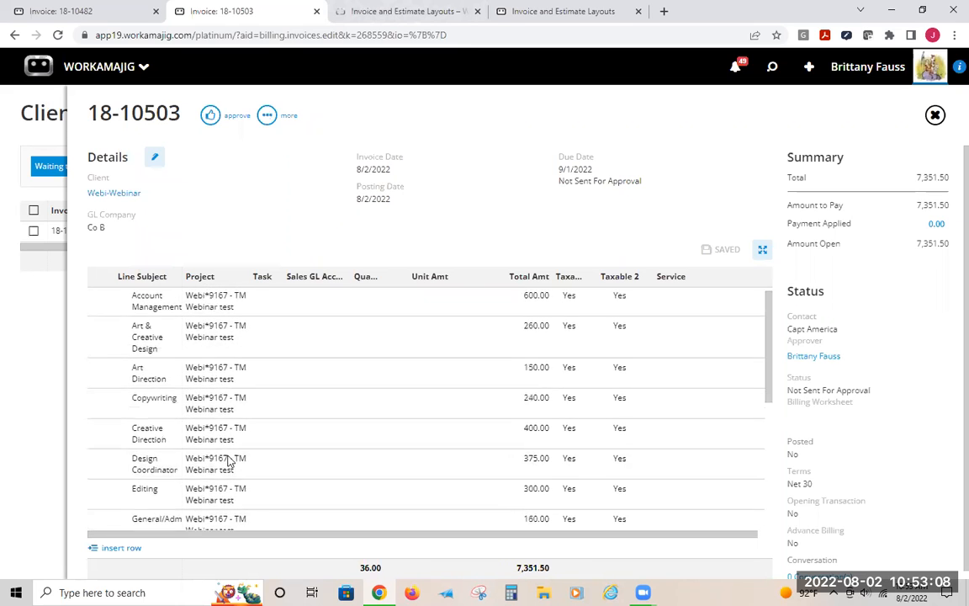
Delete invoice 18-10503
left_click(267, 115)
left_click(200, 292)
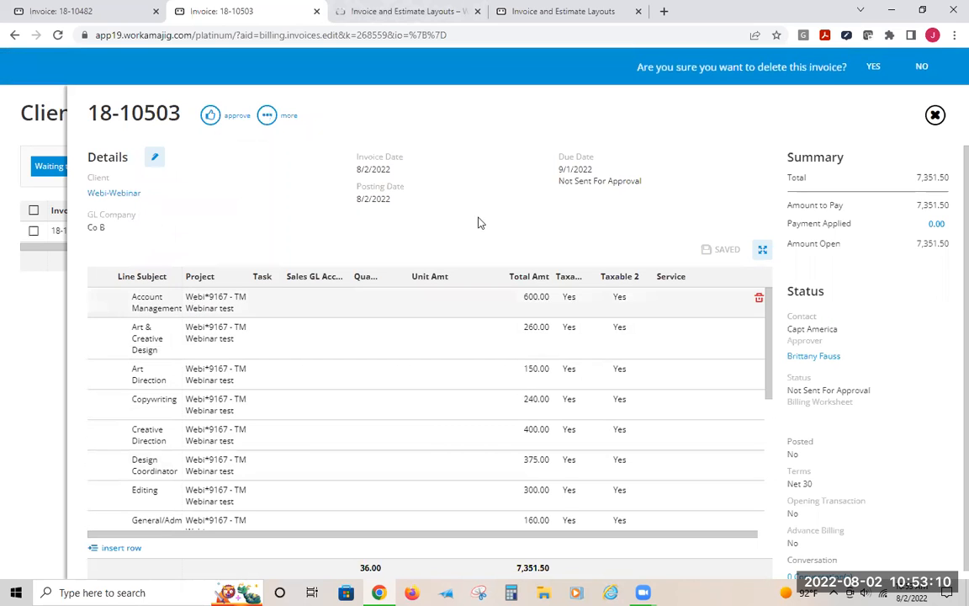
left_click(872, 64)
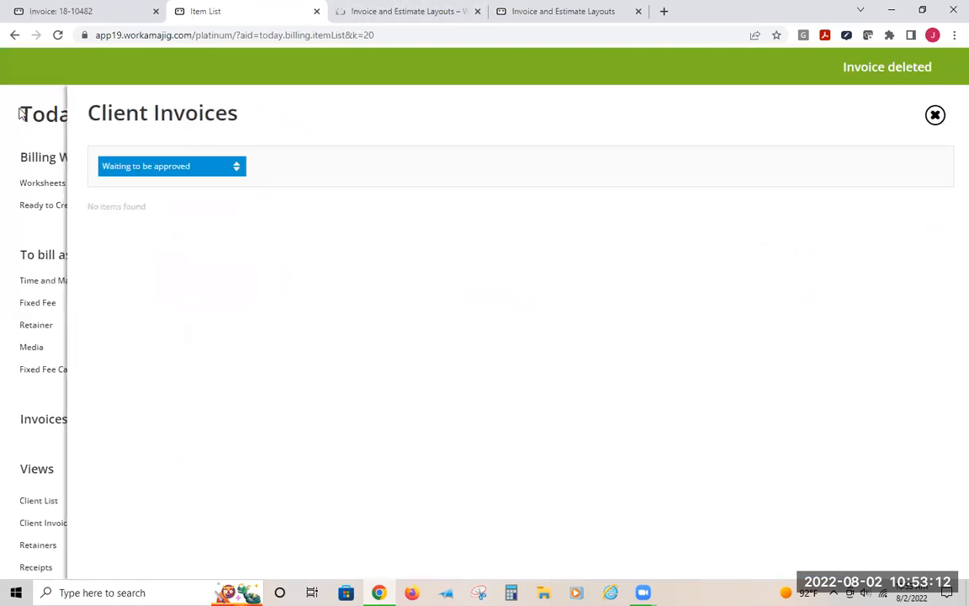
Generate Time and Material invoices for the Webi-Webinar TM Webinar test project with one line item per Billing Item and Item
left_click(55, 280)
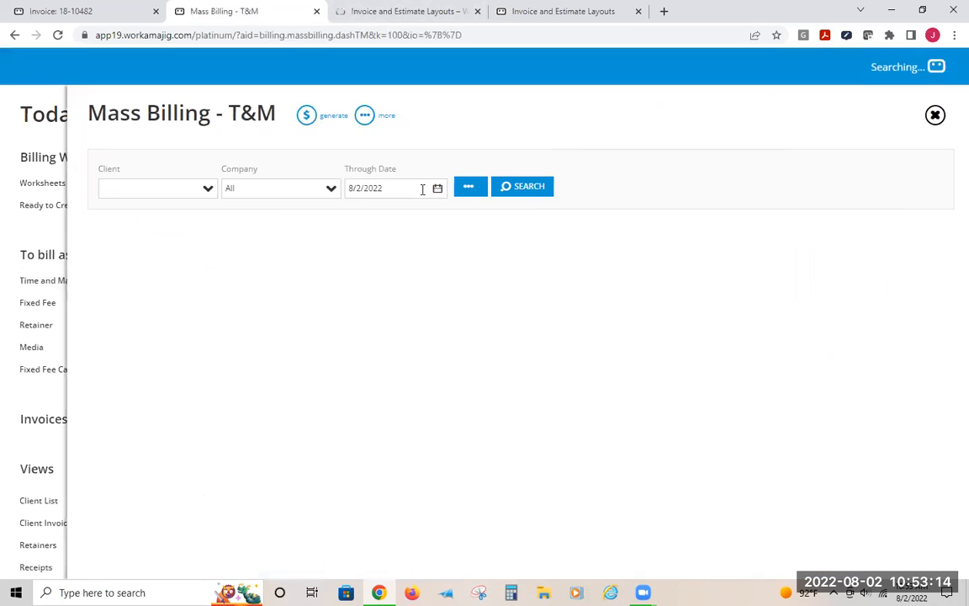
left_click(172, 189)
type("Web")
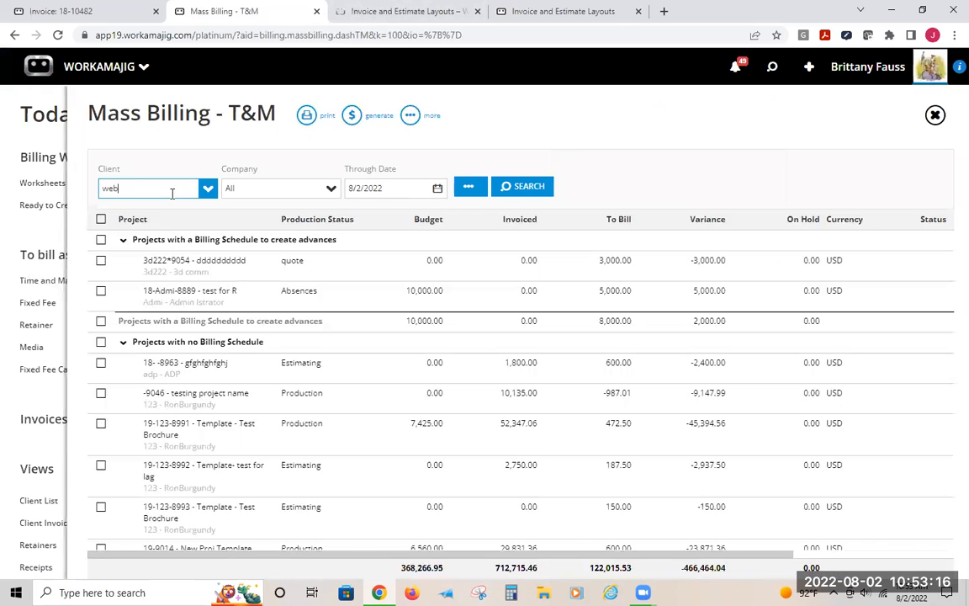
type("i")
left_click(534, 187)
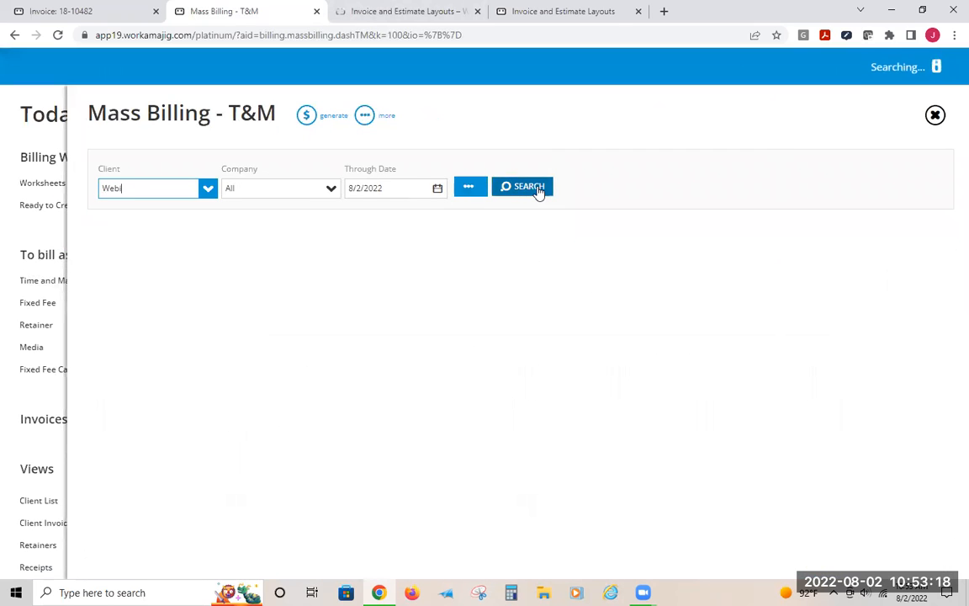
left_click(101, 262)
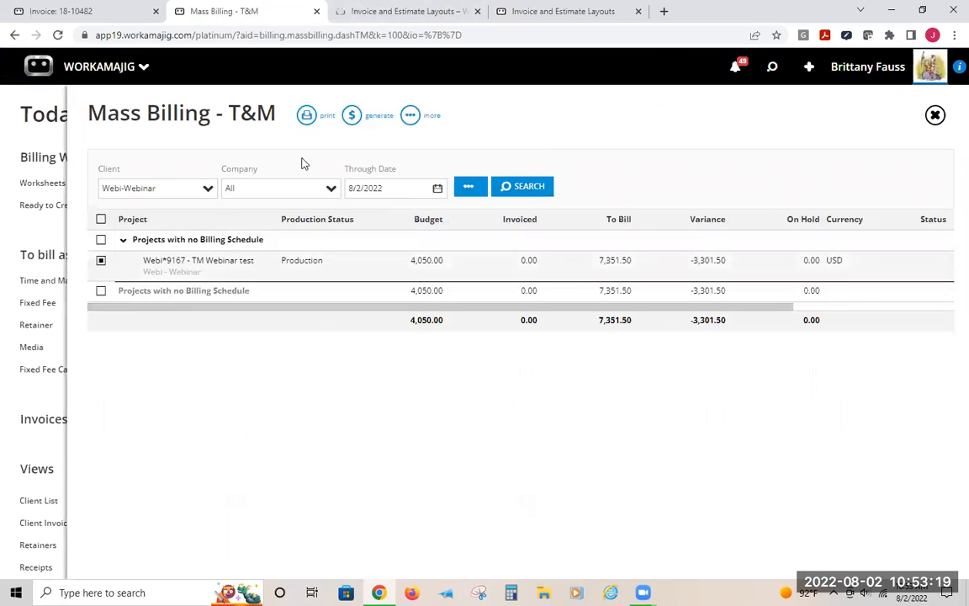
left_click(351, 115)
left_click(944, 274)
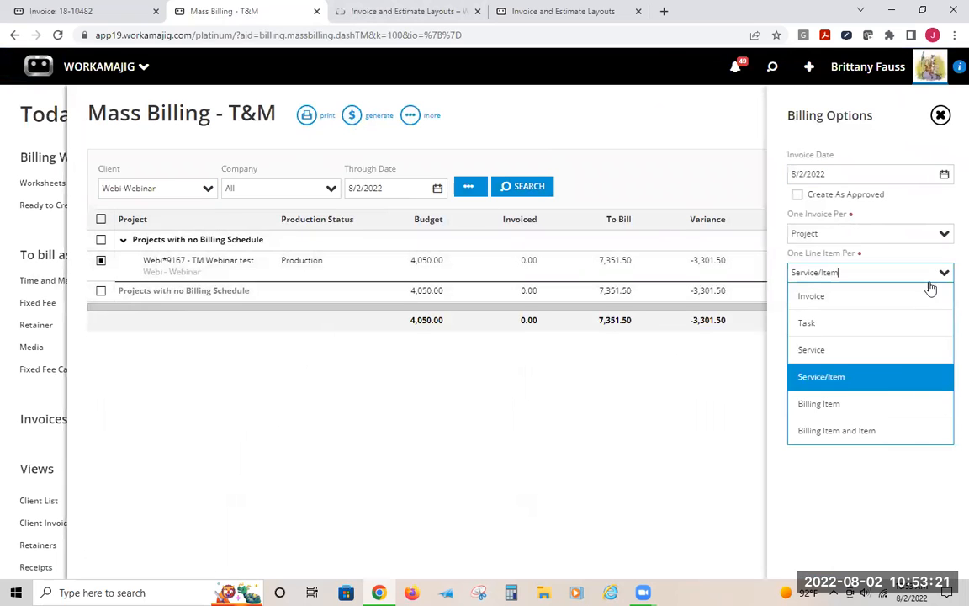
left_click(831, 429)
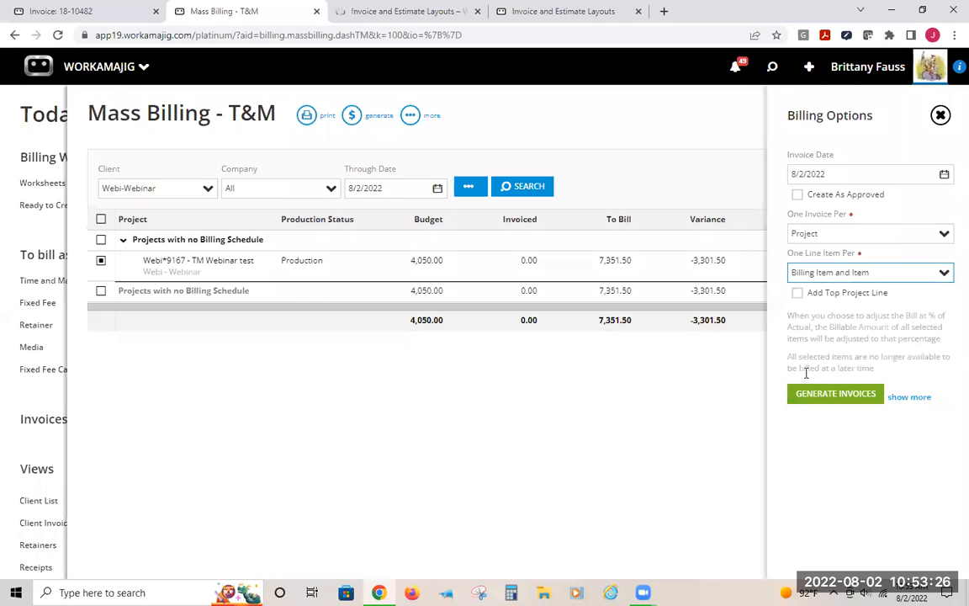
left_click(805, 395)
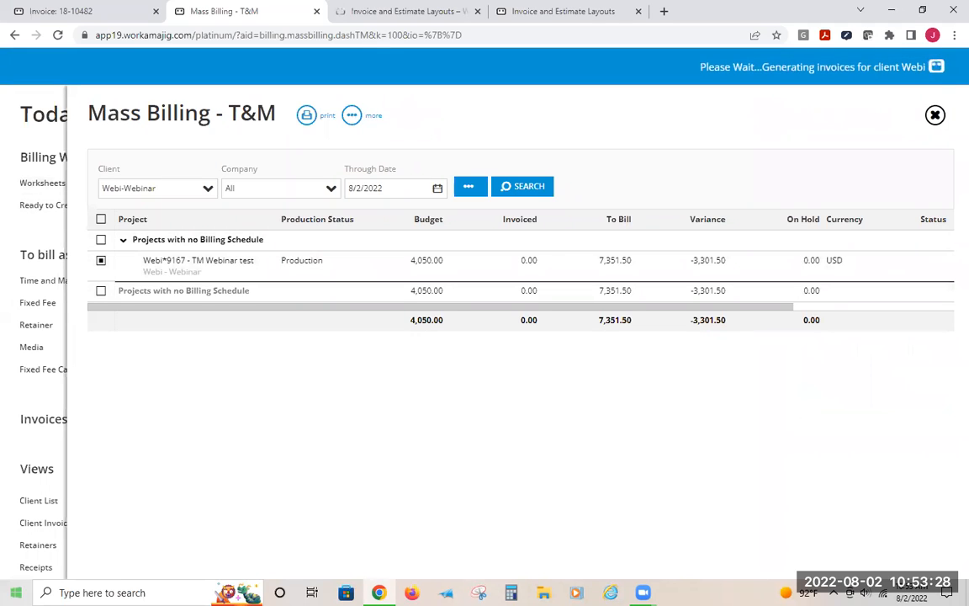
Open invoice 18-10504 from the invoices waiting for approval and review its grouped line items
left_click(38, 453)
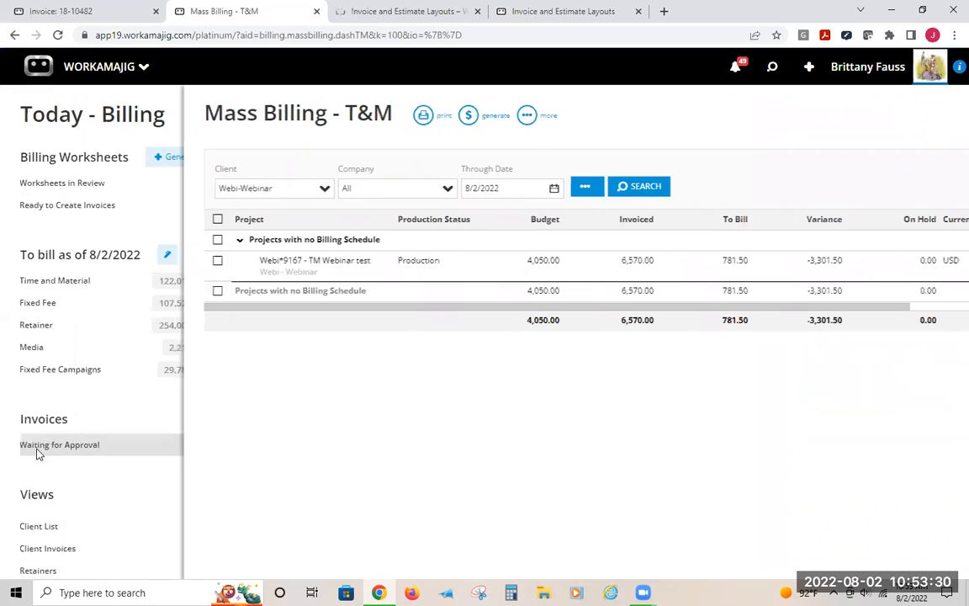
left_click(345, 231)
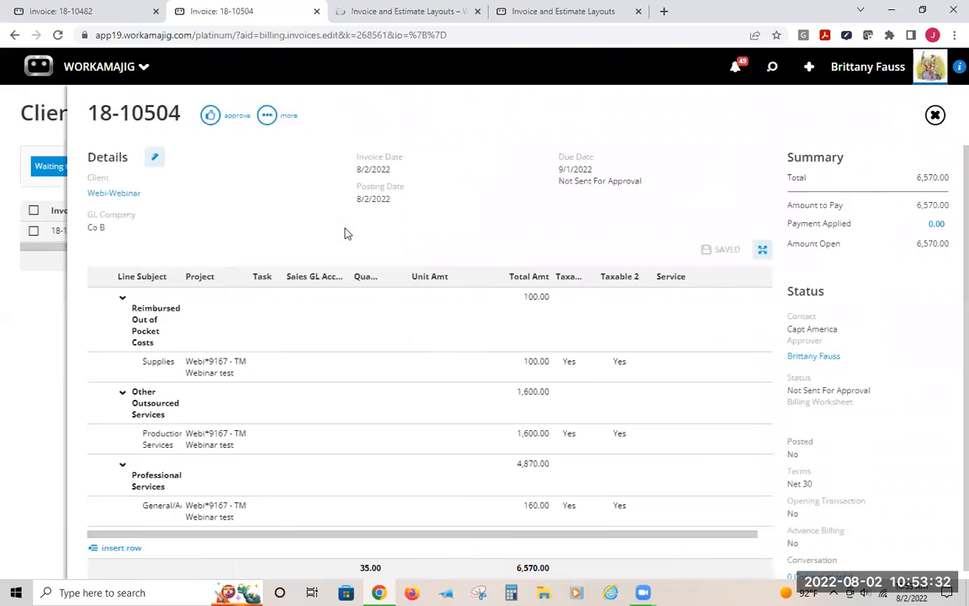
scroll(227, 323, "down", 10)
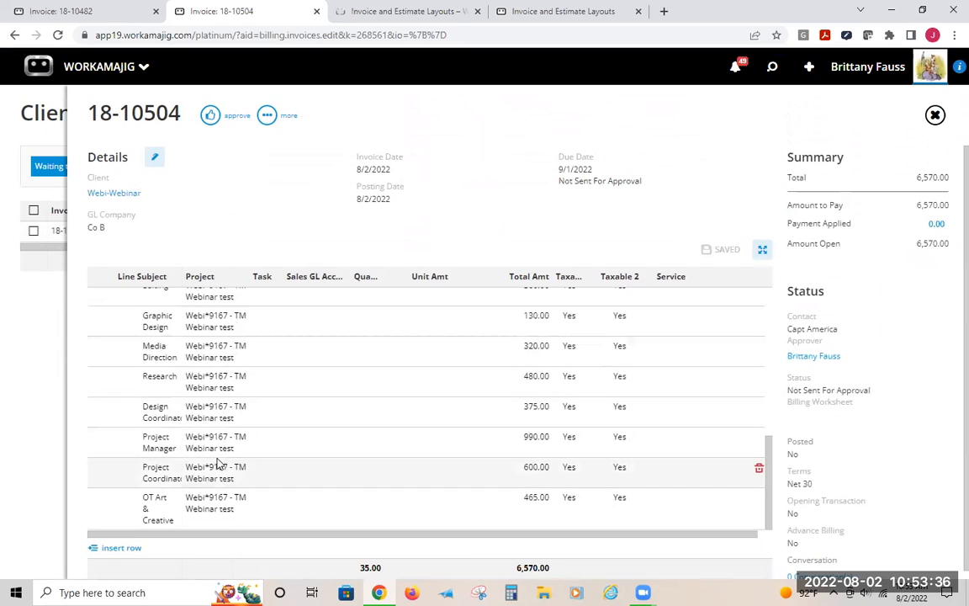
scroll(212, 450, "up", 5)
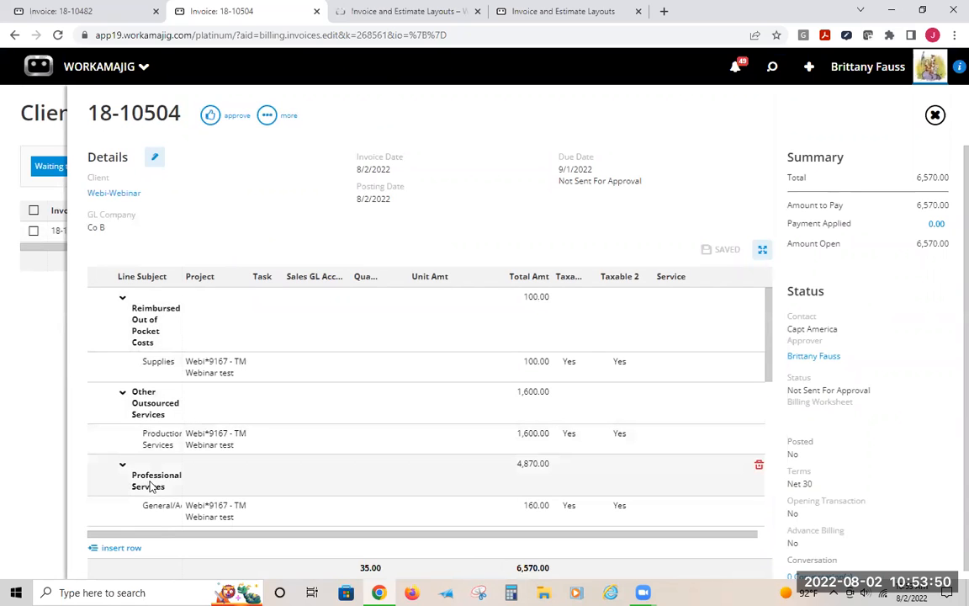
scroll(175, 484, "down", 5)
scroll(178, 467, "up", 5)
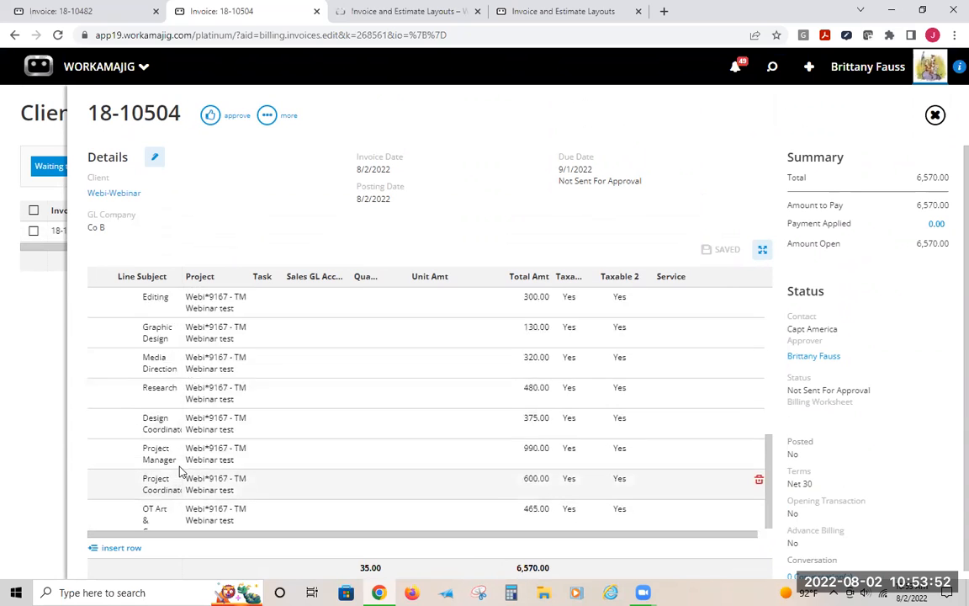
left_click(494, 87)
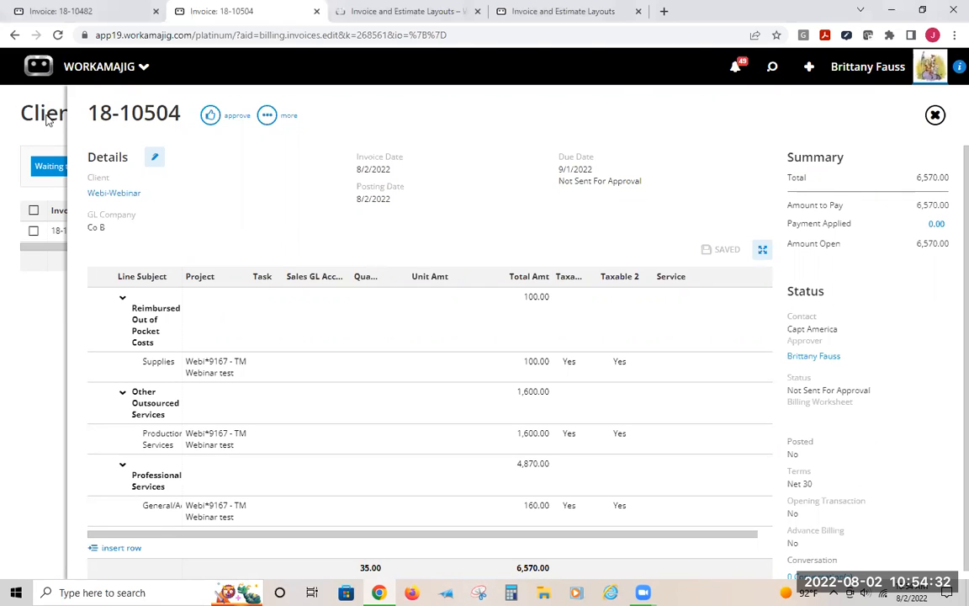
scroll(305, 334, "down", 5)
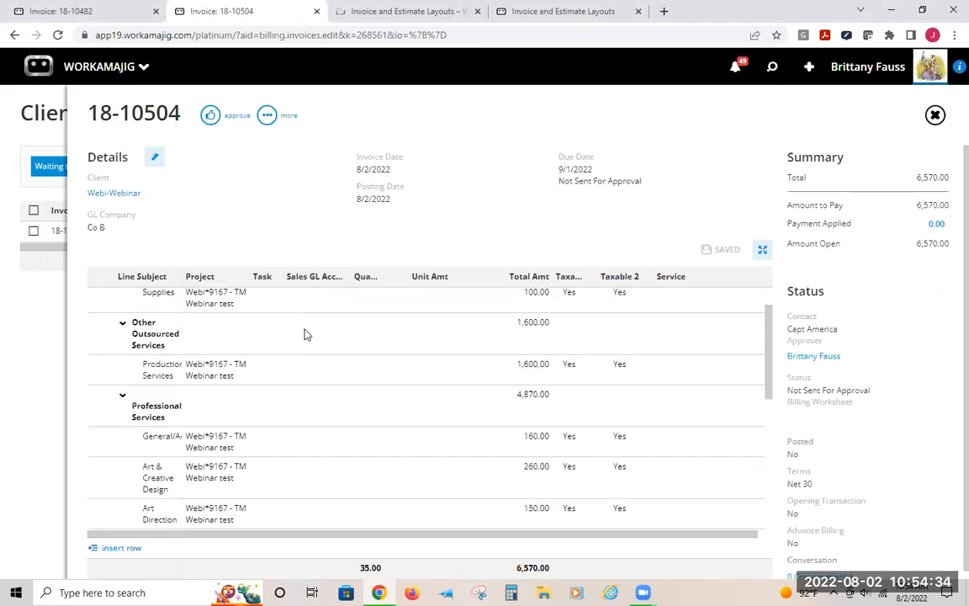
scroll(309, 337, "up", 5)
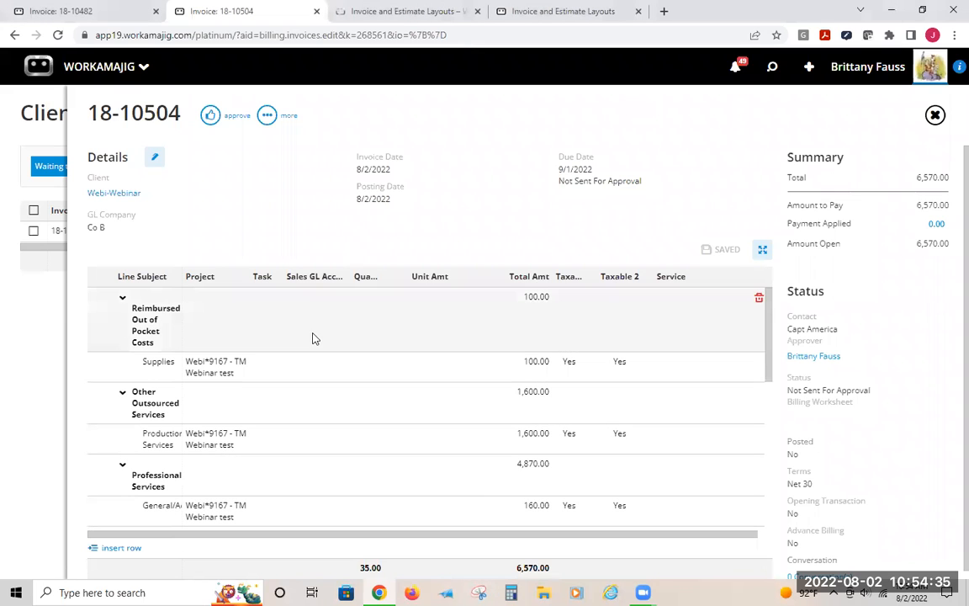
left_click(277, 119)
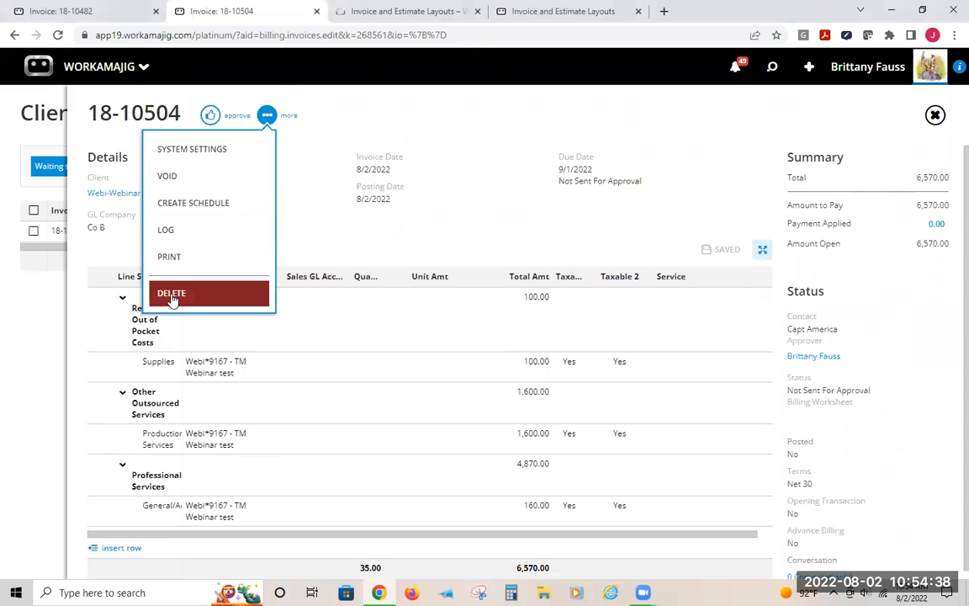
left_click(171, 296)
left_click(921, 59)
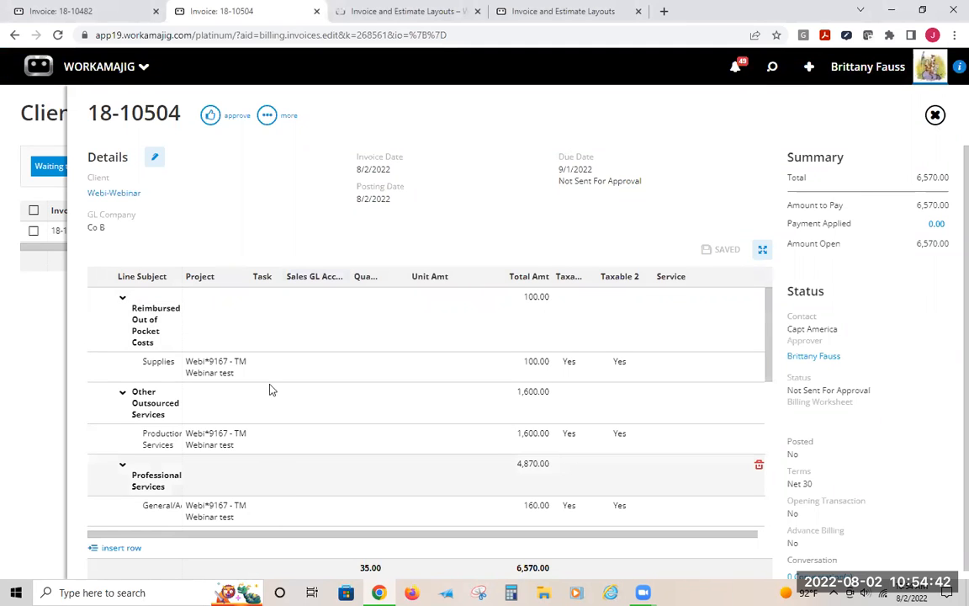
Change the invoice's layout to webinar test in its details and save
left_click(154, 157)
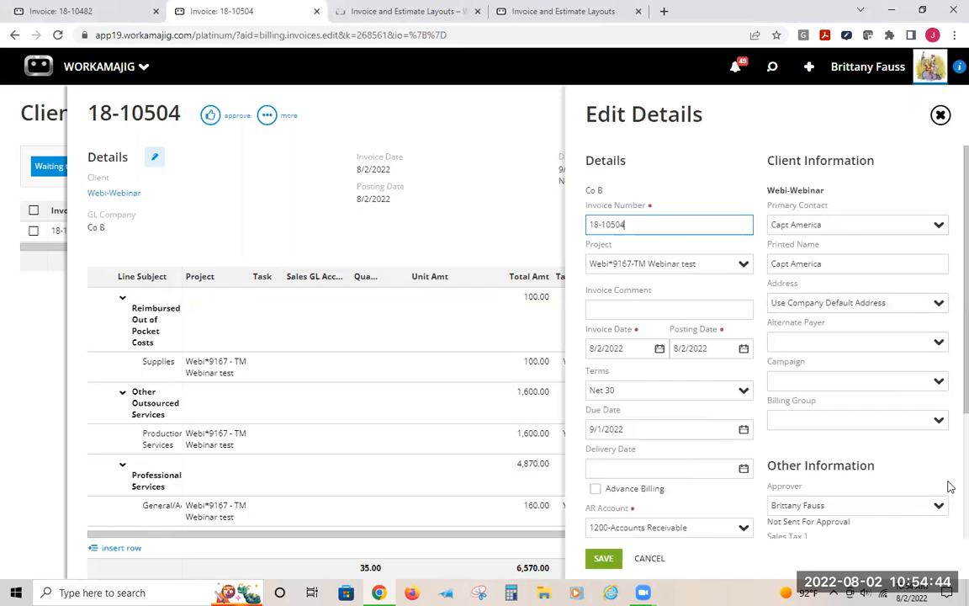
scroll(881, 416, "down", 3)
left_click(849, 451)
scroll(851, 414, "down", 10)
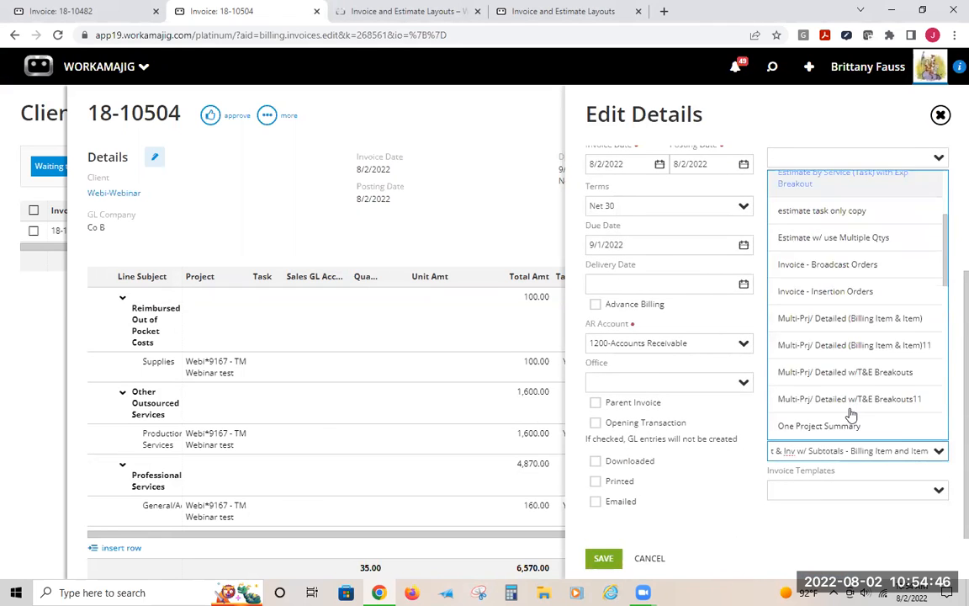
left_click(816, 426)
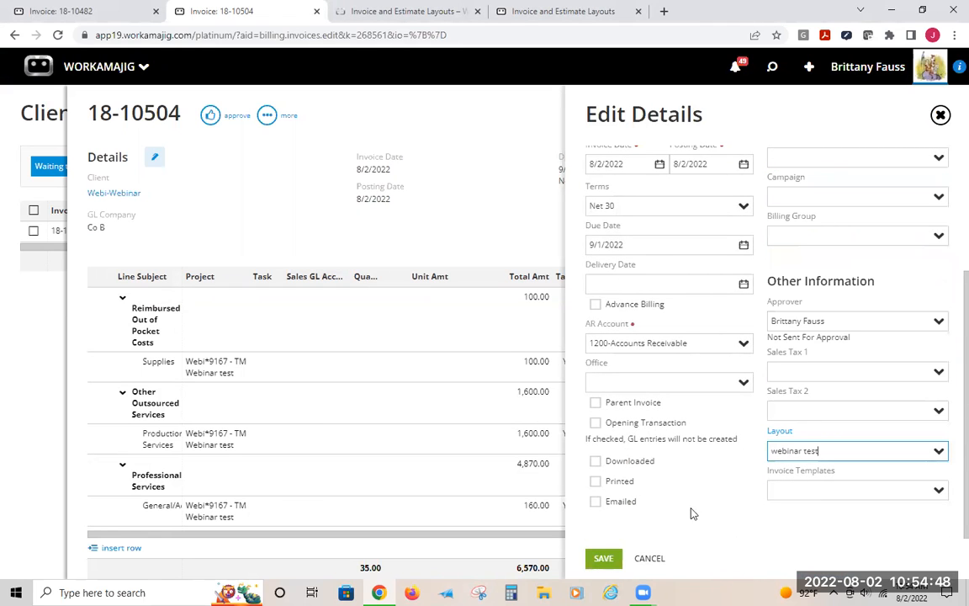
left_click(593, 558)
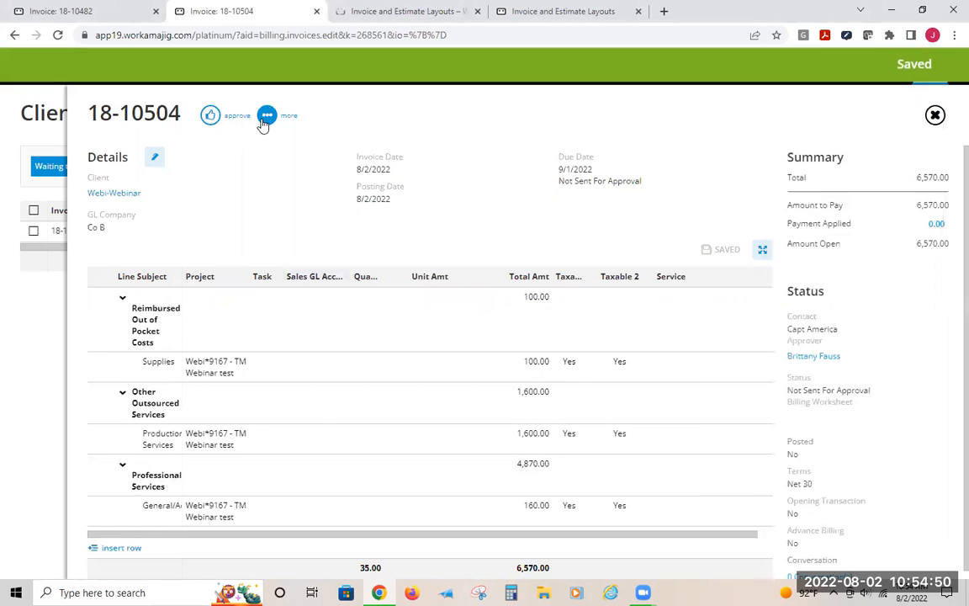
Print the invoice and review the expense sections in the preview
left_click(267, 115)
left_click(193, 257)
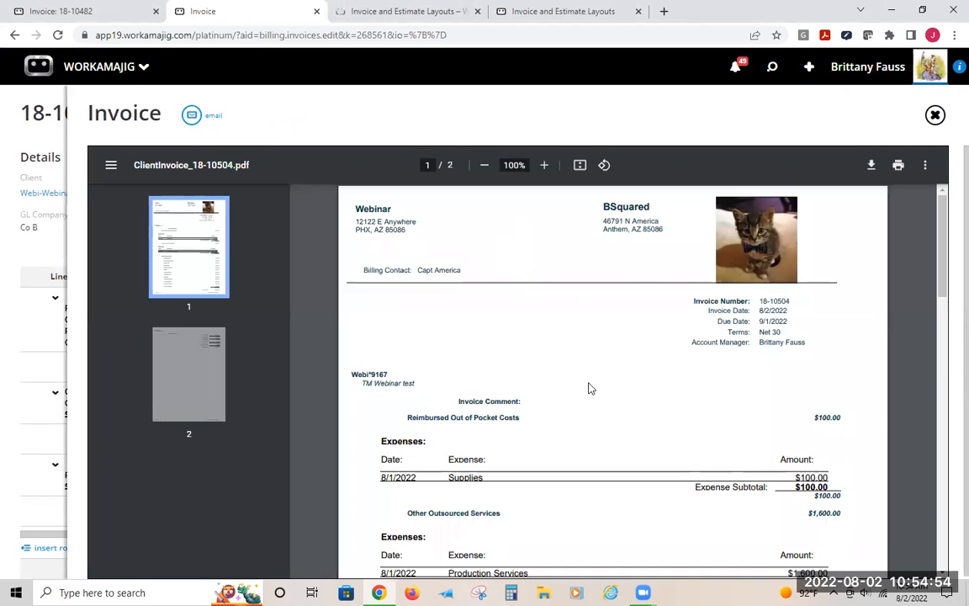
scroll(589, 387, "down", 2)
scroll(588, 388, "up", 1)
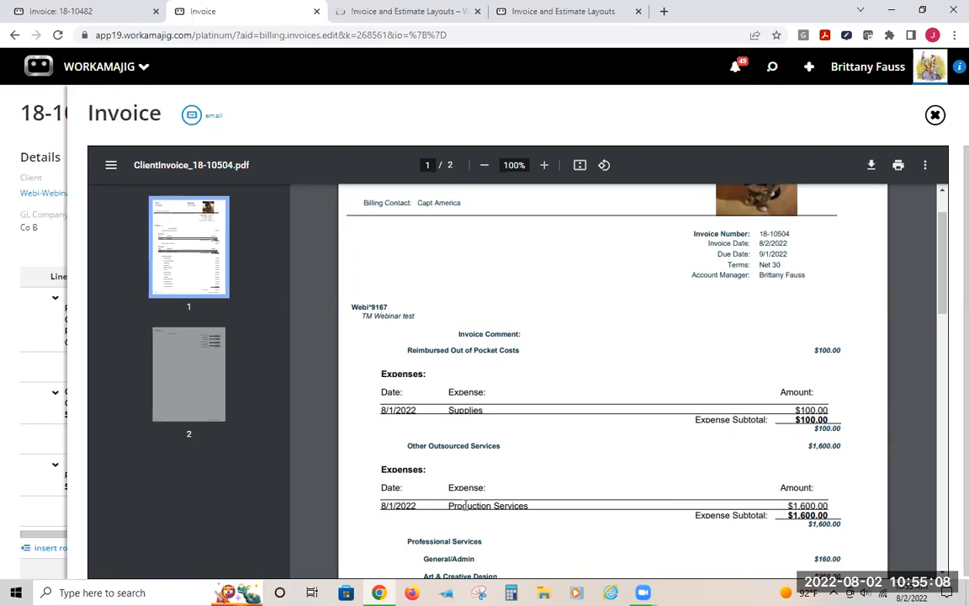
scroll(399, 378, "down", 3)
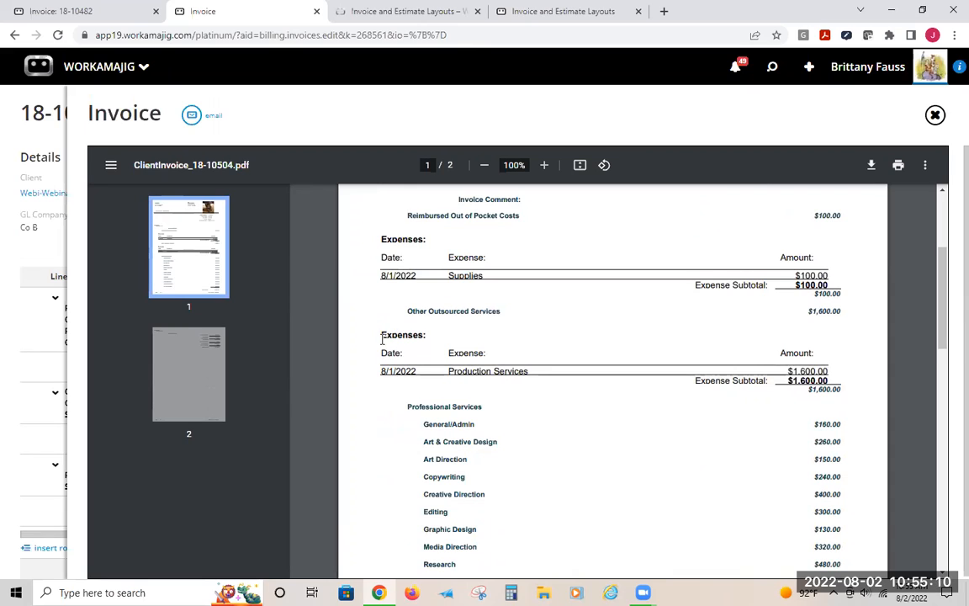
left_click_drag(408, 334, 372, 333)
left_click(427, 333)
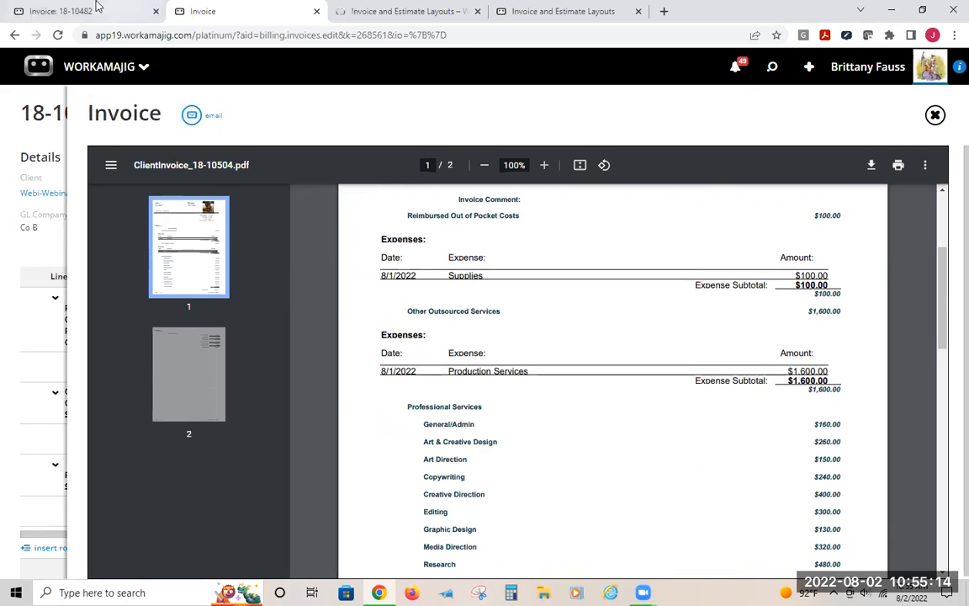
Search the invoice and estimate layouts for web and open the webinar test layout's invoice design
left_click(378, 6)
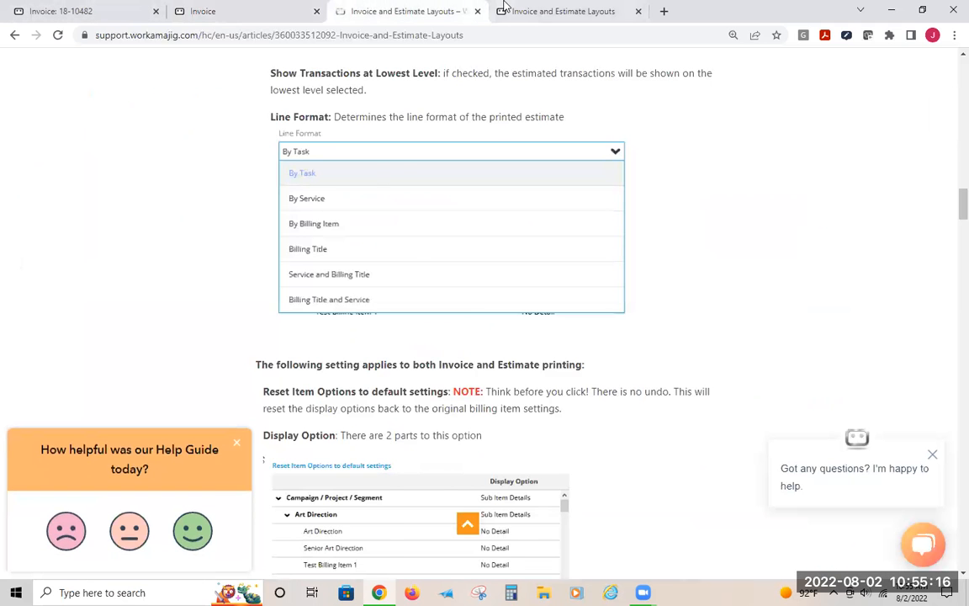
left_click(504, 6)
left_click_drag(350, 7, 538, 8)
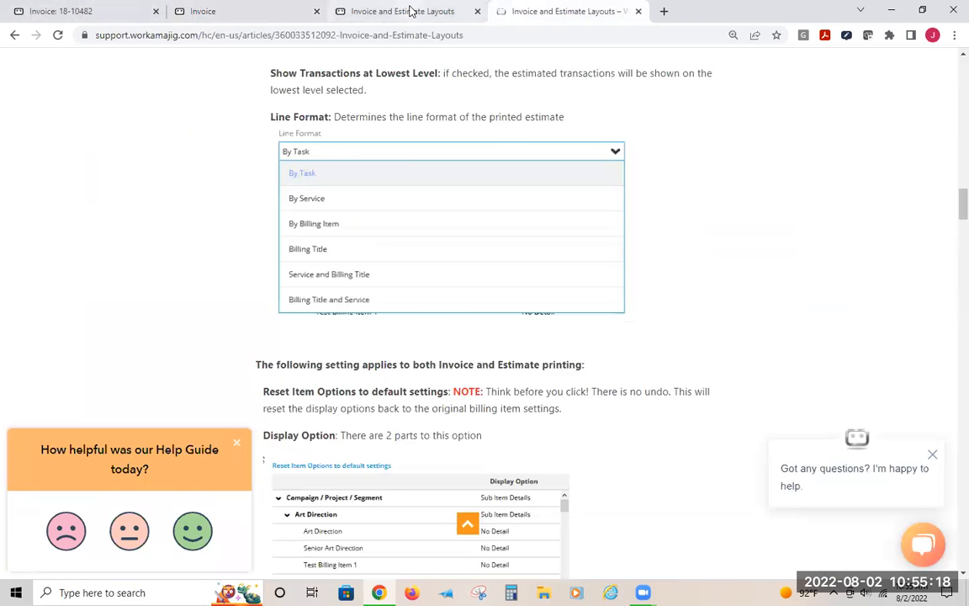
left_click(371, 10)
scroll(447, 389, "down", 5)
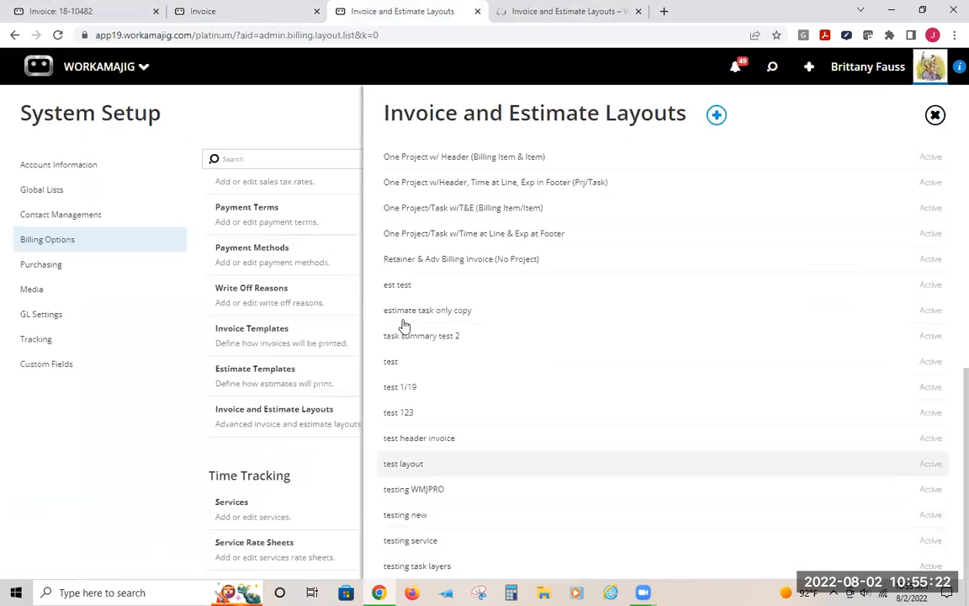
scroll(402, 325, "up", 10)
type("web")
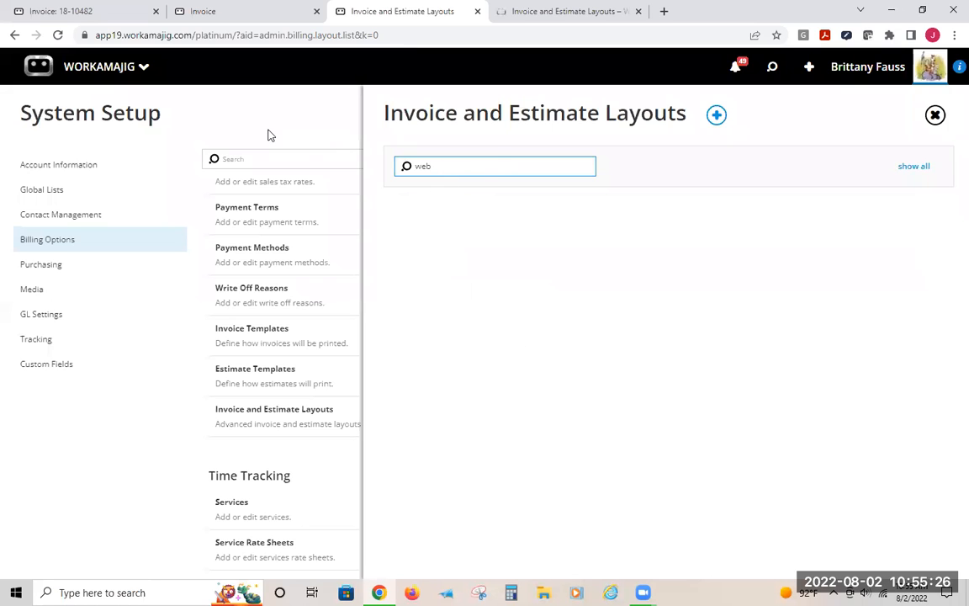
left_click(269, 158)
left_click(254, 412)
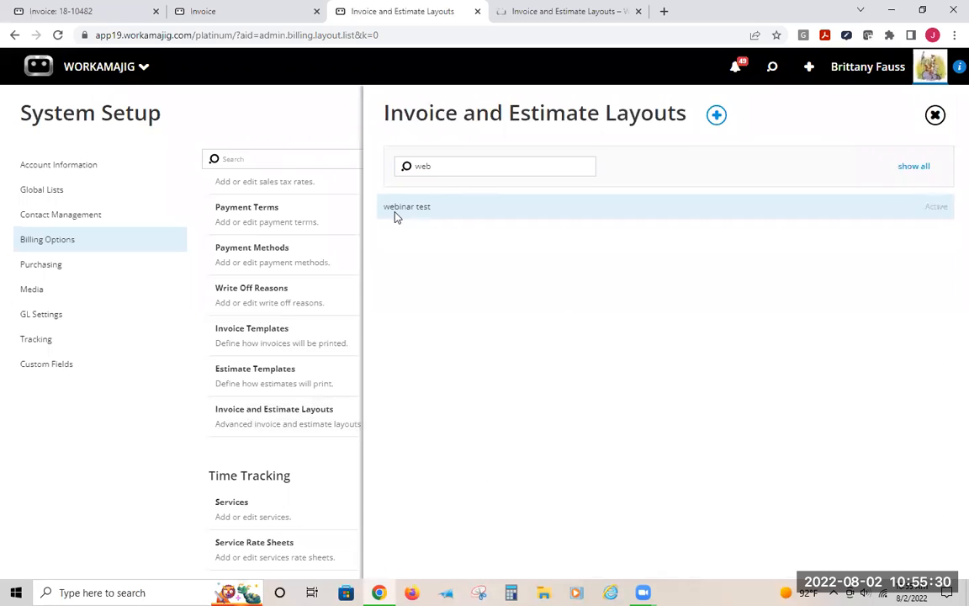
left_click(393, 210)
left_click(881, 119)
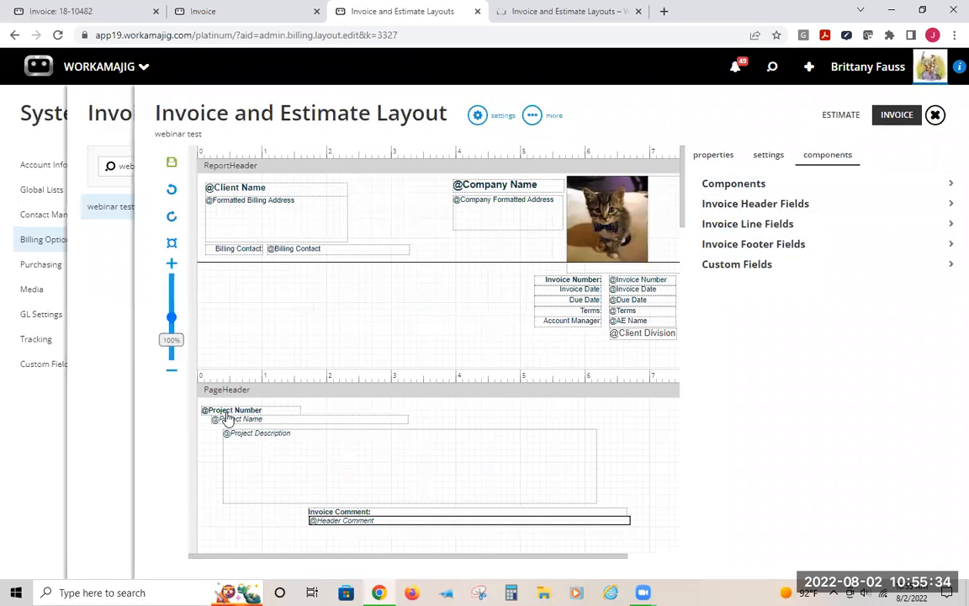
Compare the printed invoice with the layout and inspect the Expenses label's properties
left_click(202, 12)
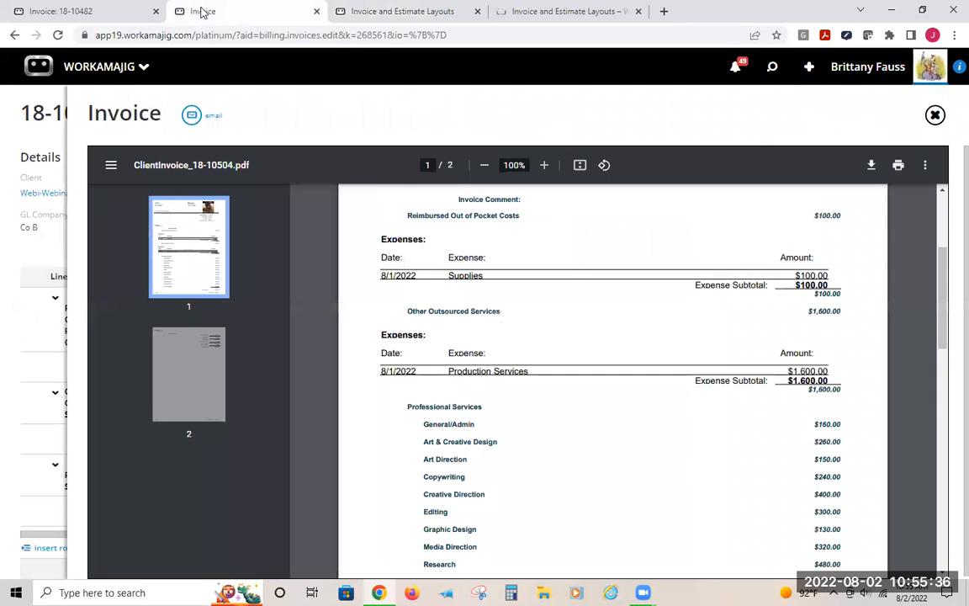
left_click(407, 8)
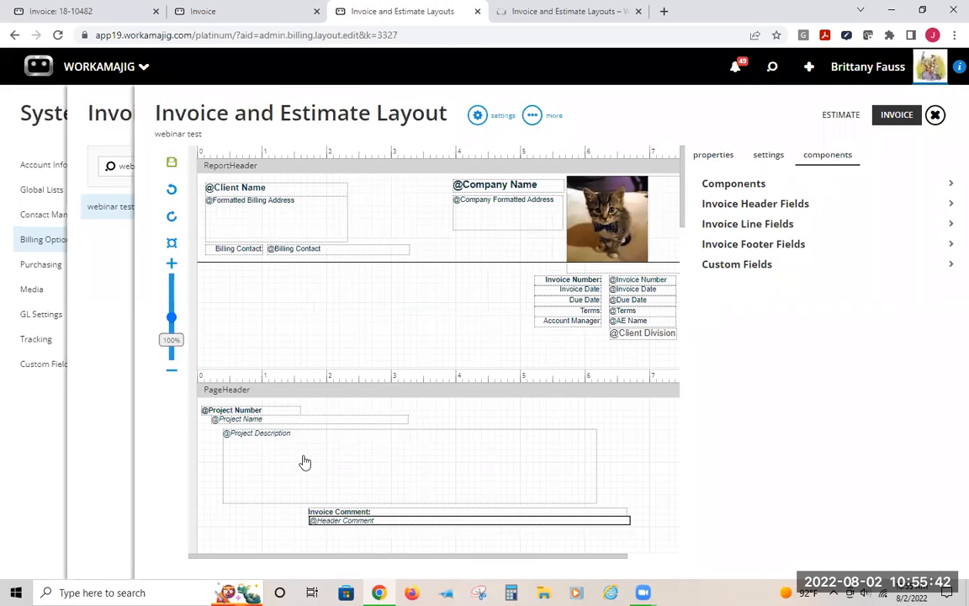
scroll(304, 461, "down", 3)
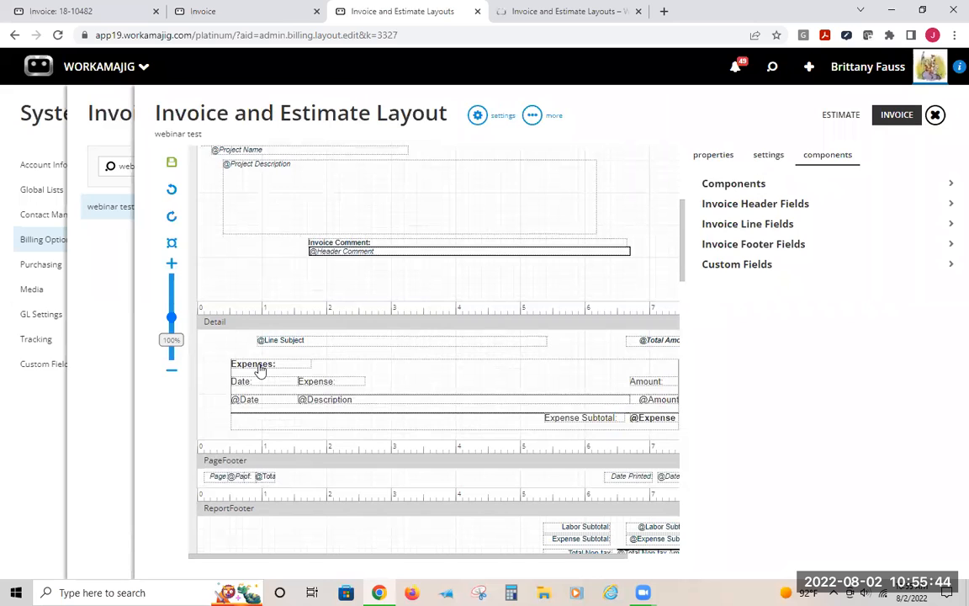
left_click(261, 367)
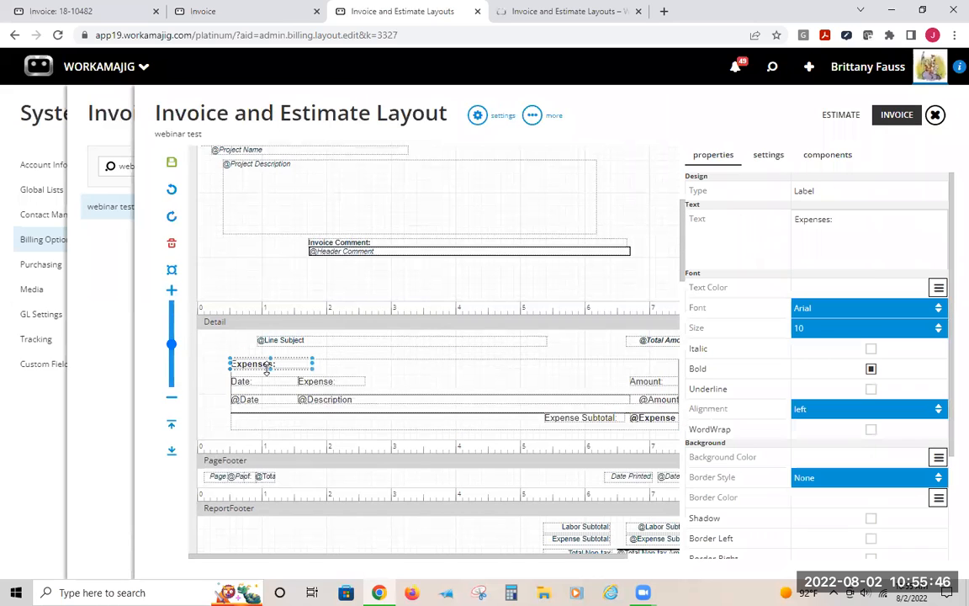
left_click_drag(266, 370, 270, 373)
left_click_drag(843, 222, 732, 199)
scroll(915, 430, "down", 2)
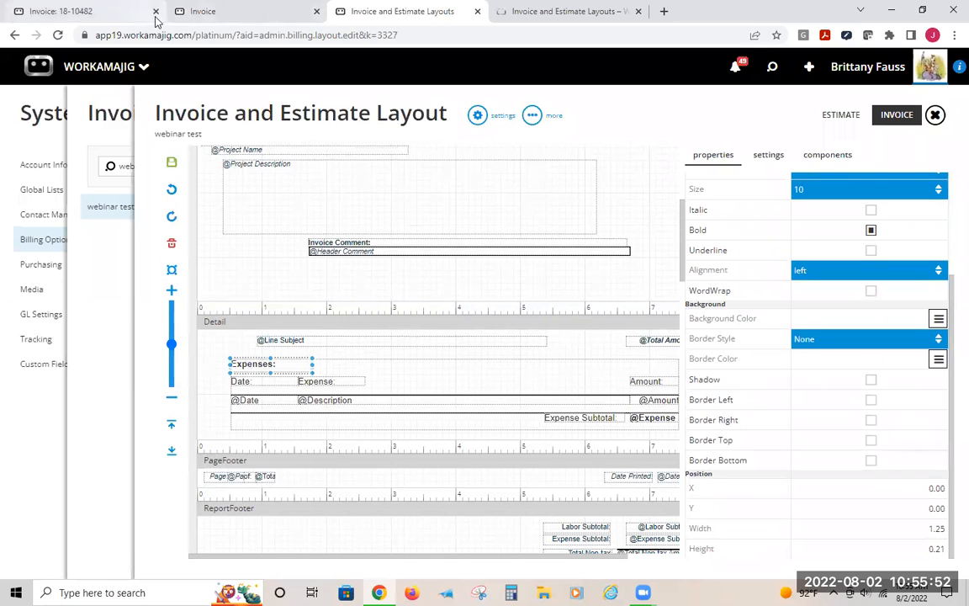
Inspect the expense subreport and its labels in the layout's Detail section against the printed invoice
left_click(202, 14)
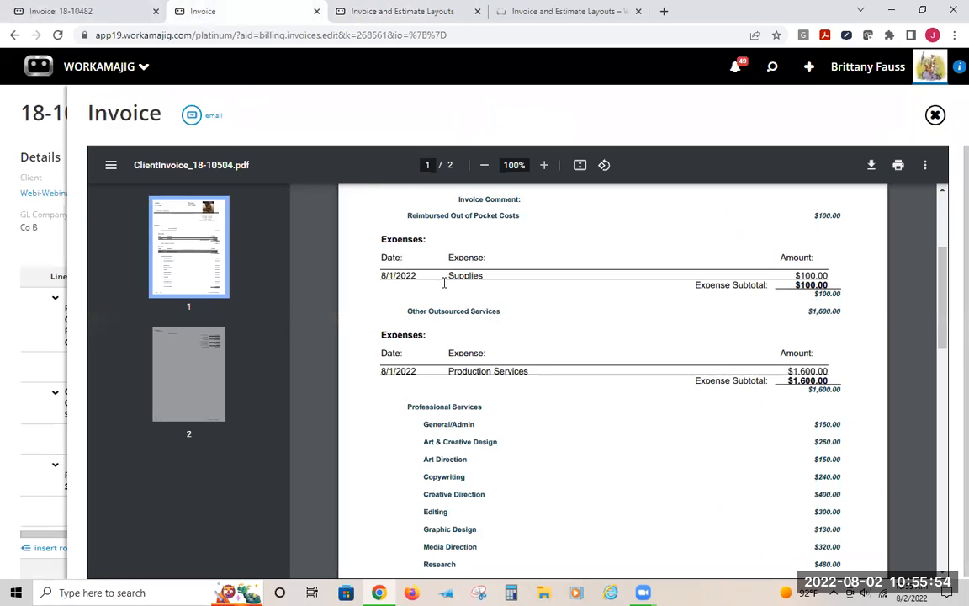
left_click(366, 10)
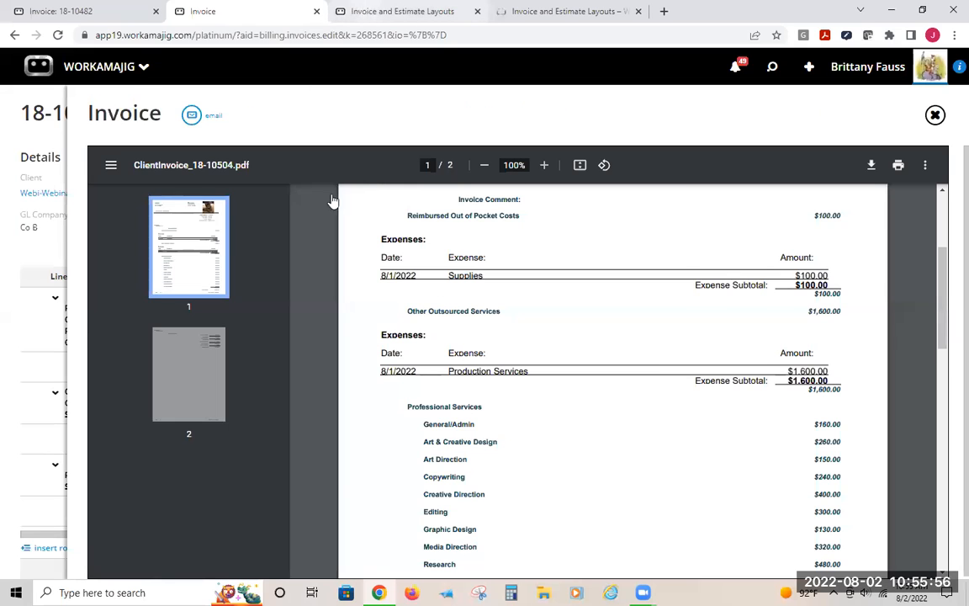
left_click(328, 410)
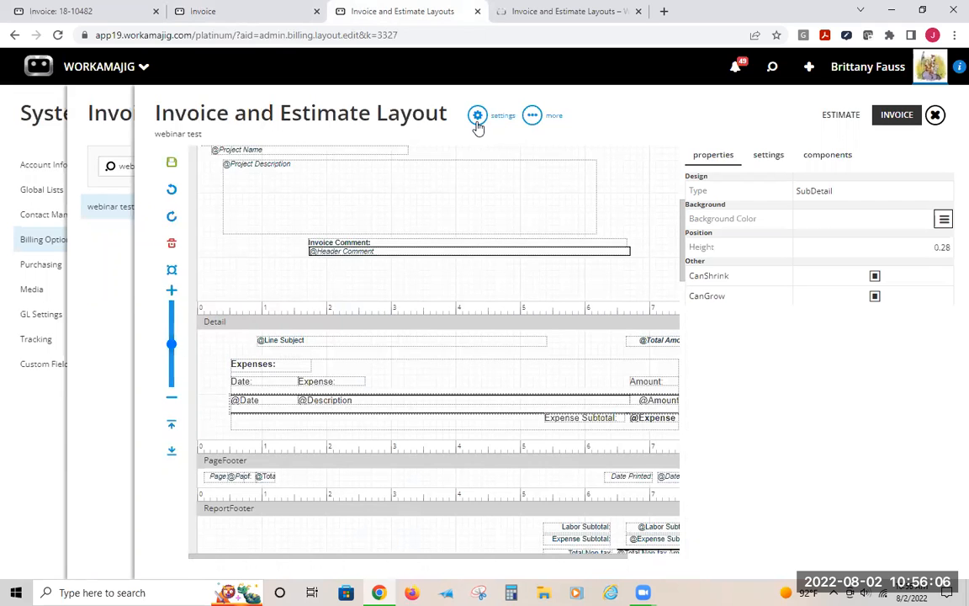
scroll(367, 296, "up", 3)
scroll(396, 410, "down", 3)
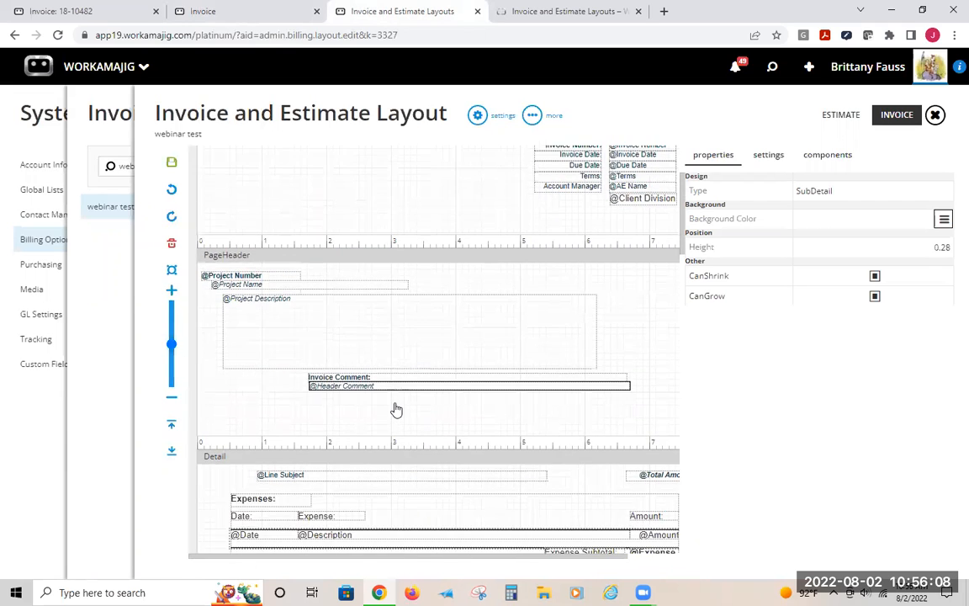
left_click(237, 381)
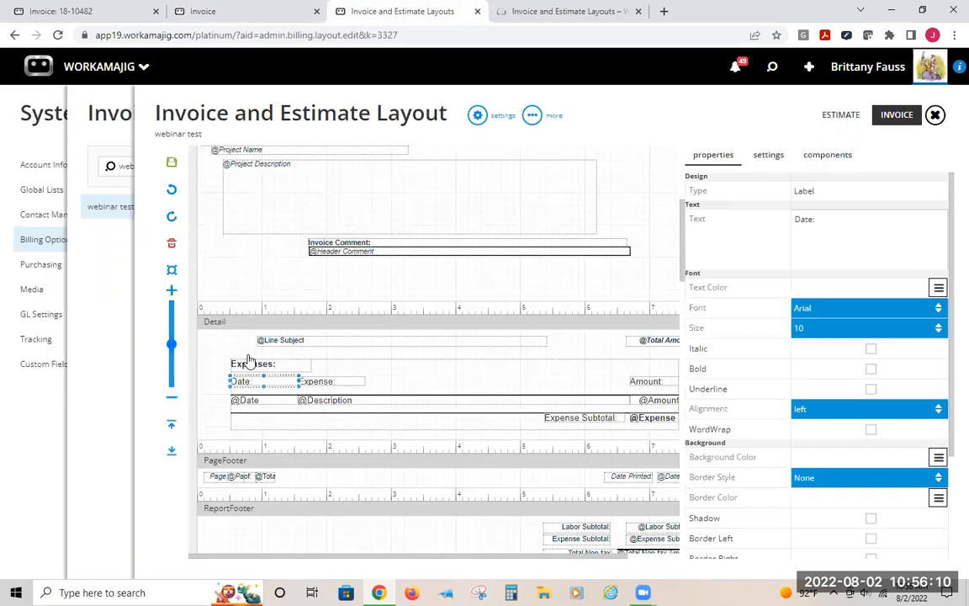
left_click(261, 371)
left_click(289, 372)
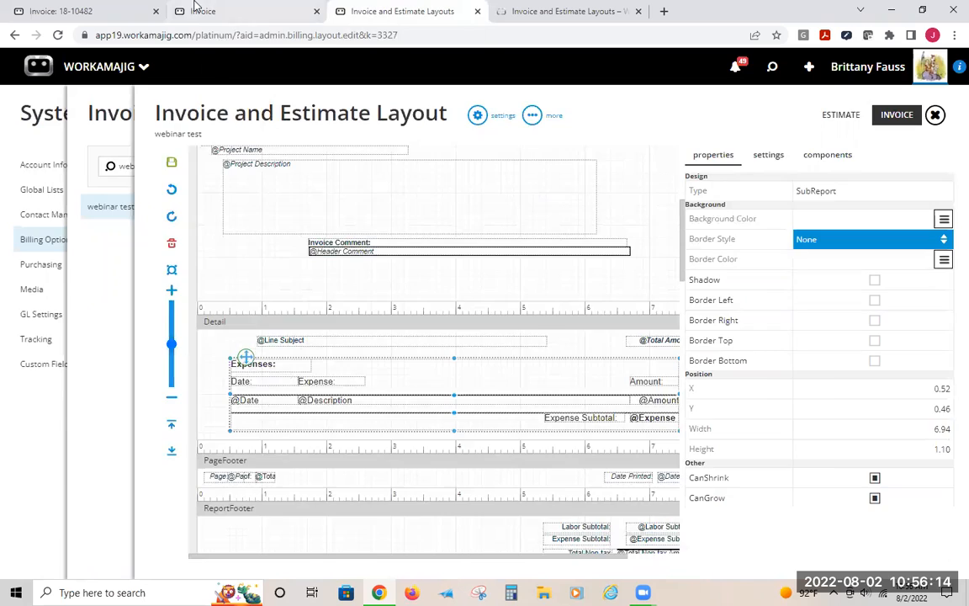
Compare the line subject text on the printed invoice with the layout design
left_click(219, 11)
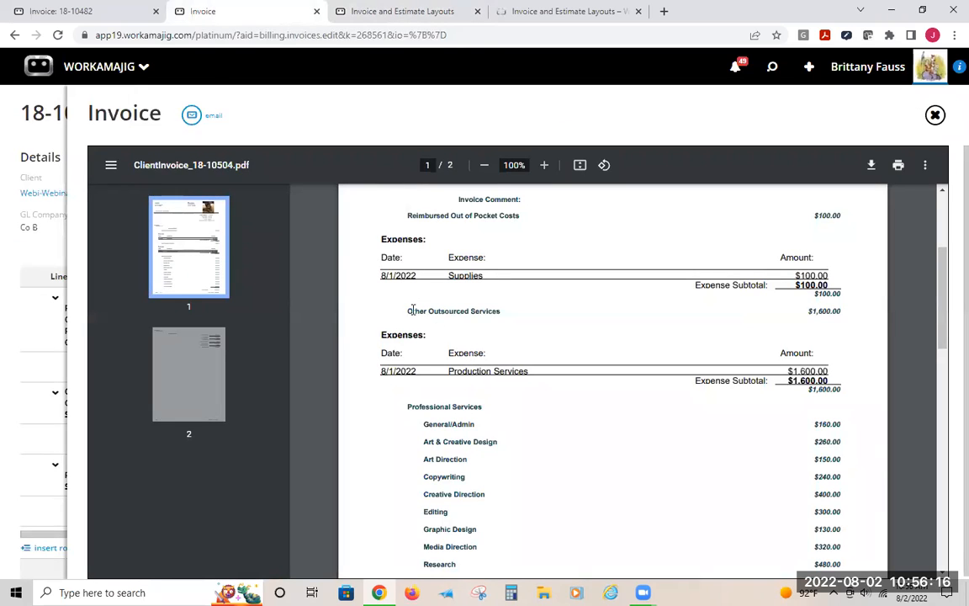
left_click_drag(405, 308, 522, 308)
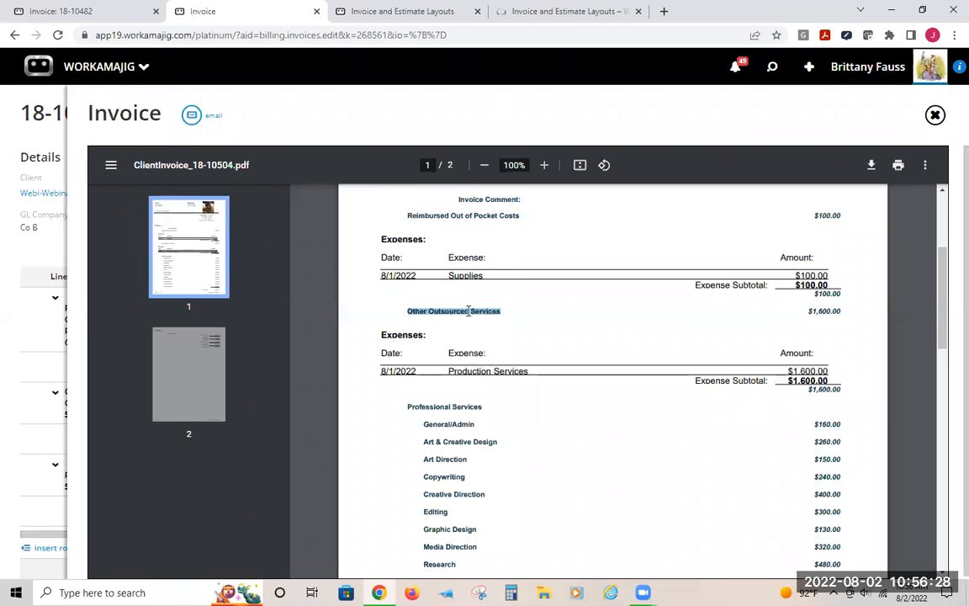
left_click(380, 11)
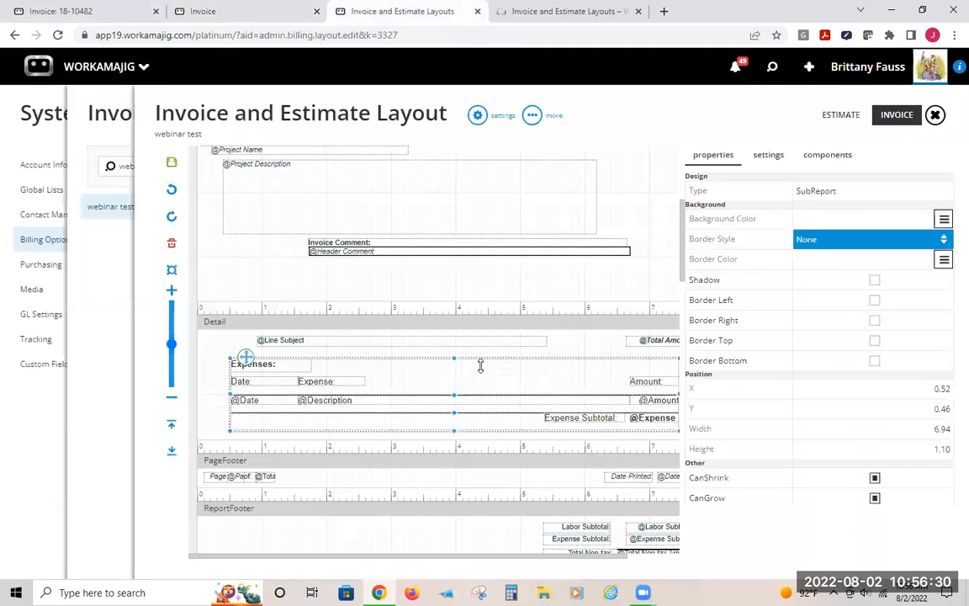
Make the Total Amount field non-italic at size 9 and save the layout
left_click(650, 339)
left_click_drag(535, 555, 586, 573)
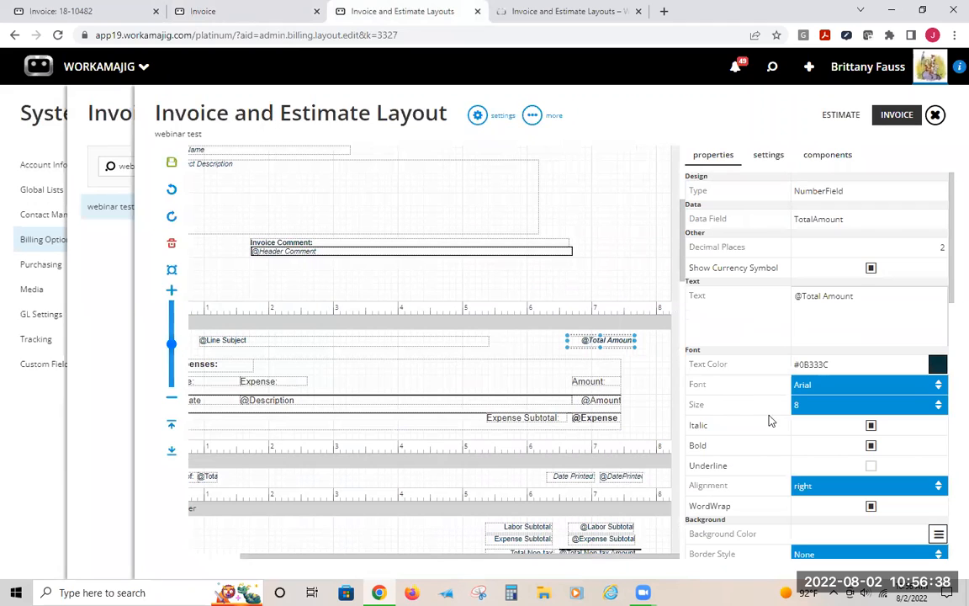
left_click(870, 425)
left_click(907, 406)
left_click(828, 433)
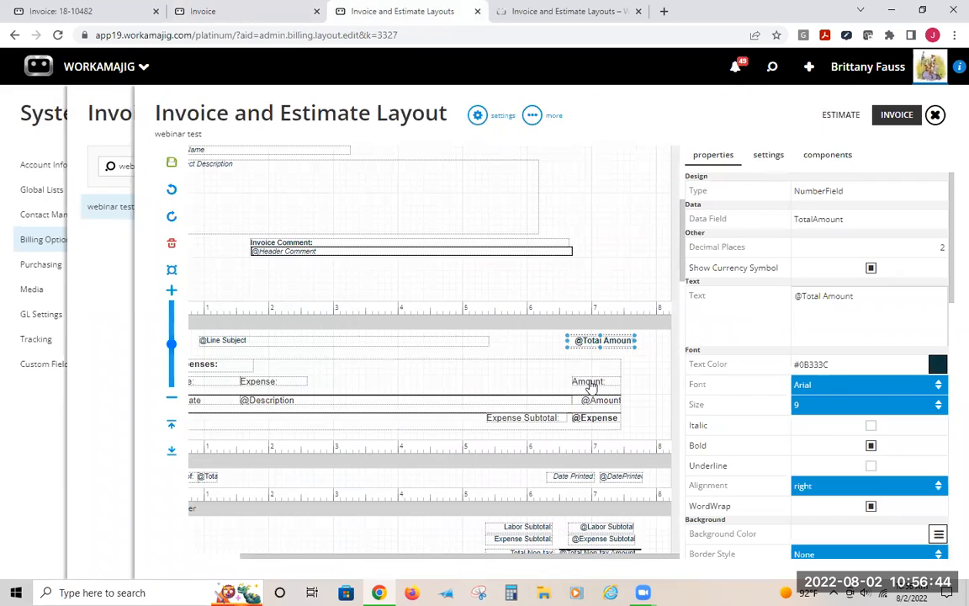
left_click(594, 395)
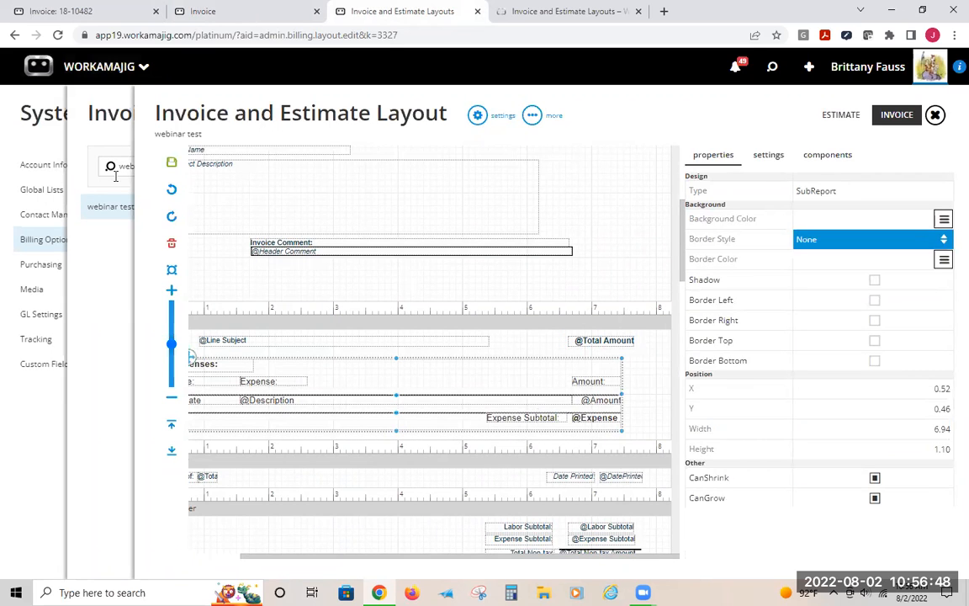
left_click(171, 164)
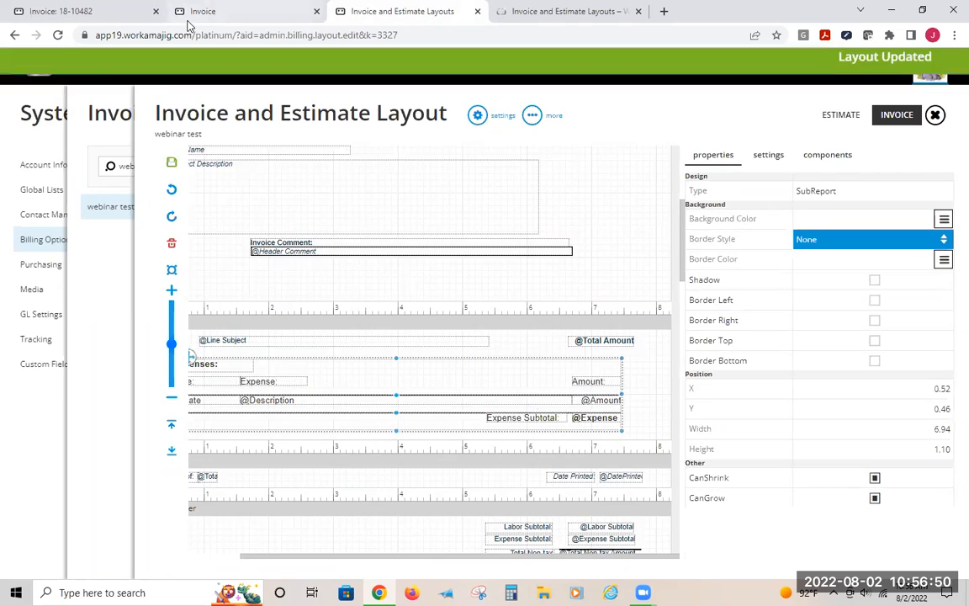
Reprint invoice 18-10504 and review the line total formatting in the preview
left_click(199, 11)
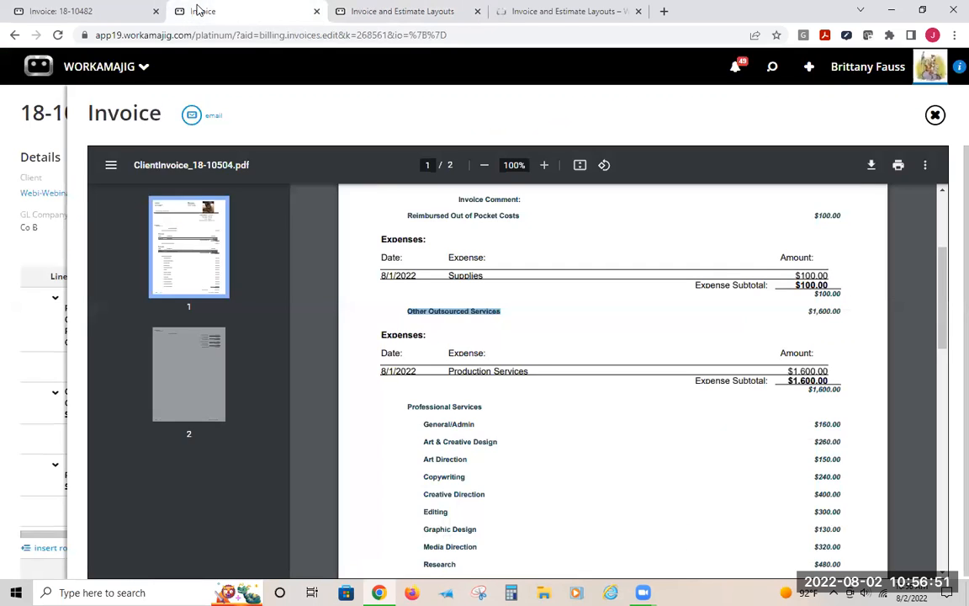
left_click(935, 114)
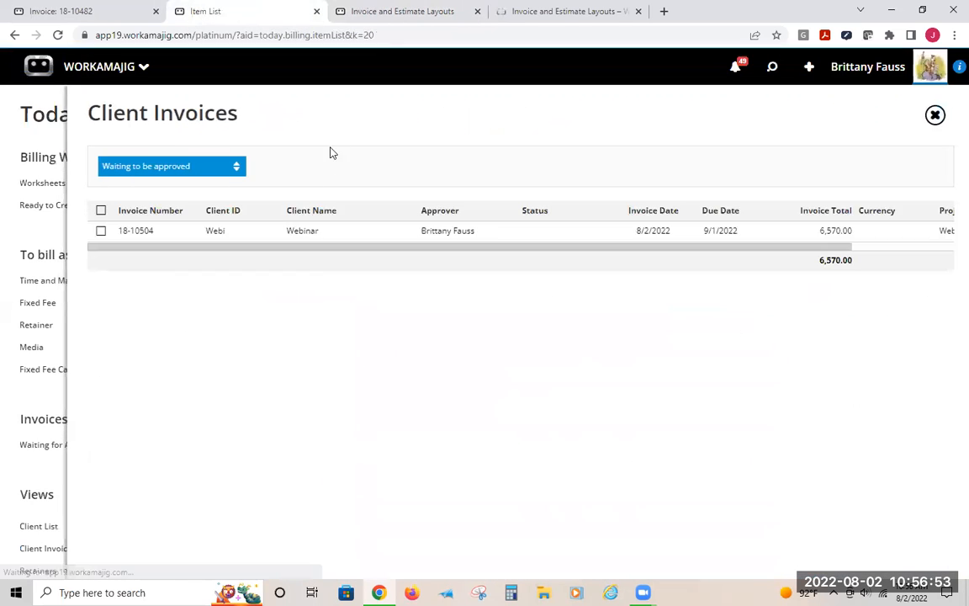
left_click(172, 230)
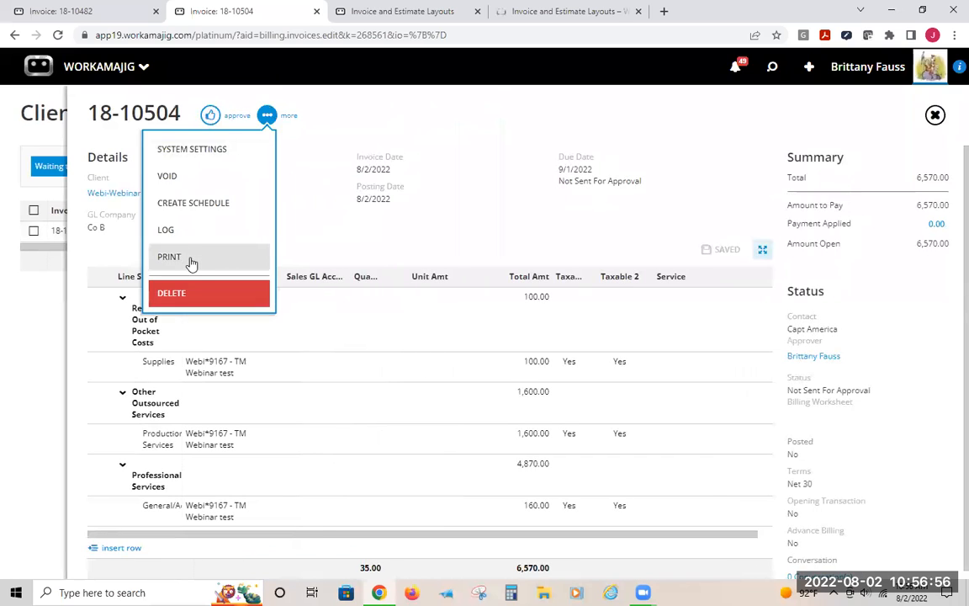
left_click(190, 259)
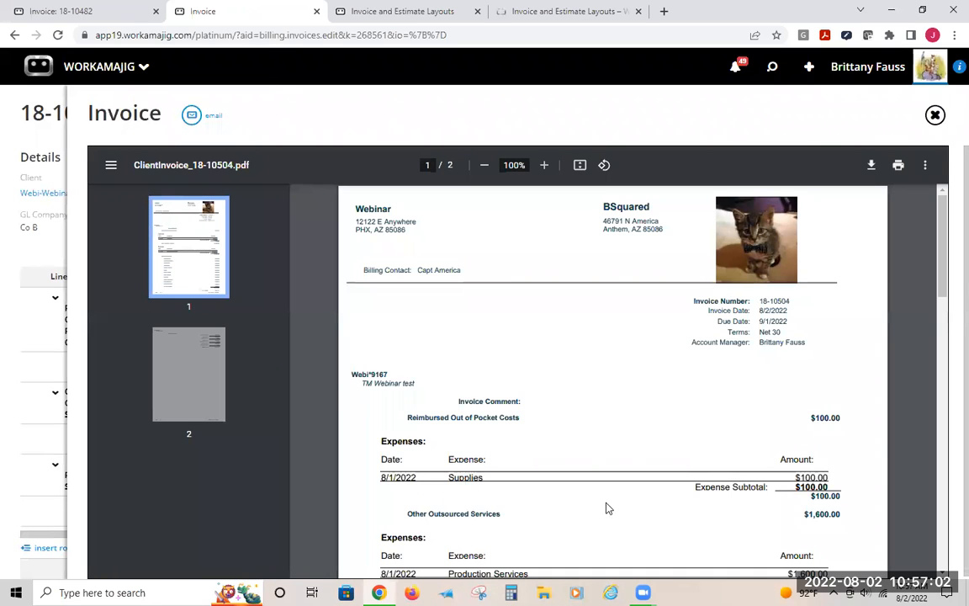
scroll(805, 388, "down", 1)
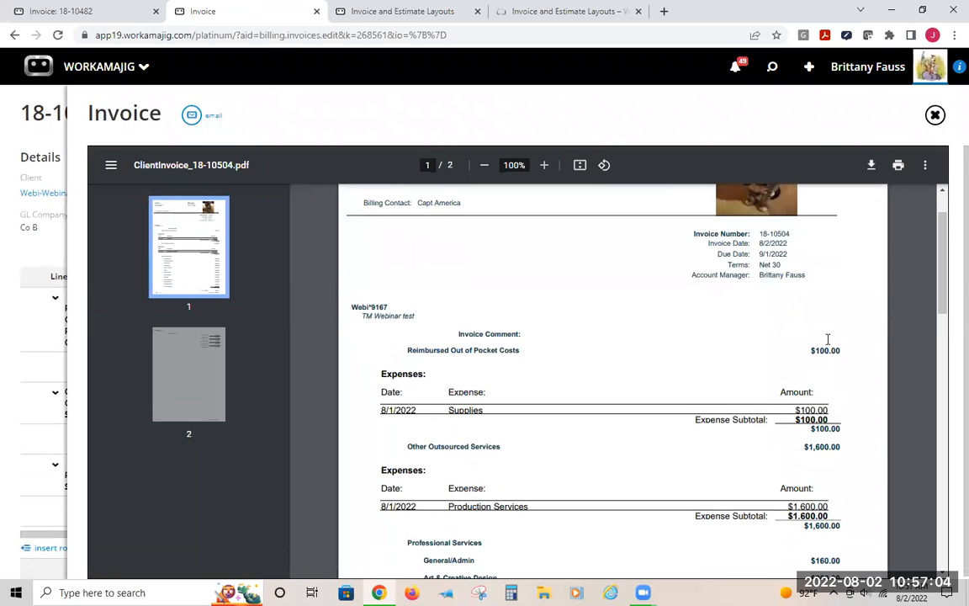
left_click_drag(810, 350, 861, 354)
left_click(934, 114)
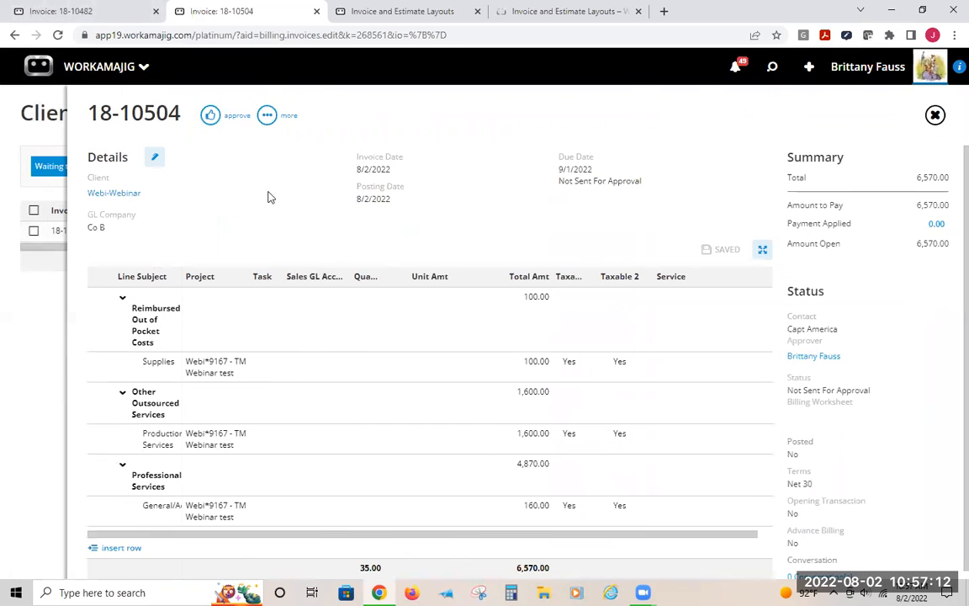
Set the Webinar client's default billing layout to webinar test and save it
left_click(39, 118)
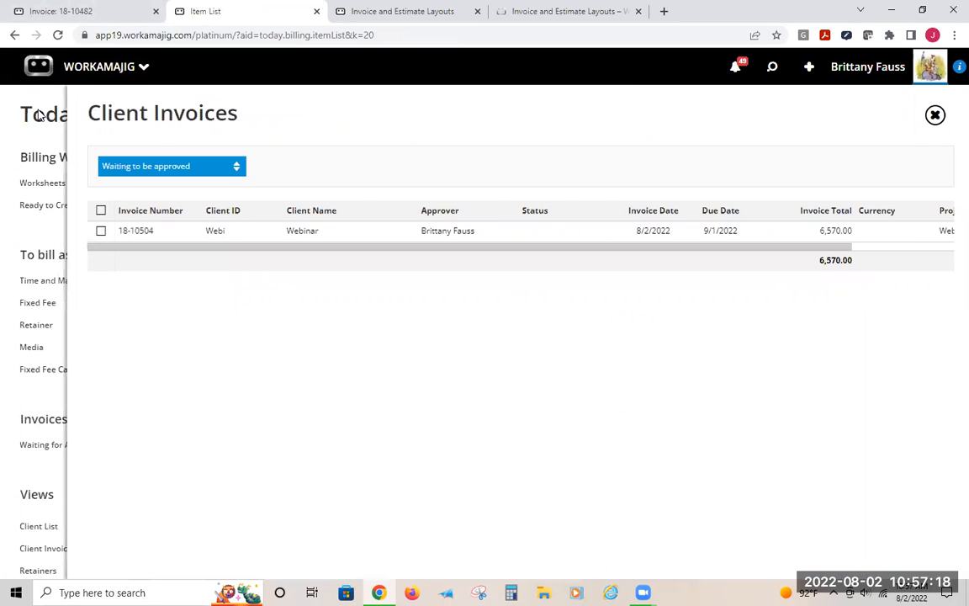
left_click(38, 118)
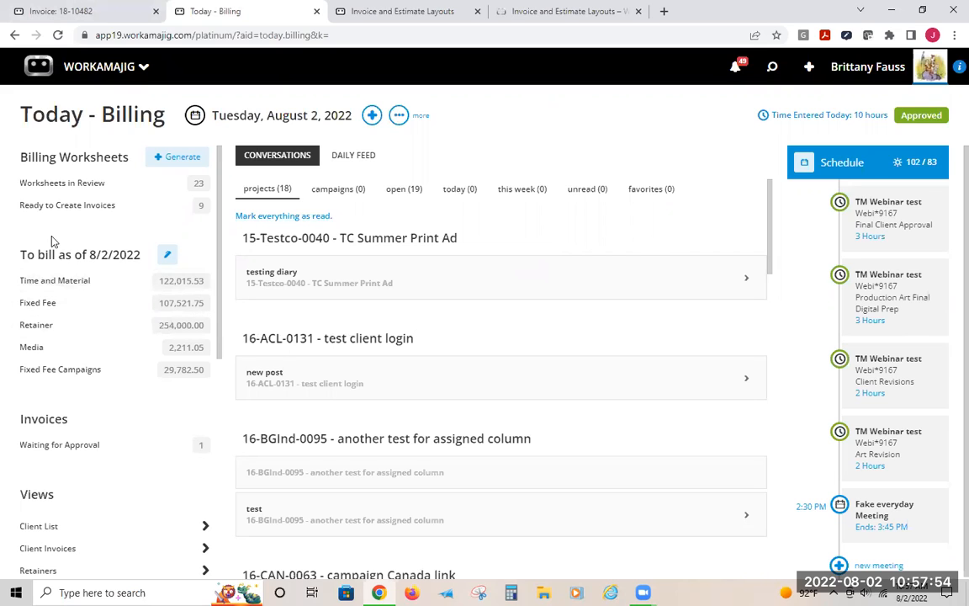
left_click(772, 67)
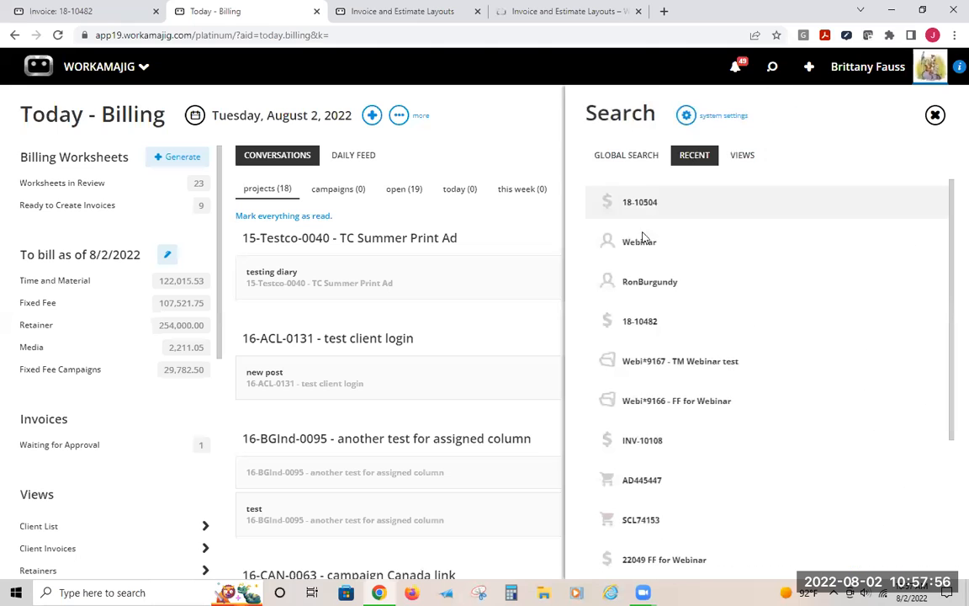
left_click(637, 244)
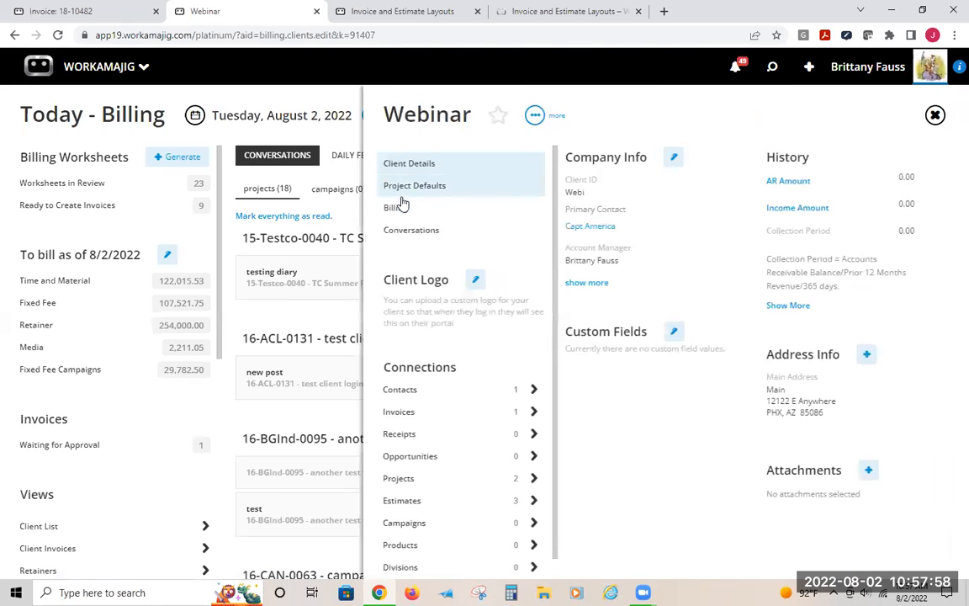
left_click(393, 208)
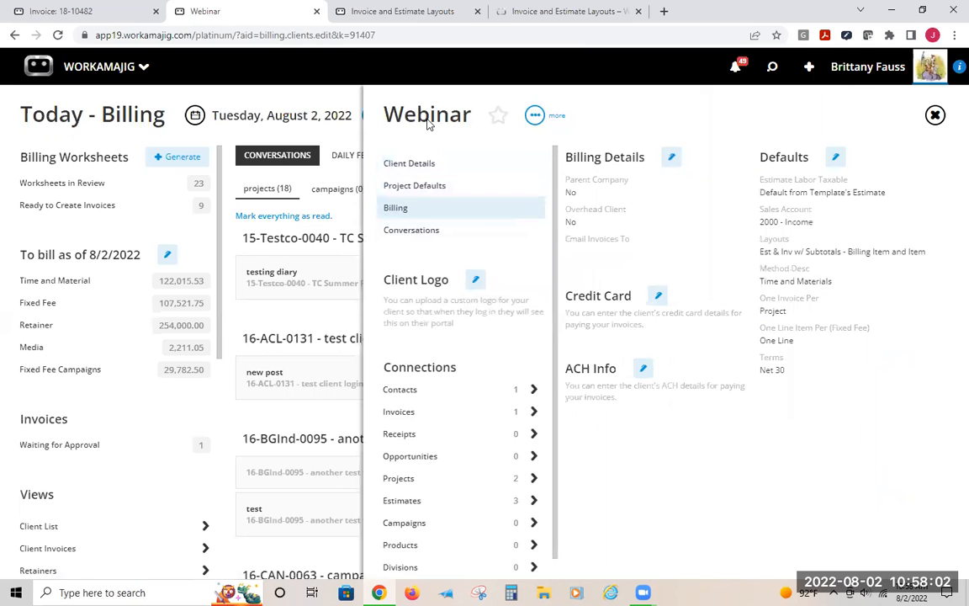
left_click(835, 158)
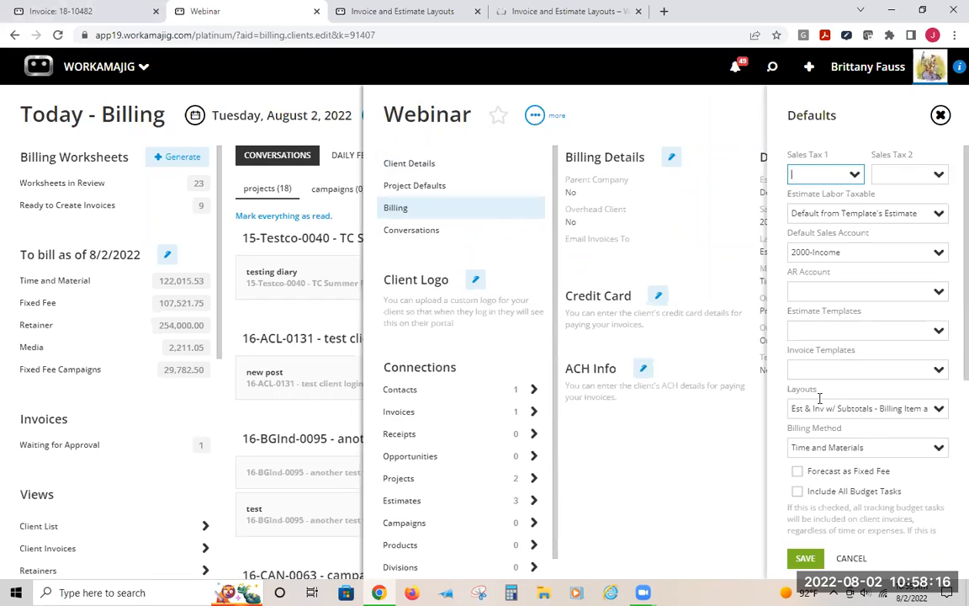
left_click_drag(907, 410, 951, 424)
left_click(904, 413)
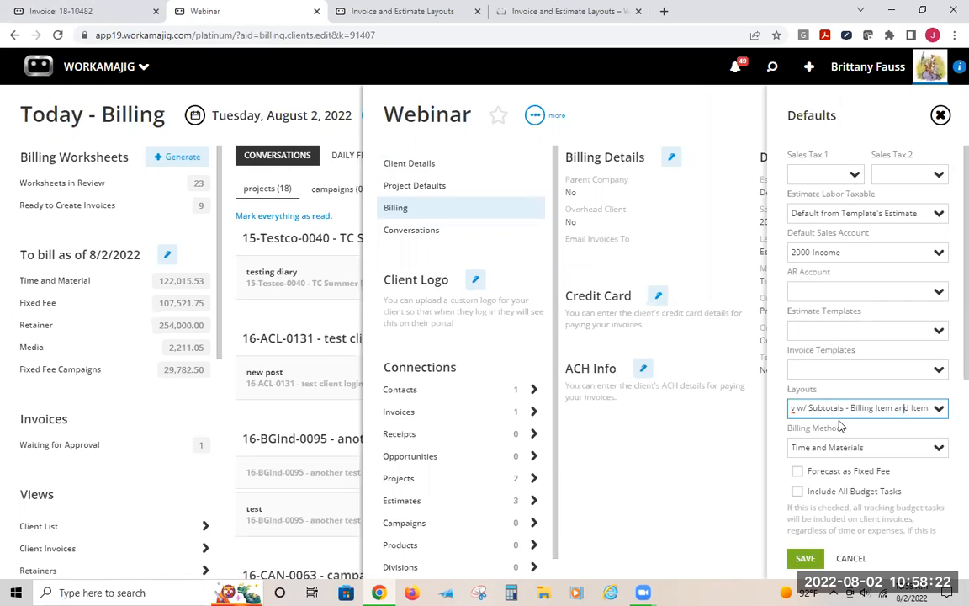
left_click_drag(843, 411, 789, 410)
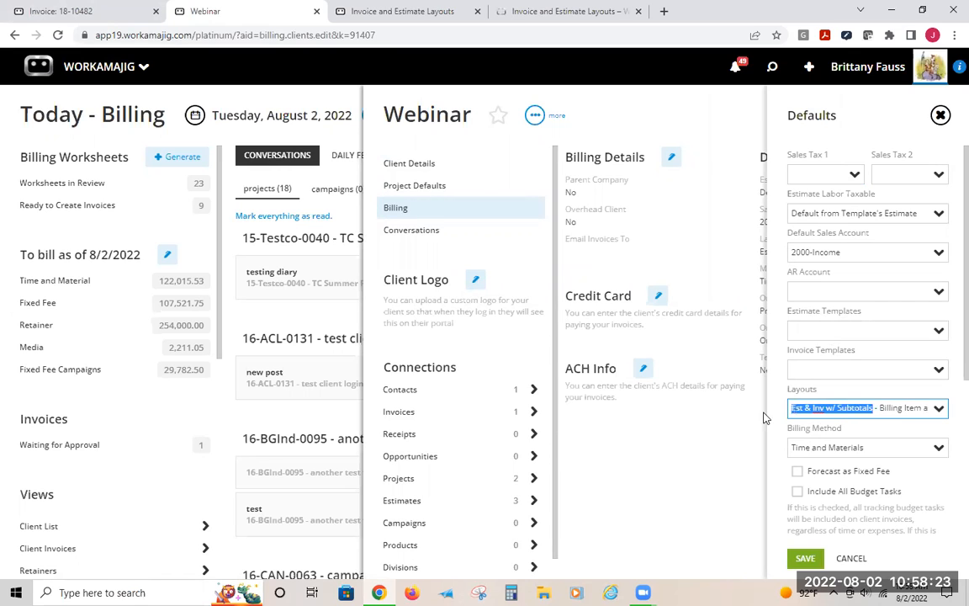
left_click(833, 405)
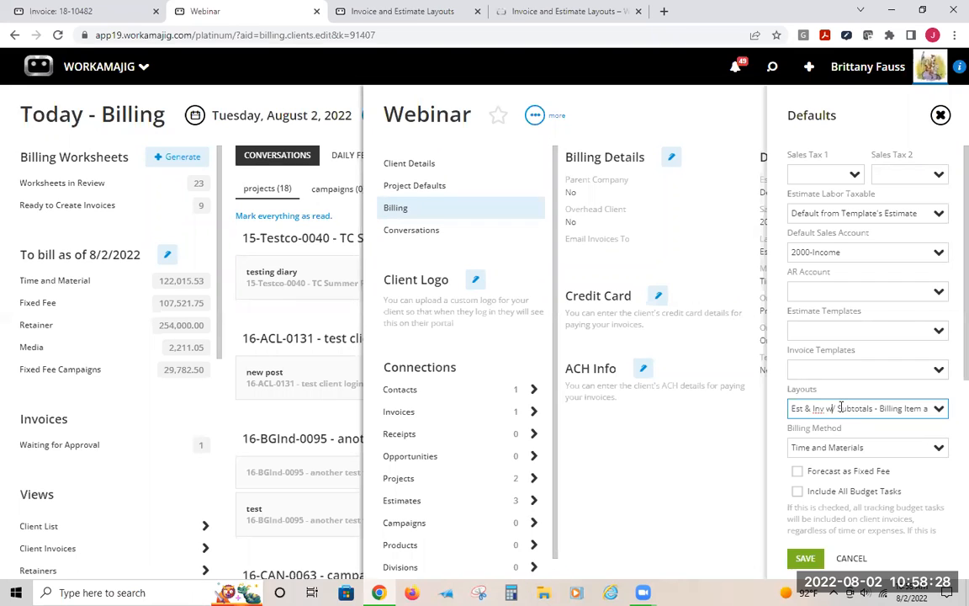
left_click(855, 409)
left_click(942, 414)
left_click(942, 411)
scroll(814, 380, "down", 10)
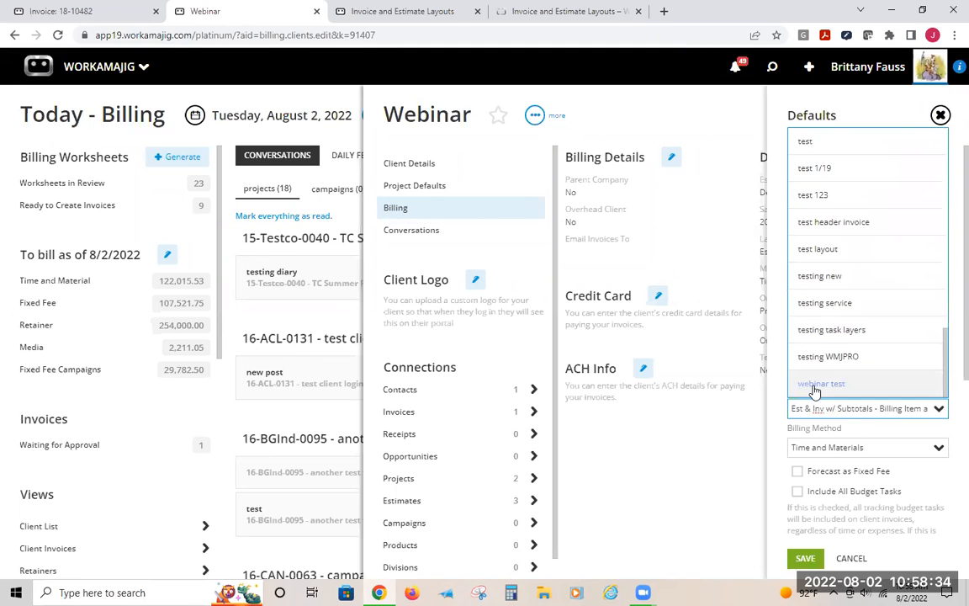
left_click(813, 383)
left_click(805, 558)
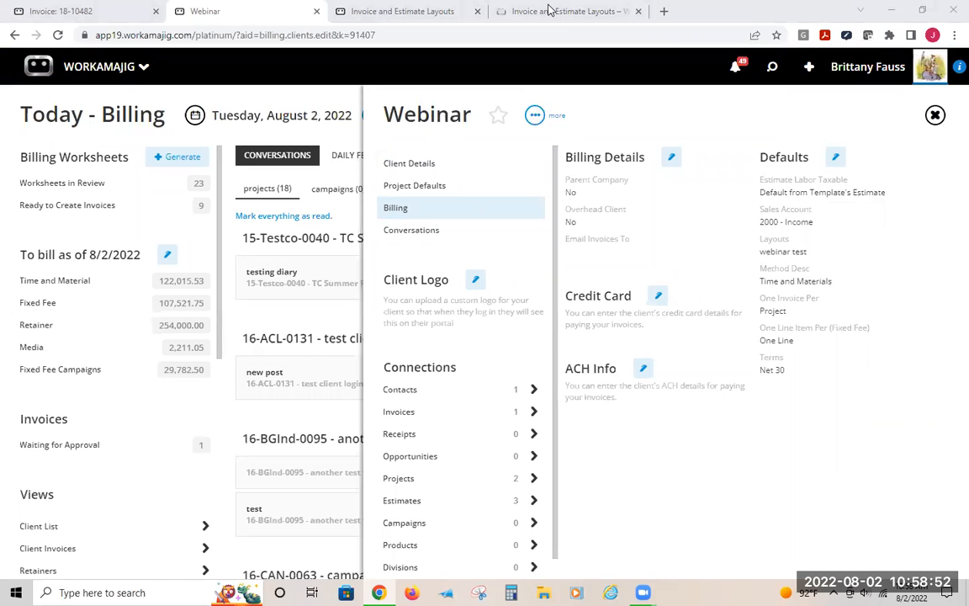
left_click(257, 96)
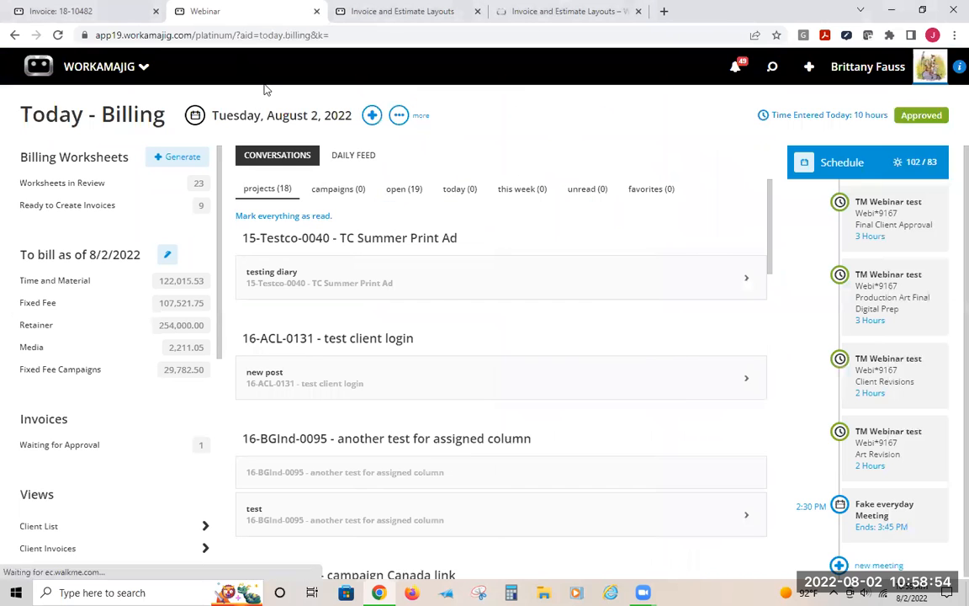
Return to the 2022 Webinars help page and copy its web address
left_click(402, 11)
left_click(545, 11)
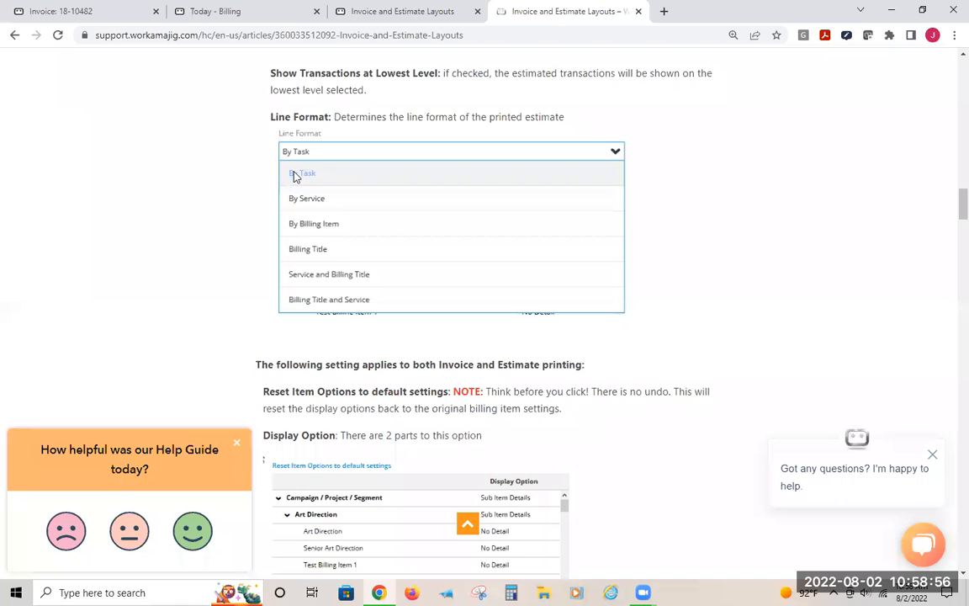
left_click(15, 36)
left_click(14, 36)
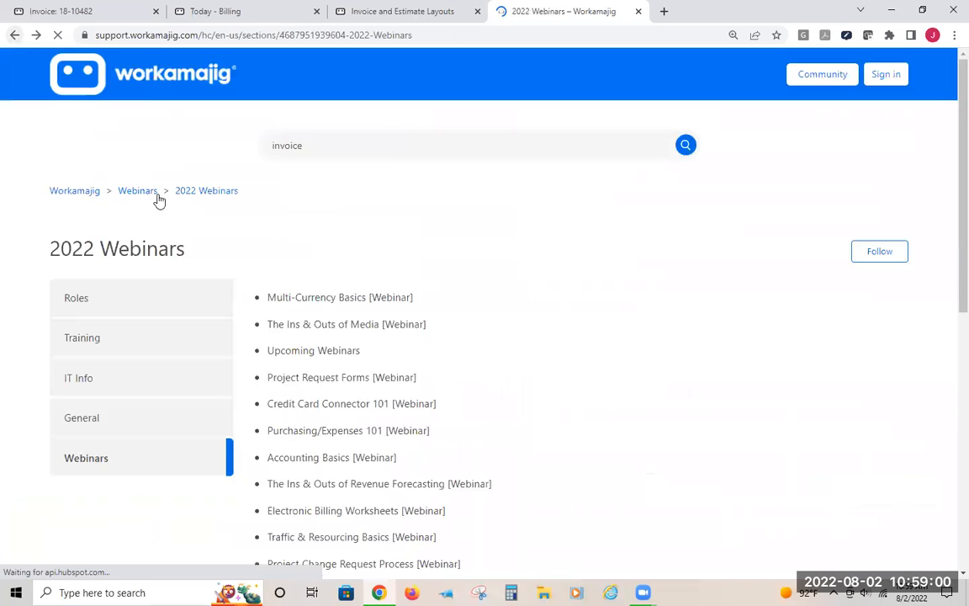
left_click(194, 35)
right_click(194, 38)
left_click(223, 118)
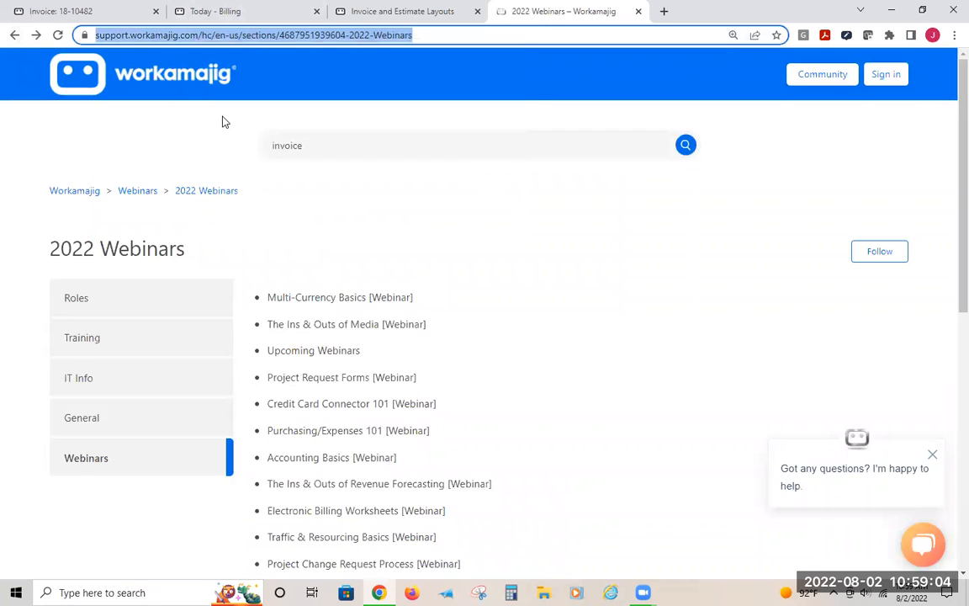
key("alt+Tab")
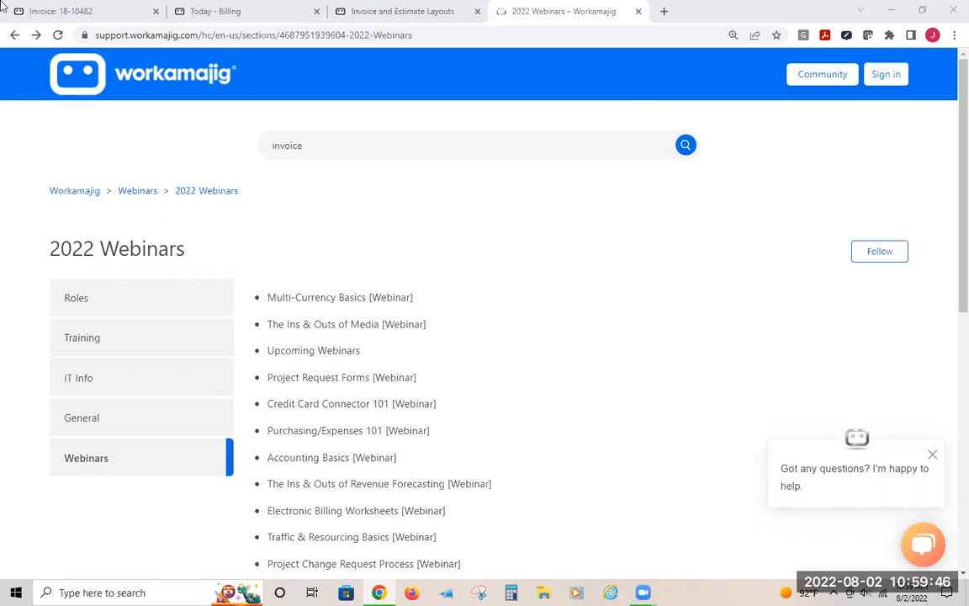
Open invoice 18-10482's edit details to check its assigned layout
left_click(63, 11)
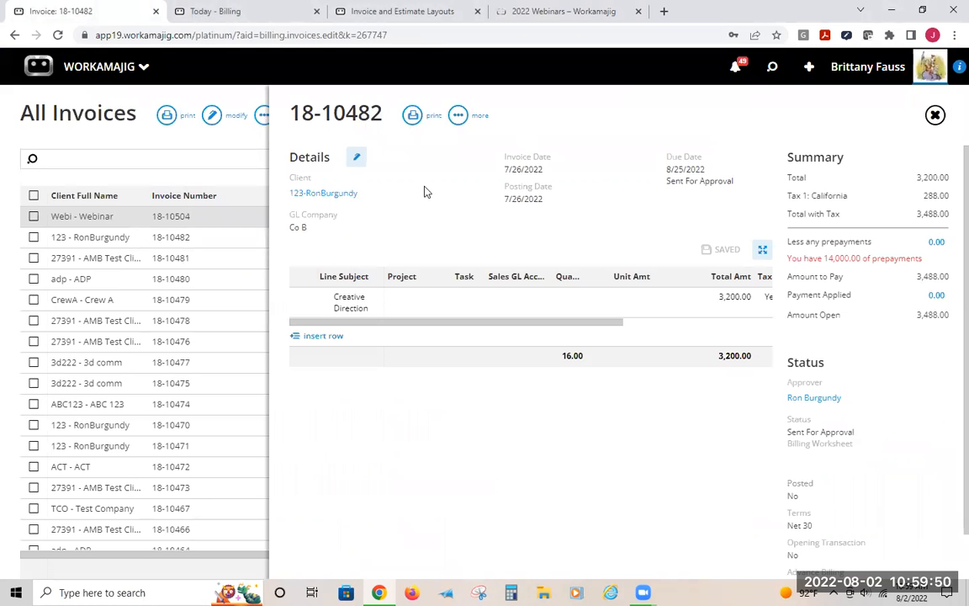
left_click(357, 157)
scroll(863, 463, "down", 3)
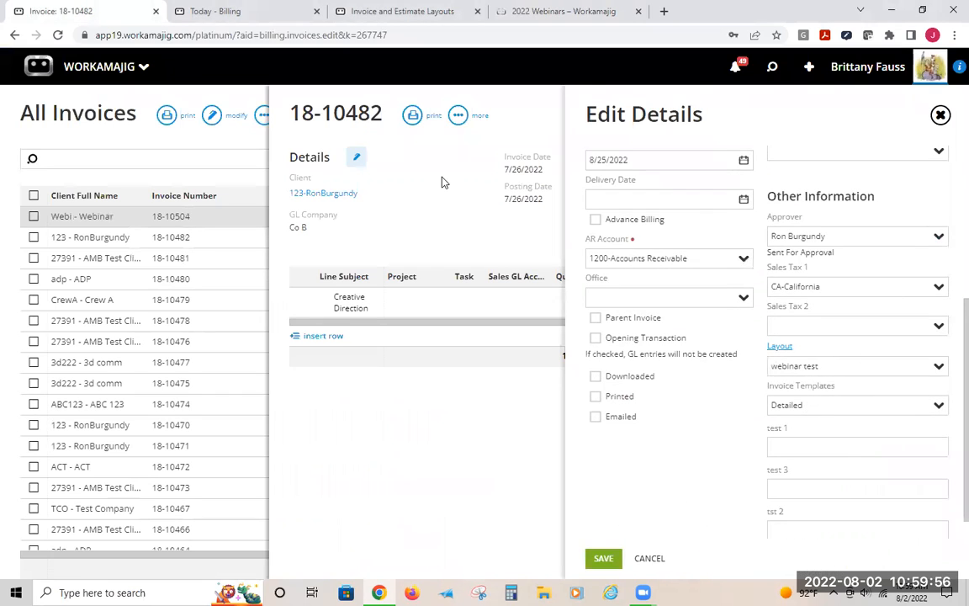
Print invoice 18-10482 to review it and reopen its edit details at the layout setting
left_click(412, 115)
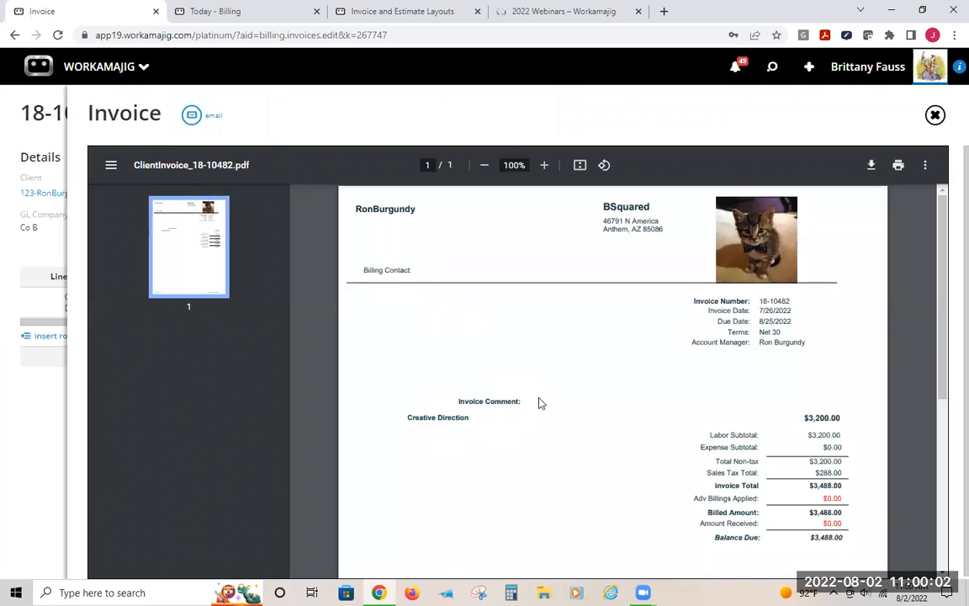
scroll(538, 351, "down", 3)
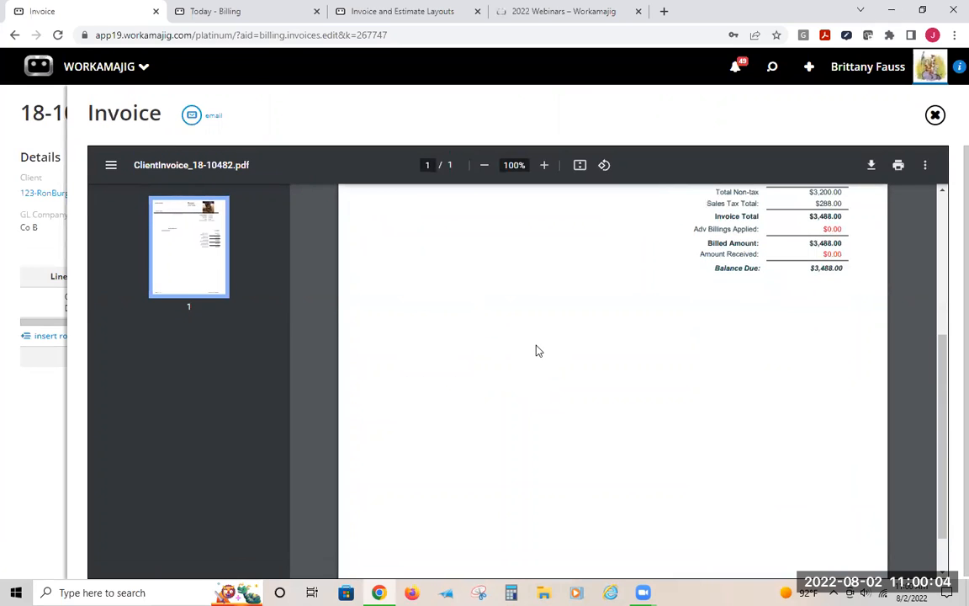
scroll(538, 350, "up", 3)
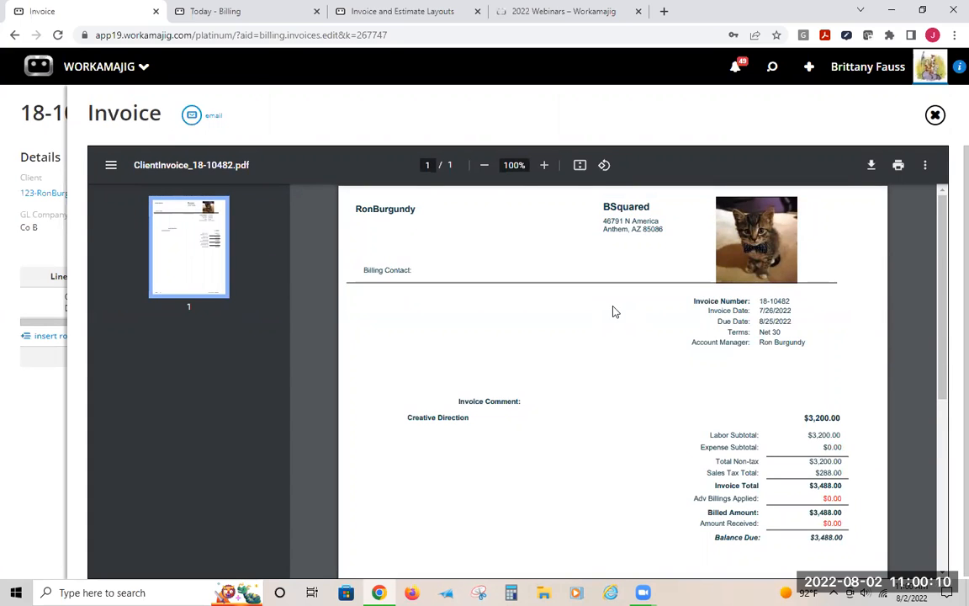
left_click(52, 136)
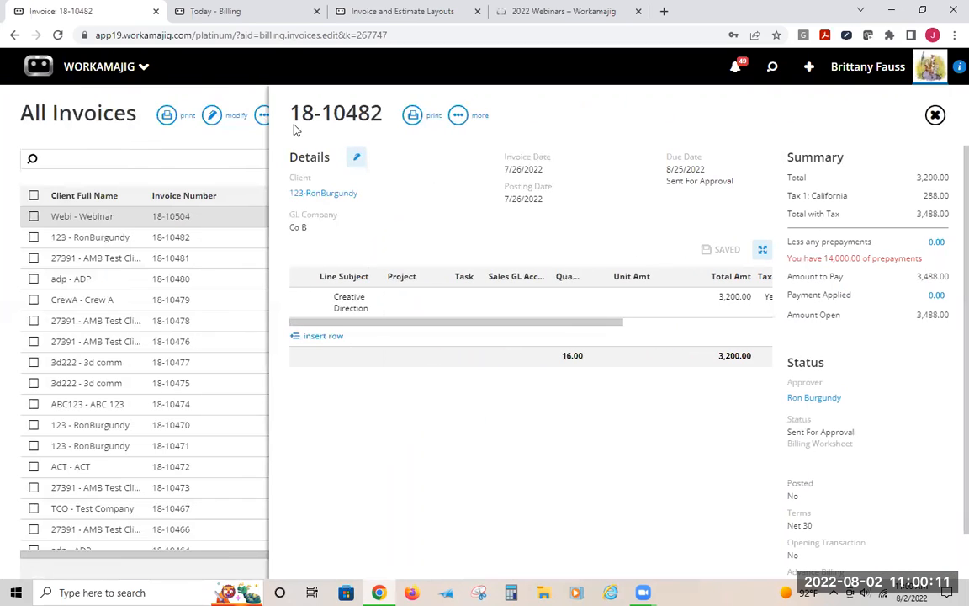
left_click(356, 157)
scroll(844, 464, "down", 4)
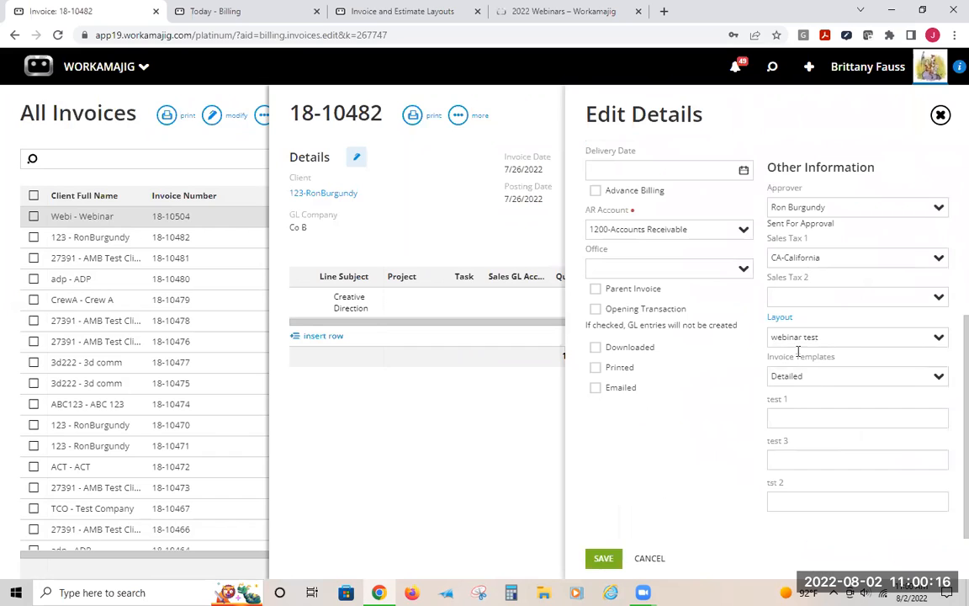